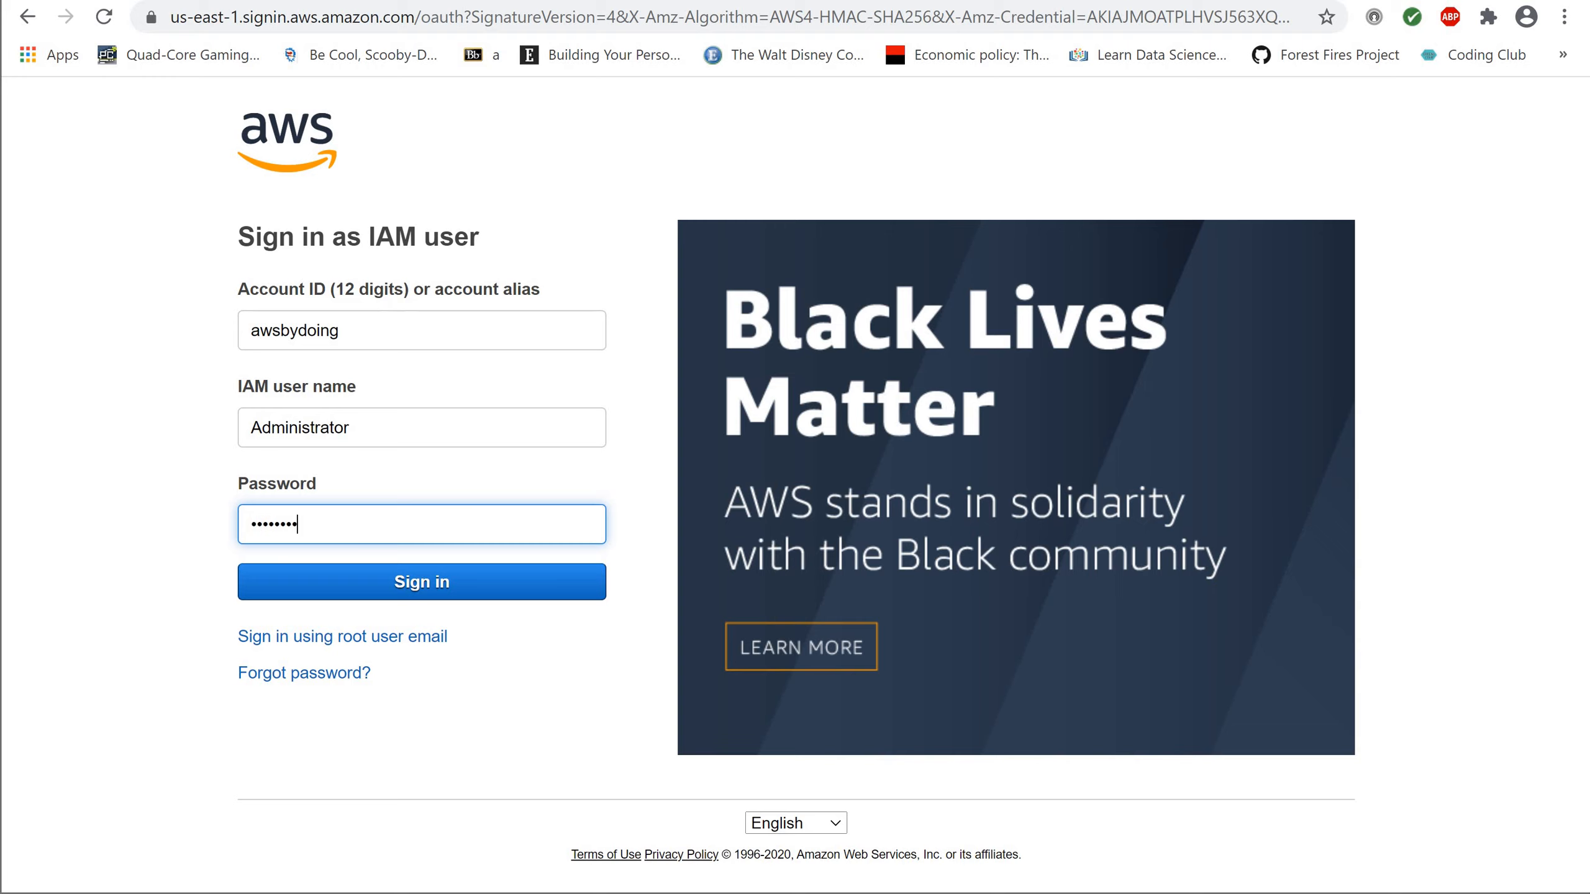
Step: Sign in to the AWS console as the IAM user and open the EC2 service by searching for "ec2"
key("Return")
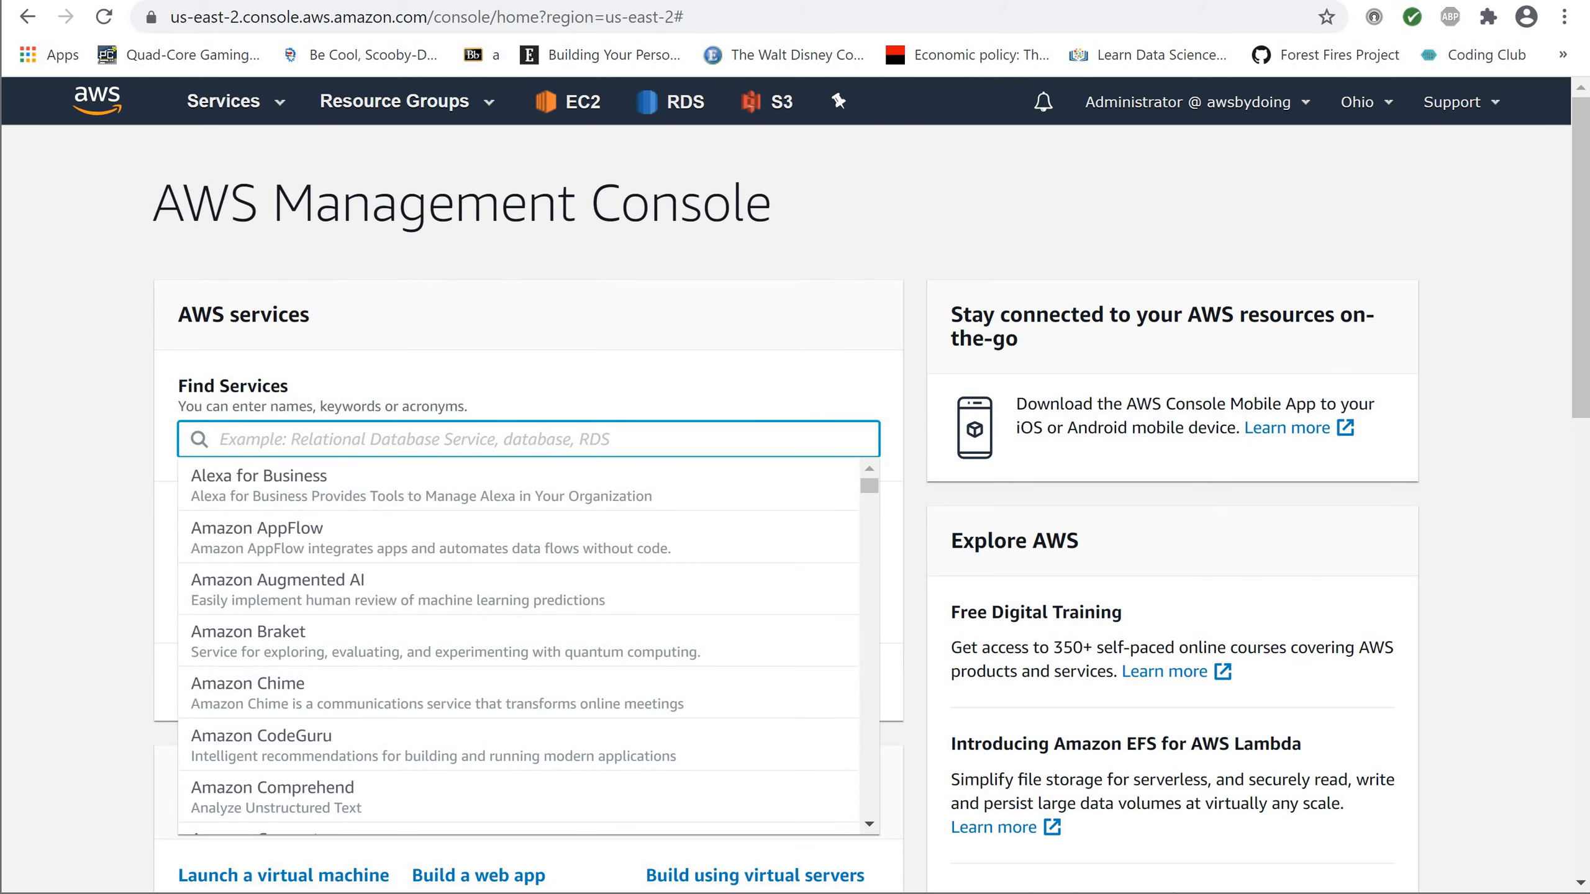
type("ec2")
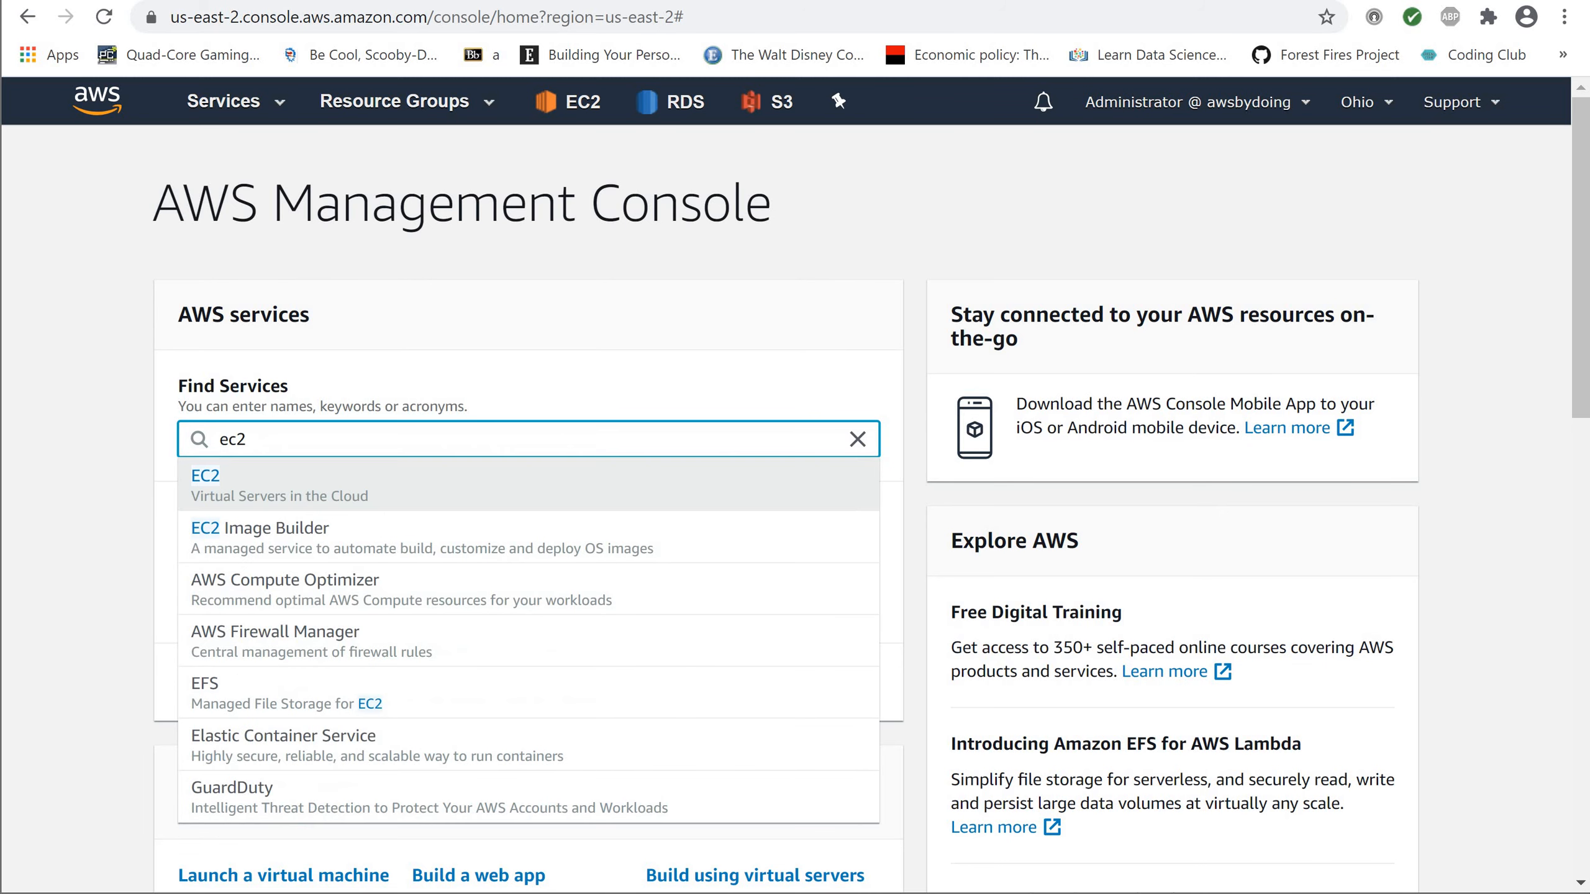
key("Return")
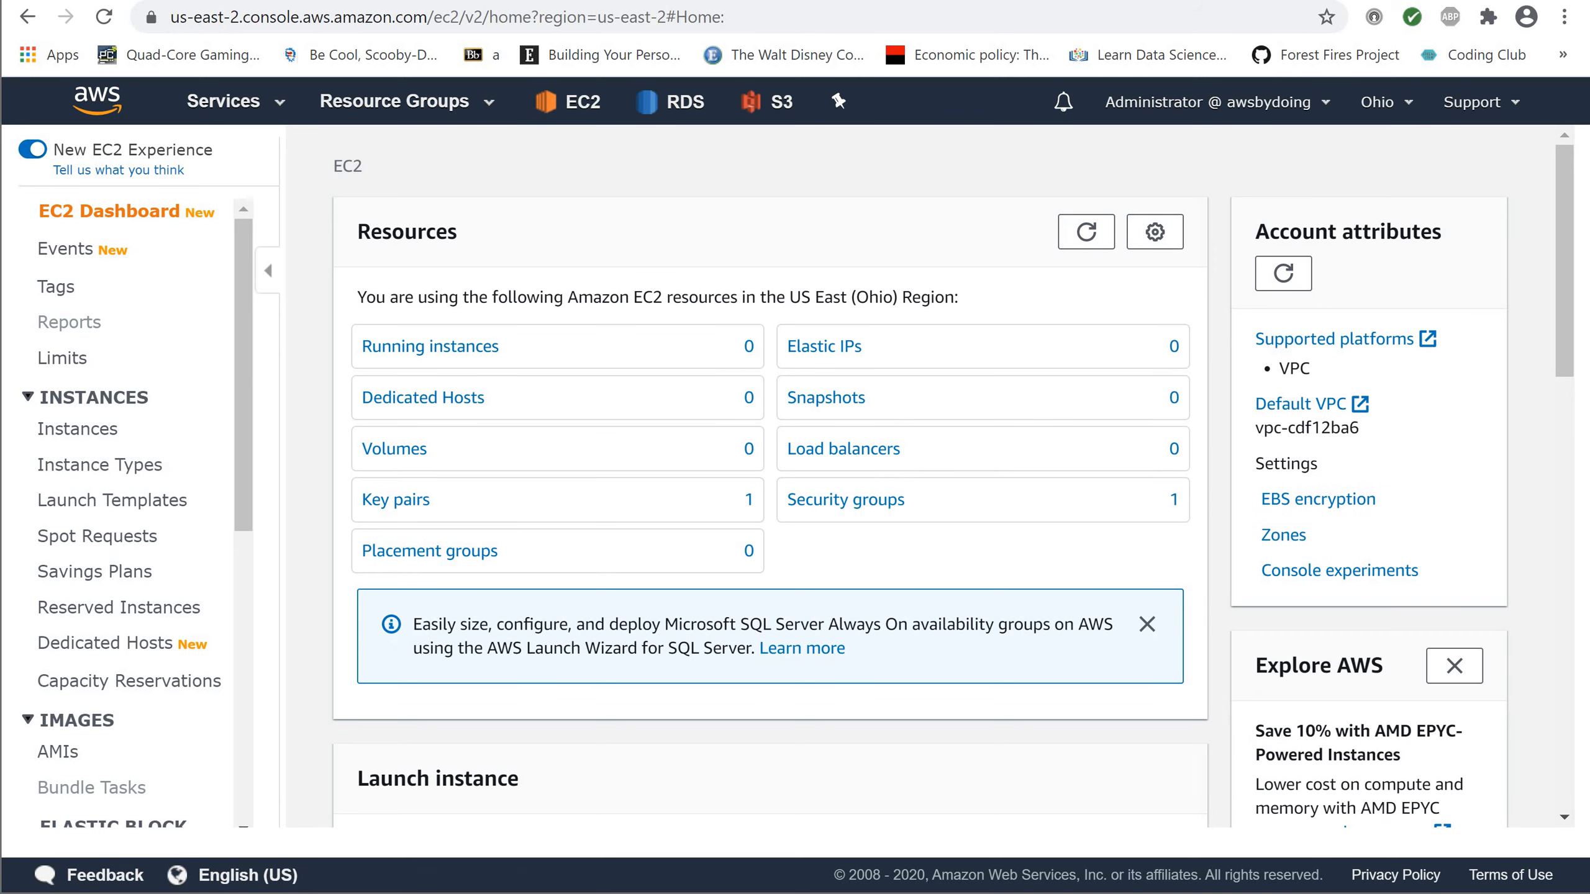
Step: Start launching a new instance from the EC2 dashboard in the US East (Ohio) region
scroll(126, 501, "down", 4)
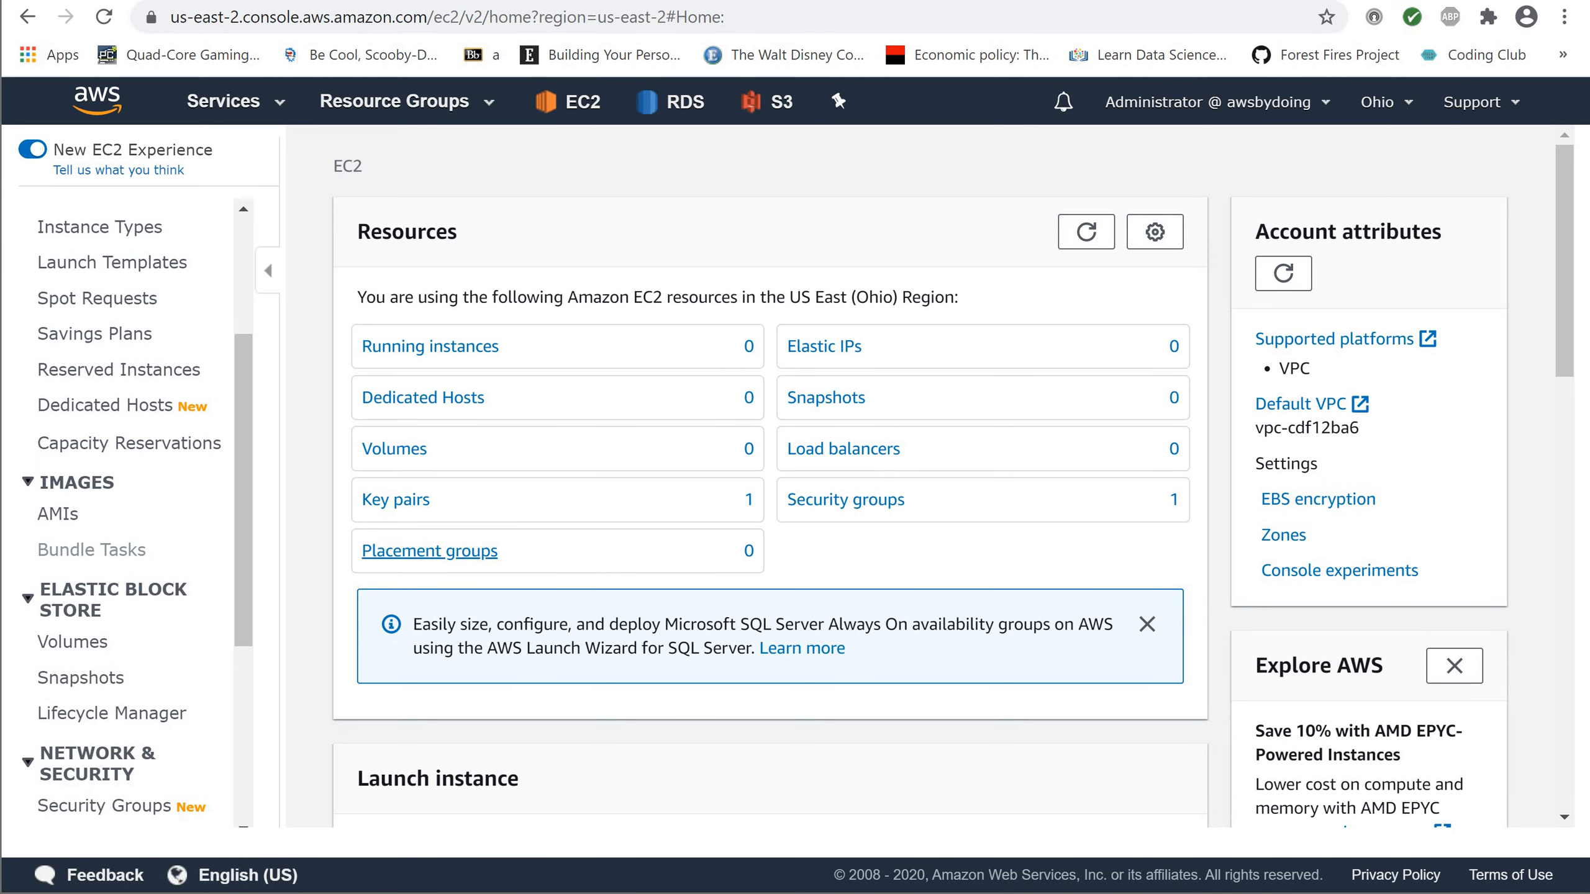
scroll(438, 545, "down", 5)
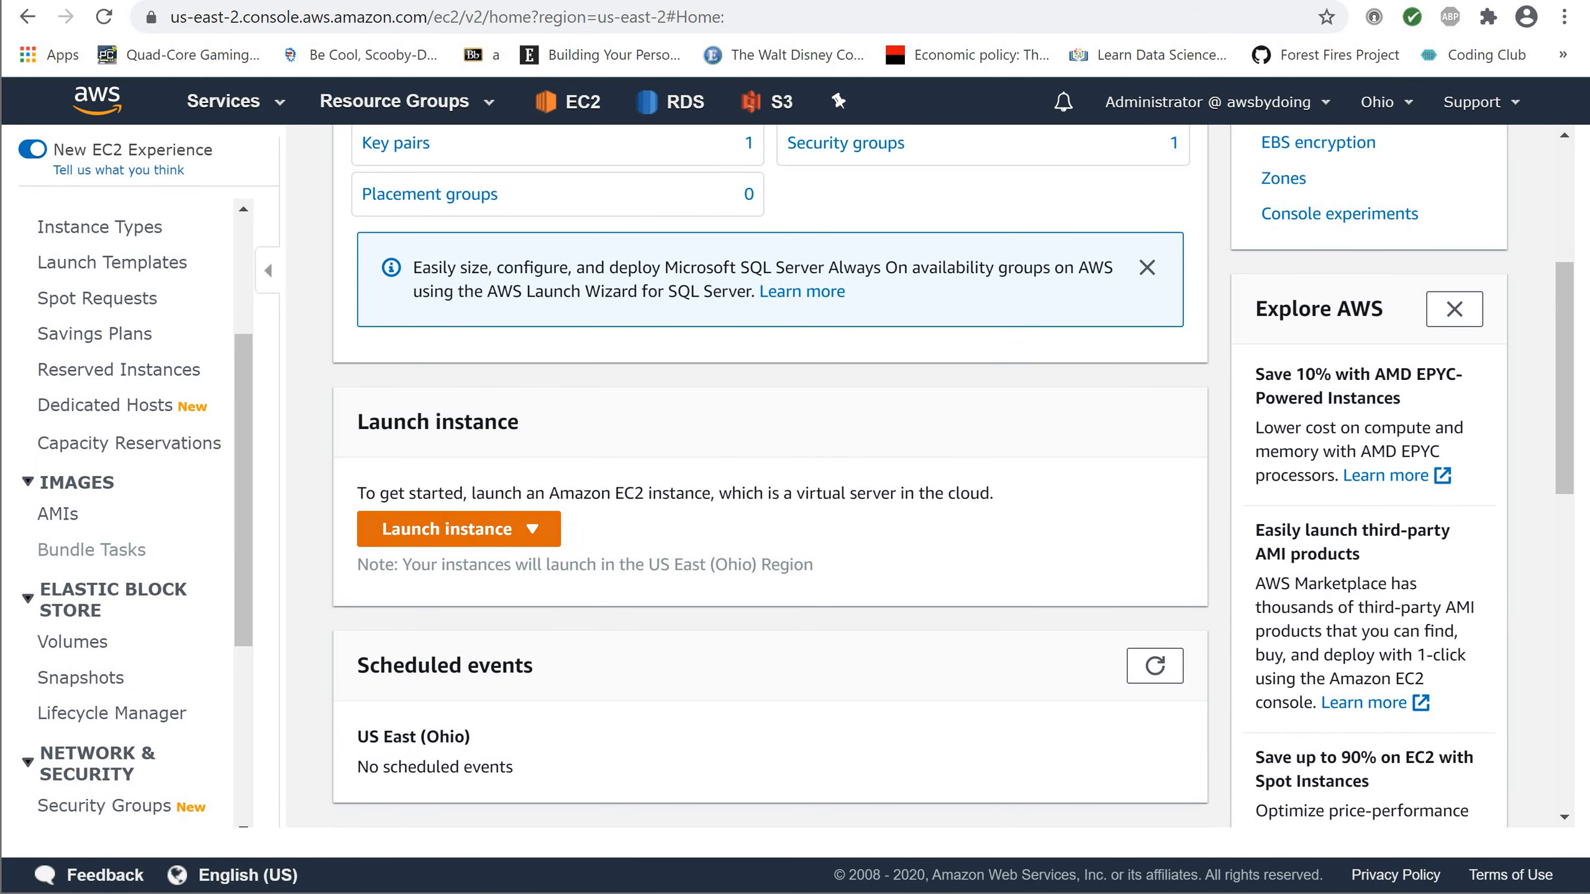
left_click(532, 528)
left_click(446, 563)
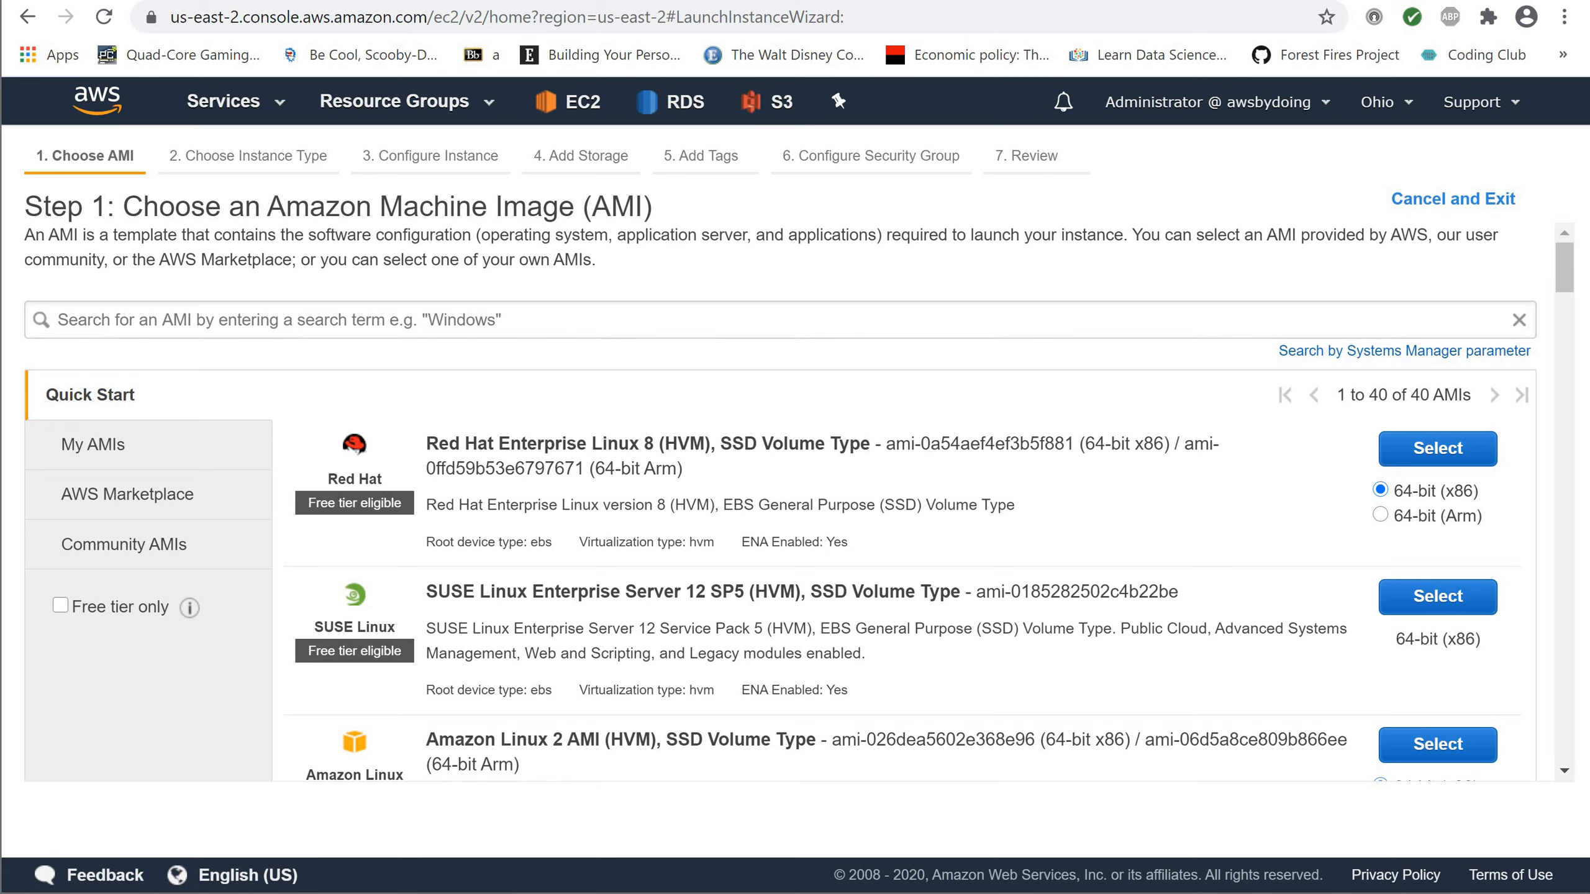
Step: Limit the machine images to free tier only and select Amazon Linux 2 AMI (HVM), SSD Volume Type, 64-bit (x86)
scroll(794, 501, "down", 4)
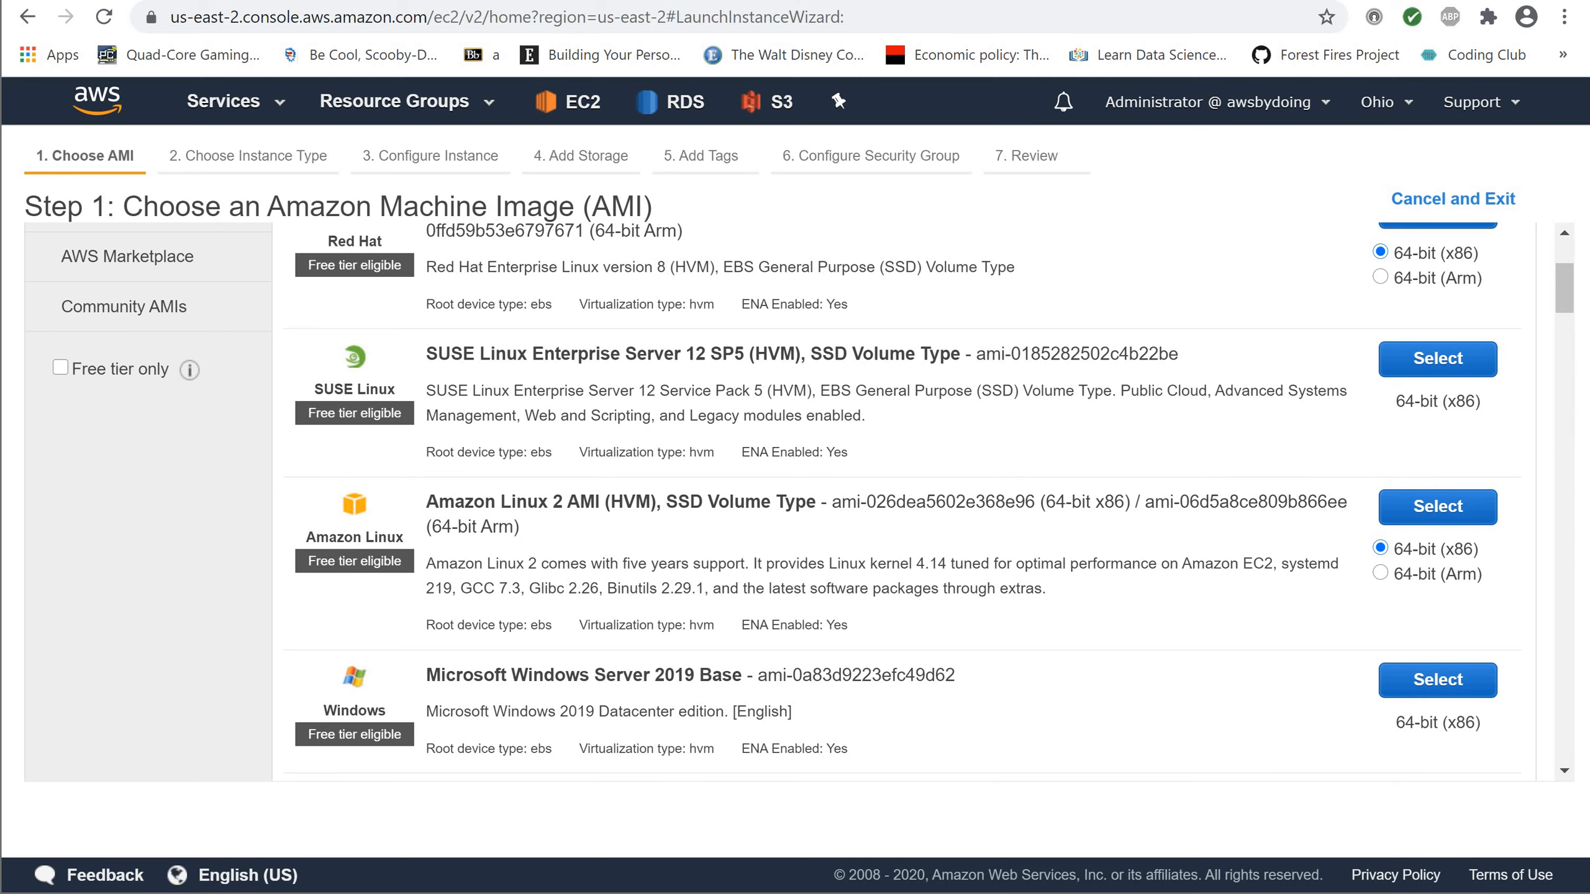
left_click(60, 368)
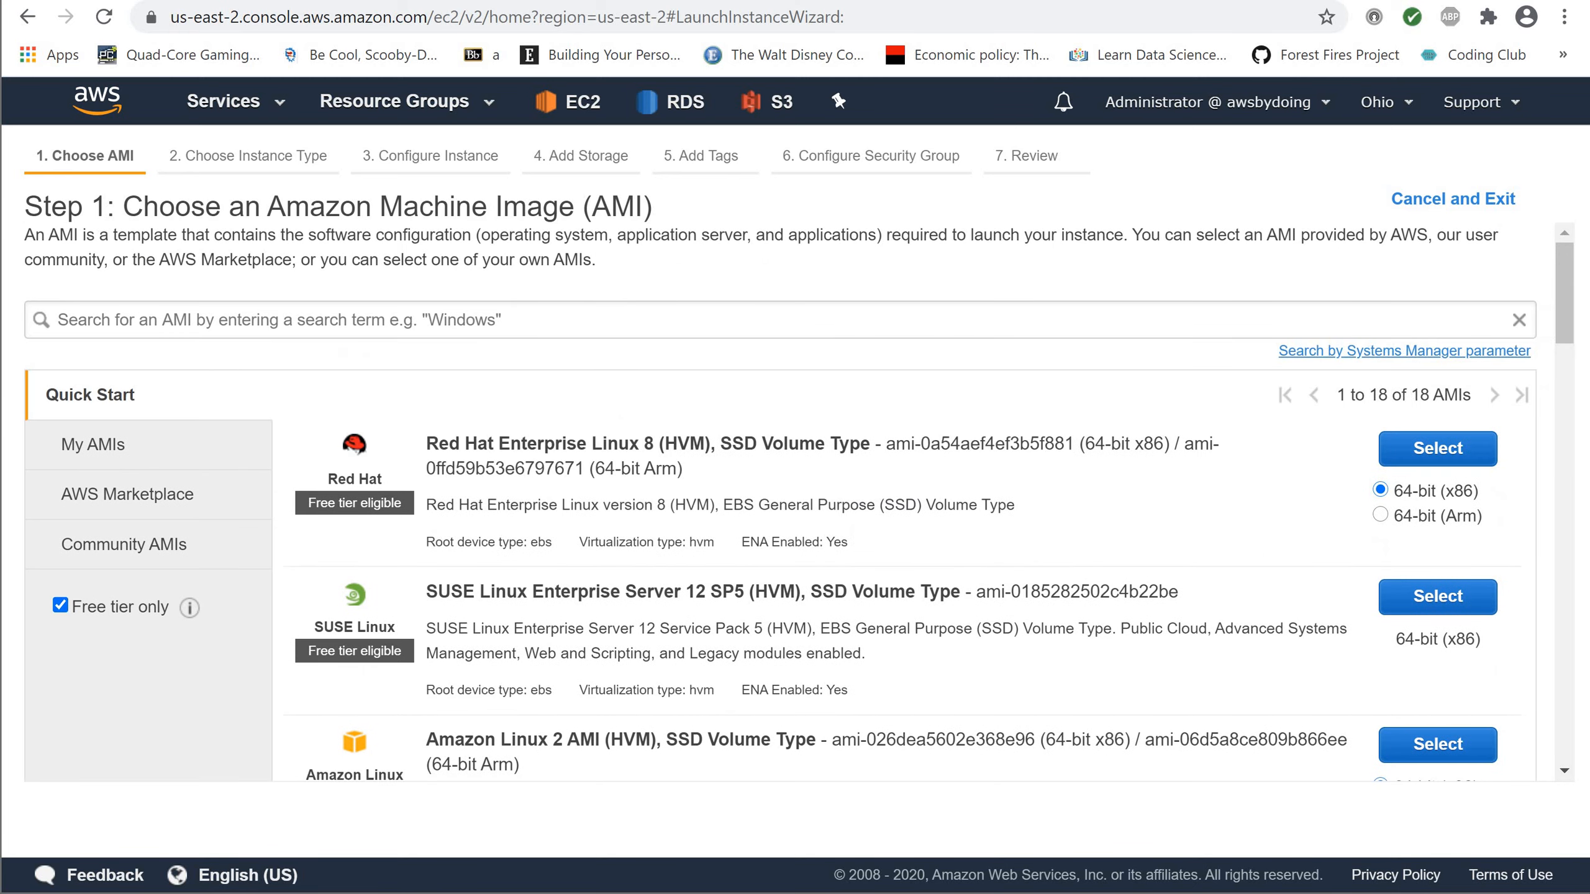
scroll(780, 501, "down", 2)
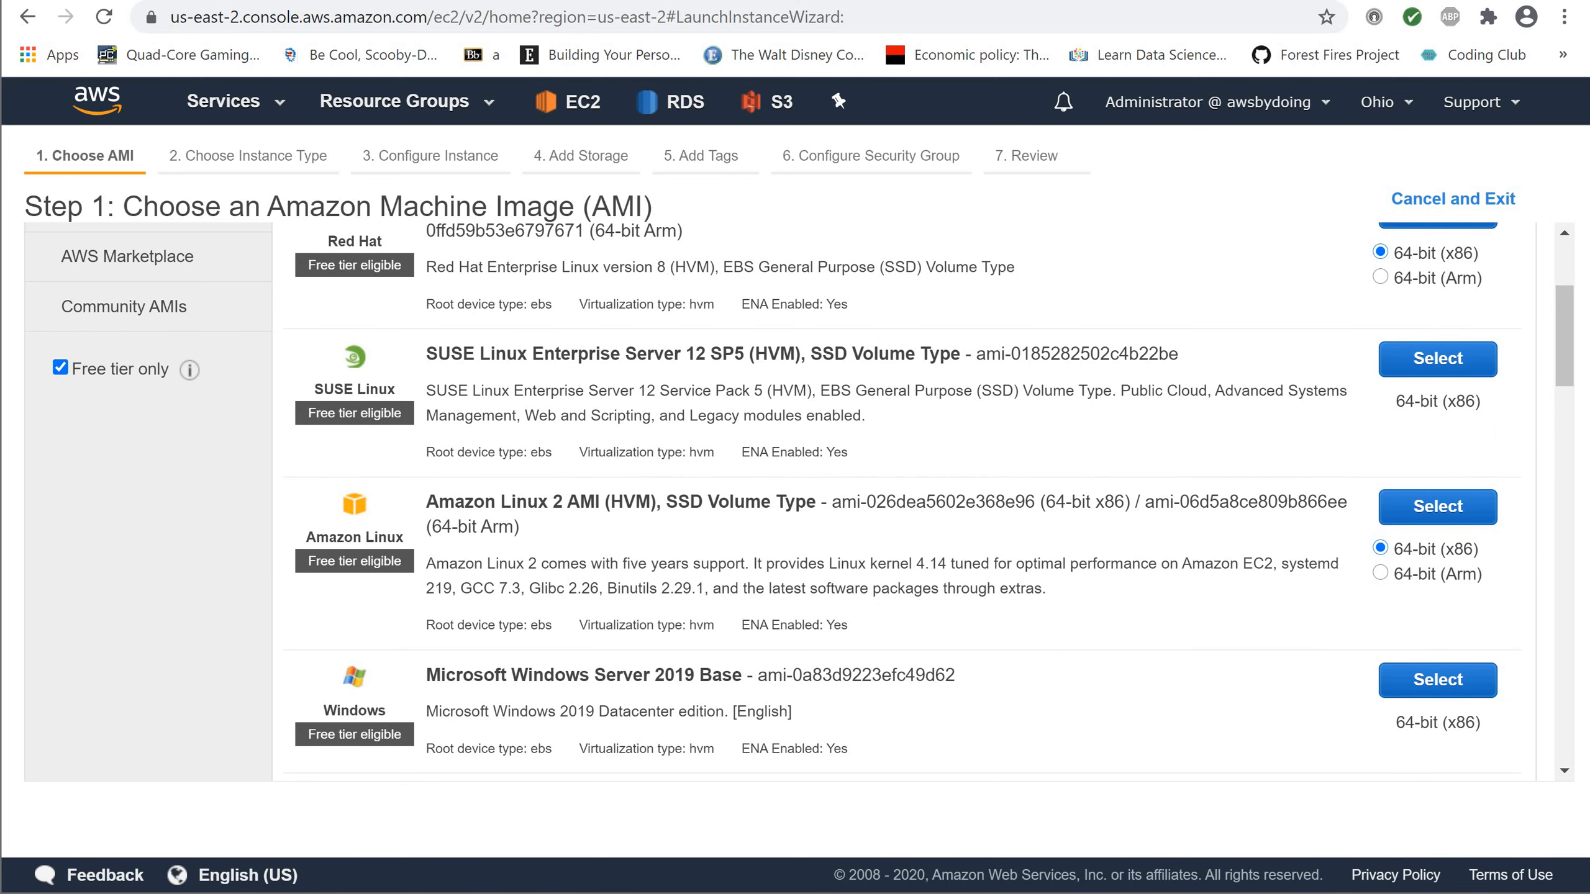
left_click(1438, 506)
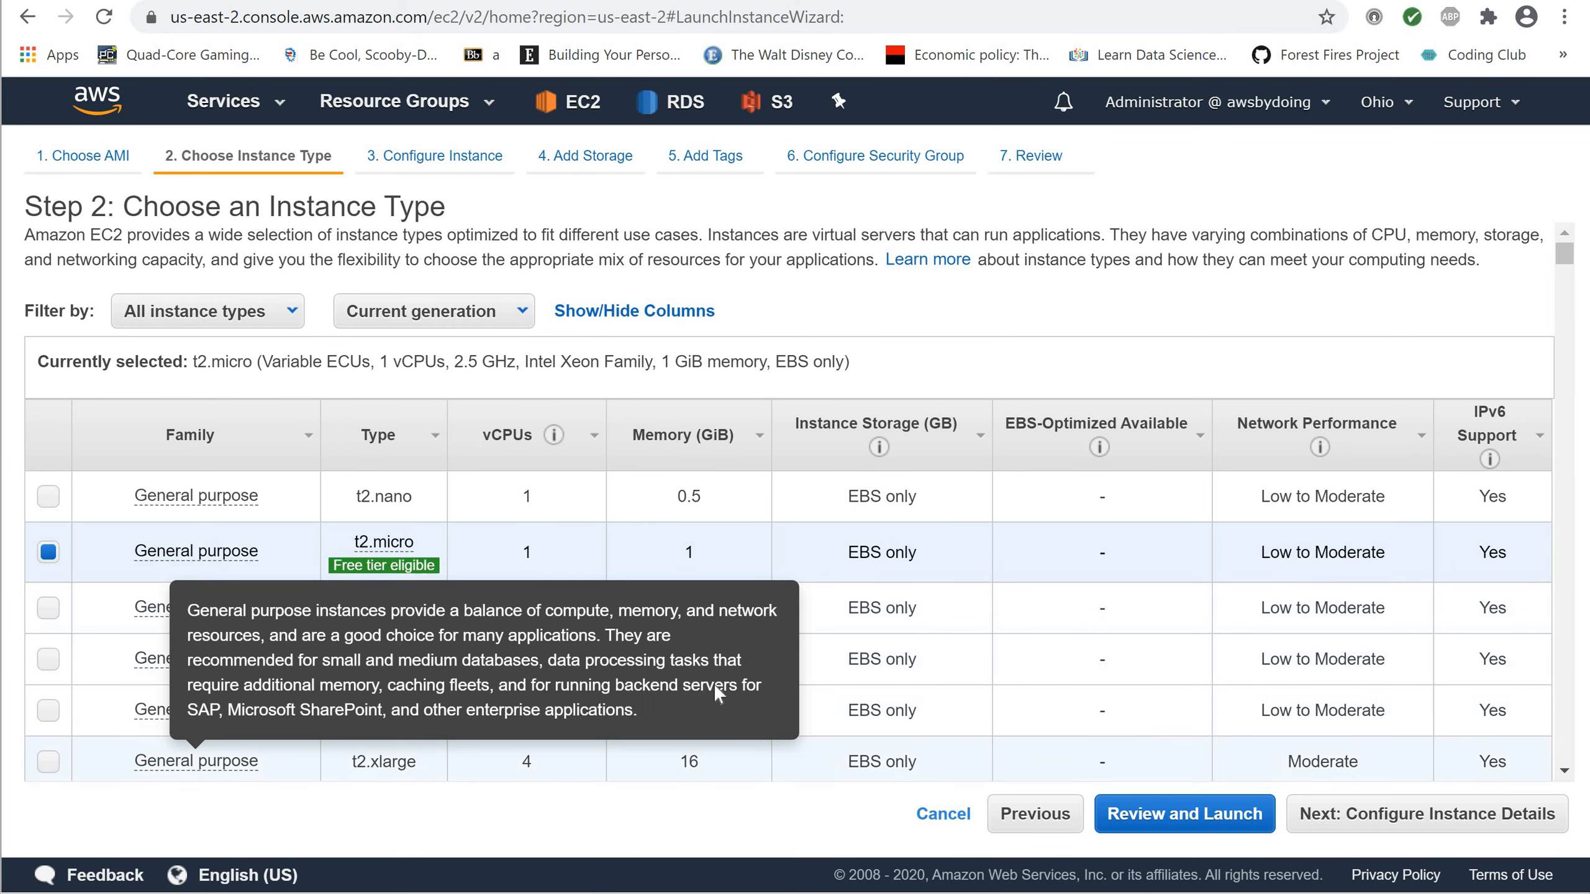
Step: Accept the t2.micro instance type and set the number of instances to 2 in the instance details
left_click(1351, 819)
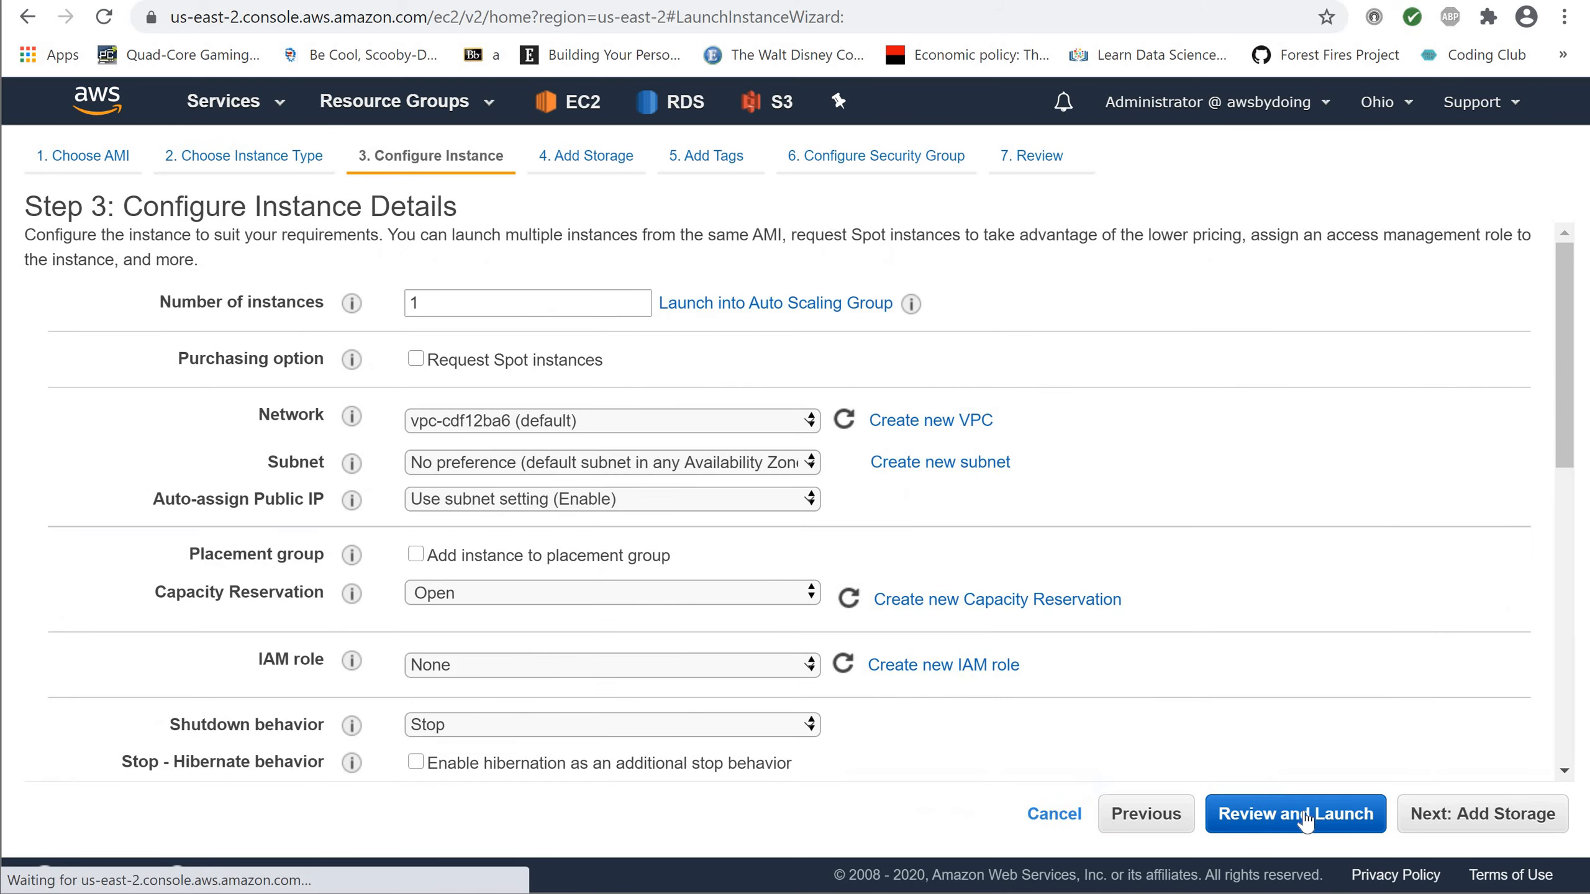
double_click(457, 310)
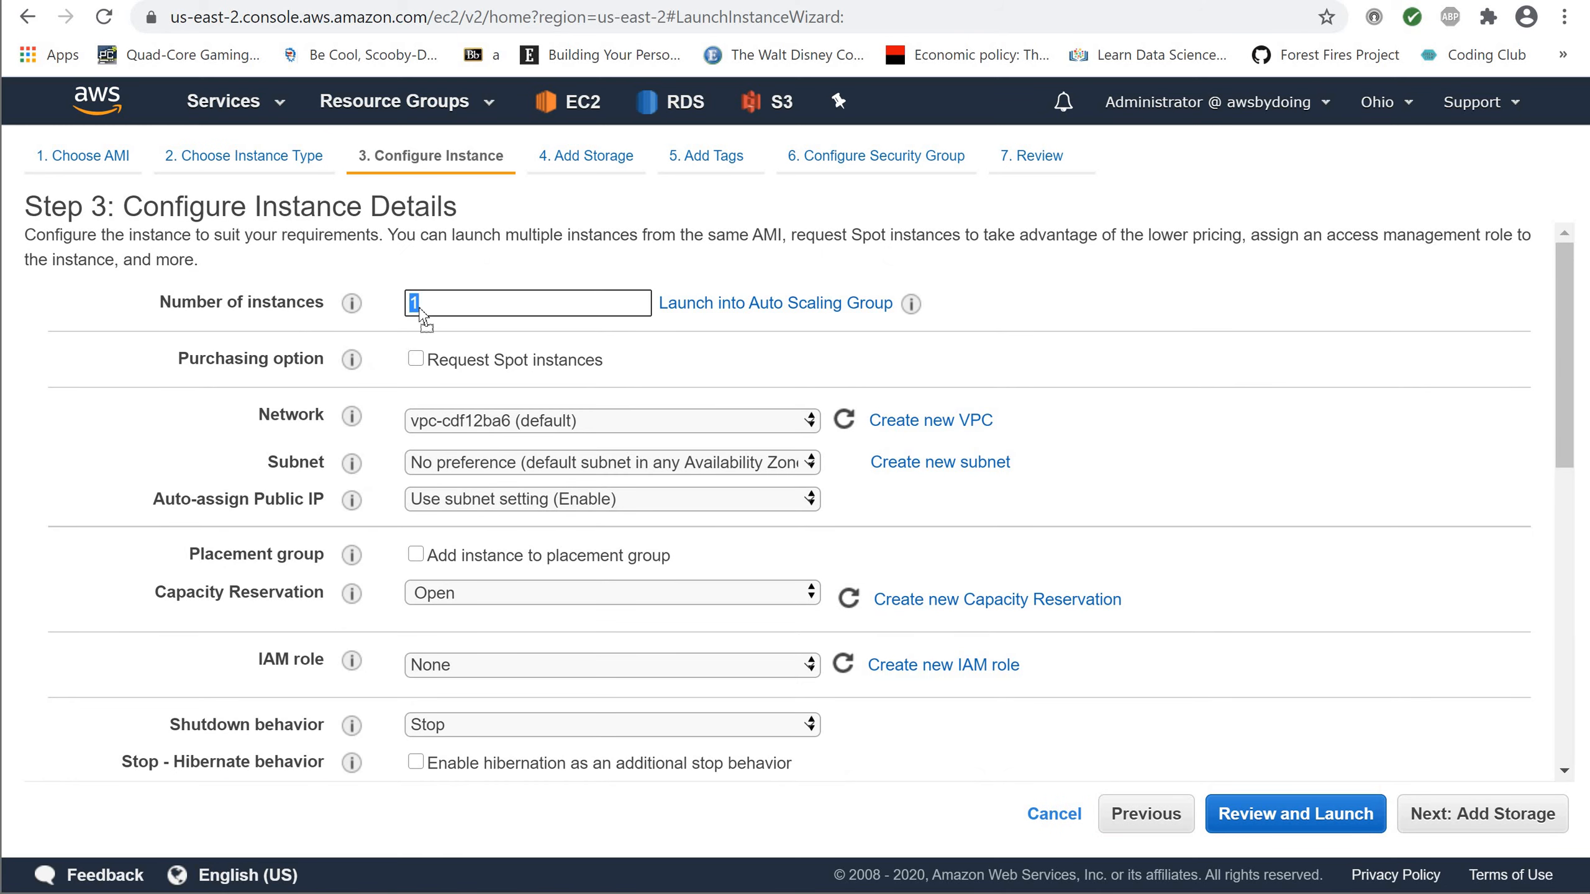
type("2")
Step: Copy the Apache installation script from the presentation's user data slide and paste it as text into the instances' user data
scroll(566, 470, "down", 8)
scroll(563, 469, "up", 10)
scroll(563, 467, "down", 9)
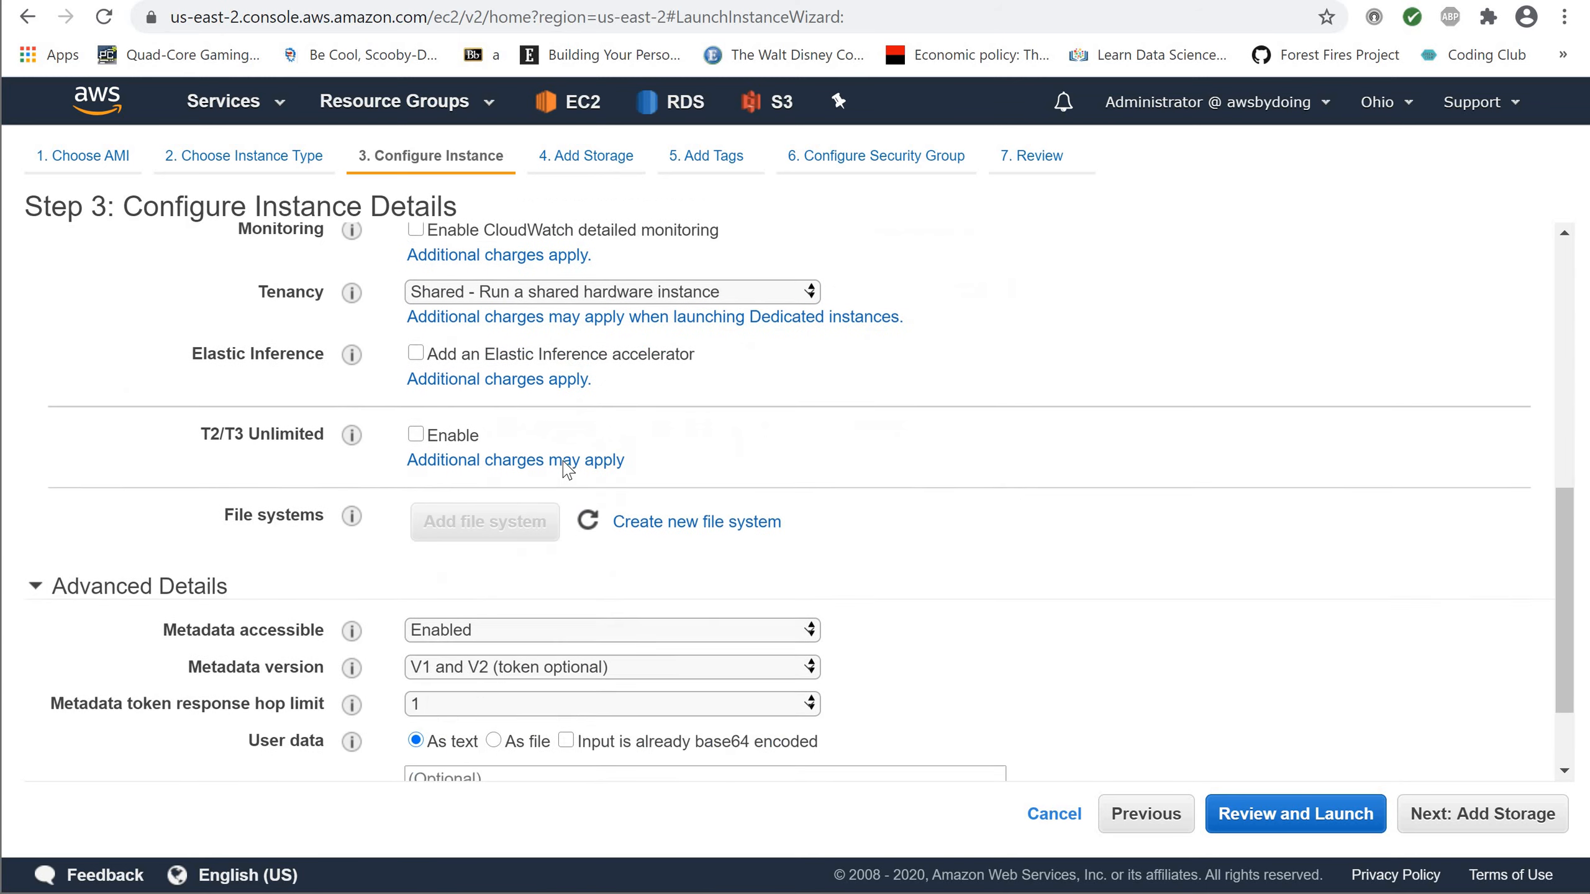
scroll(563, 468, "down", 2)
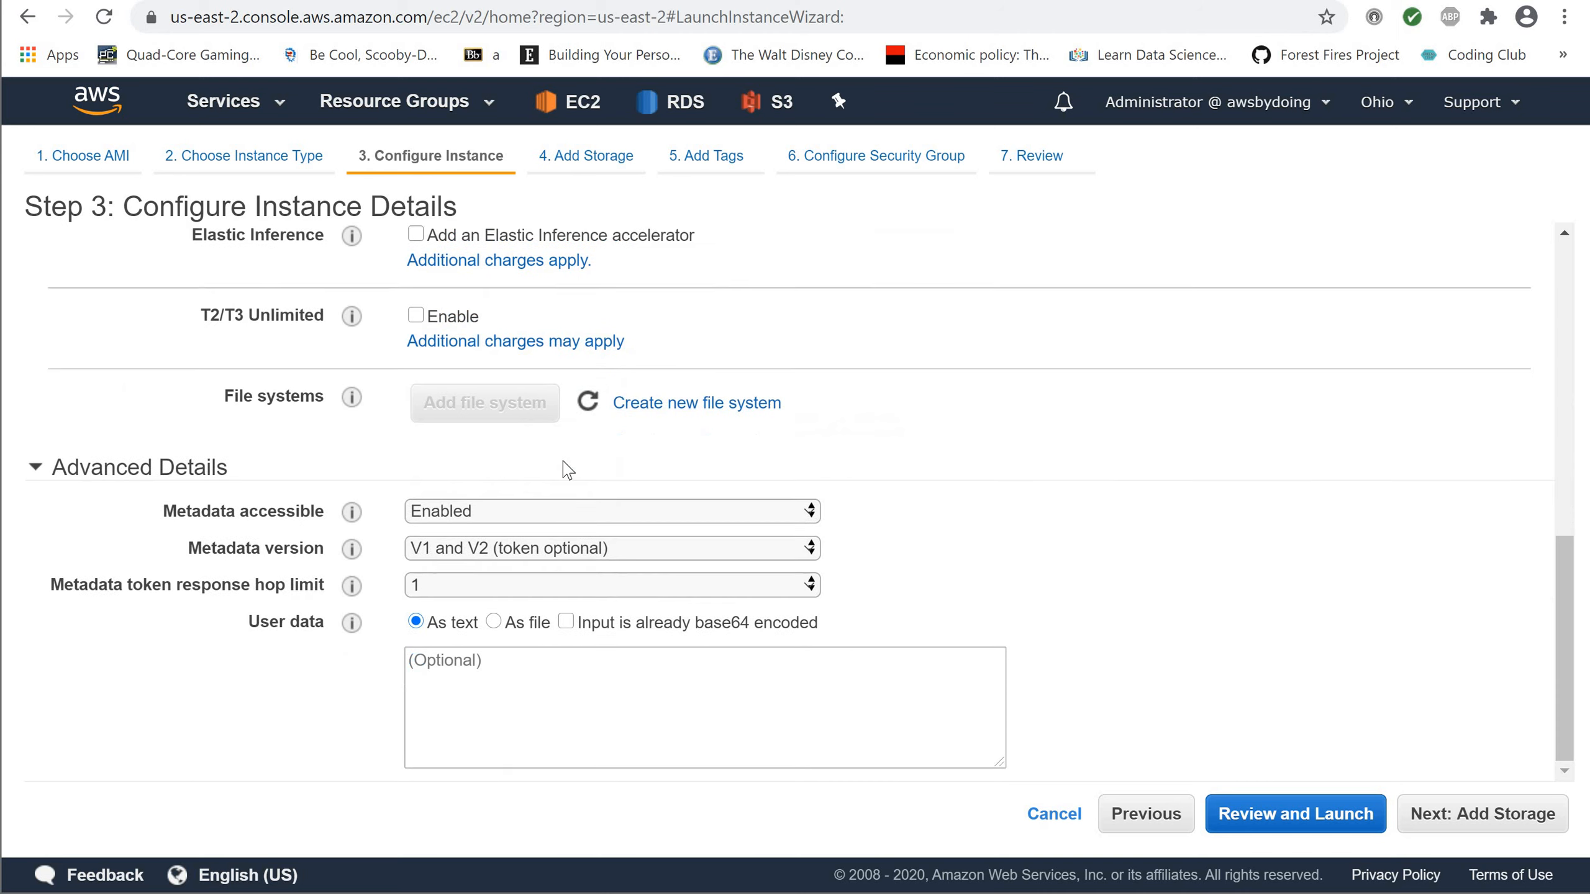
left_click(426, 676)
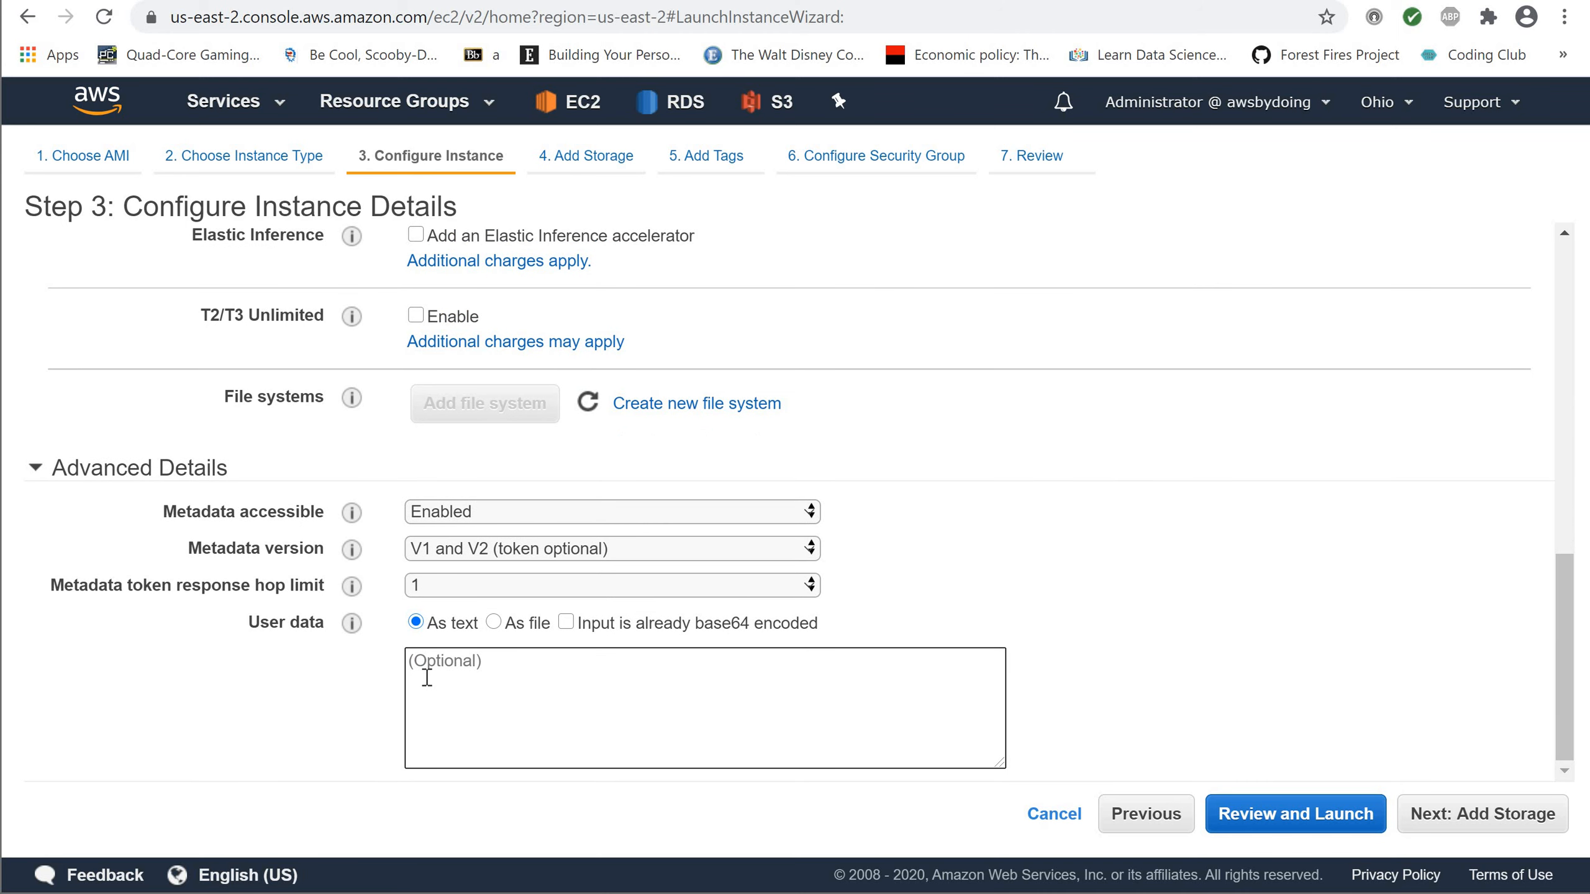
key("alt+Tab")
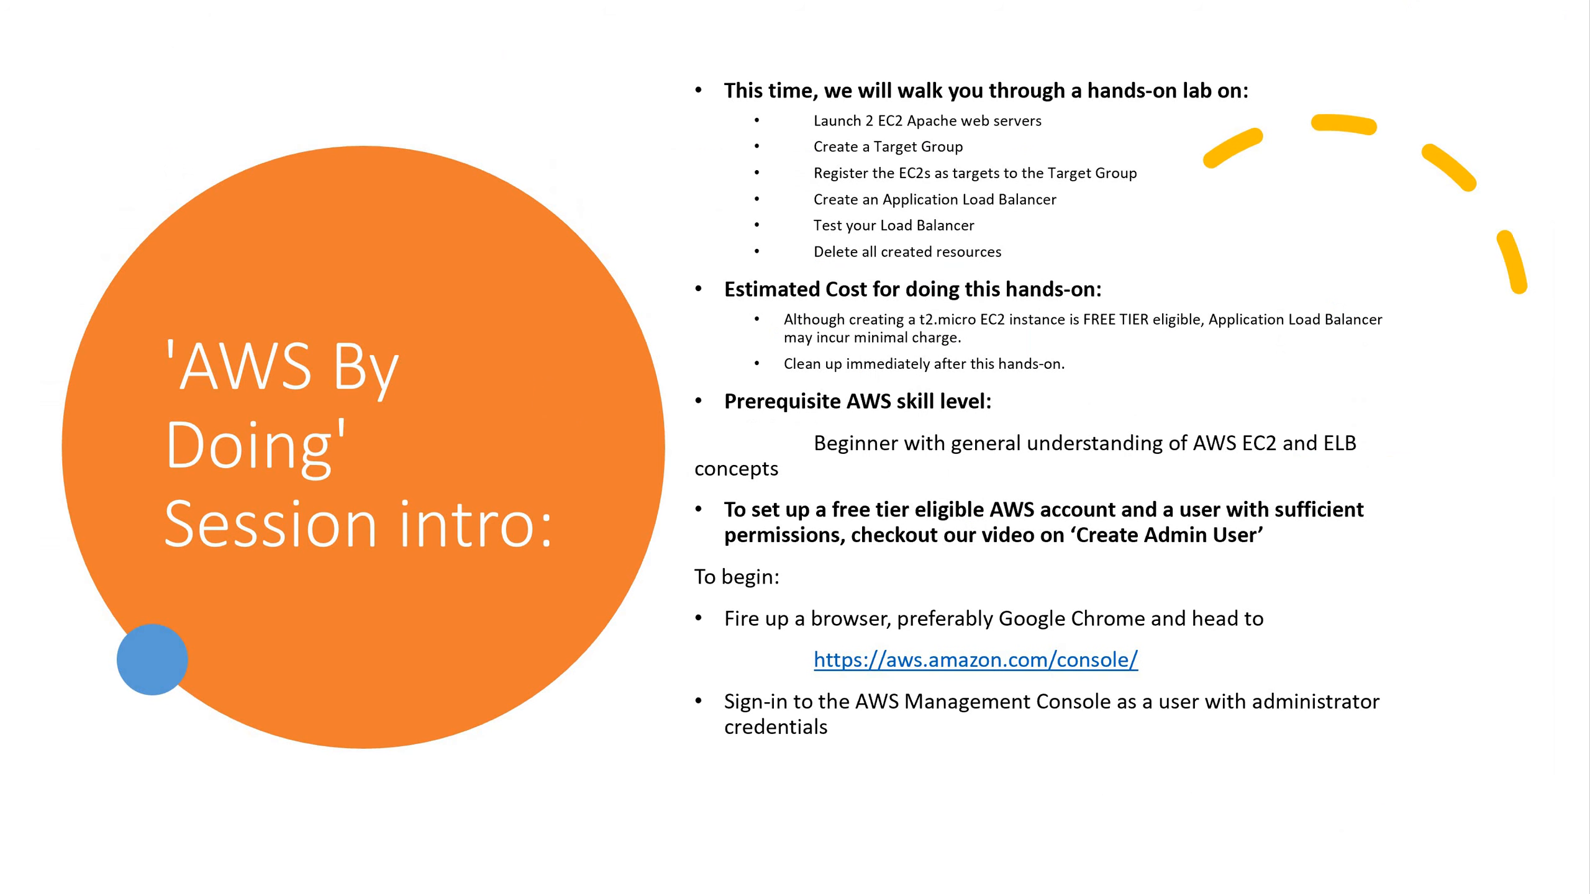
key("Right")
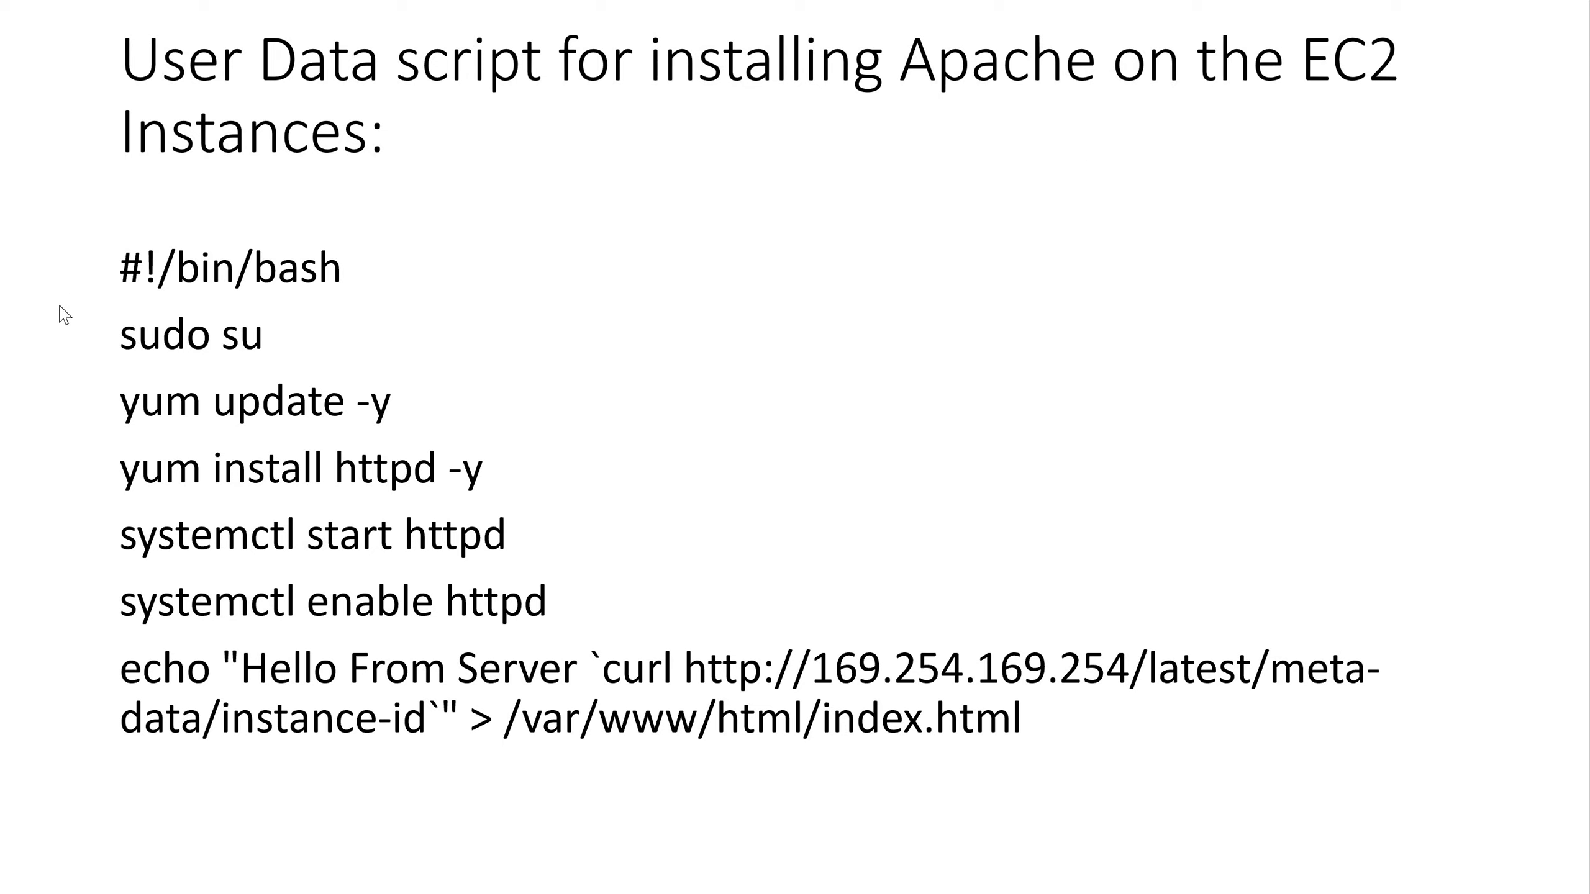
left_click_drag(124, 258, 1037, 764)
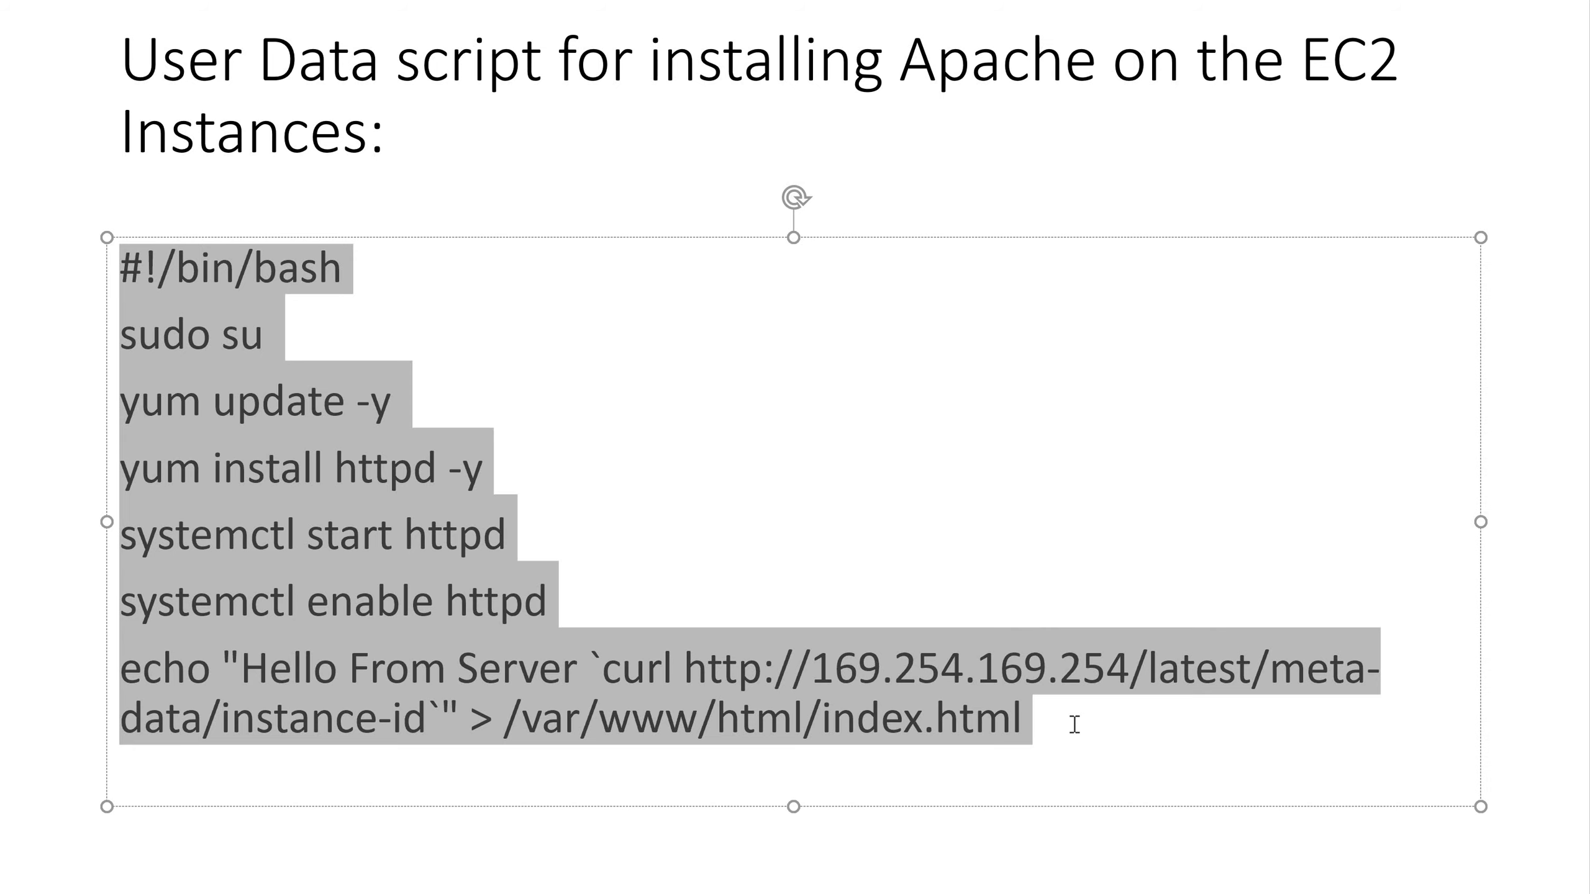
key("alt+Tab")
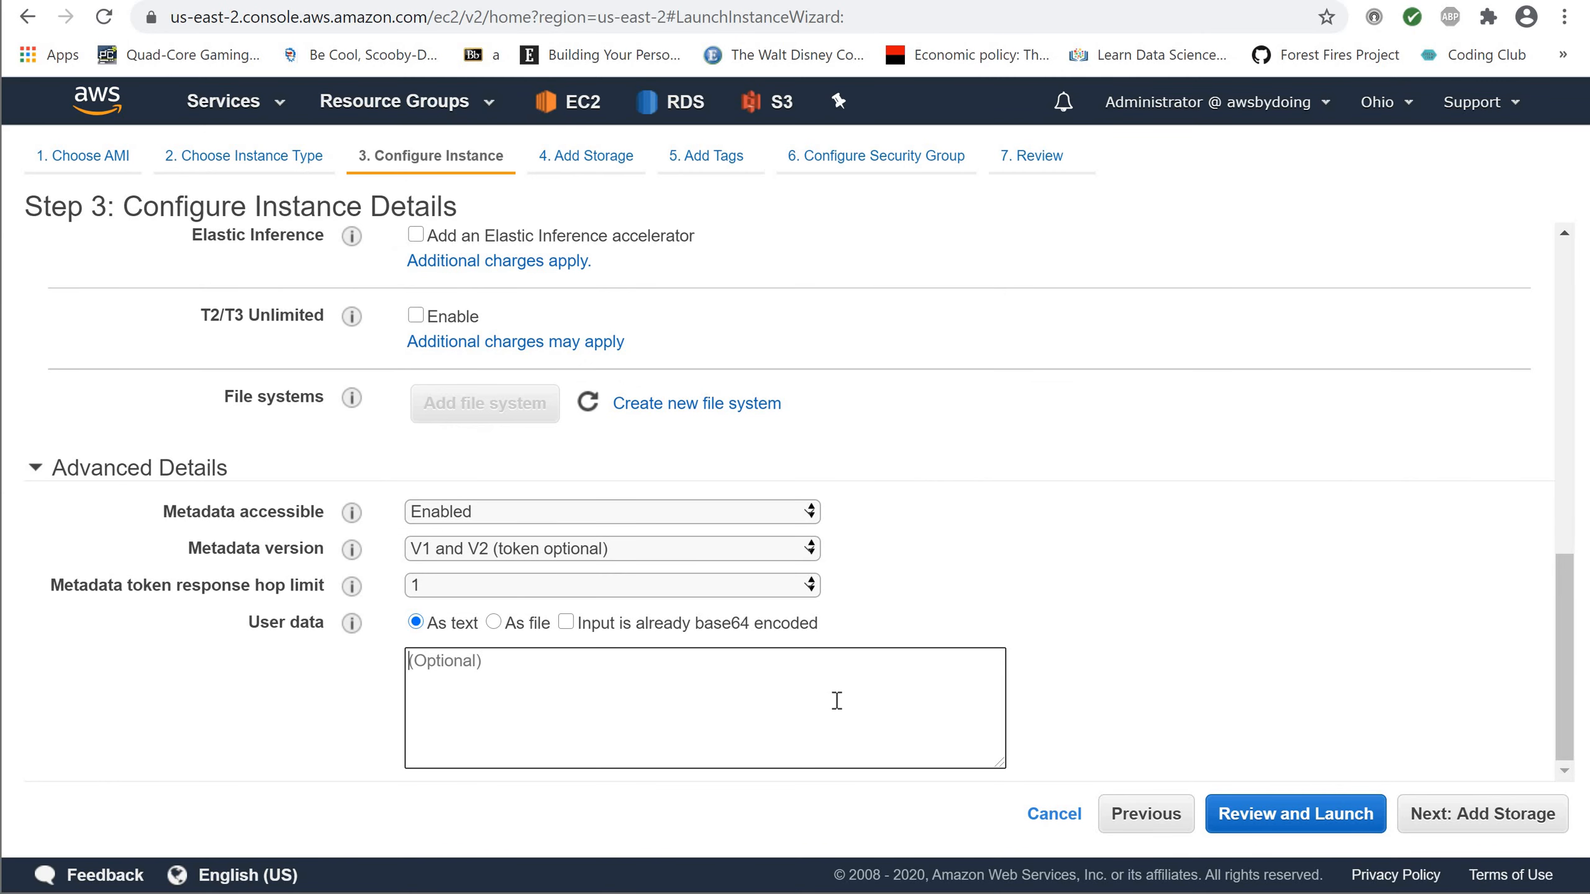
type("#!/bin/bash yum update -y yum install httpd -y systemctl start httpd systemctl enable httpd echo \"Hello From Server `curl http://169.254.169.254/latest/meta-data/instance-id`\" > /var/www/html/index.html")
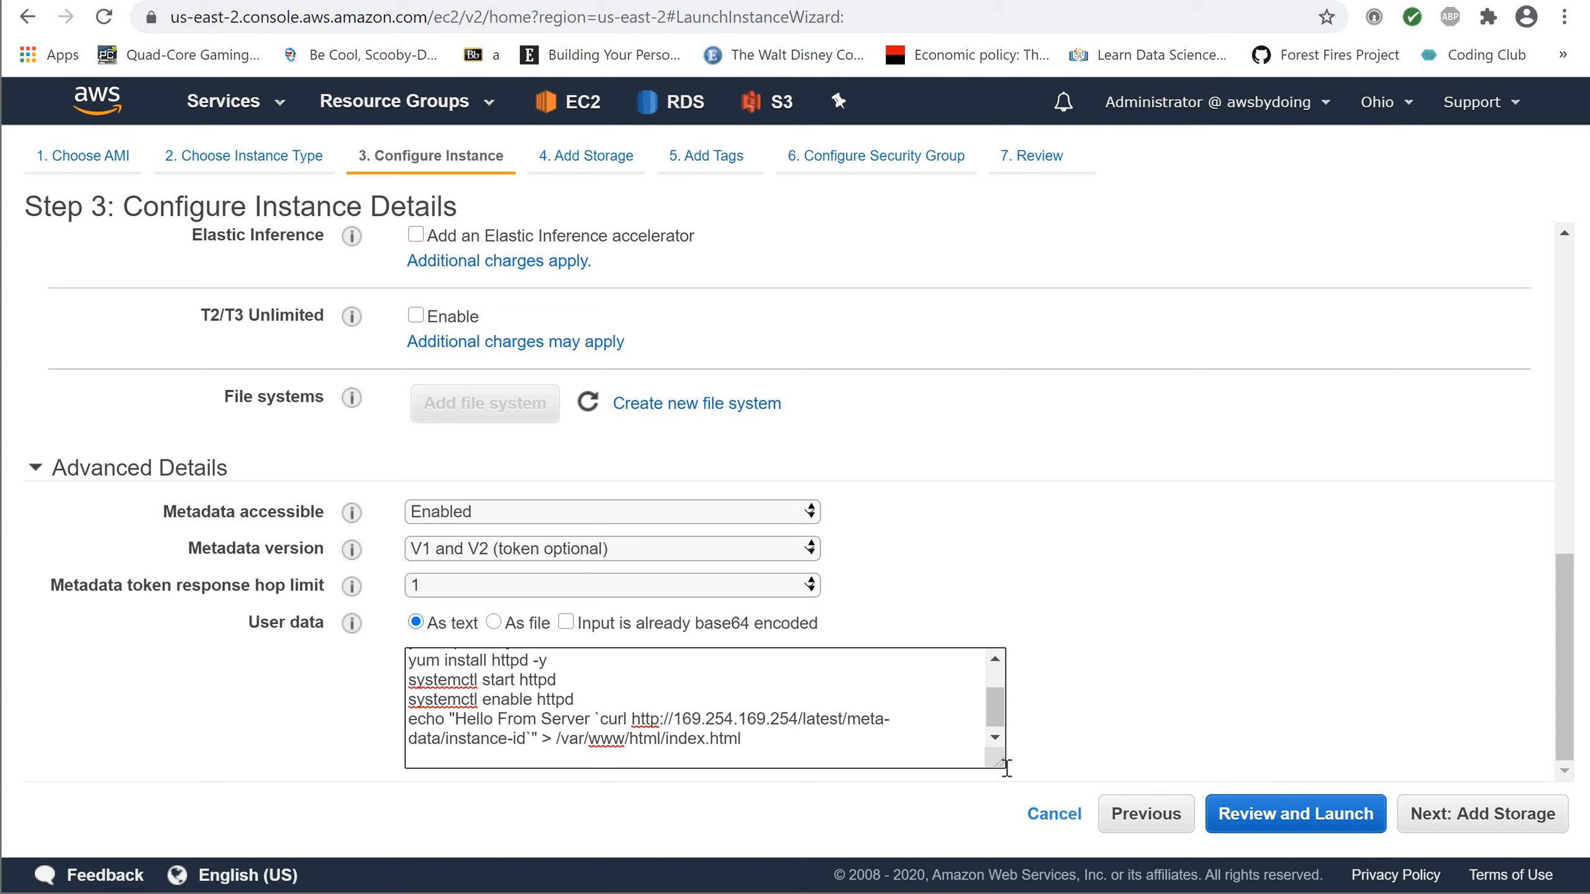
Step: Enlarge the user data box and look over the pasted Apache script
left_click_drag(998, 762, 1134, 791)
scroll(882, 695, "up", 2)
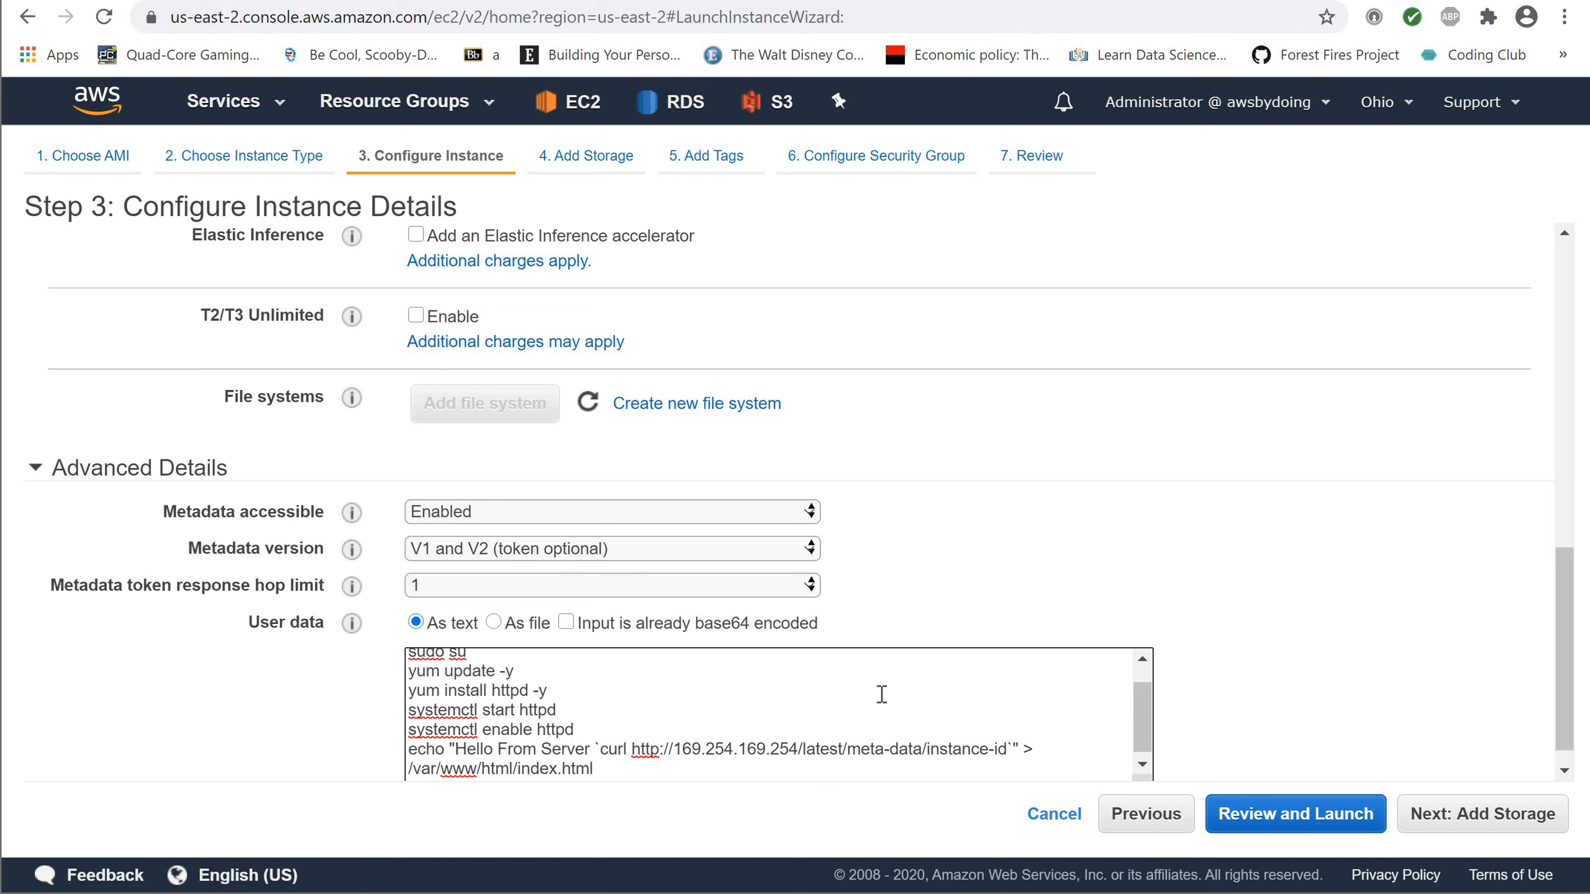
scroll(882, 695, "down", 2)
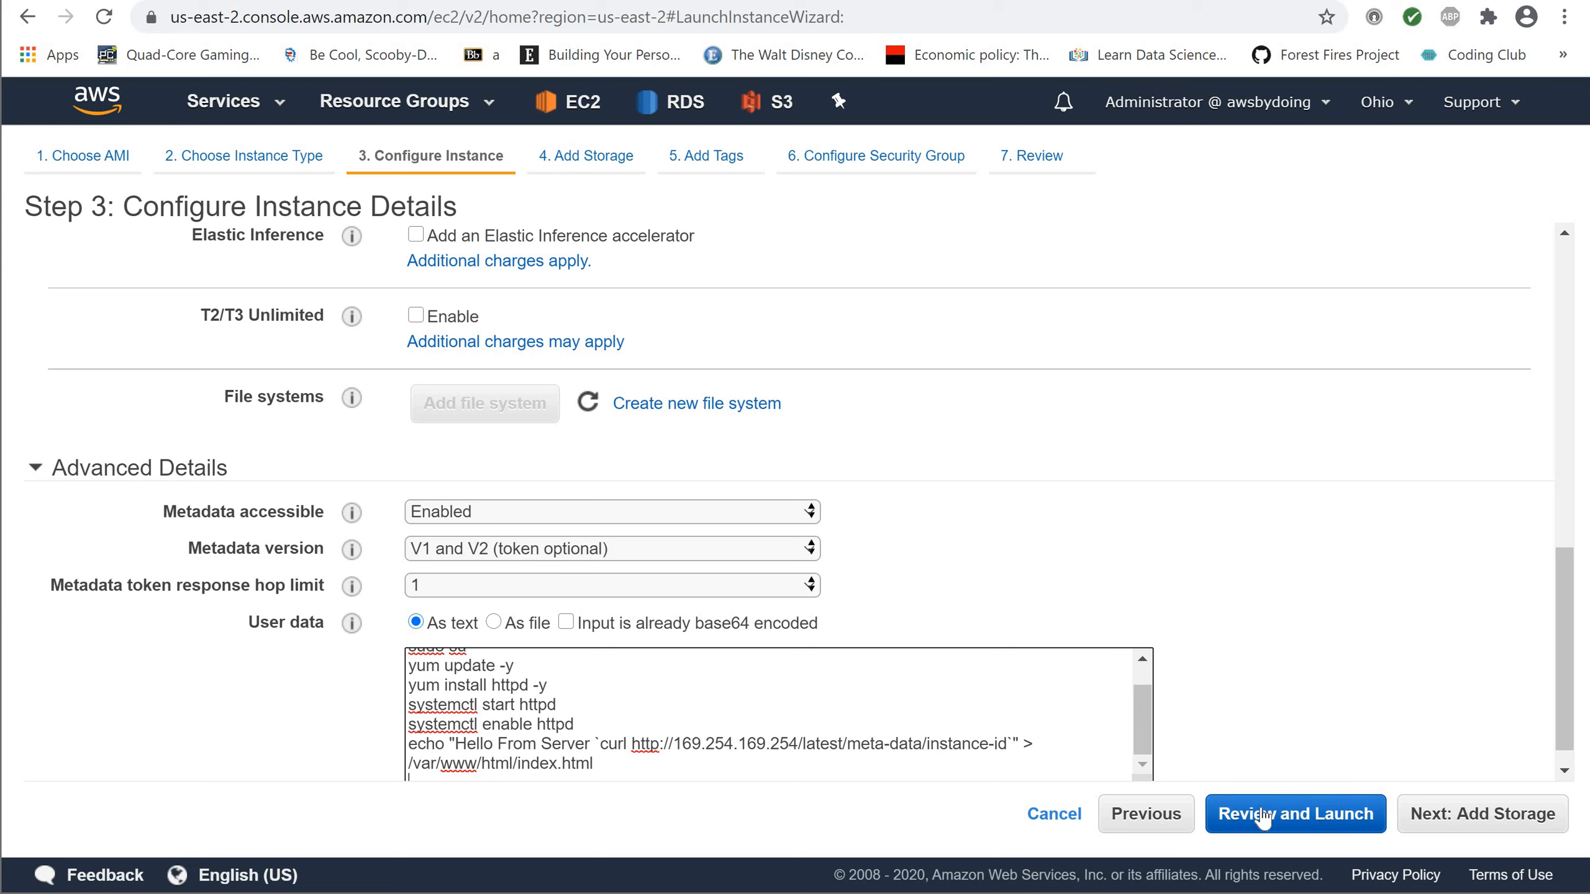
Step: Recheck the number of instances and the user data script in the instance details
scroll(1139, 543, "up", 15)
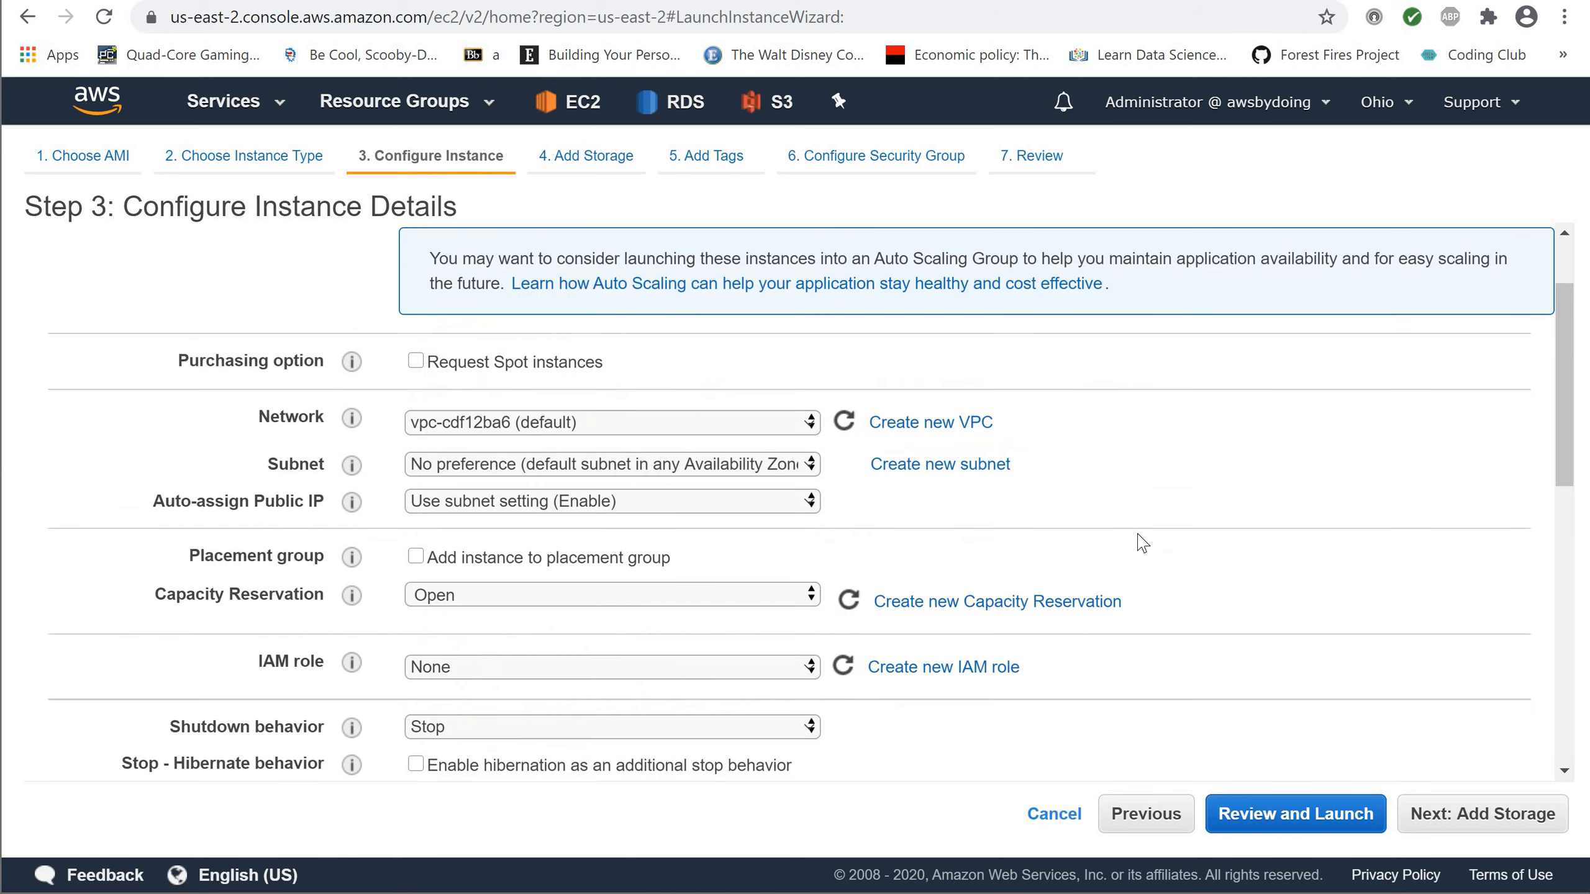
left_click_drag(426, 307, 384, 309)
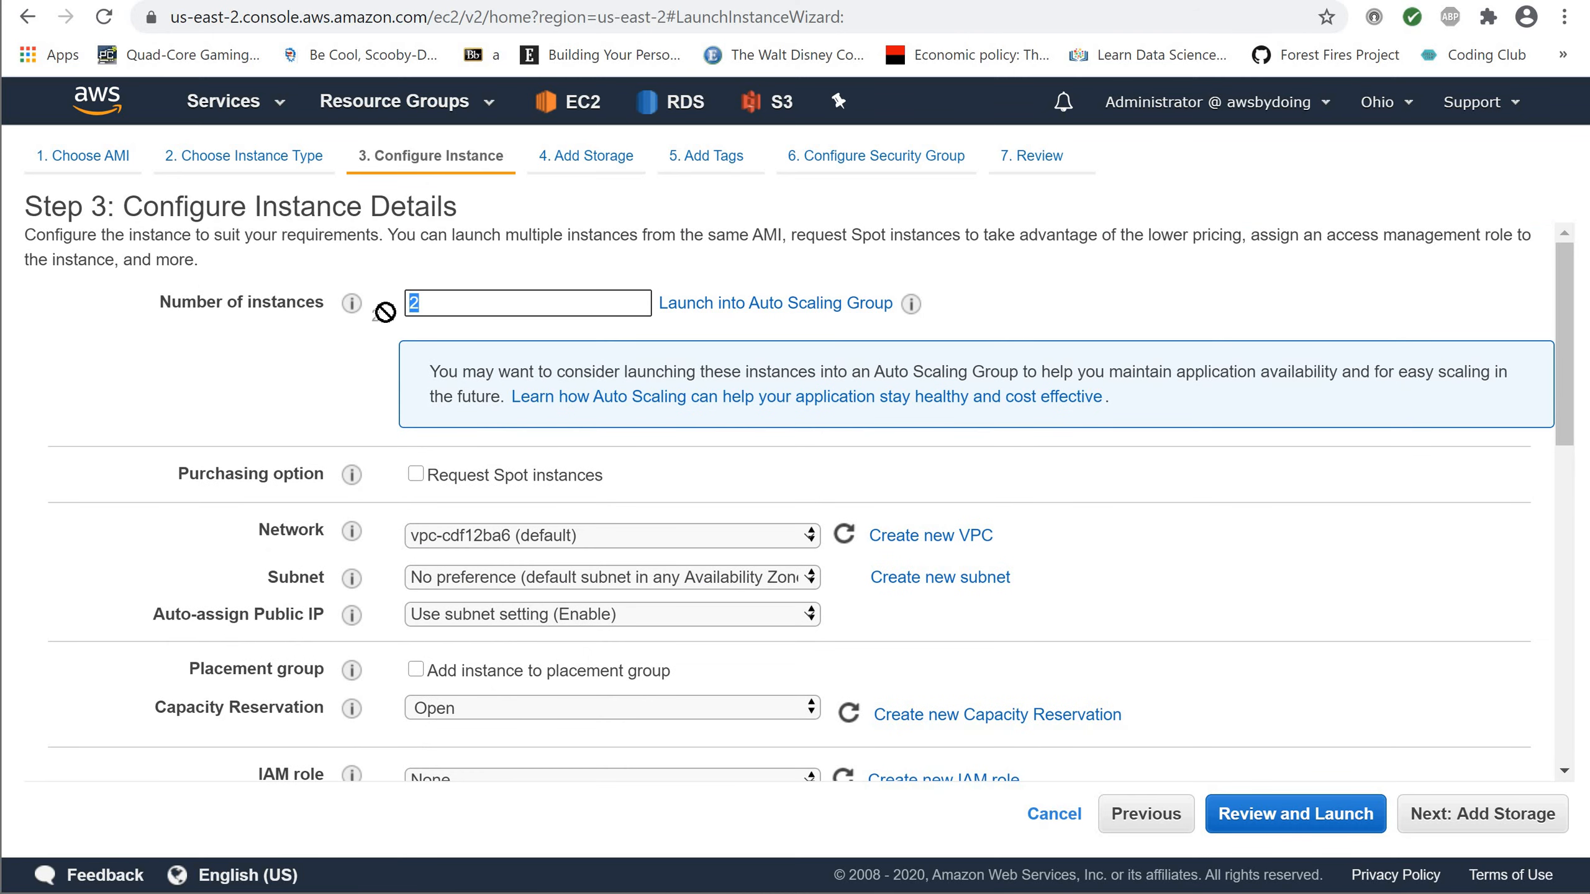
left_click(1202, 561)
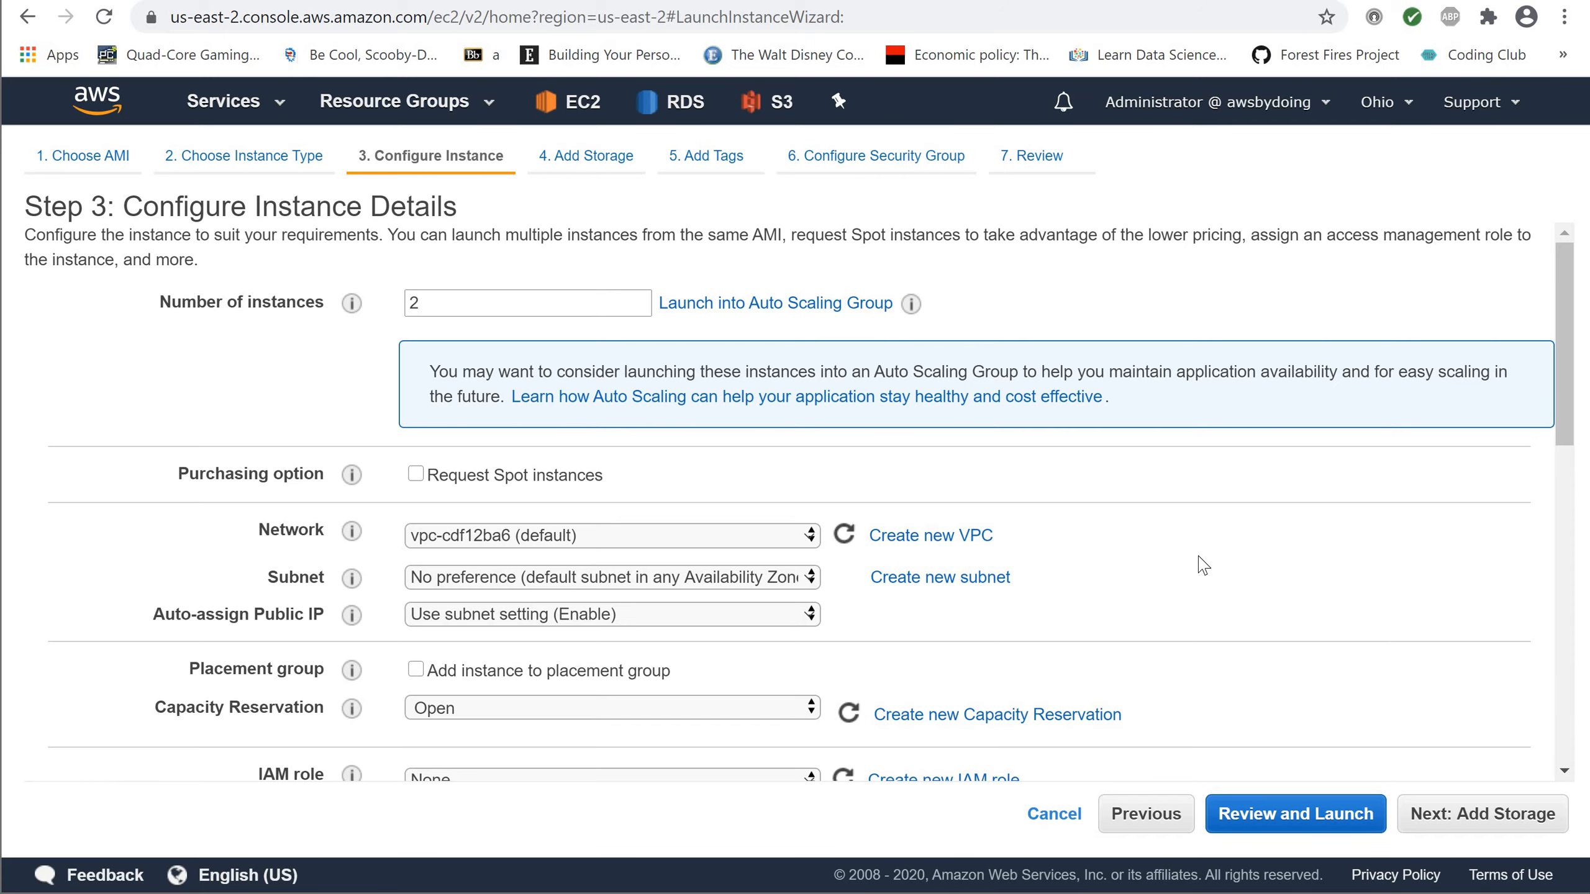
scroll(1202, 564, "down", 12)
scroll(1202, 564, "down", 3)
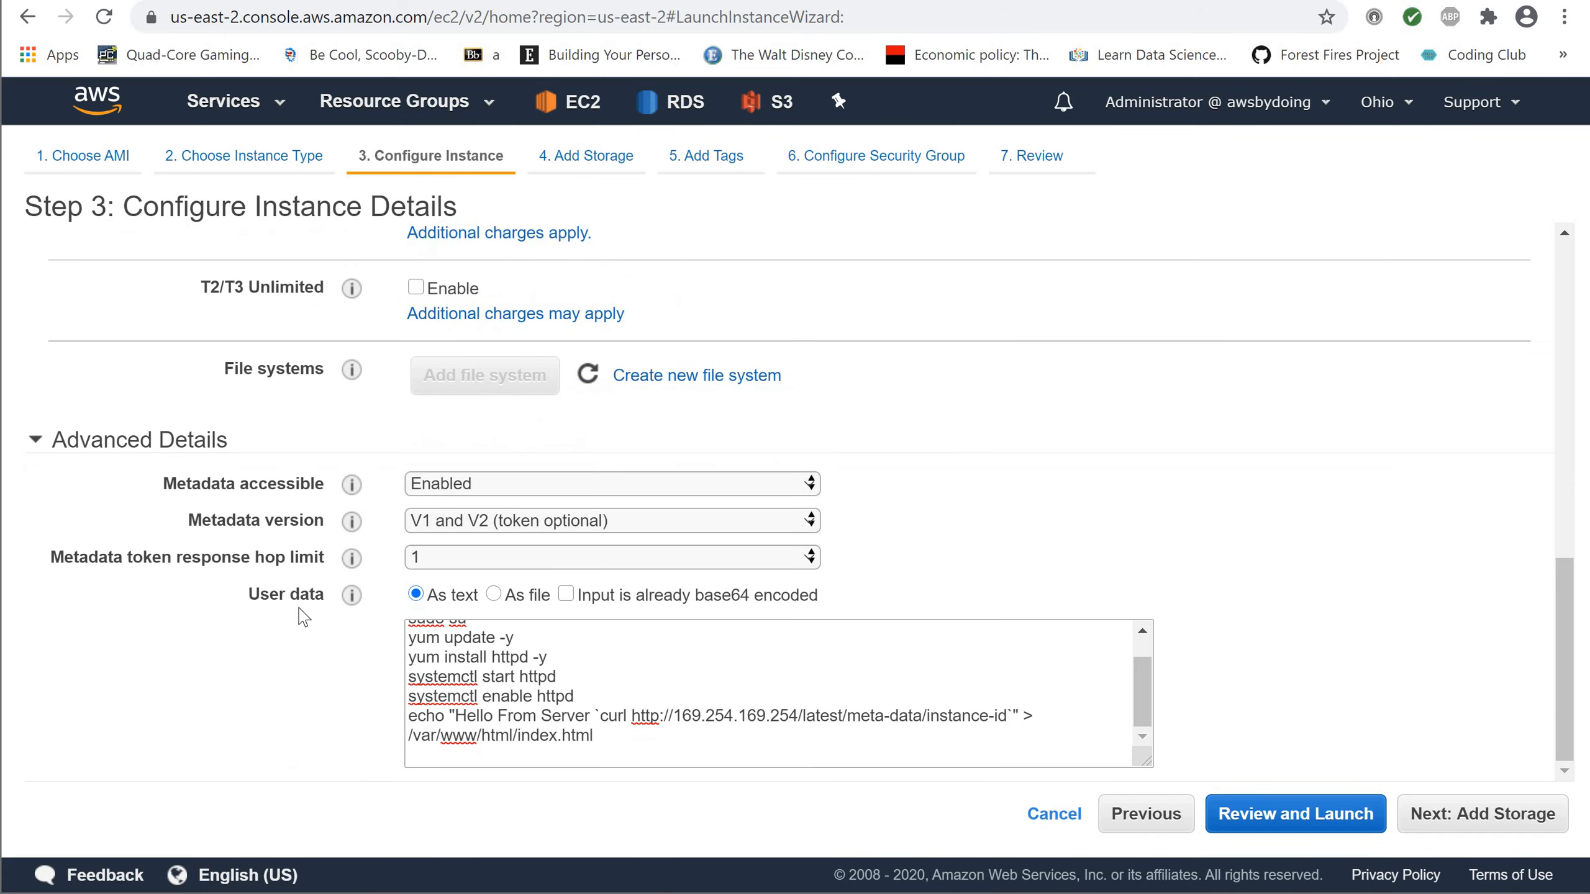
left_click(447, 673)
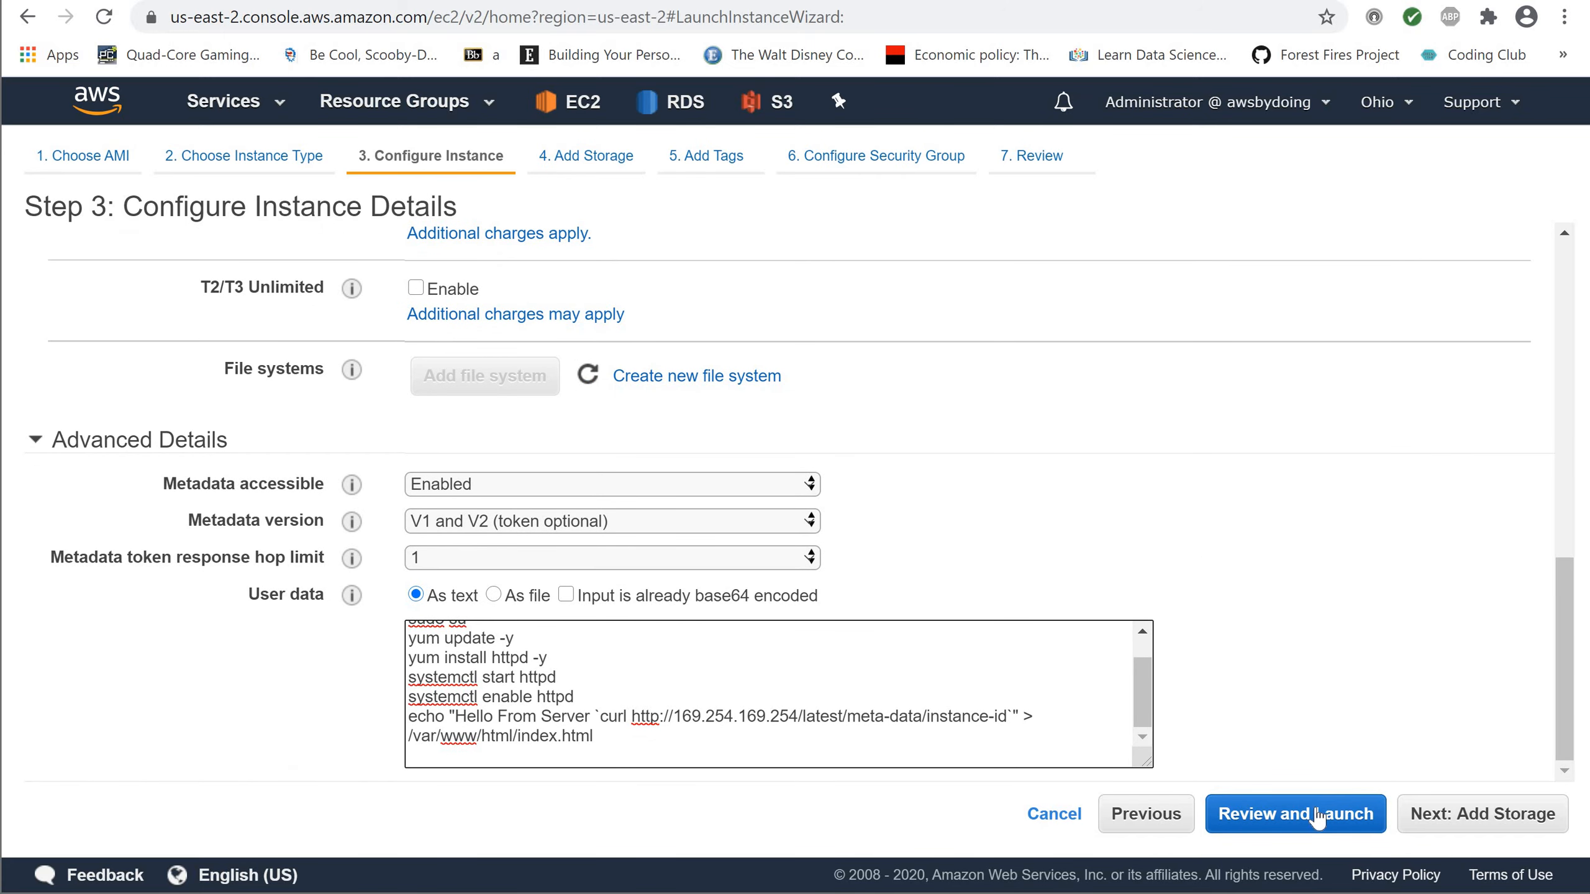
Step: Proceed to the launch review and examine the AMI, instance type and security group sections
left_click(1318, 816)
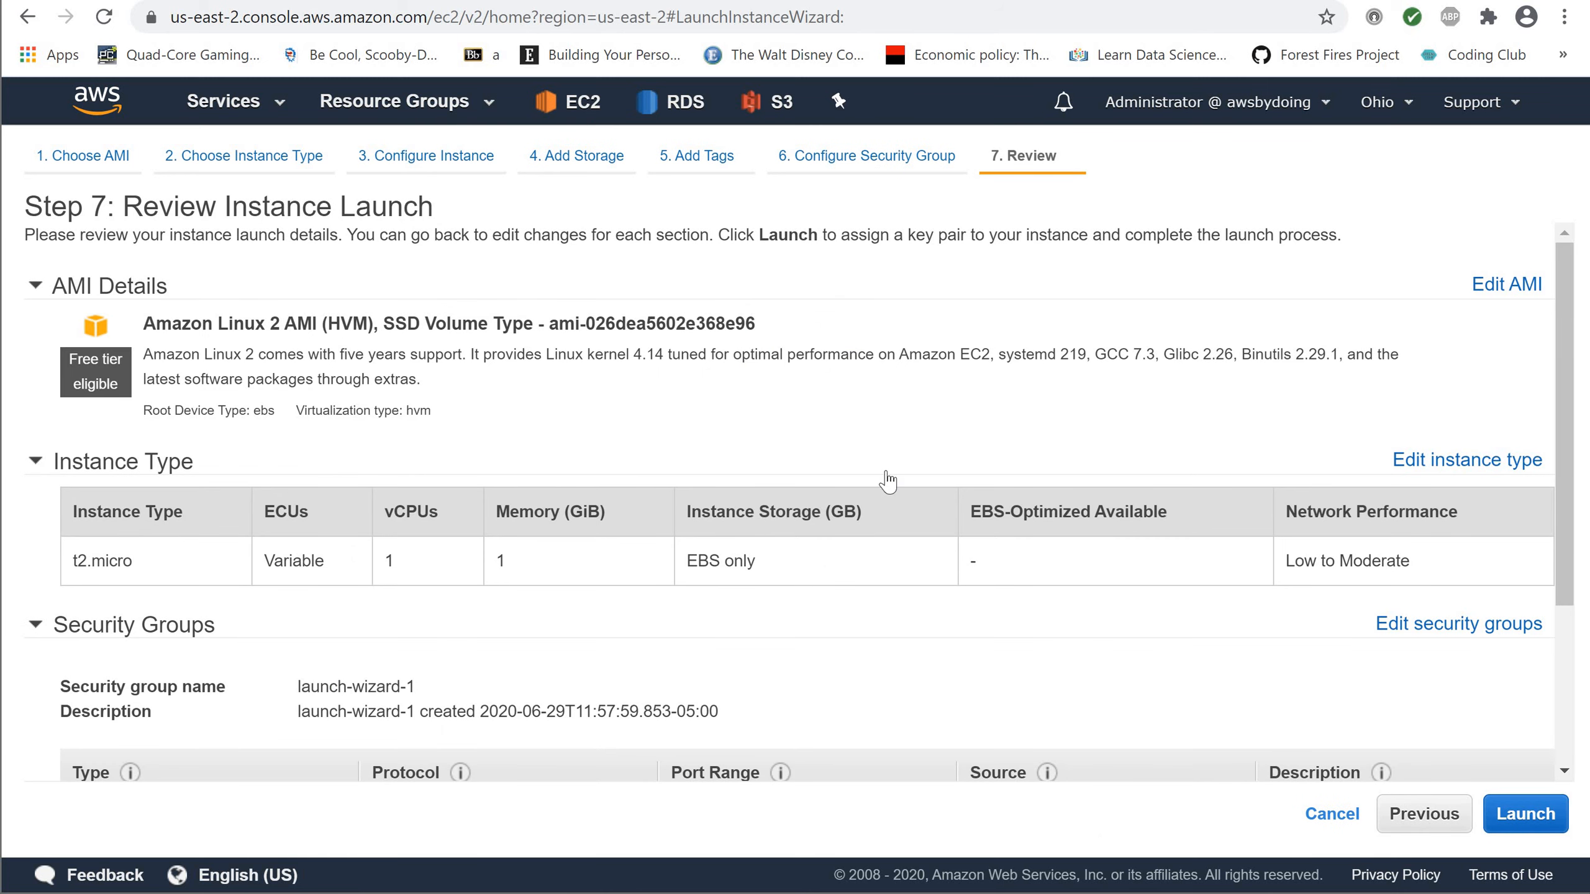
scroll(887, 479, "down", 1)
scroll(887, 479, "up", 1)
scroll(889, 478, "down", 1)
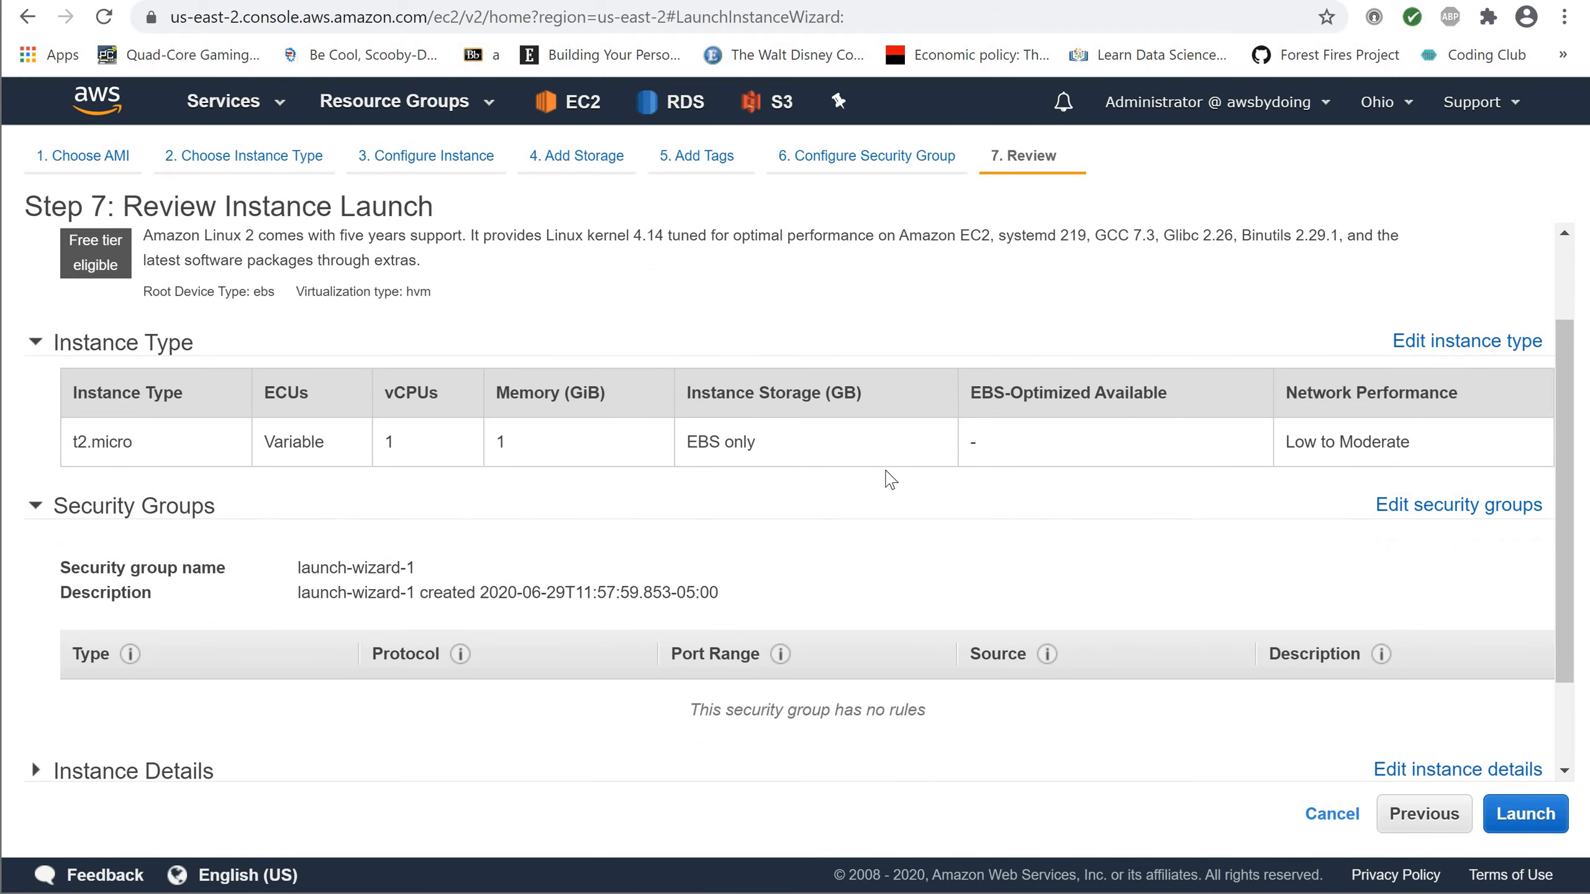
scroll(888, 479, "down", 1)
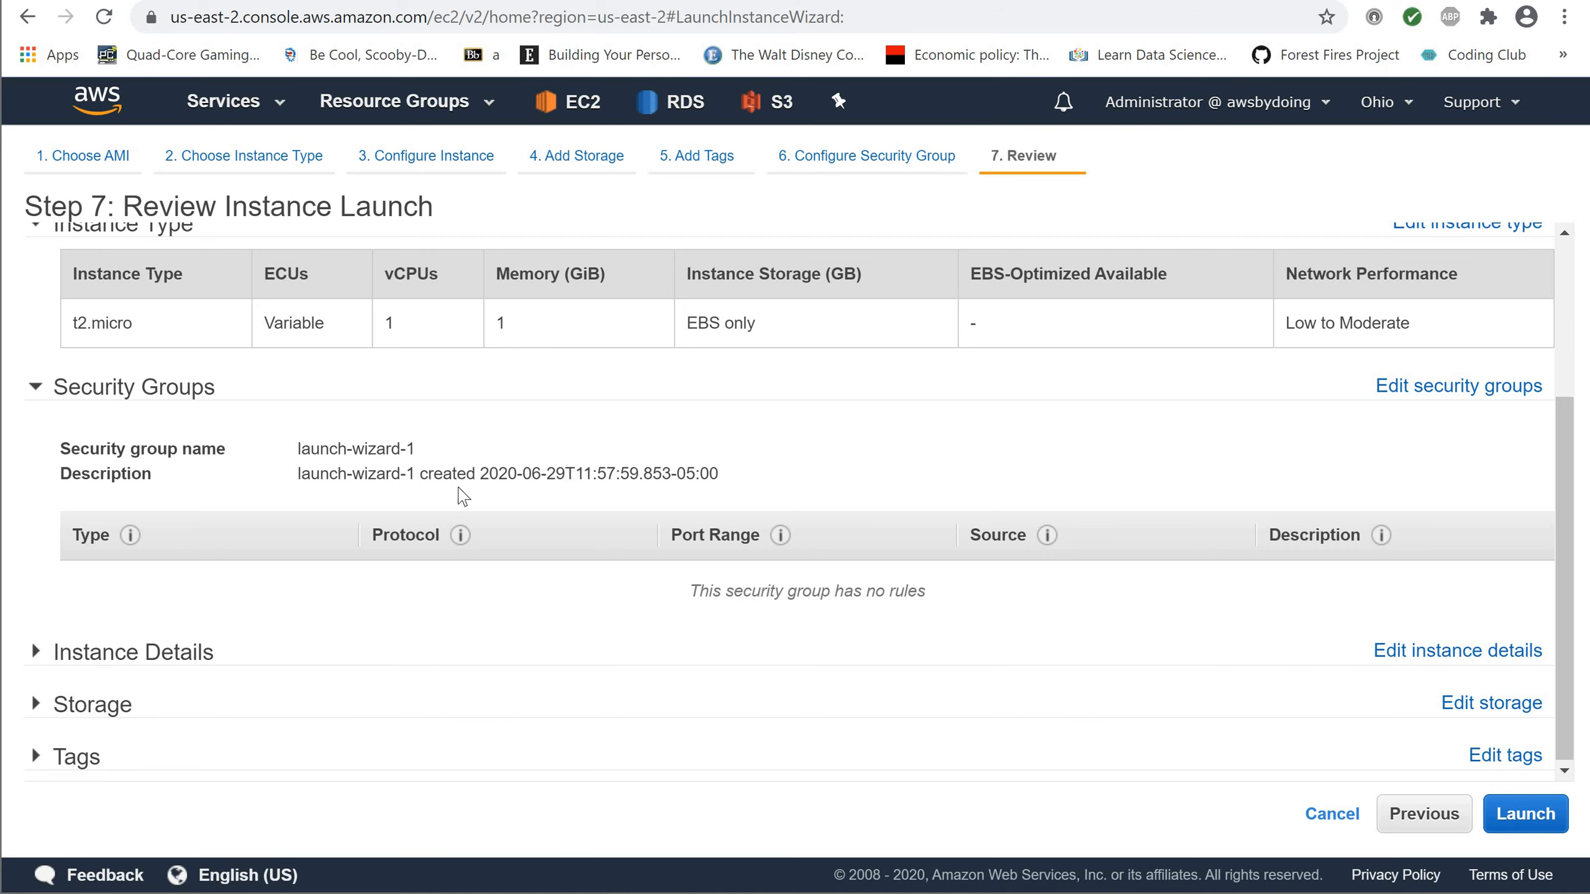
Step: Edit the new launch-wizard-1 security group and add an HTTP rule for port 80 alongside the SSH rule
left_click(1400, 390)
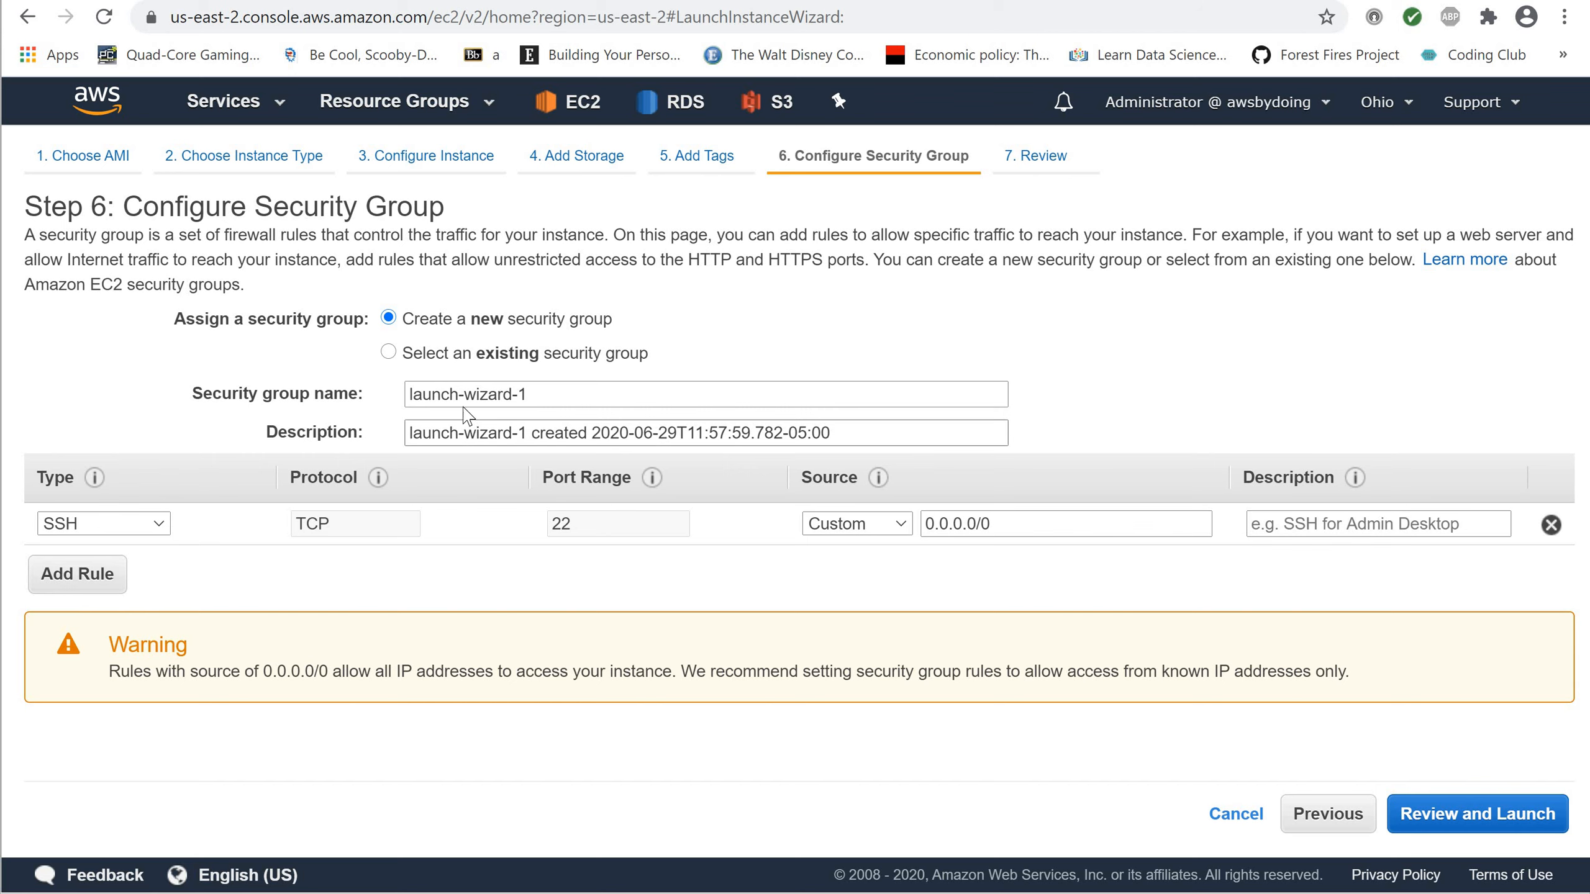
left_click(78, 575)
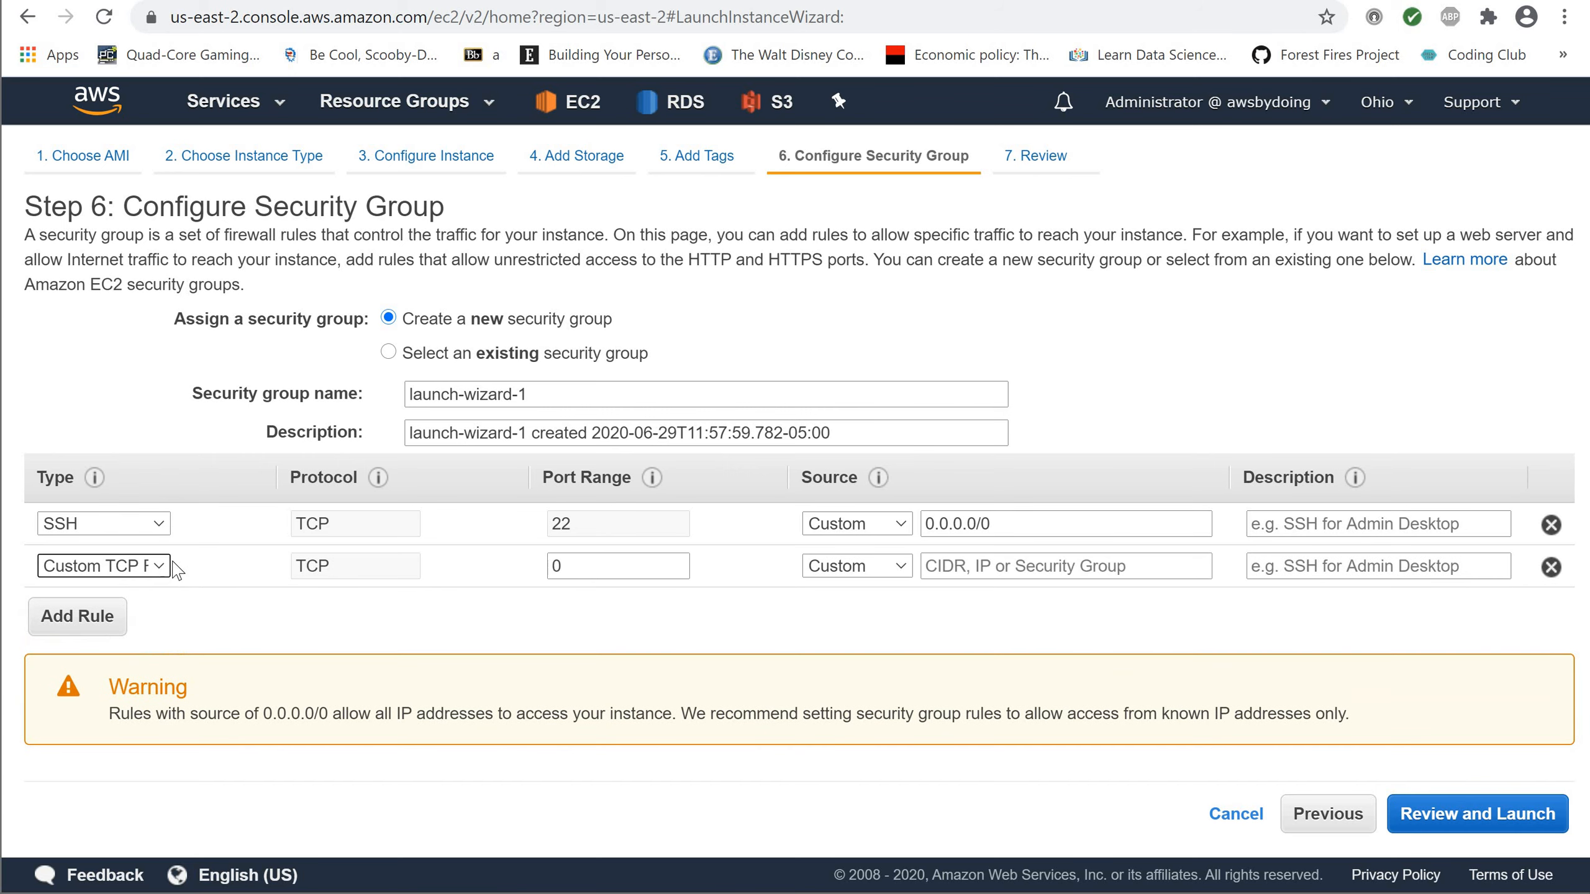
left_click(161, 568)
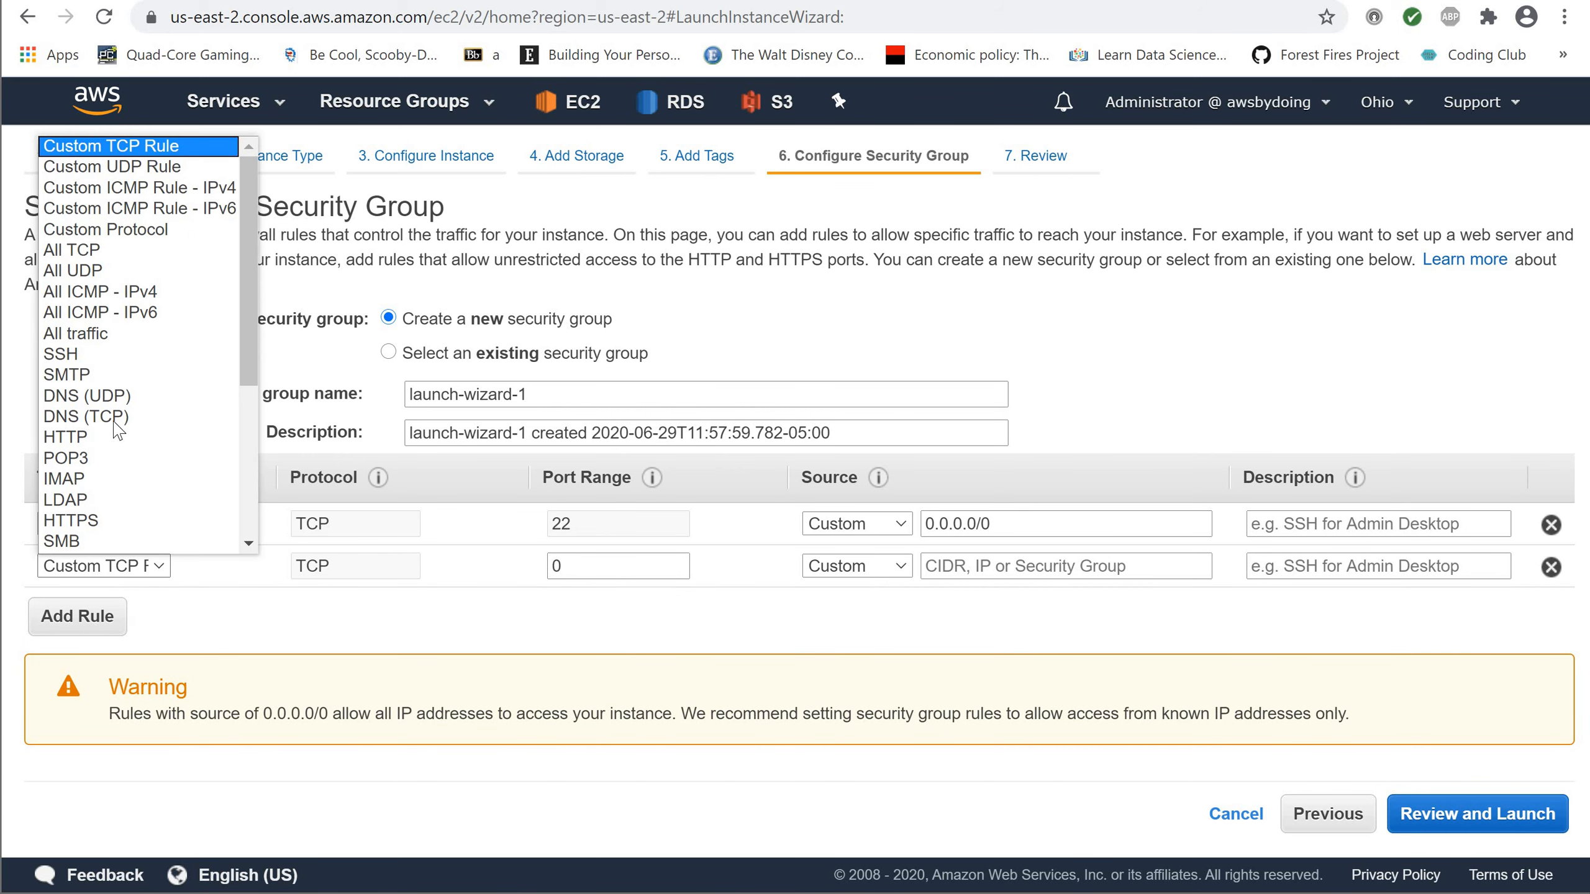
left_click(105, 438)
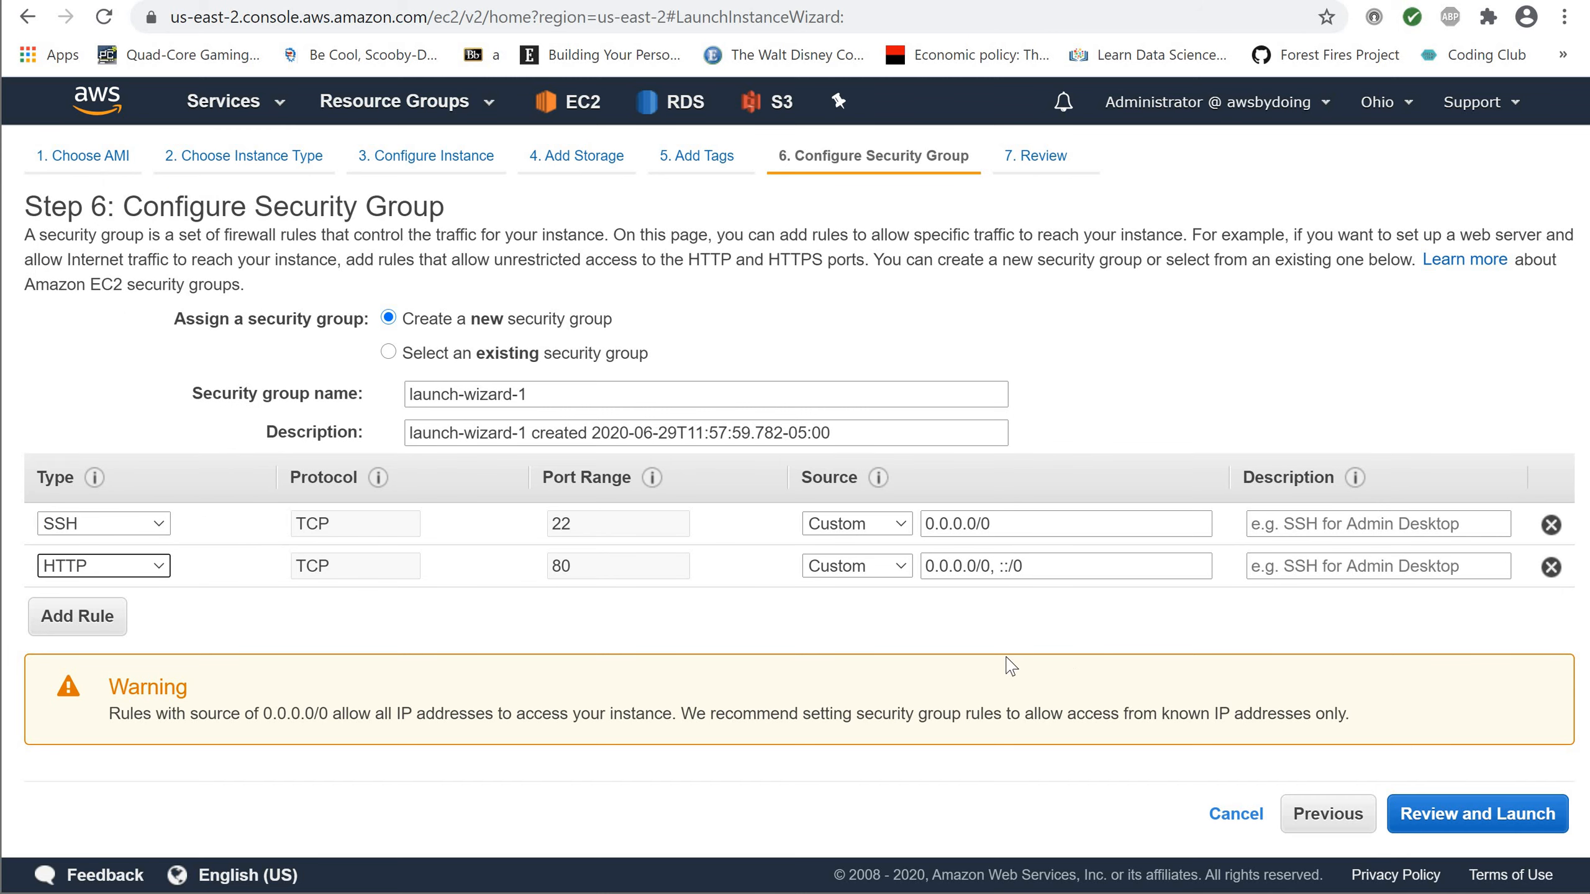
left_click(119, 622)
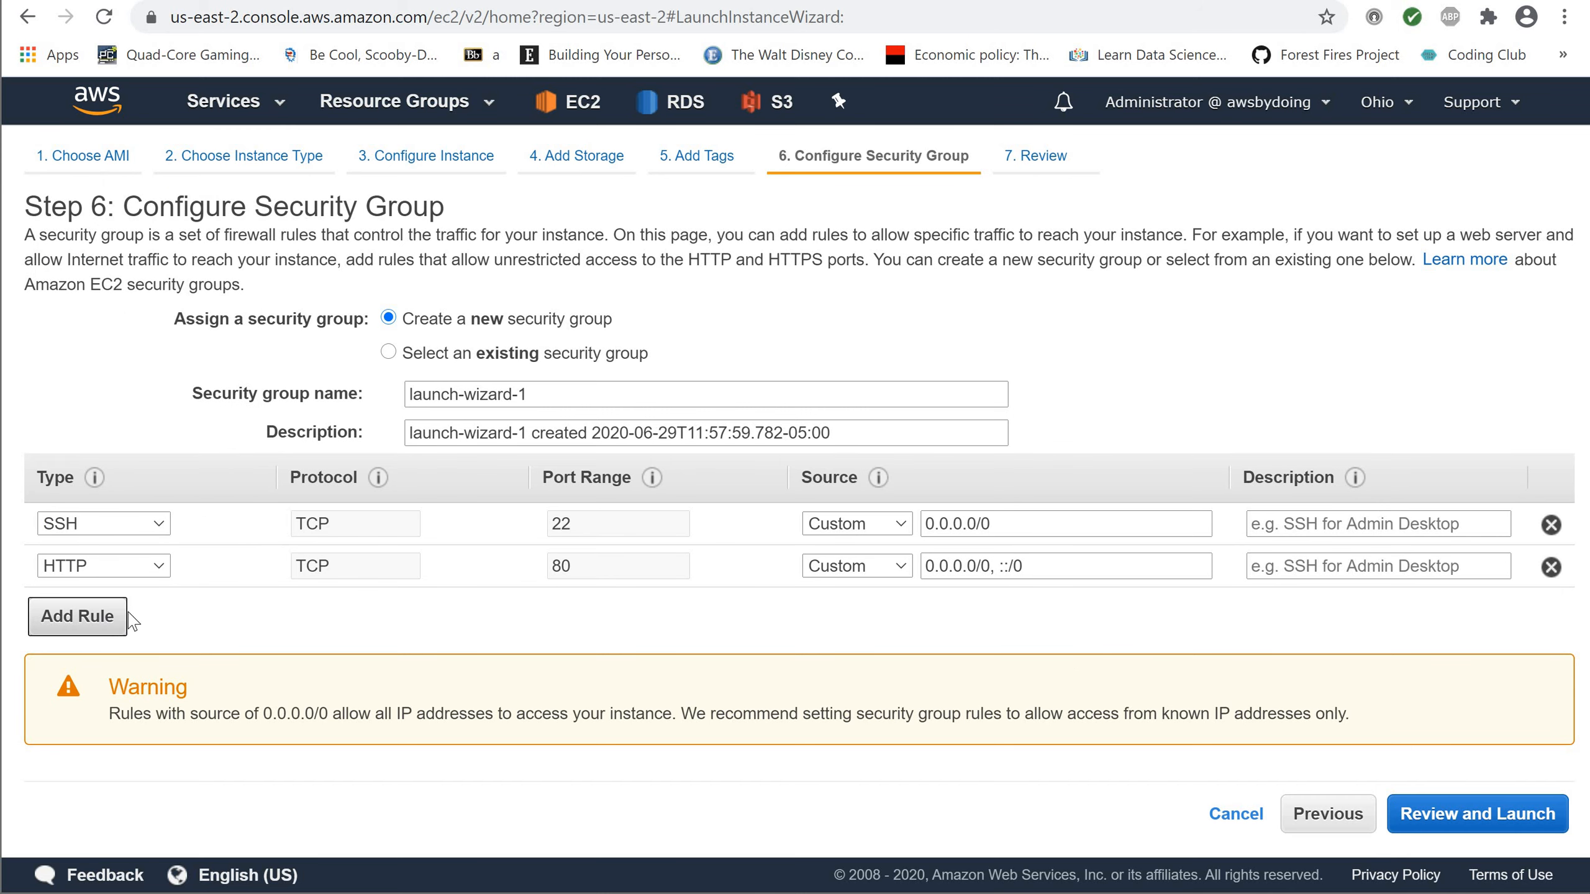
Step: Add an HTTPS rule for port 443 to the security group and return to the launch review
left_click(162, 610)
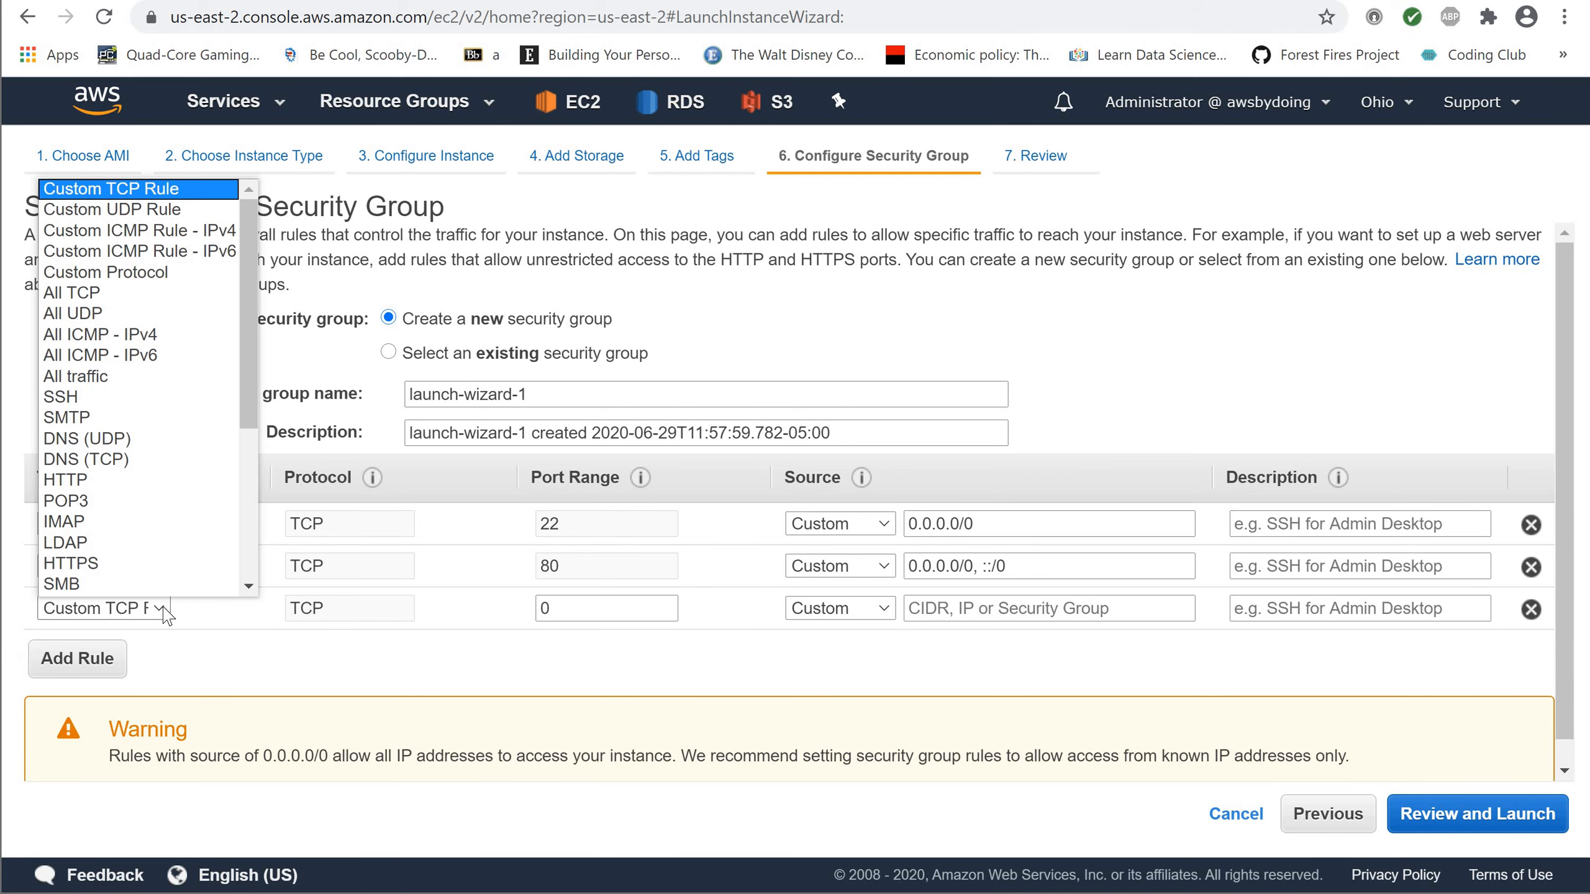
left_click(119, 564)
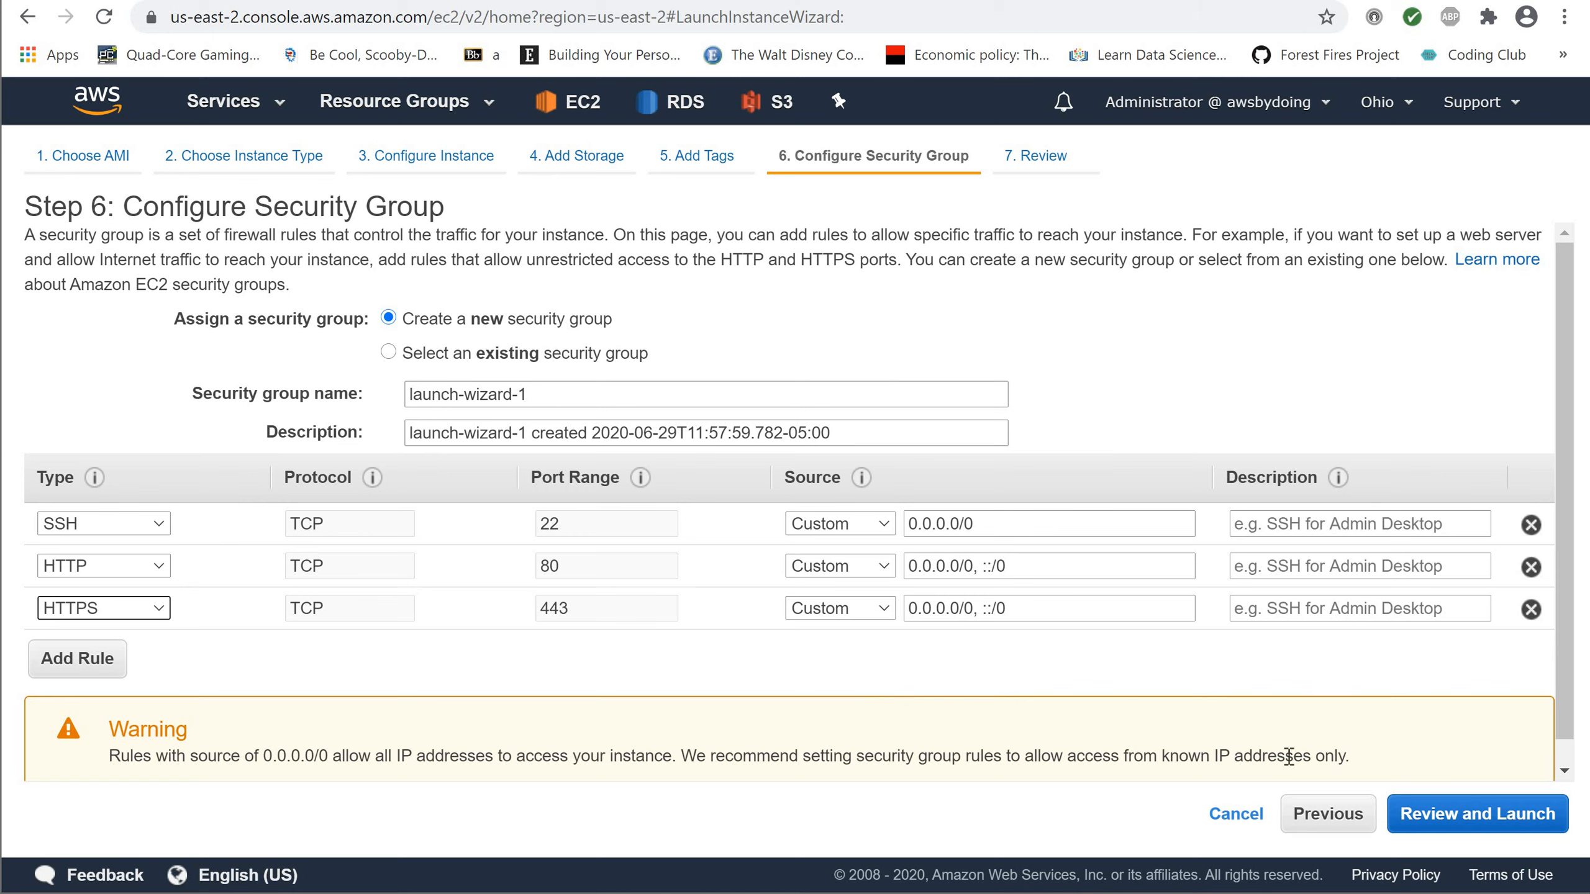
left_click(1446, 827)
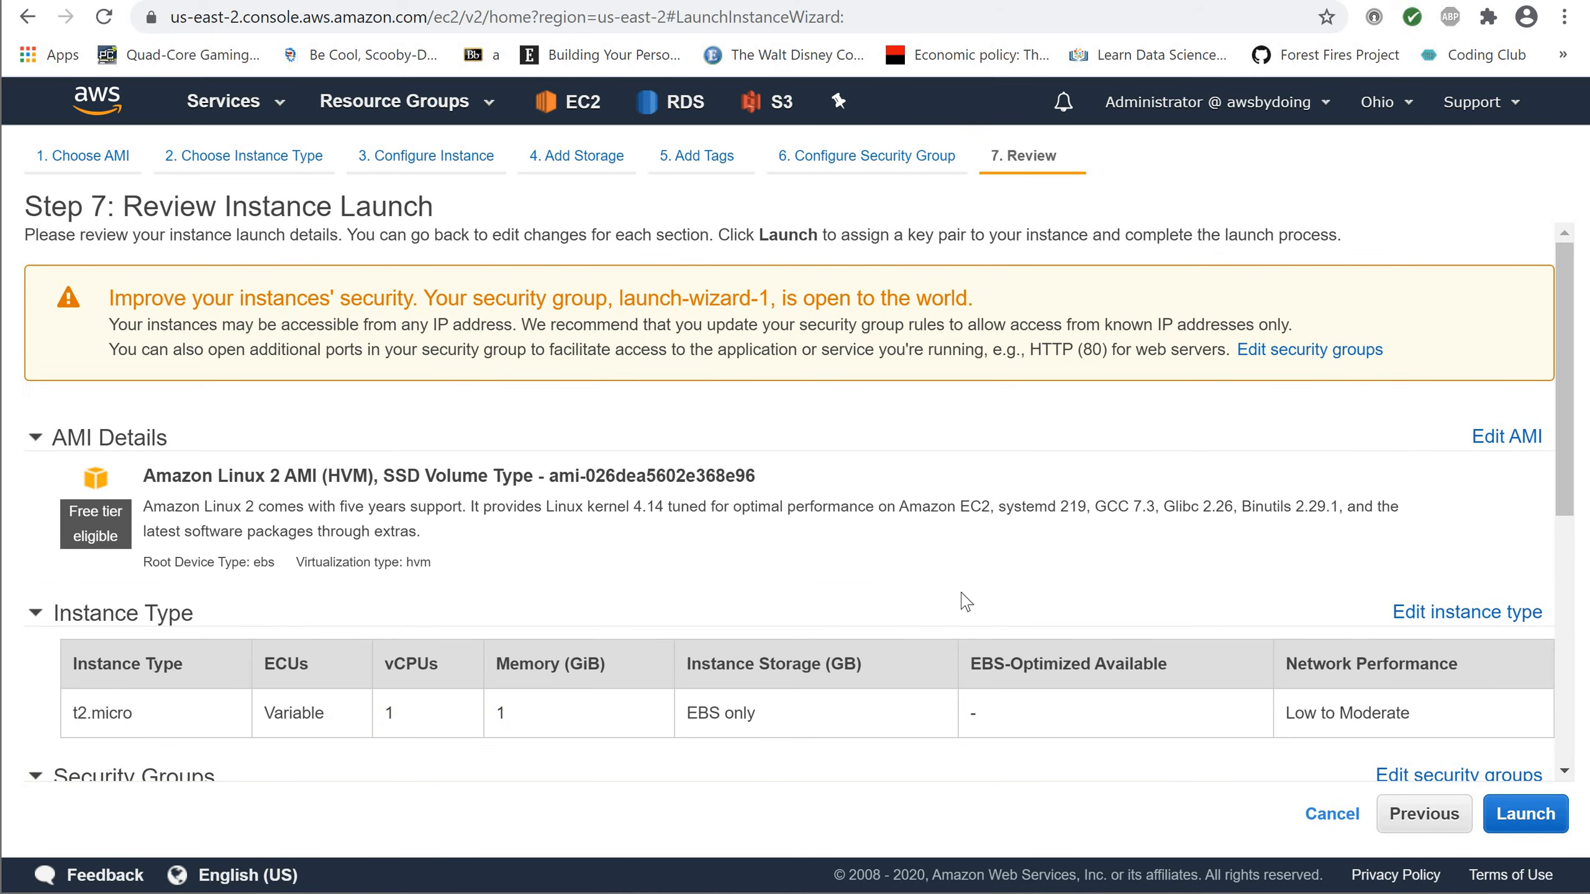
Step: Check the SSH, HTTP and HTTPS rules in the launch review and start the launch to reach the key pair selection
scroll(964, 601, "down", 5)
scroll(964, 601, "down", 2)
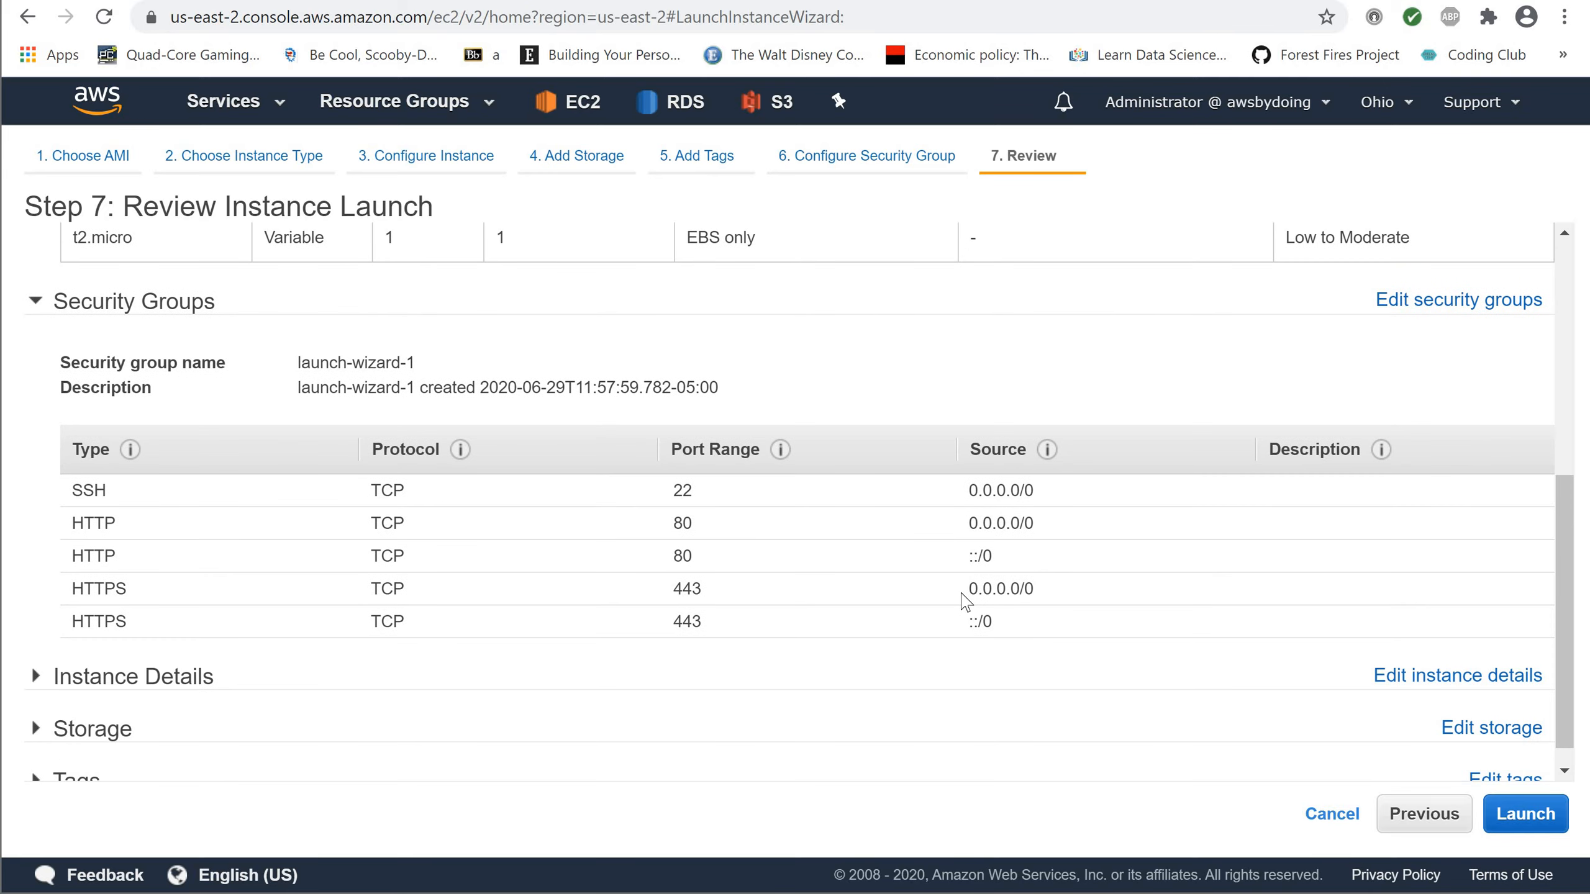
scroll(964, 601, "down", 1)
scroll(964, 601, "up", 1)
scroll(964, 601, "down", 1)
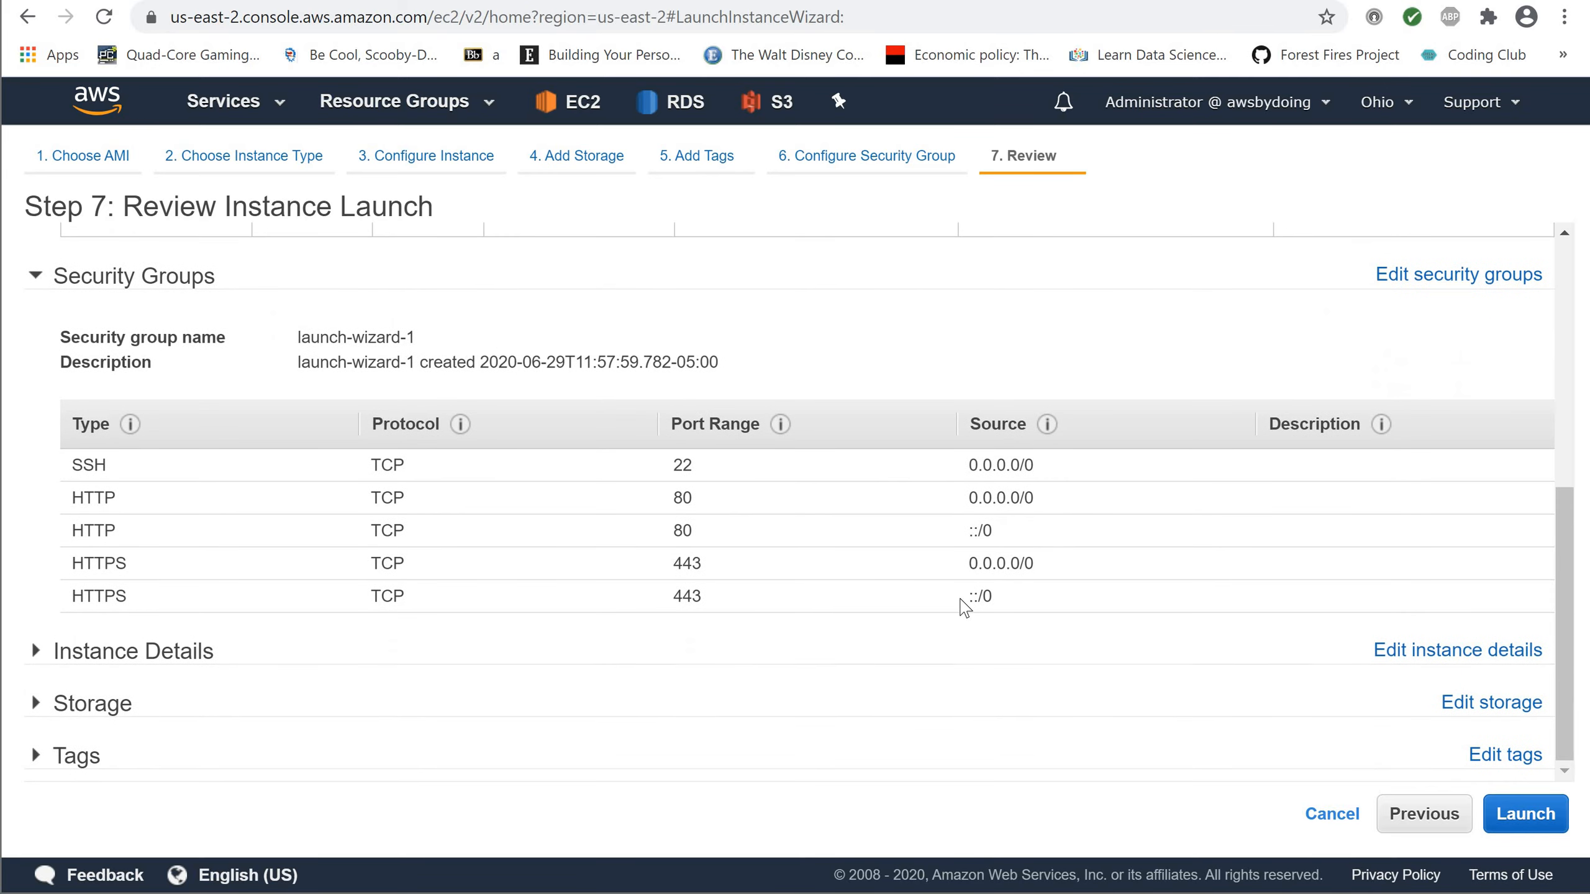
left_click(1525, 814)
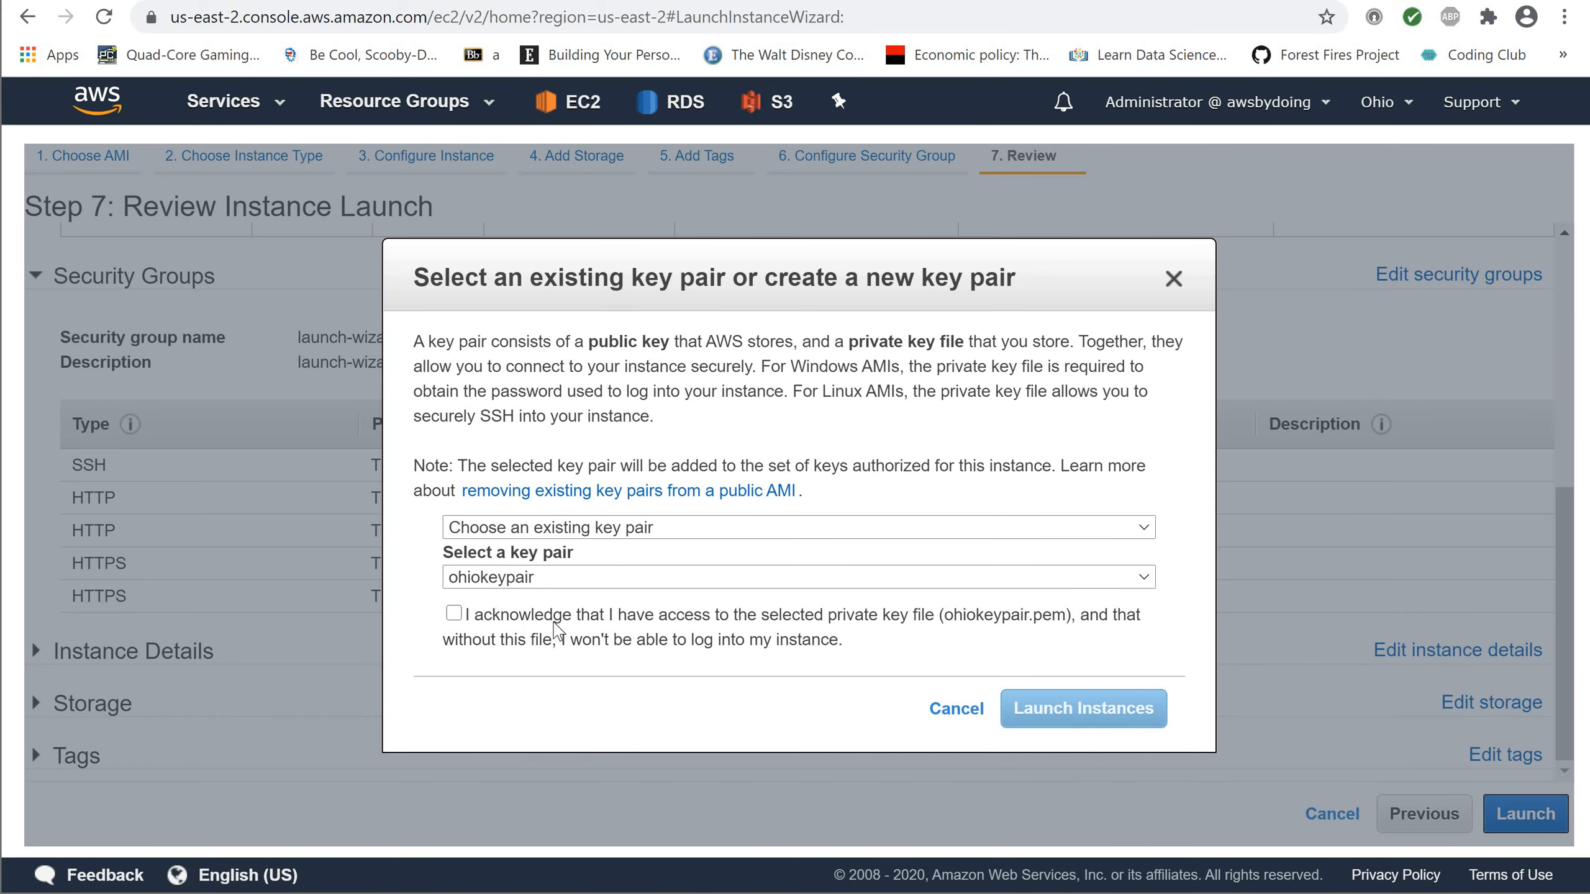
left_click(1144, 529)
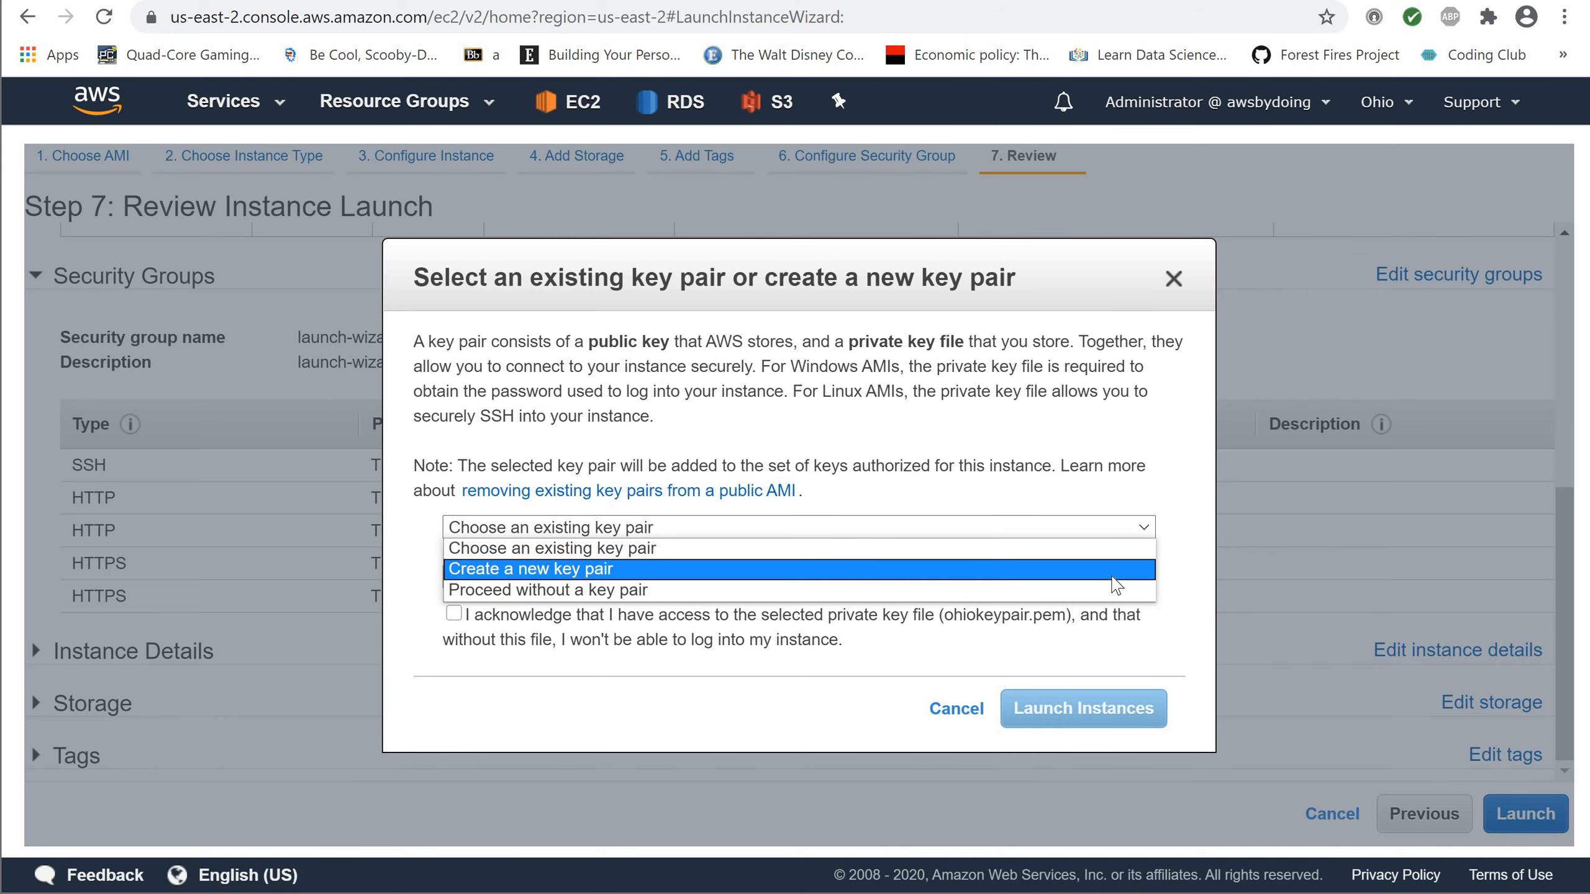
left_click(1113, 569)
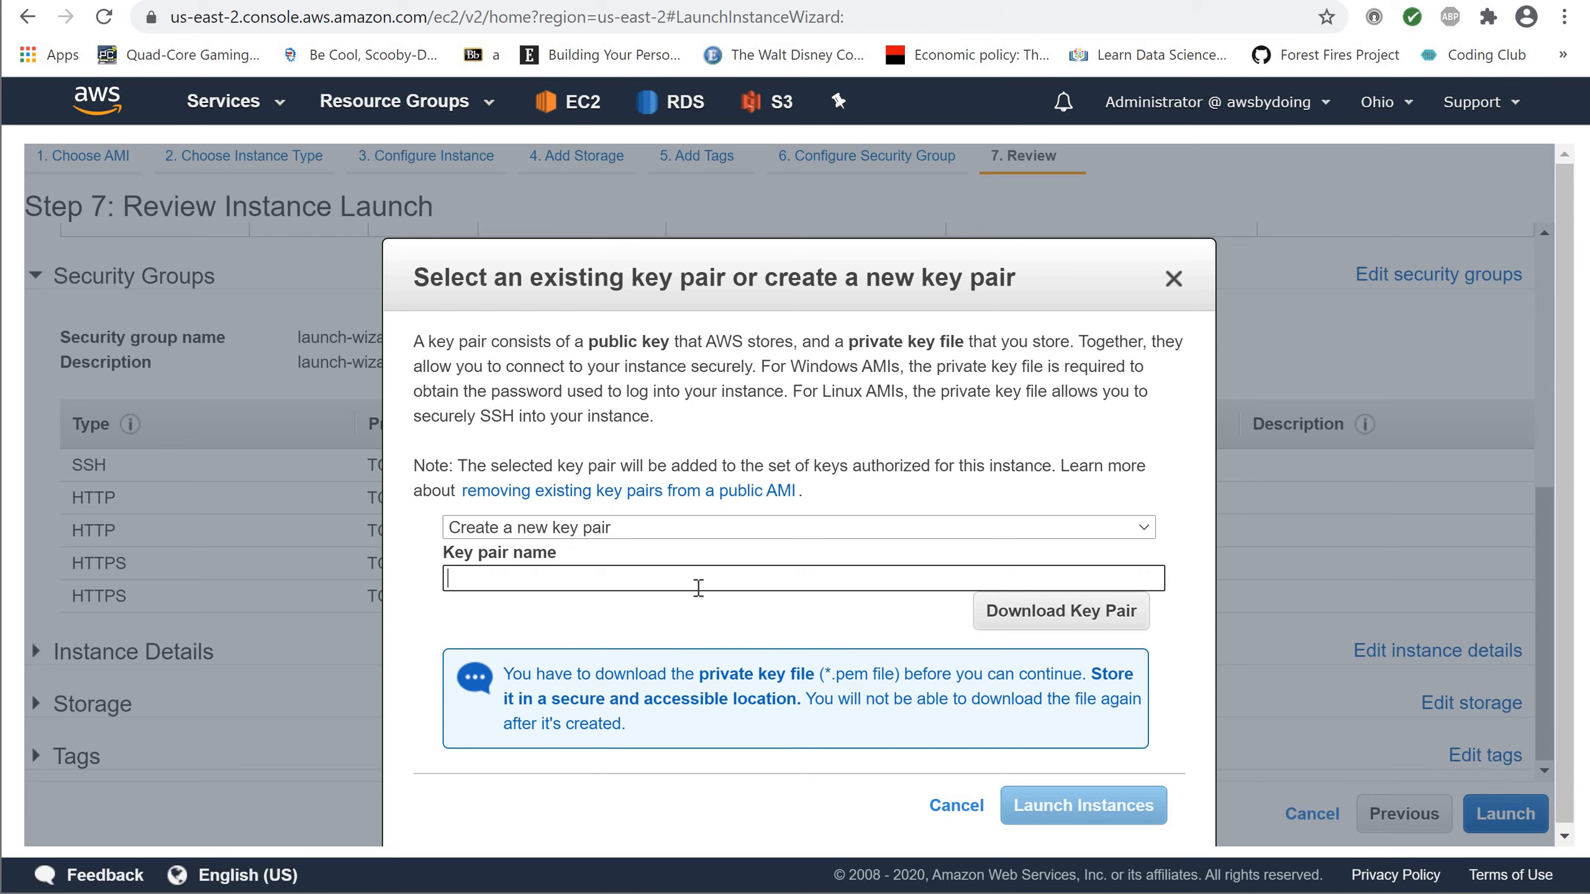
type("newkeypair")
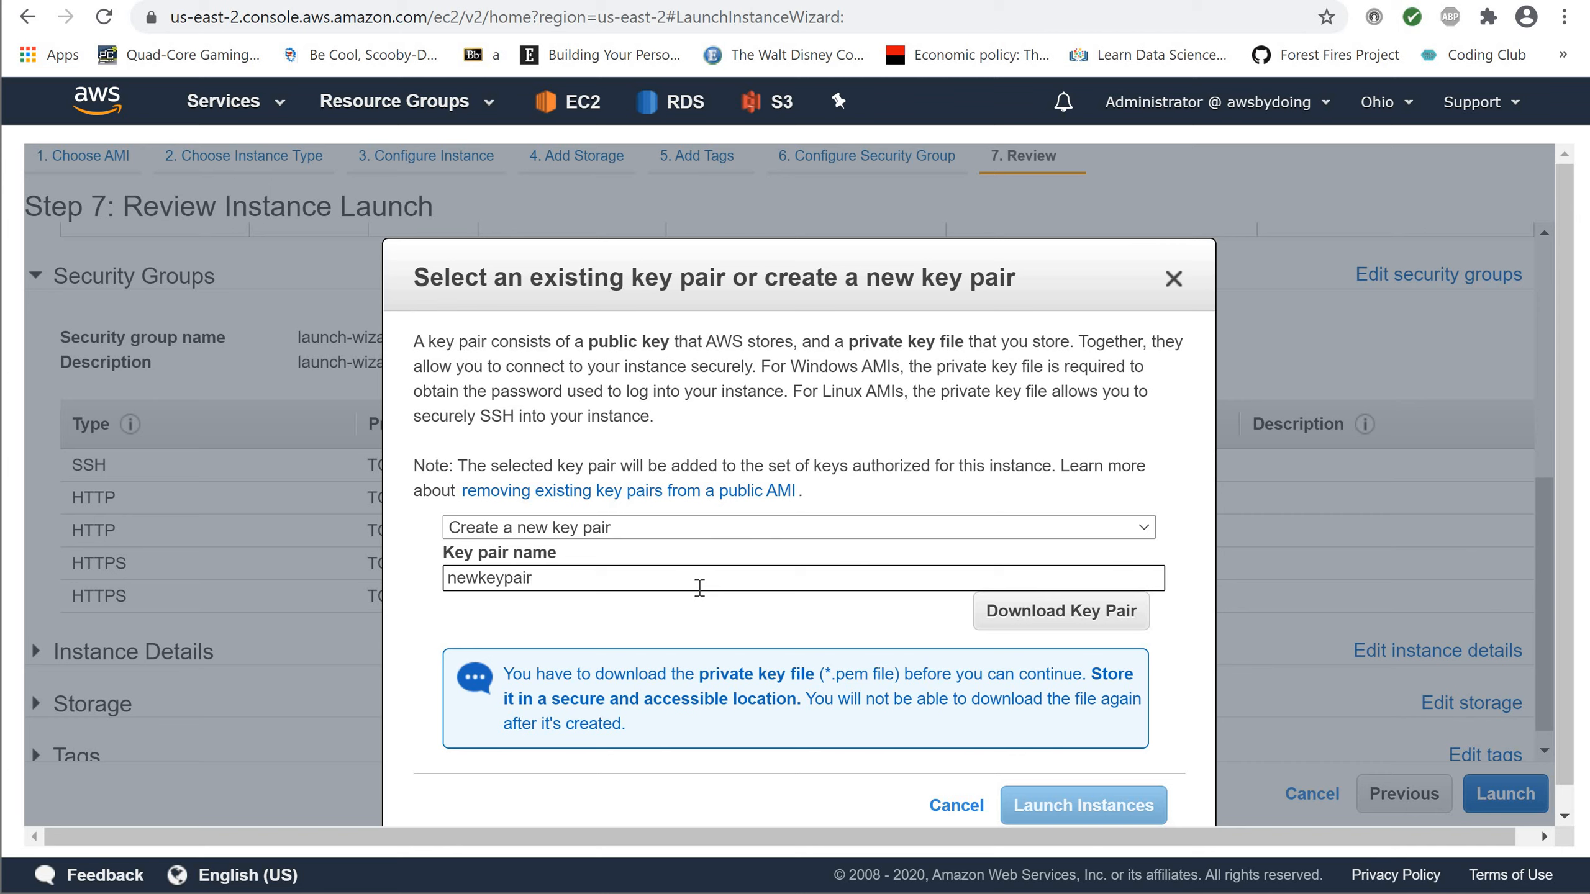
left_click(1134, 529)
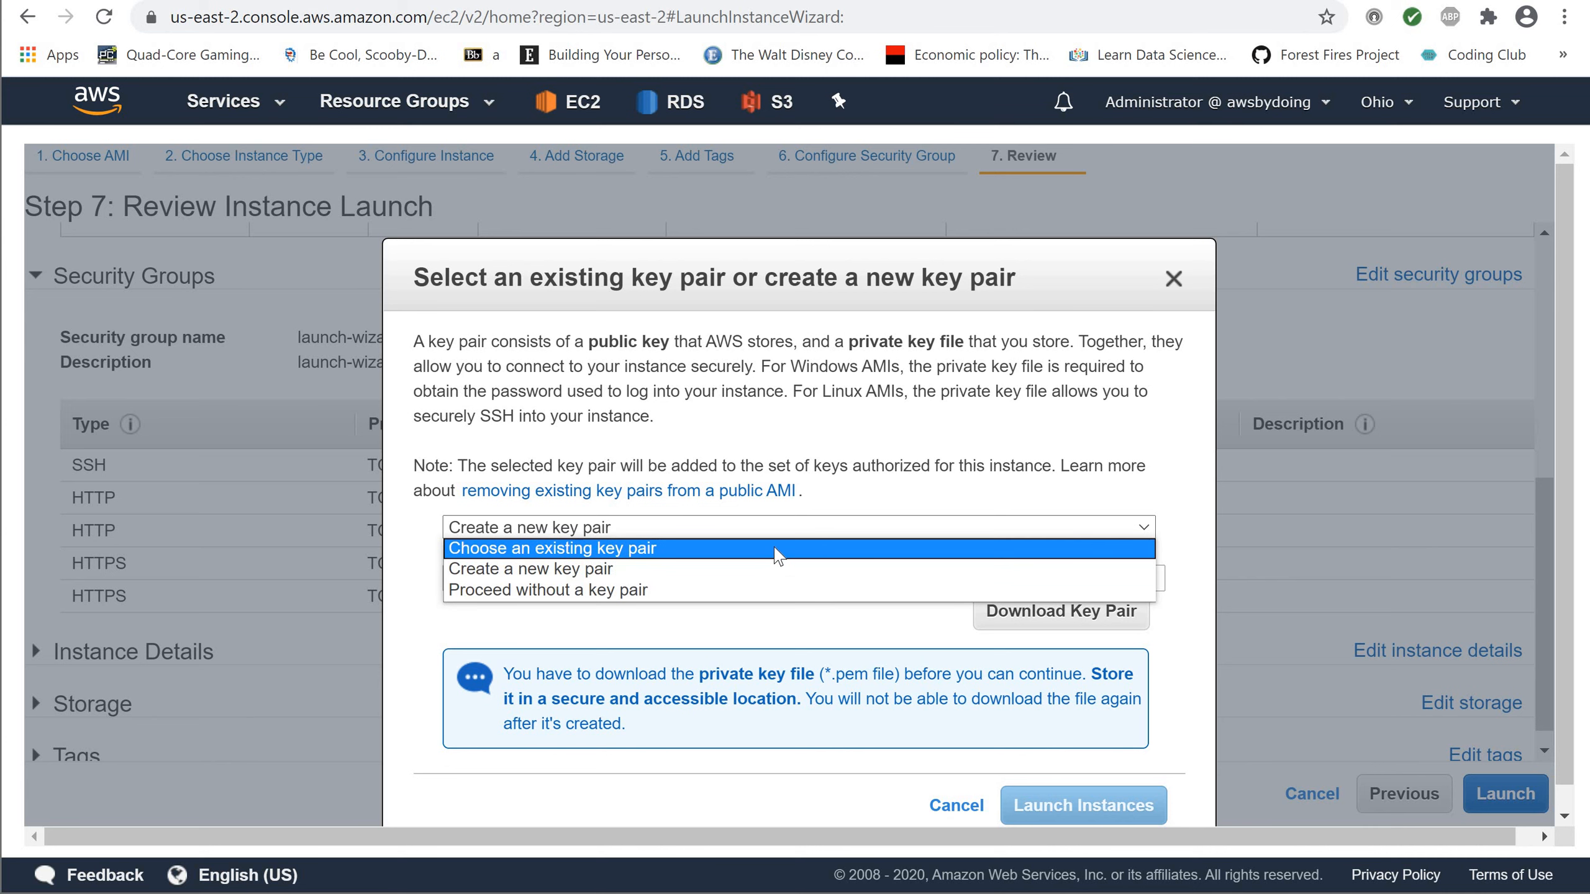
left_click(767, 571)
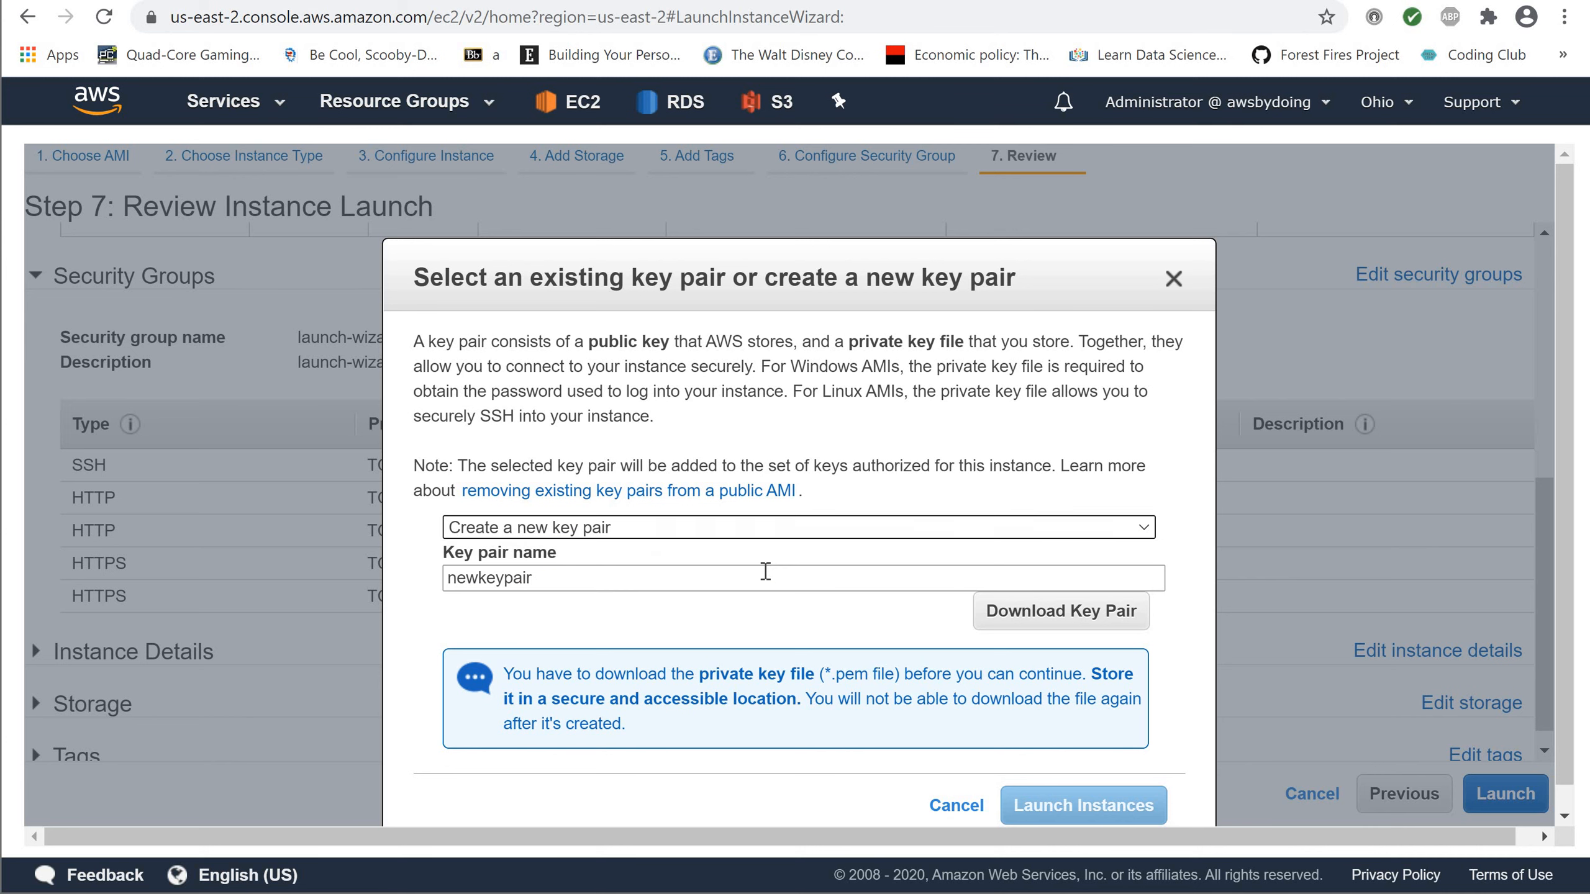
left_click(923, 532)
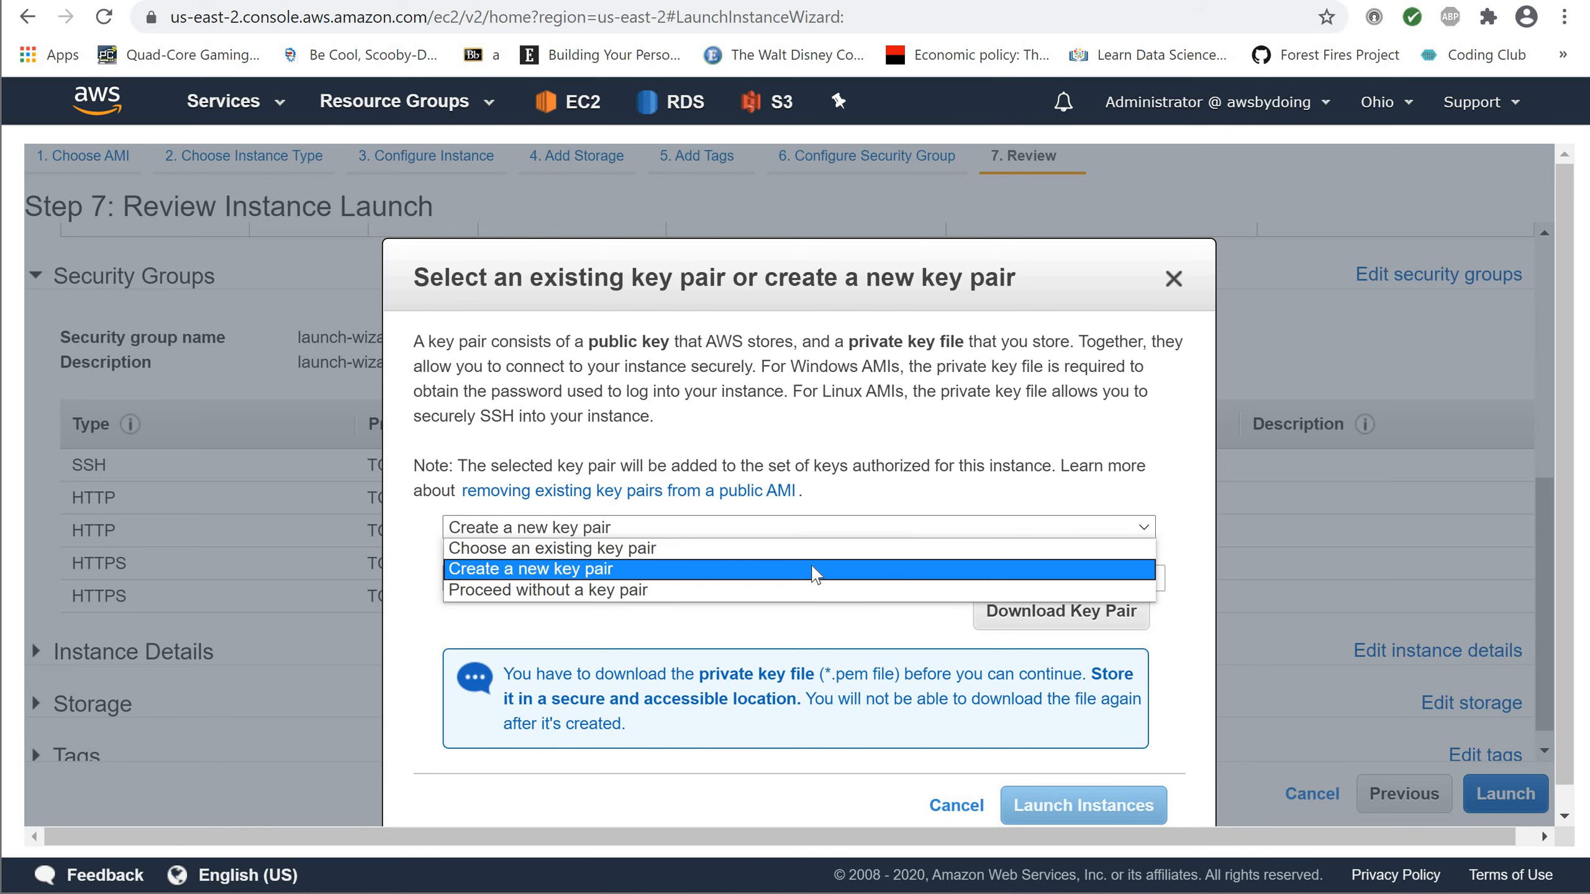
left_click(815, 538)
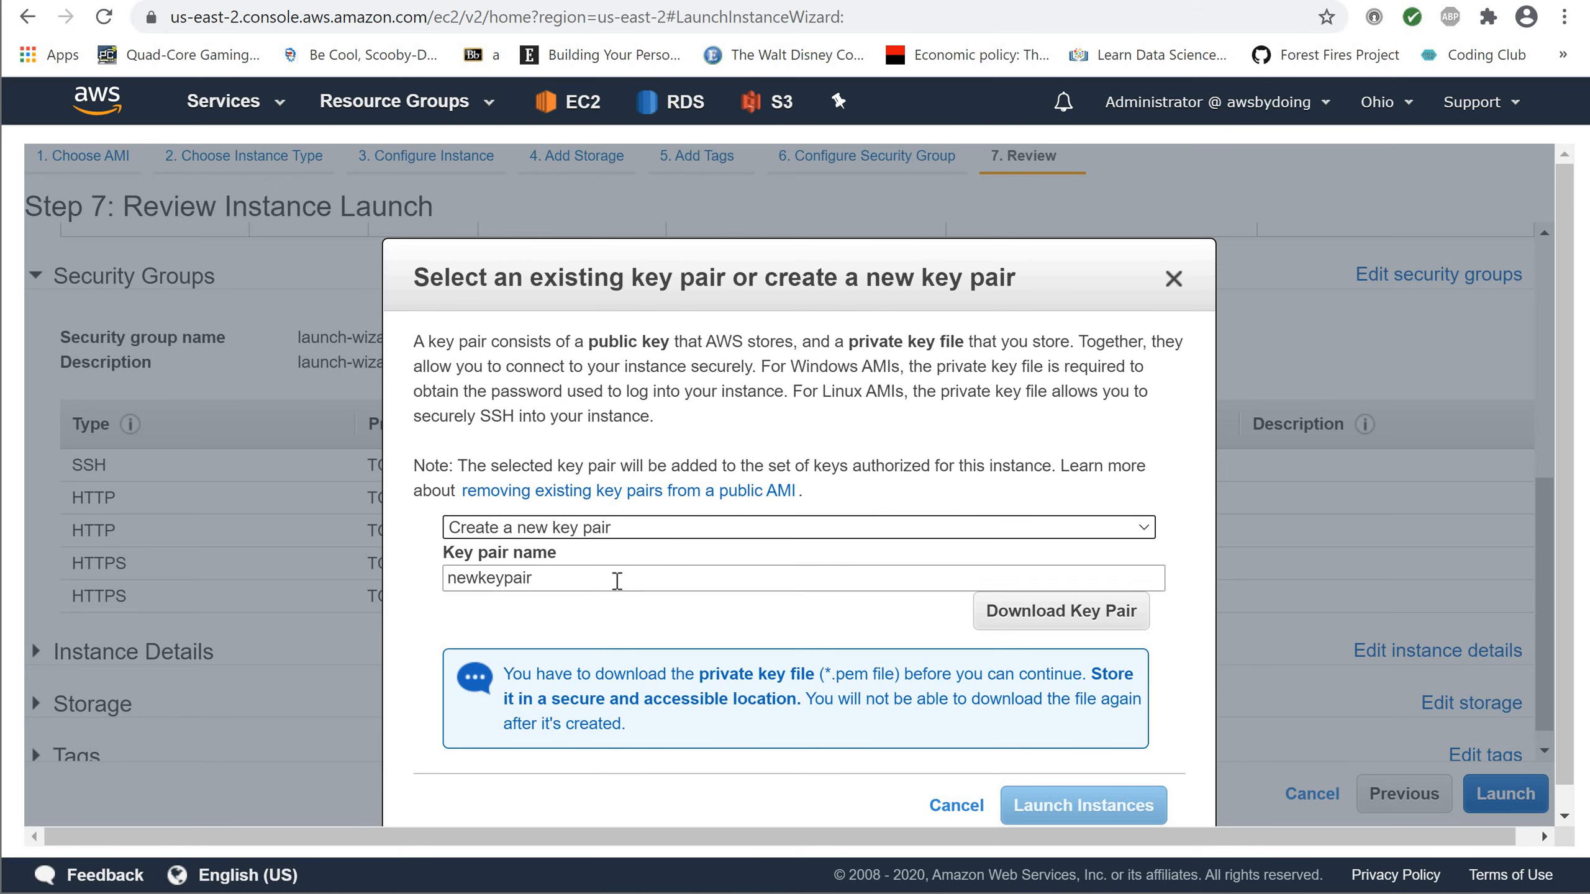
double_click(522, 570)
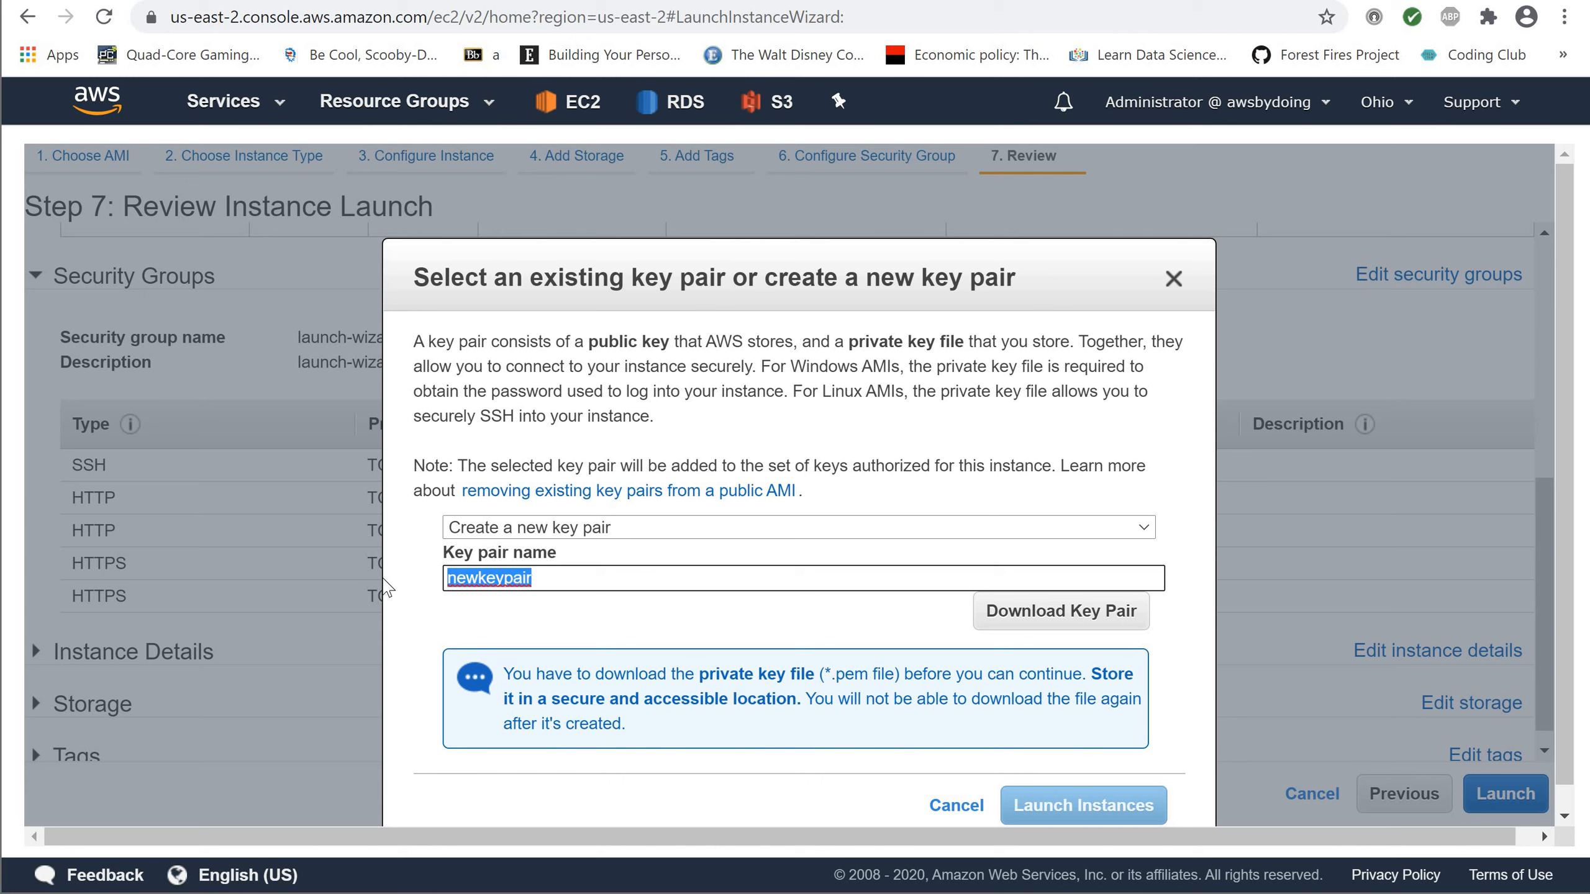
key("BackSpace")
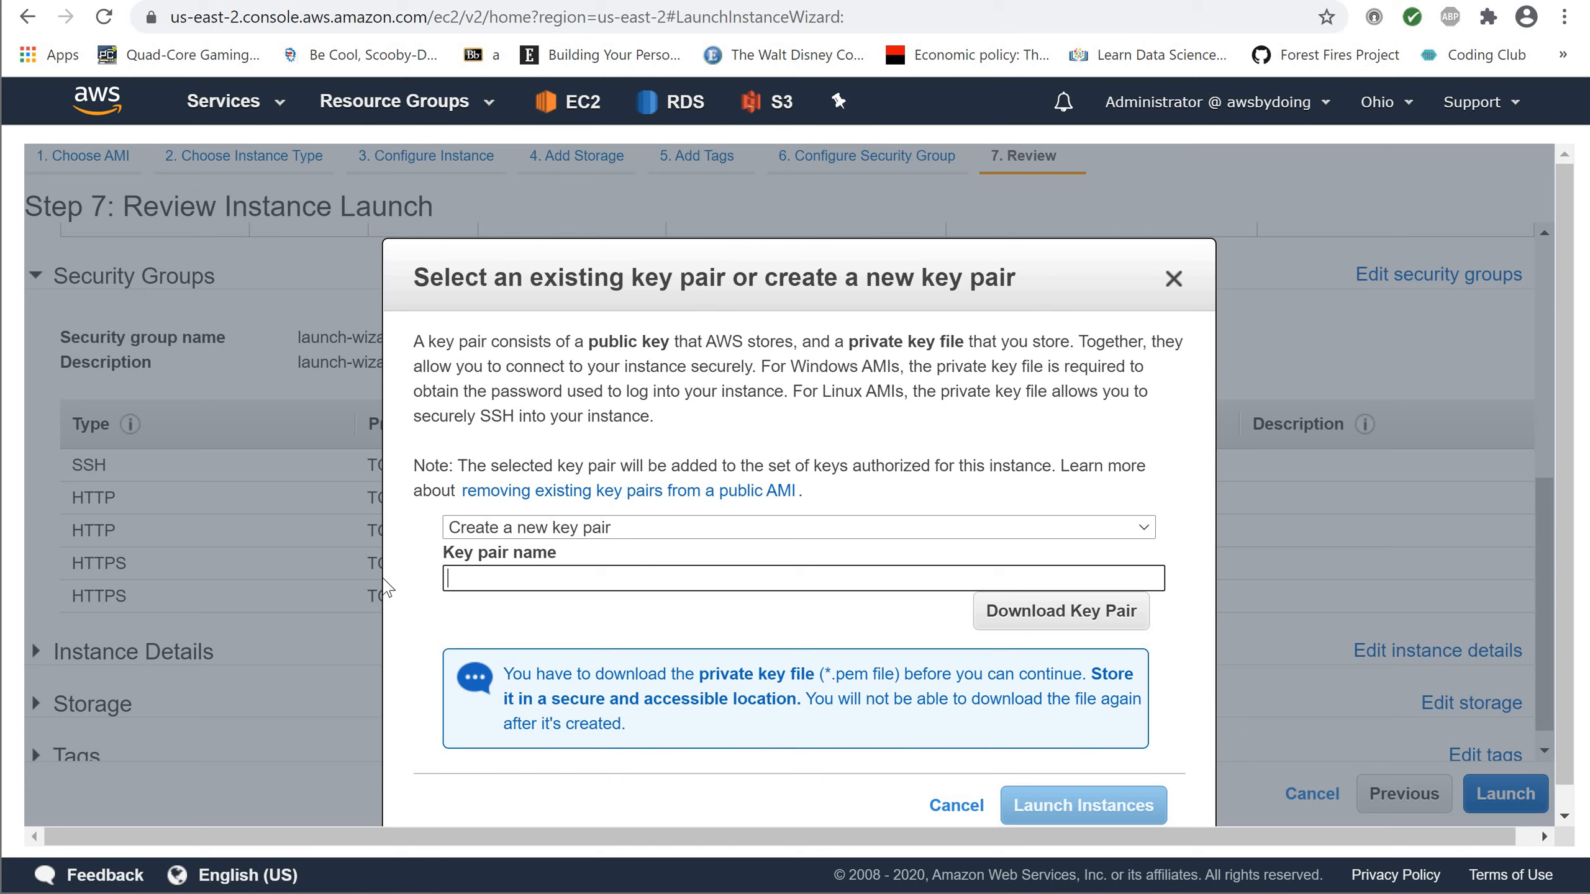
Step: Use the existing key pair ohiokeypair, acknowledge access to its private key file and launch the instances
left_click(1128, 531)
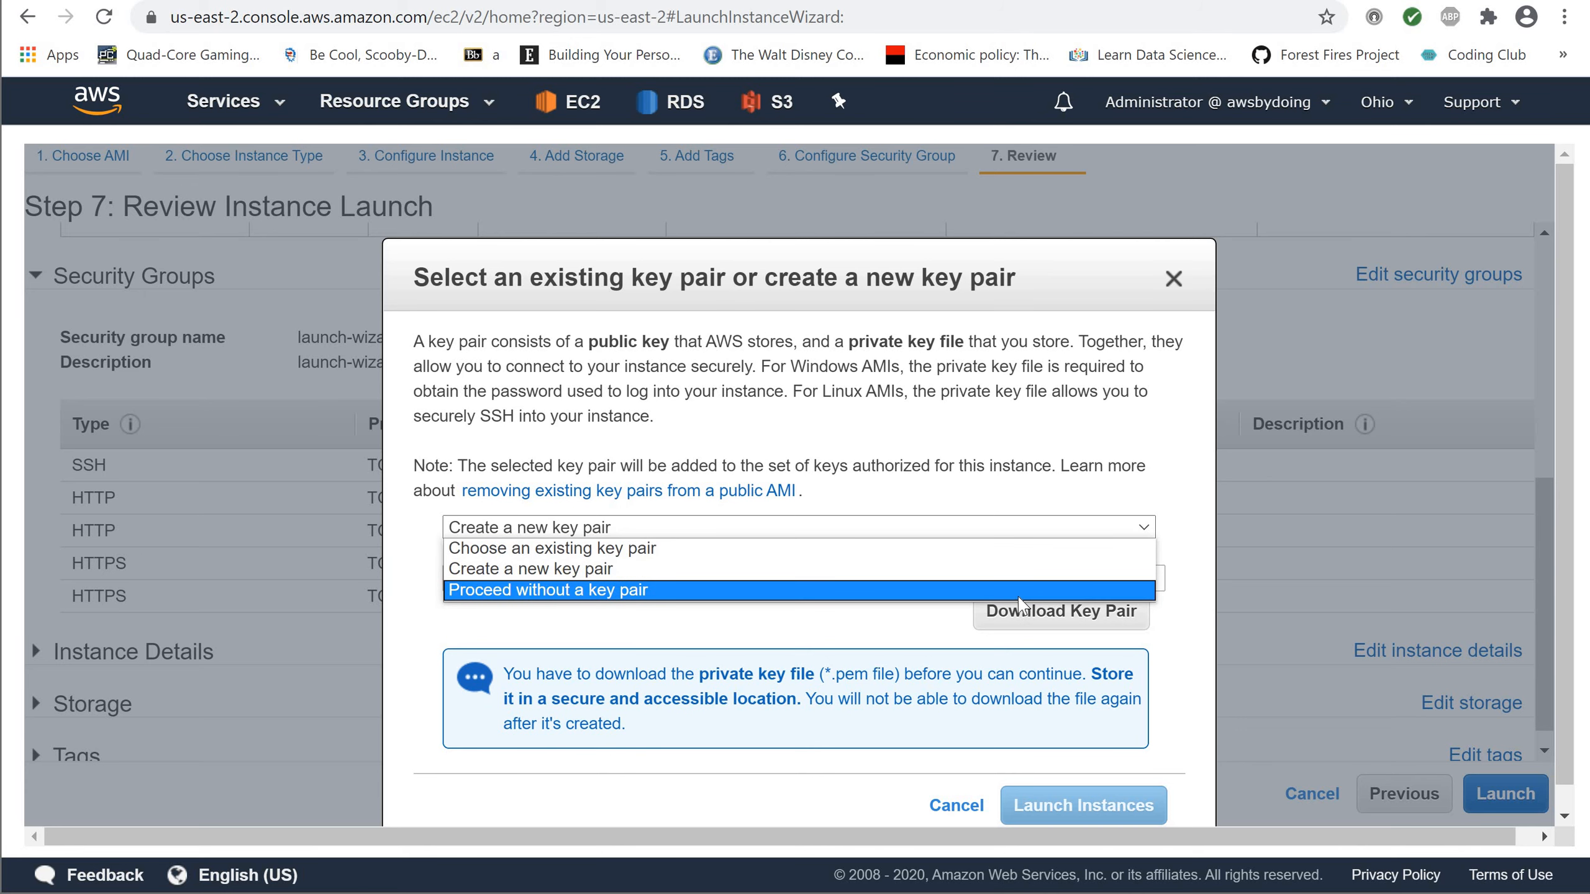
left_click(1018, 550)
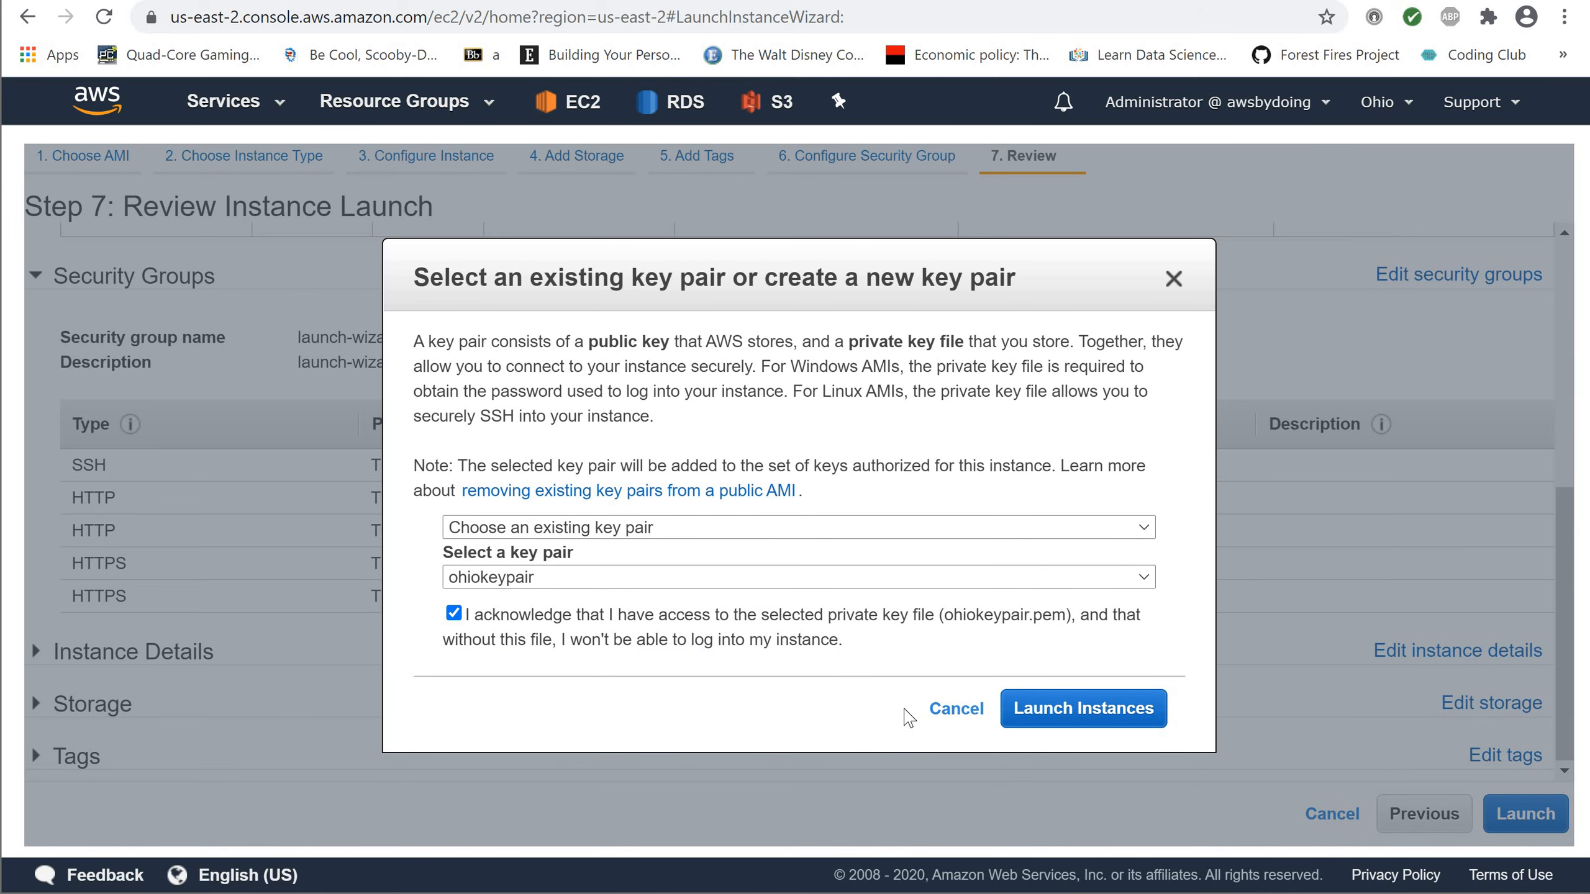
left_click(1047, 727)
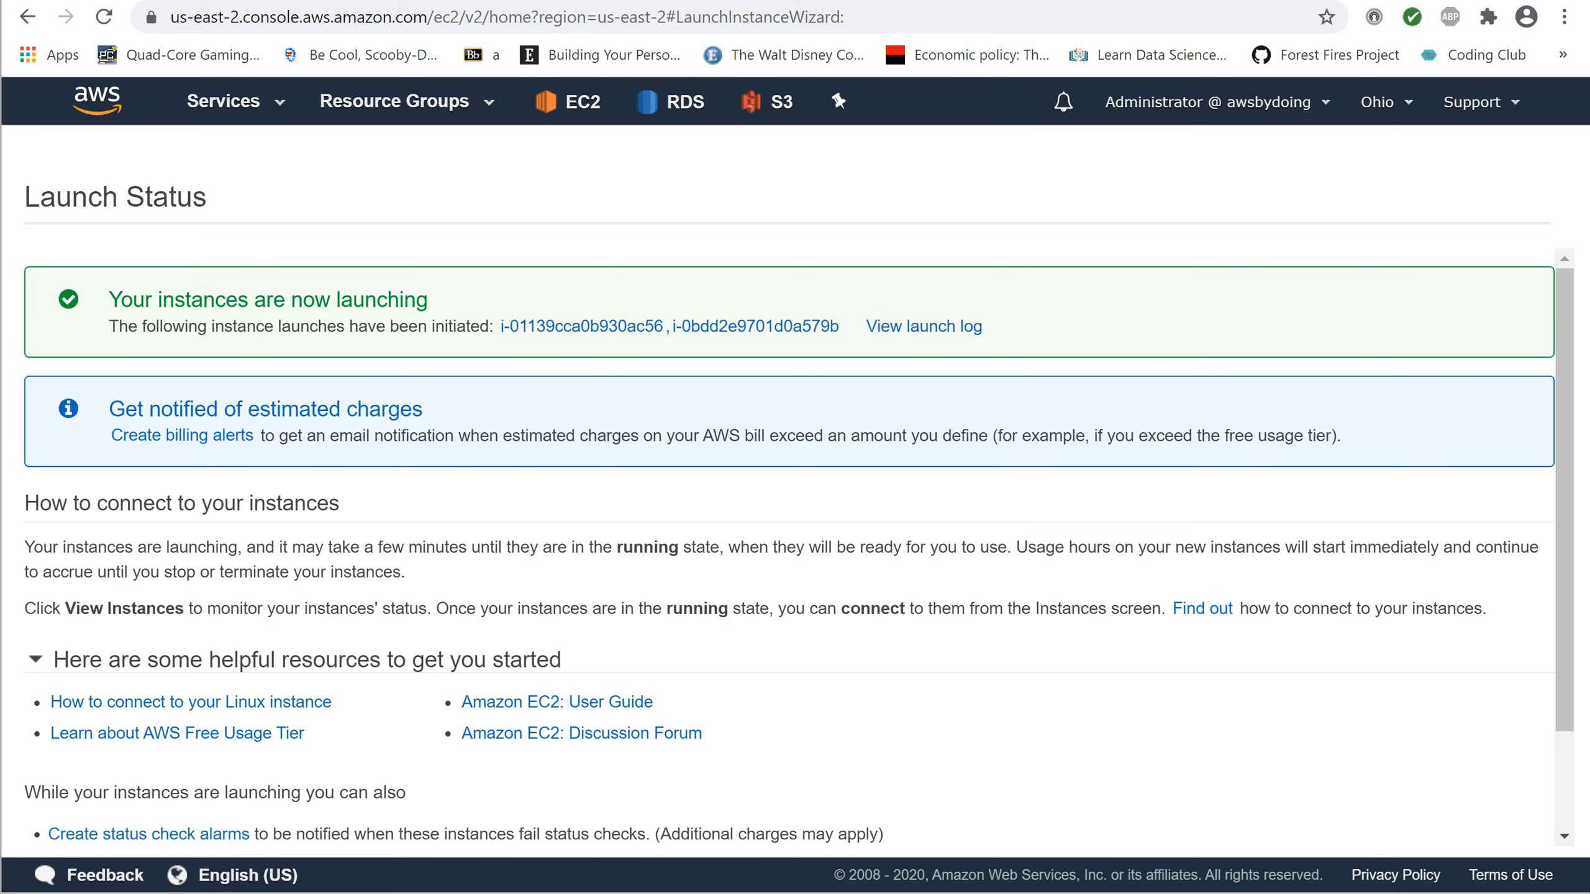
Step: Look over the launch status page, go to the instances list and select the first running instance to see its details
scroll(301, 673, "down", 2)
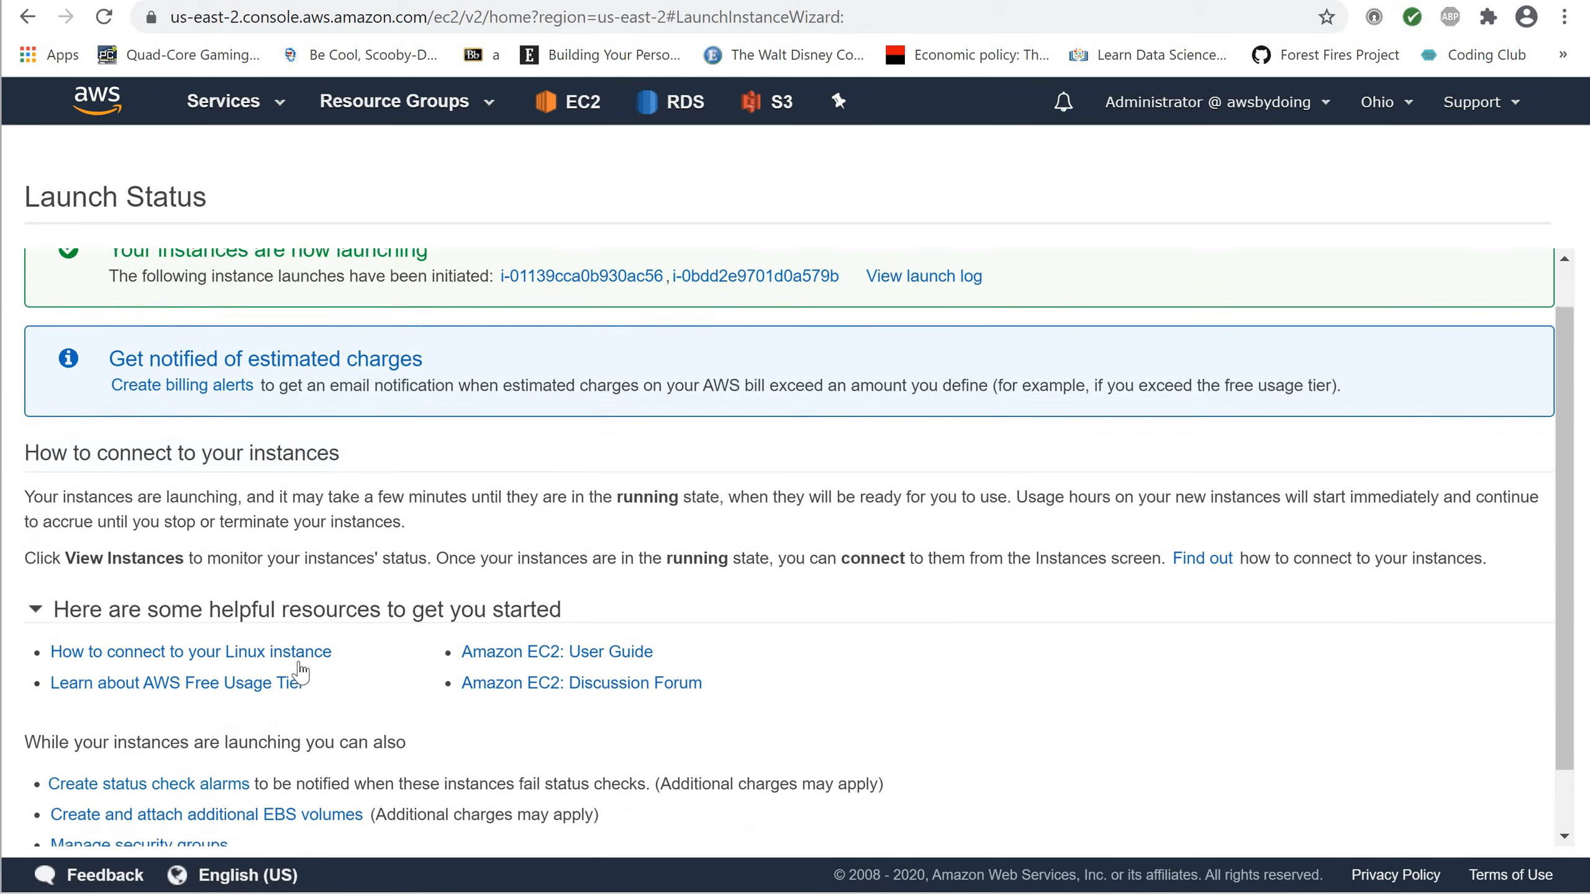
scroll(301, 673, "up", 2)
scroll(302, 673, "down", 2)
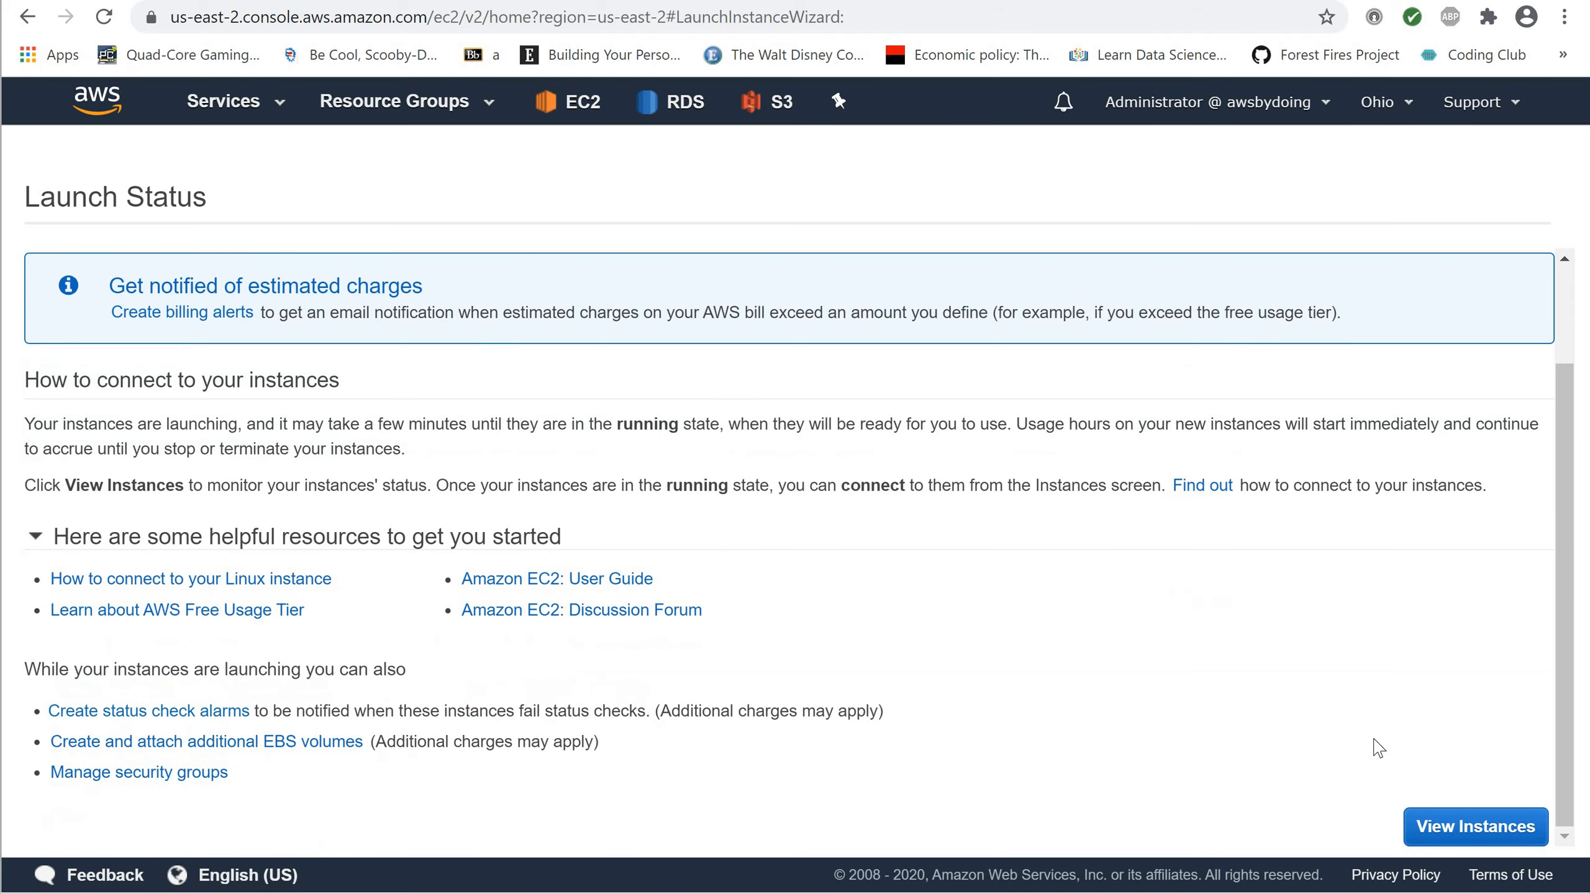
left_click(1446, 836)
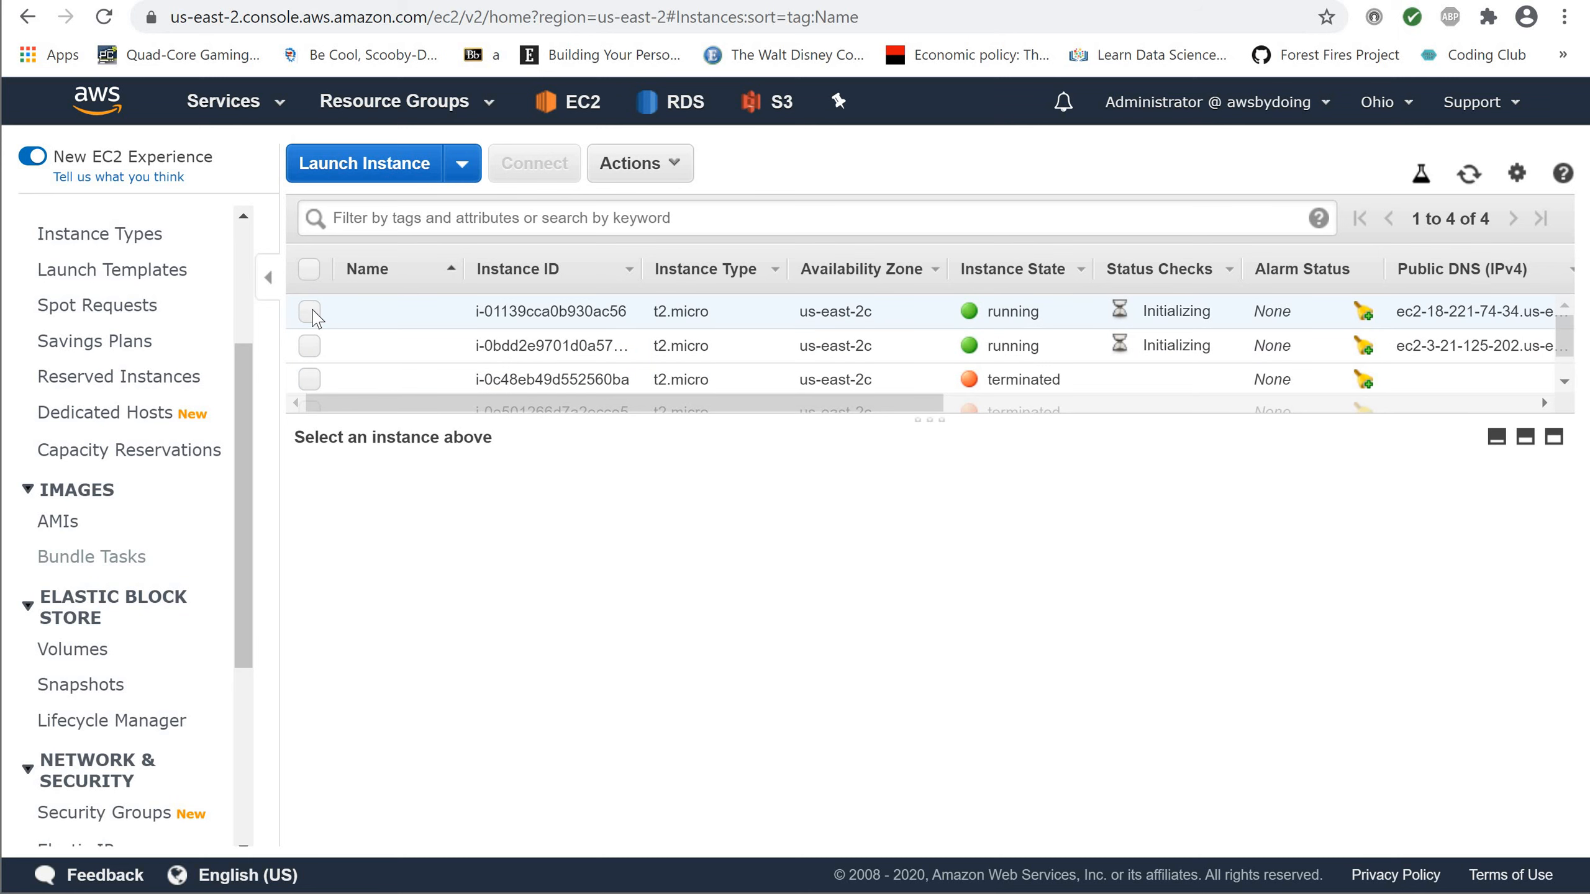
left_click(309, 311)
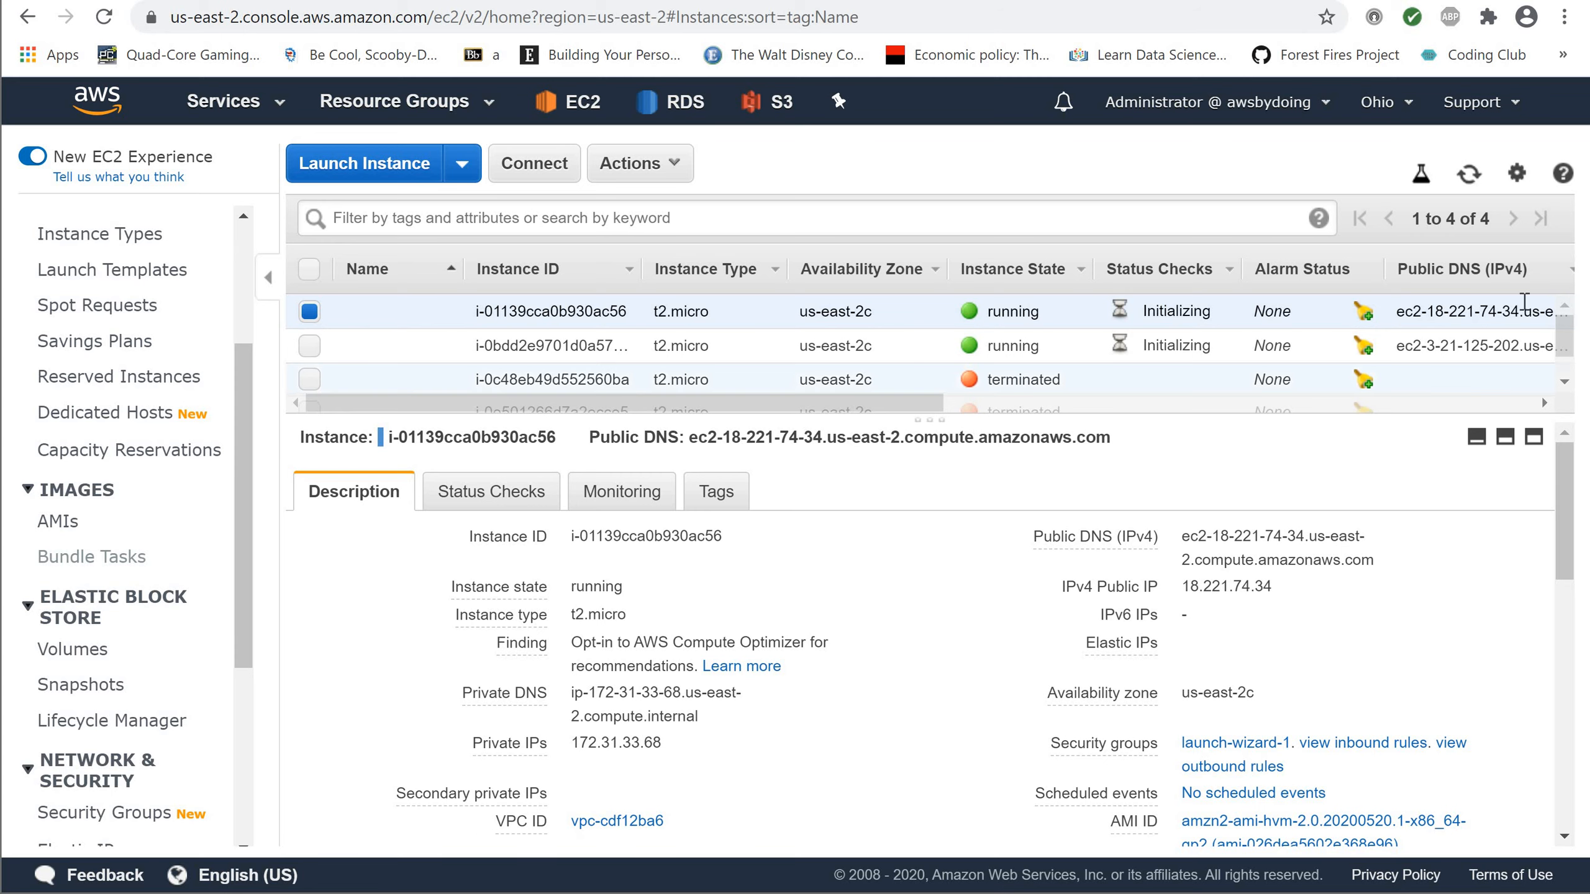
Step: Examine the instance table's column settings, toggling the Public DNS (IPv4) column off and back on
left_click(1519, 176)
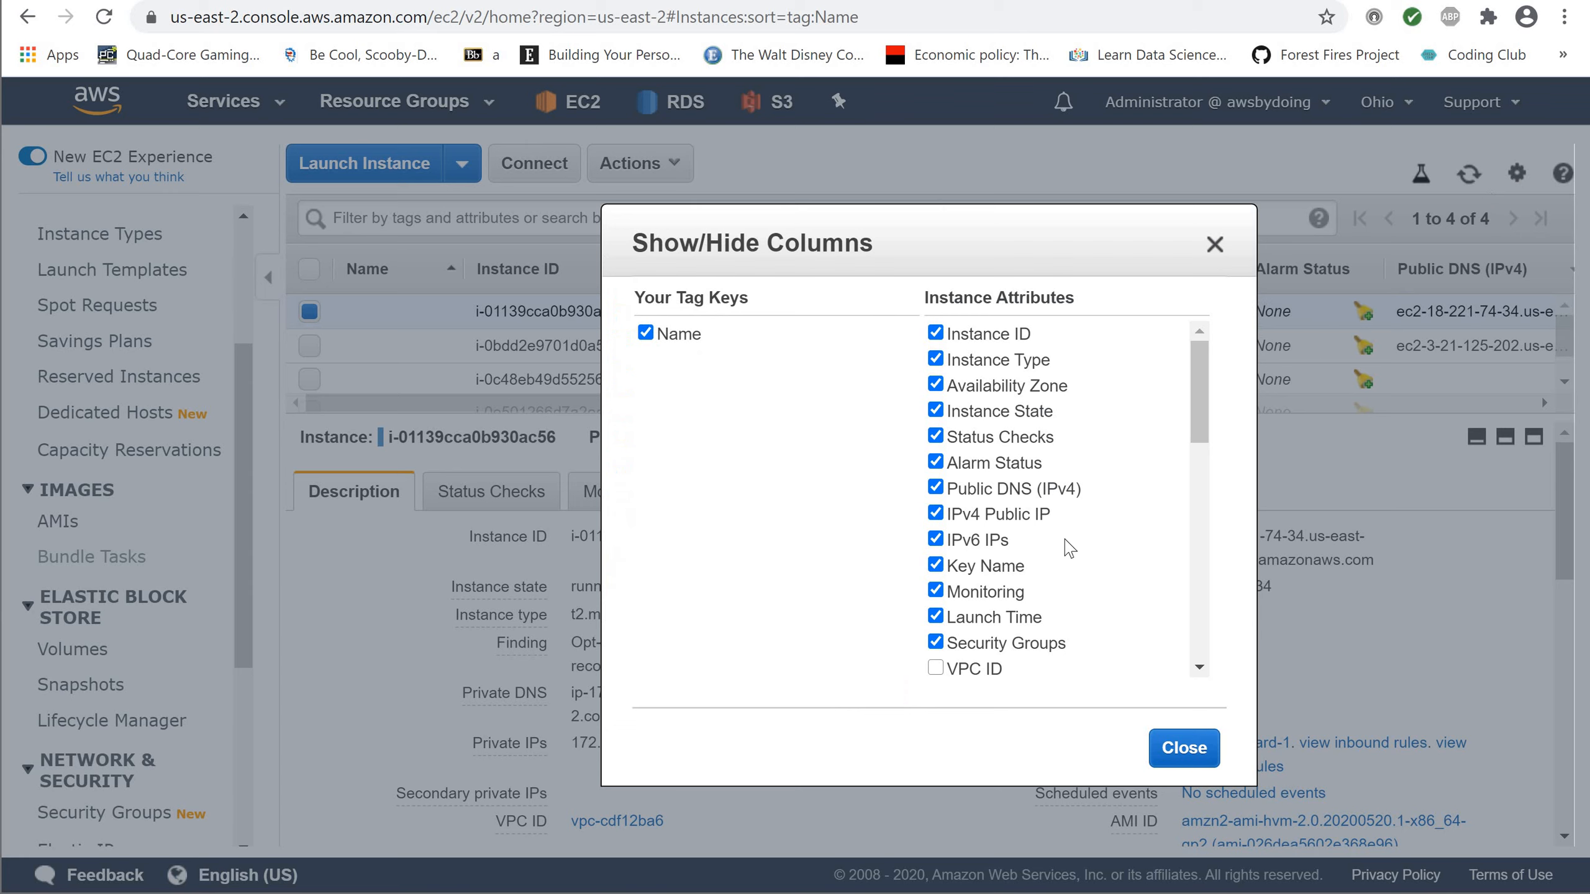
scroll(1058, 551, "down", 3)
scroll(1058, 551, "up", 5)
left_click(935, 489)
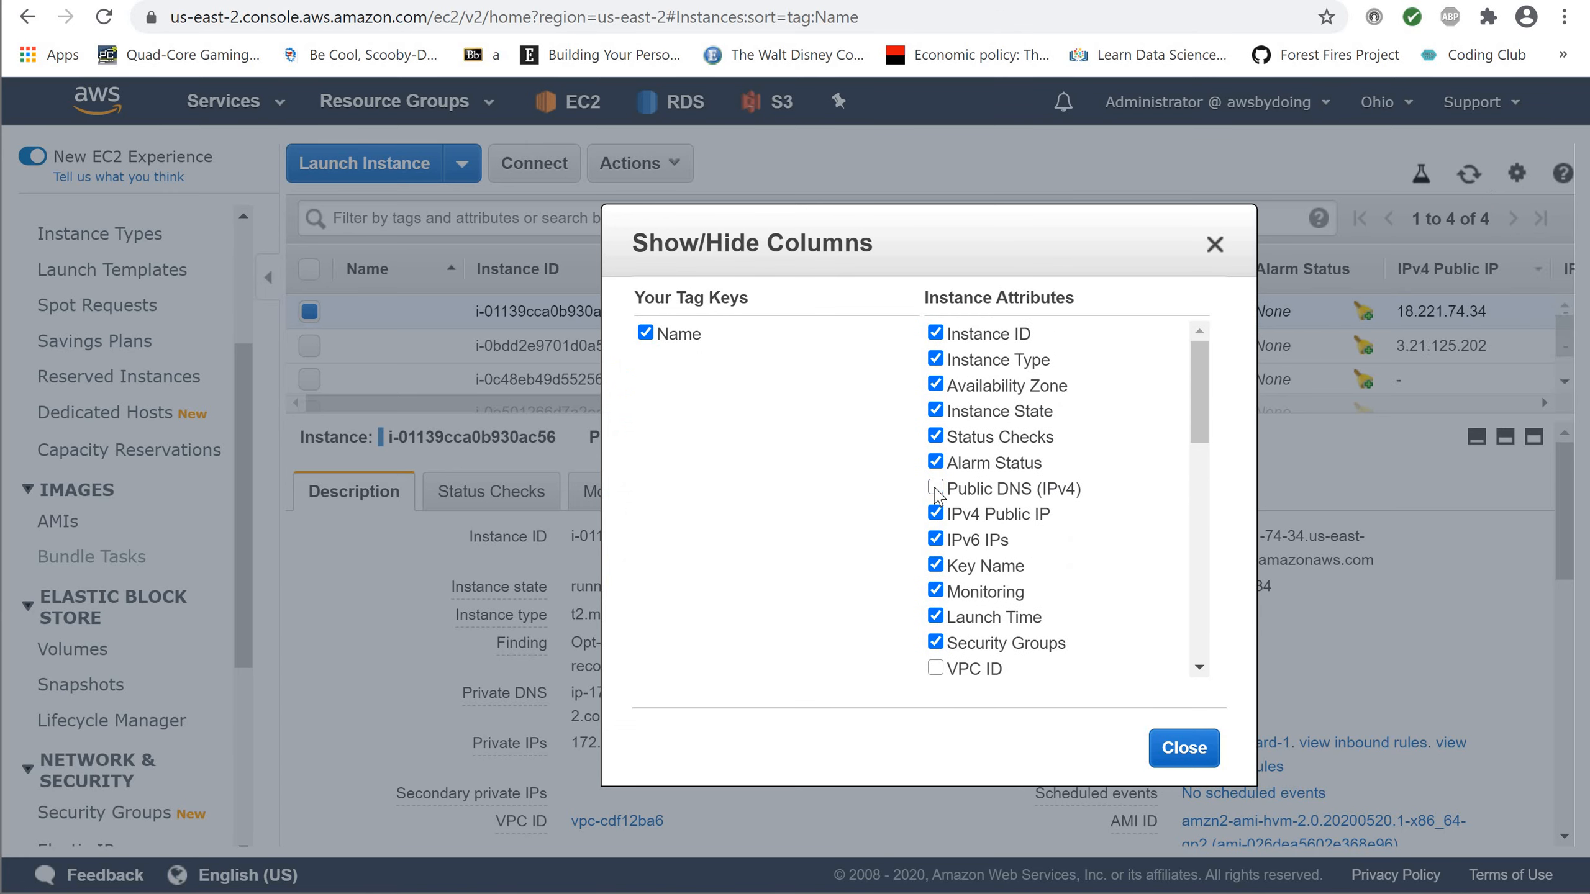
left_click(936, 489)
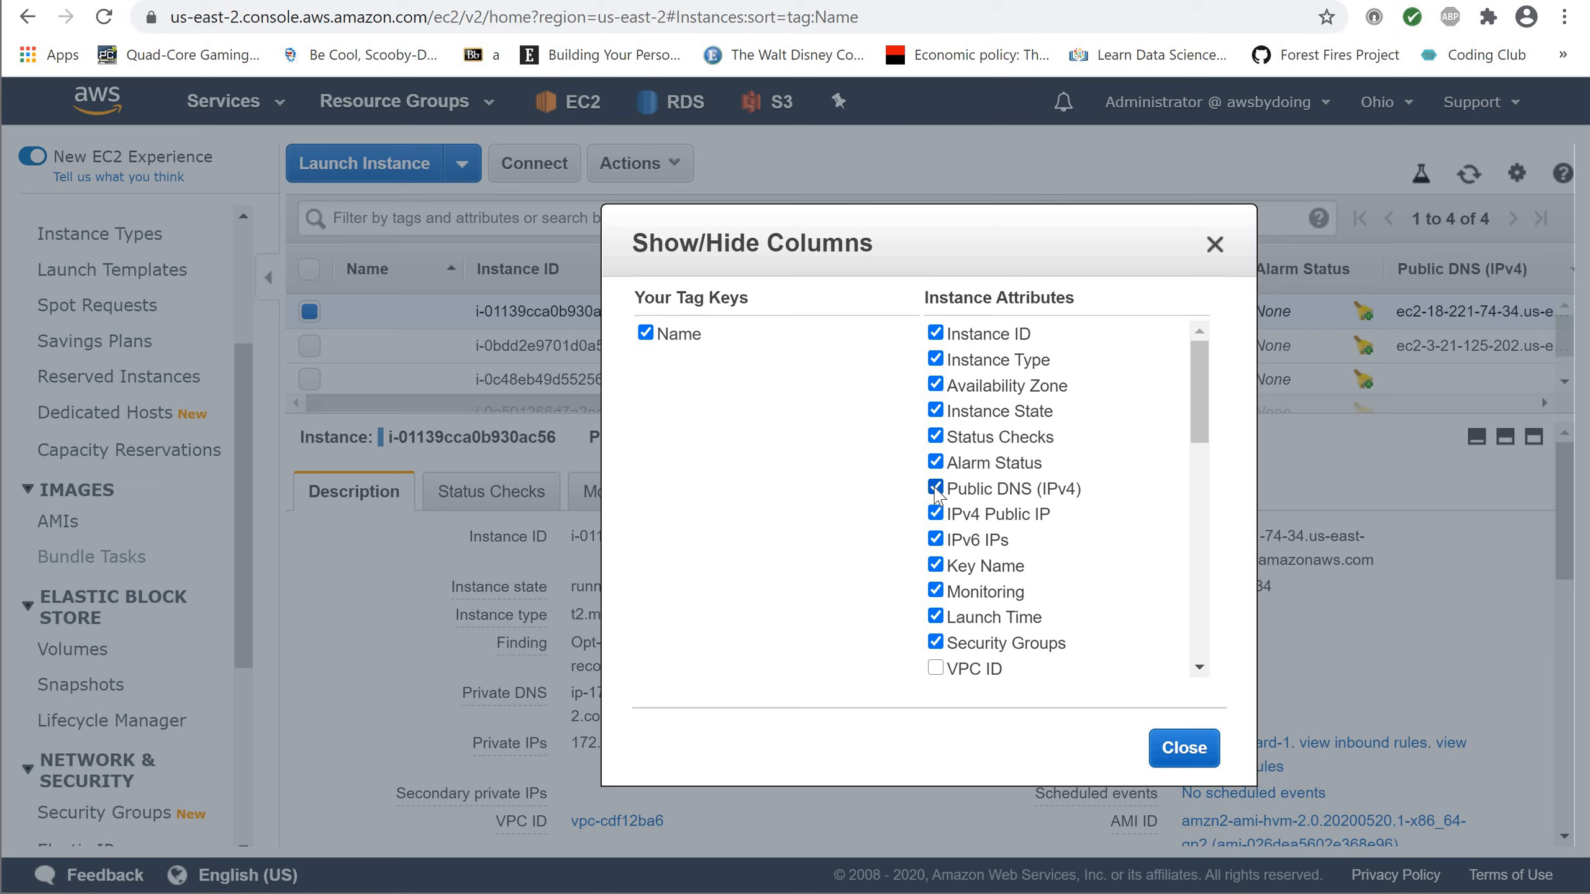
left_click(1162, 750)
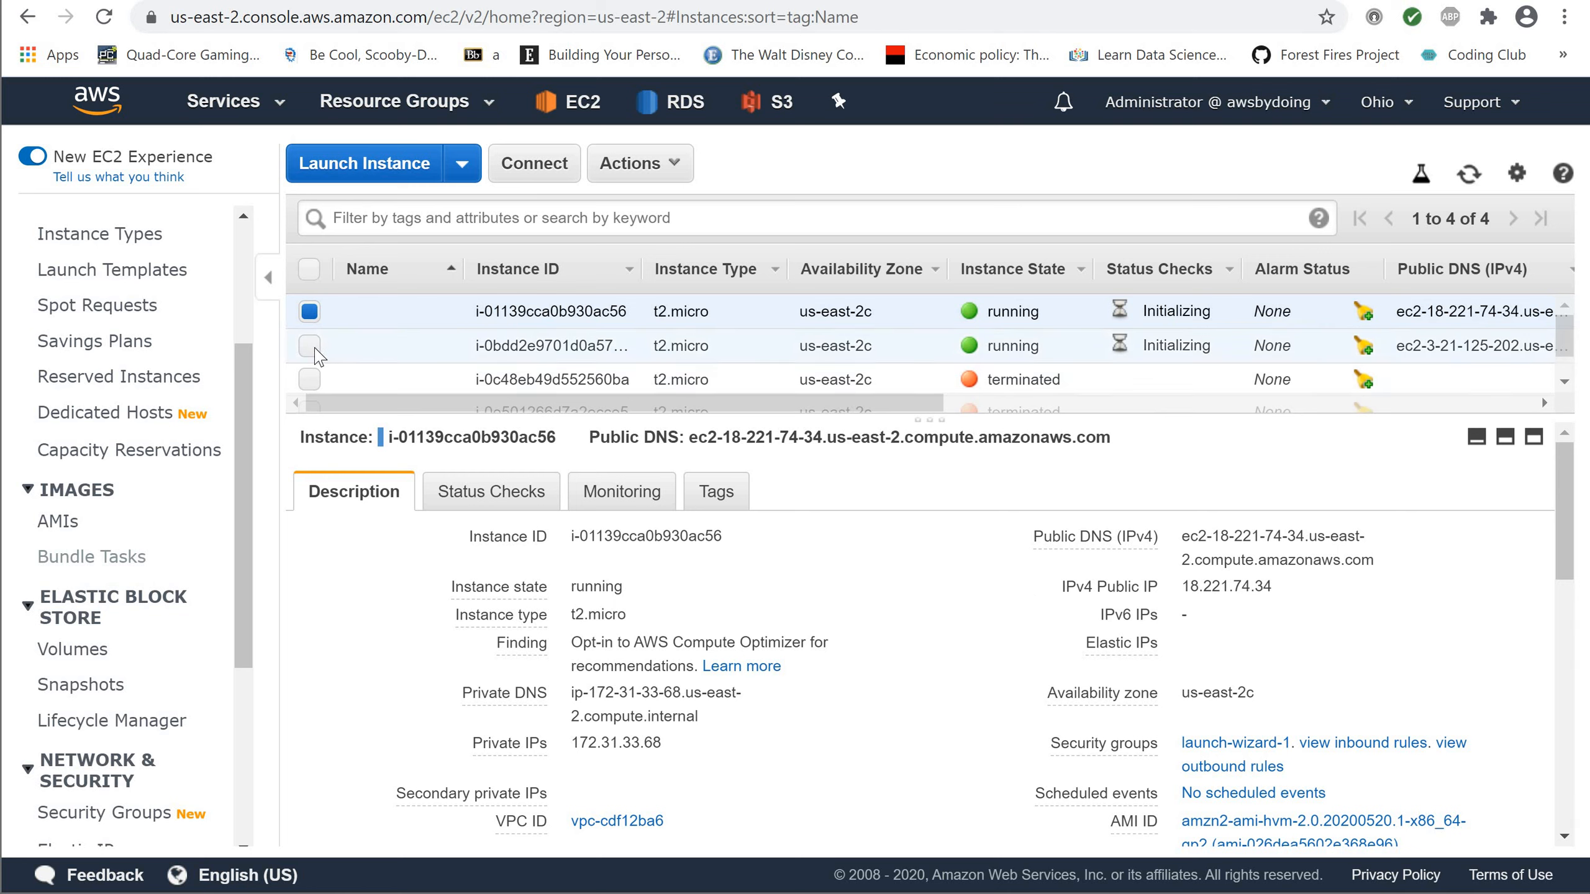
Step: Refresh the instances list to update the status checks of the two new instances
left_click(1468, 175)
left_click(1467, 181)
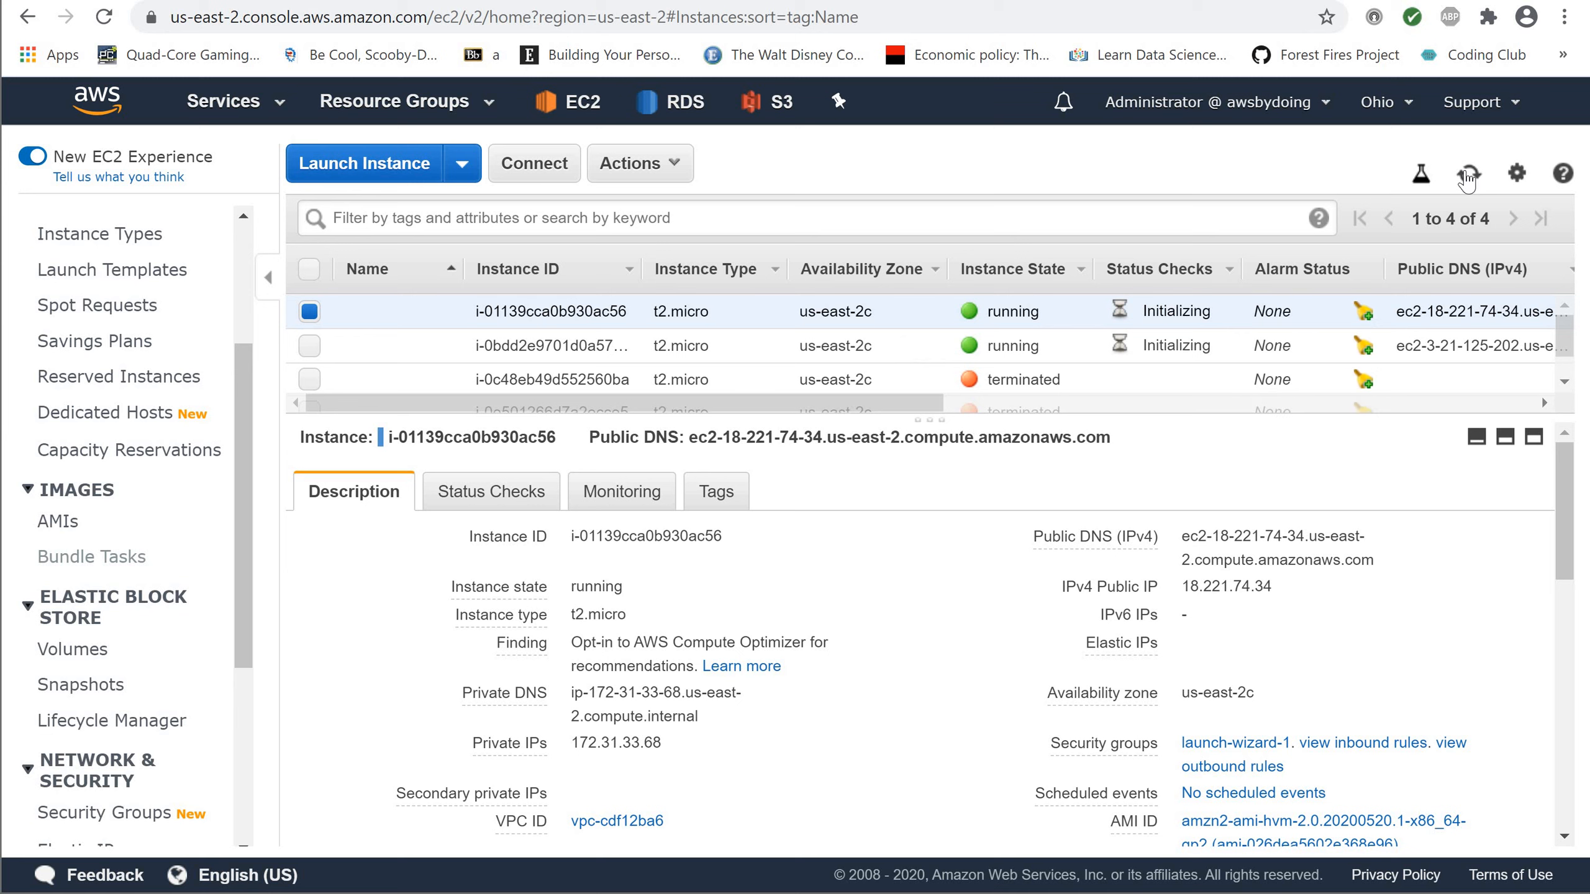
left_click(1468, 176)
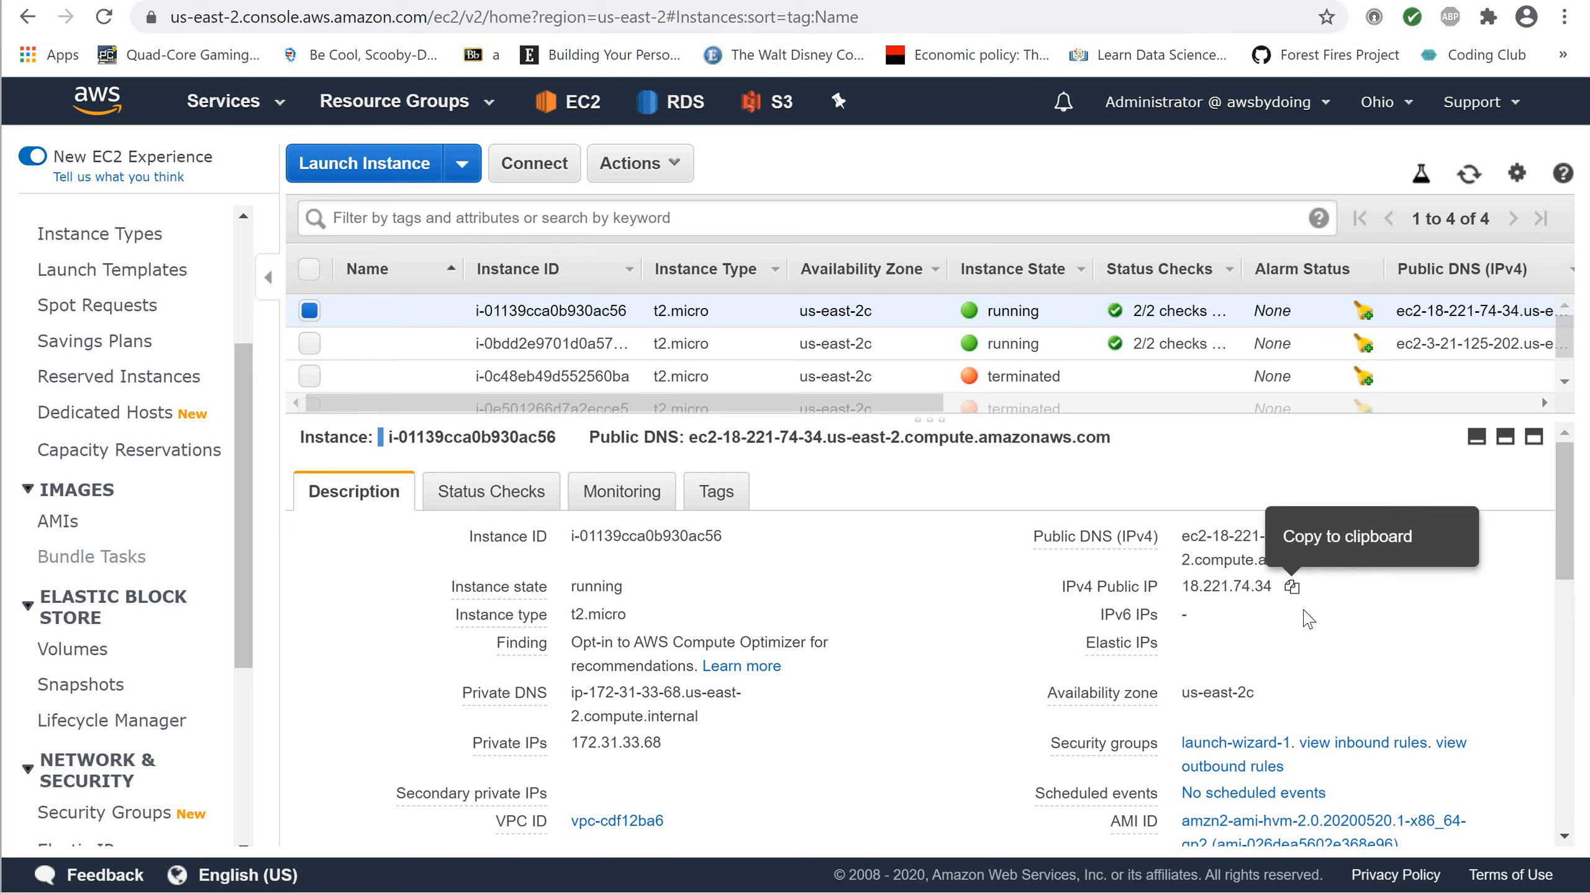
Step: Copy the first instance's IPv4 public IP and open 18.221.74.34 in a new browser tab to test its web server
left_click(1292, 589)
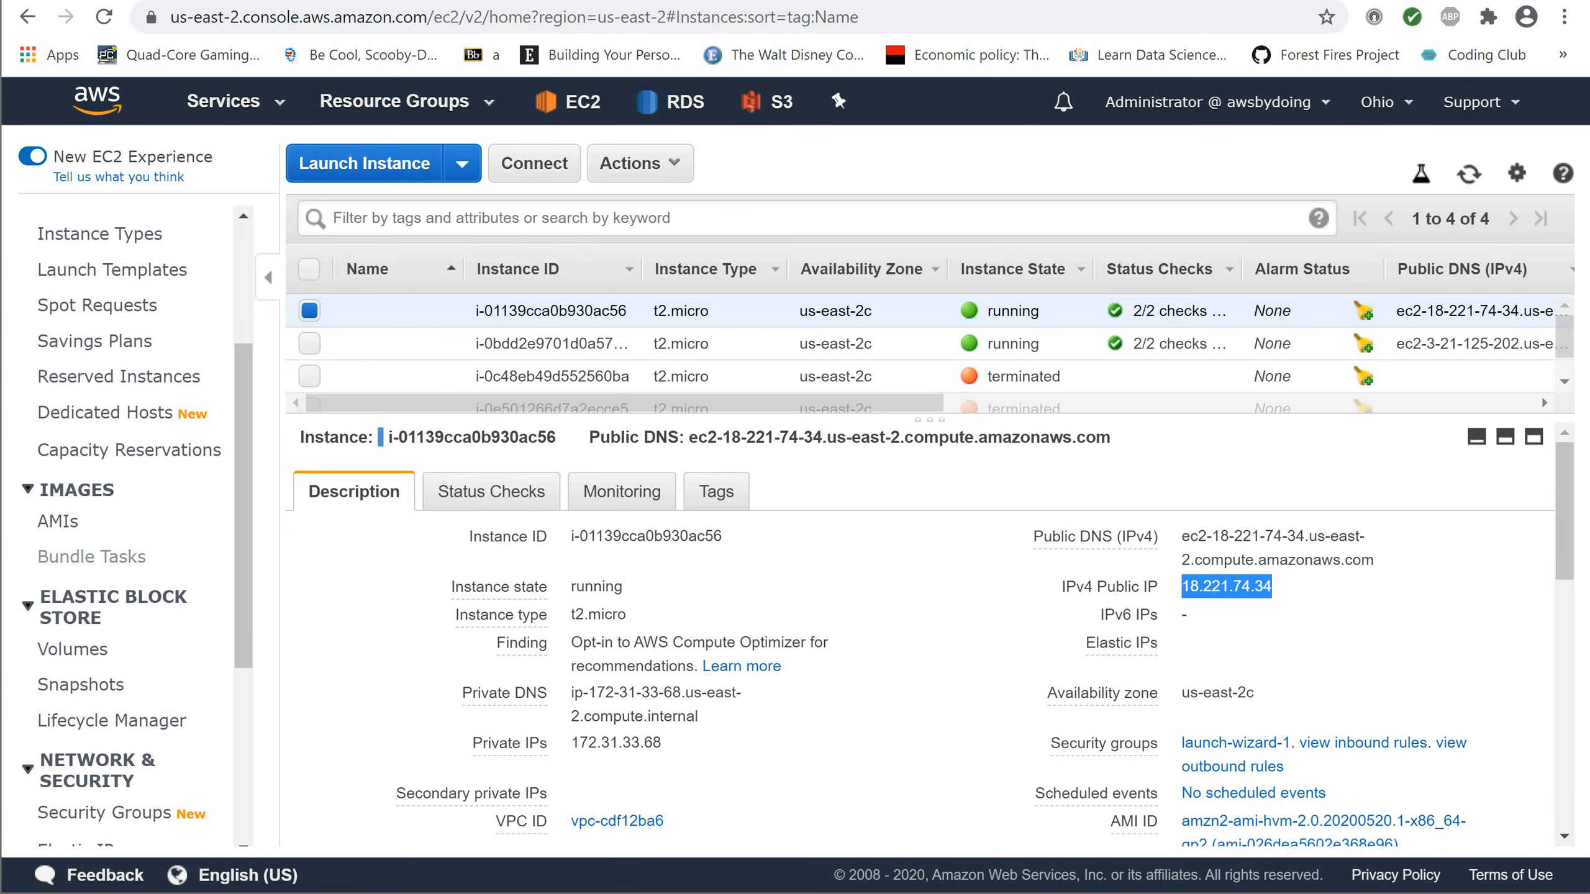
key("ctrl+t")
key("ctrl+v")
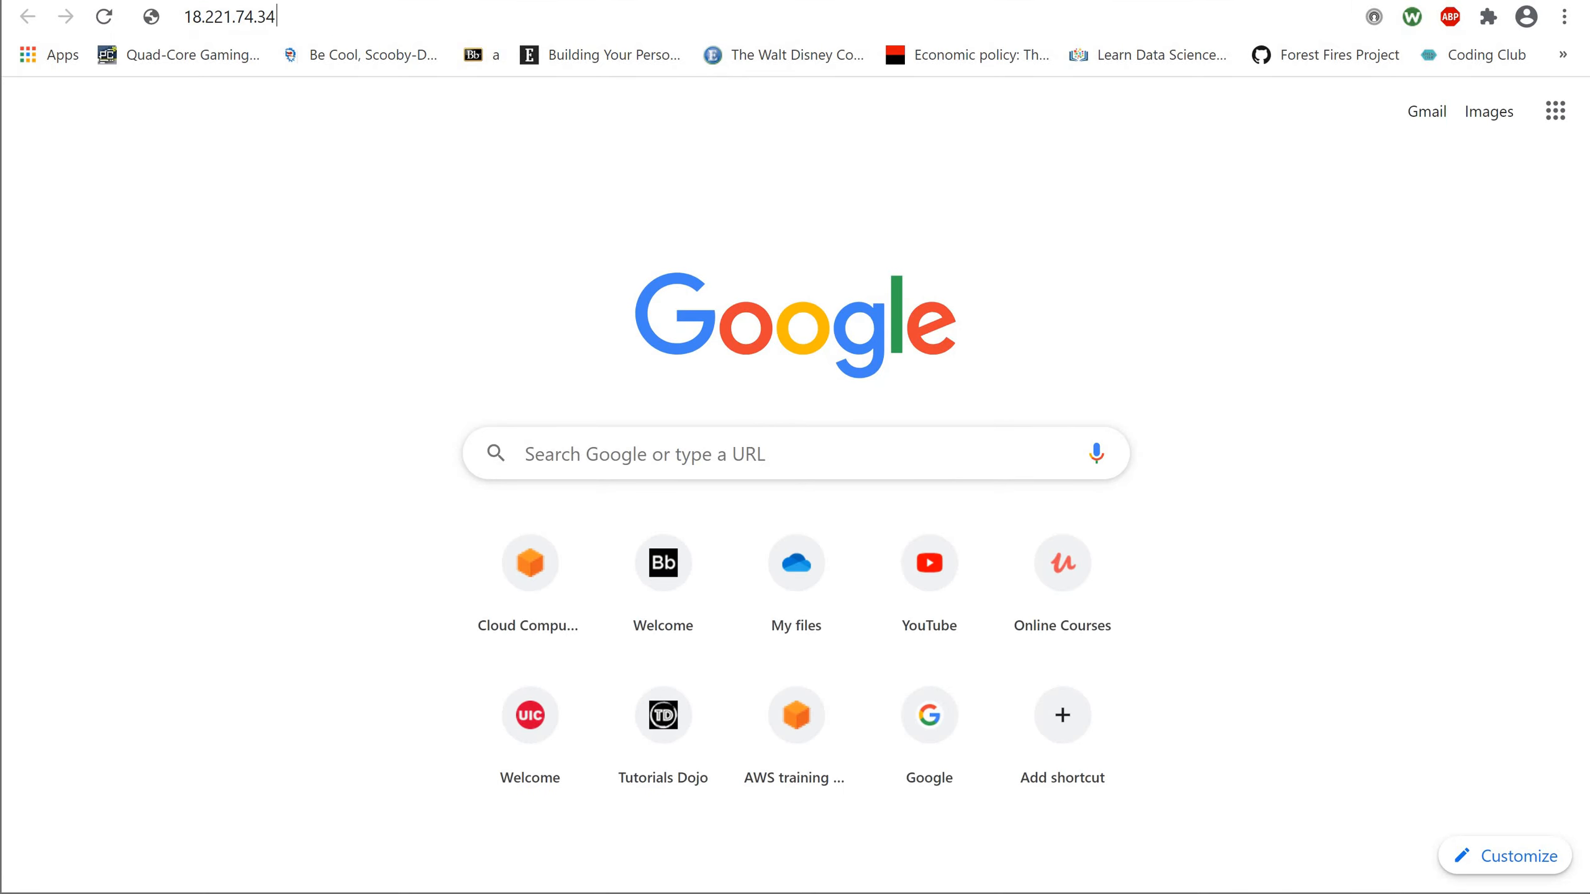
key("Return")
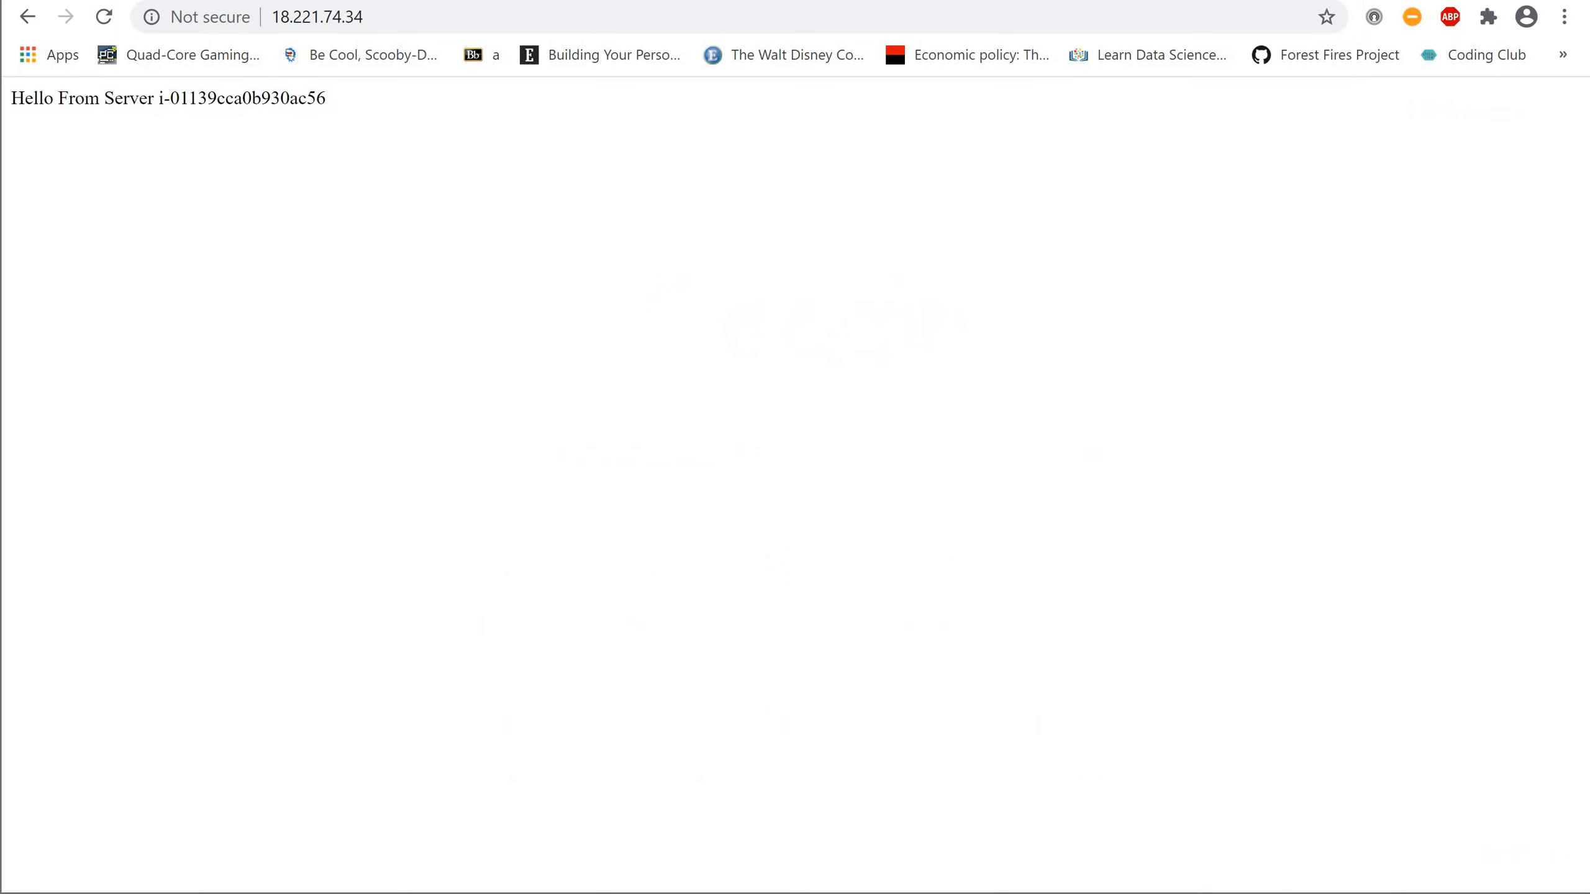
Step: Copy the second running instance's IPv4 public IP and open 3.21.125.202 in a new browser tab to test its web server
left_click(312, 1)
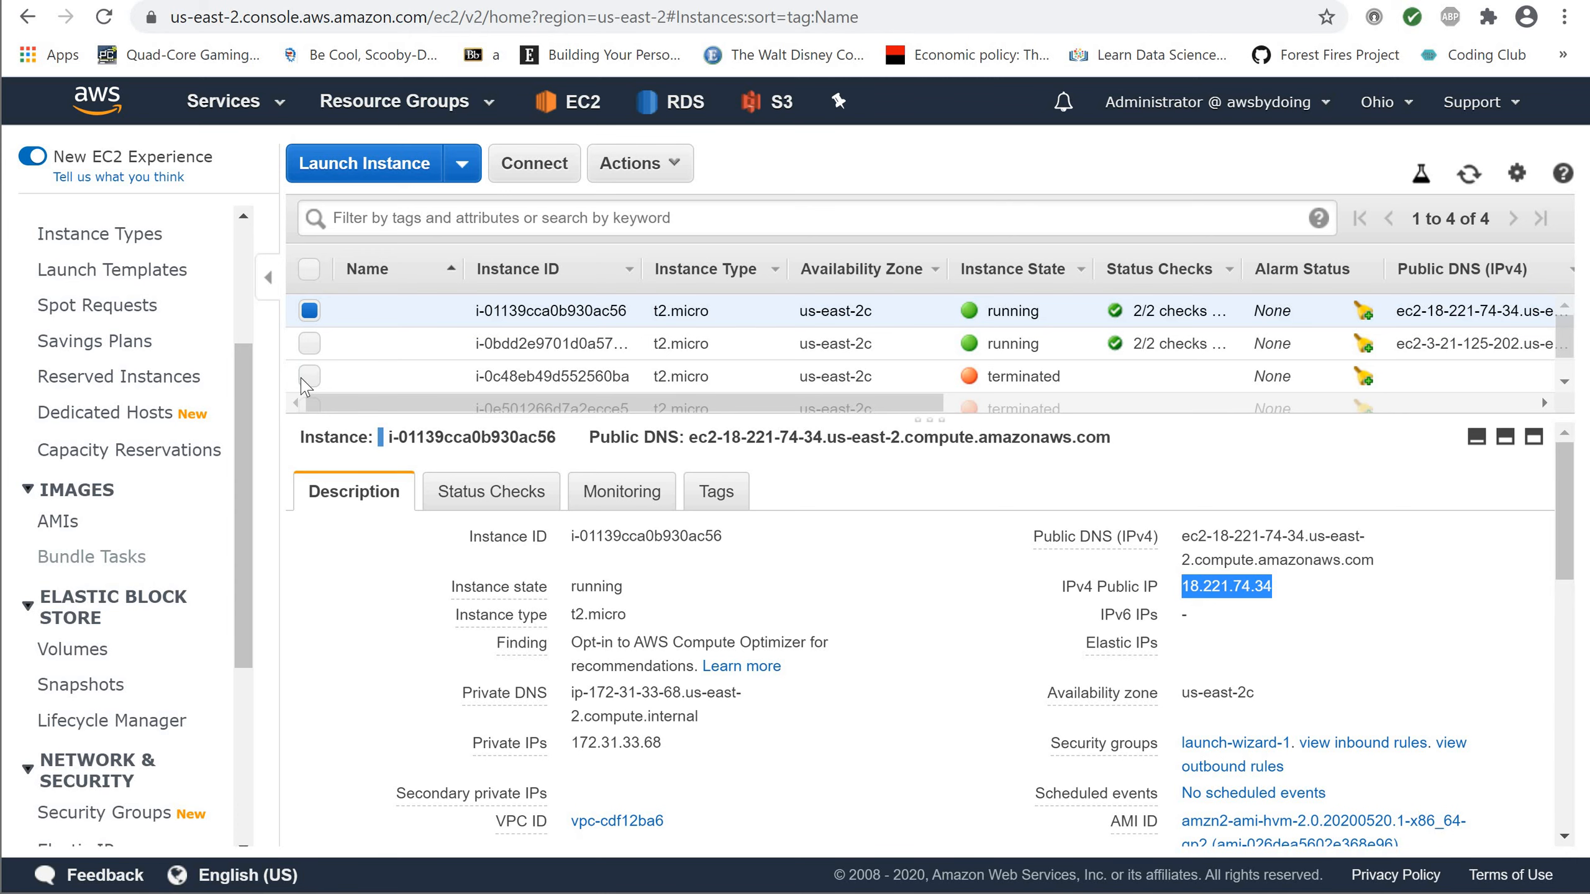
left_click(310, 310)
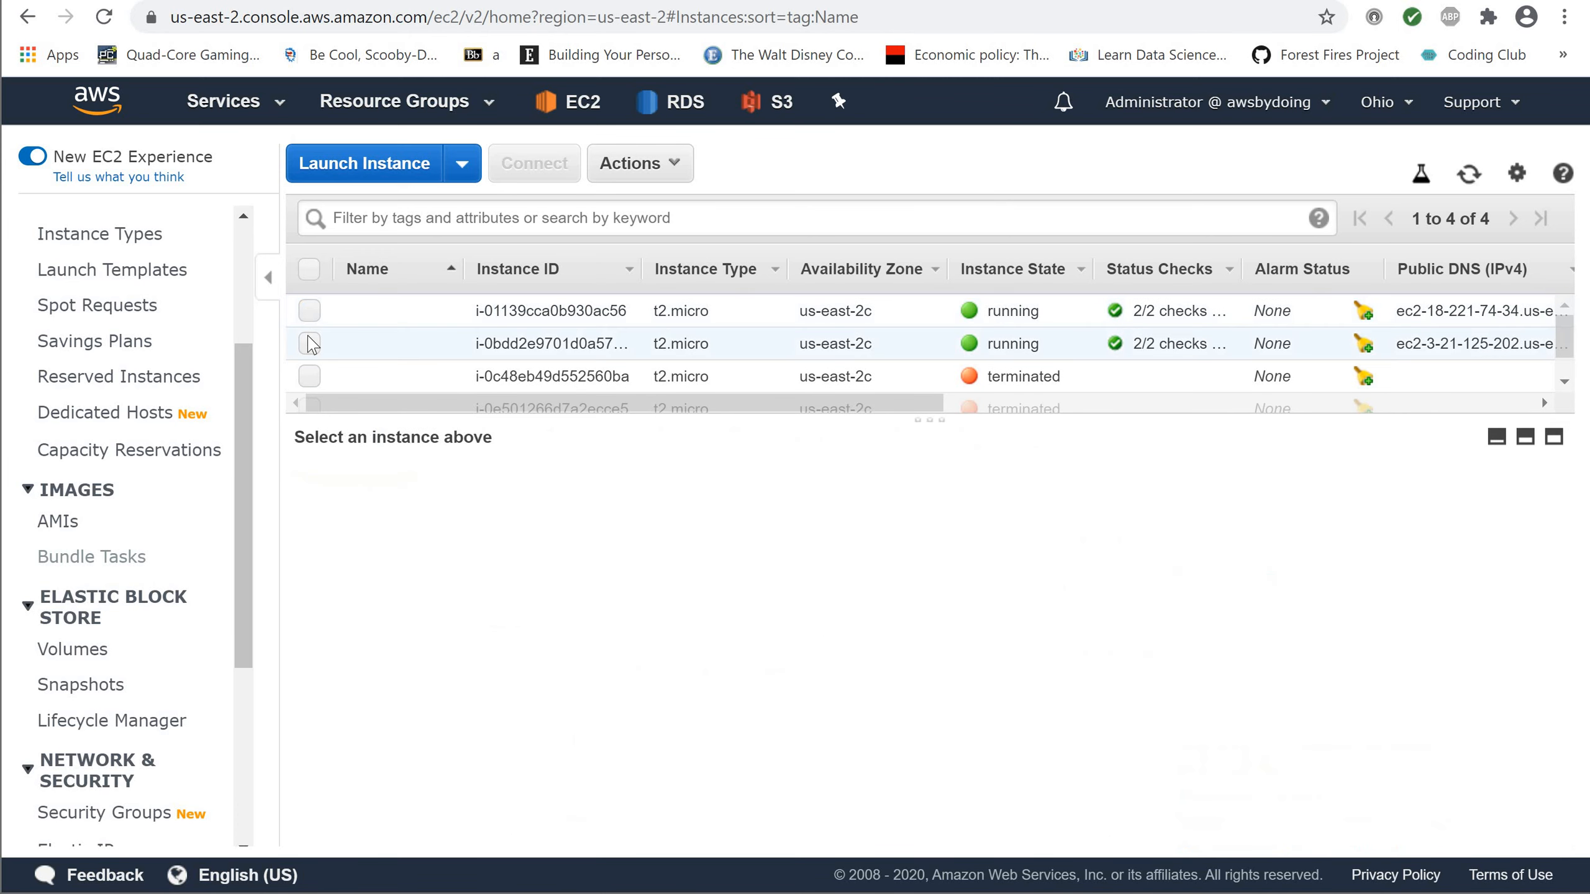
left_click(310, 343)
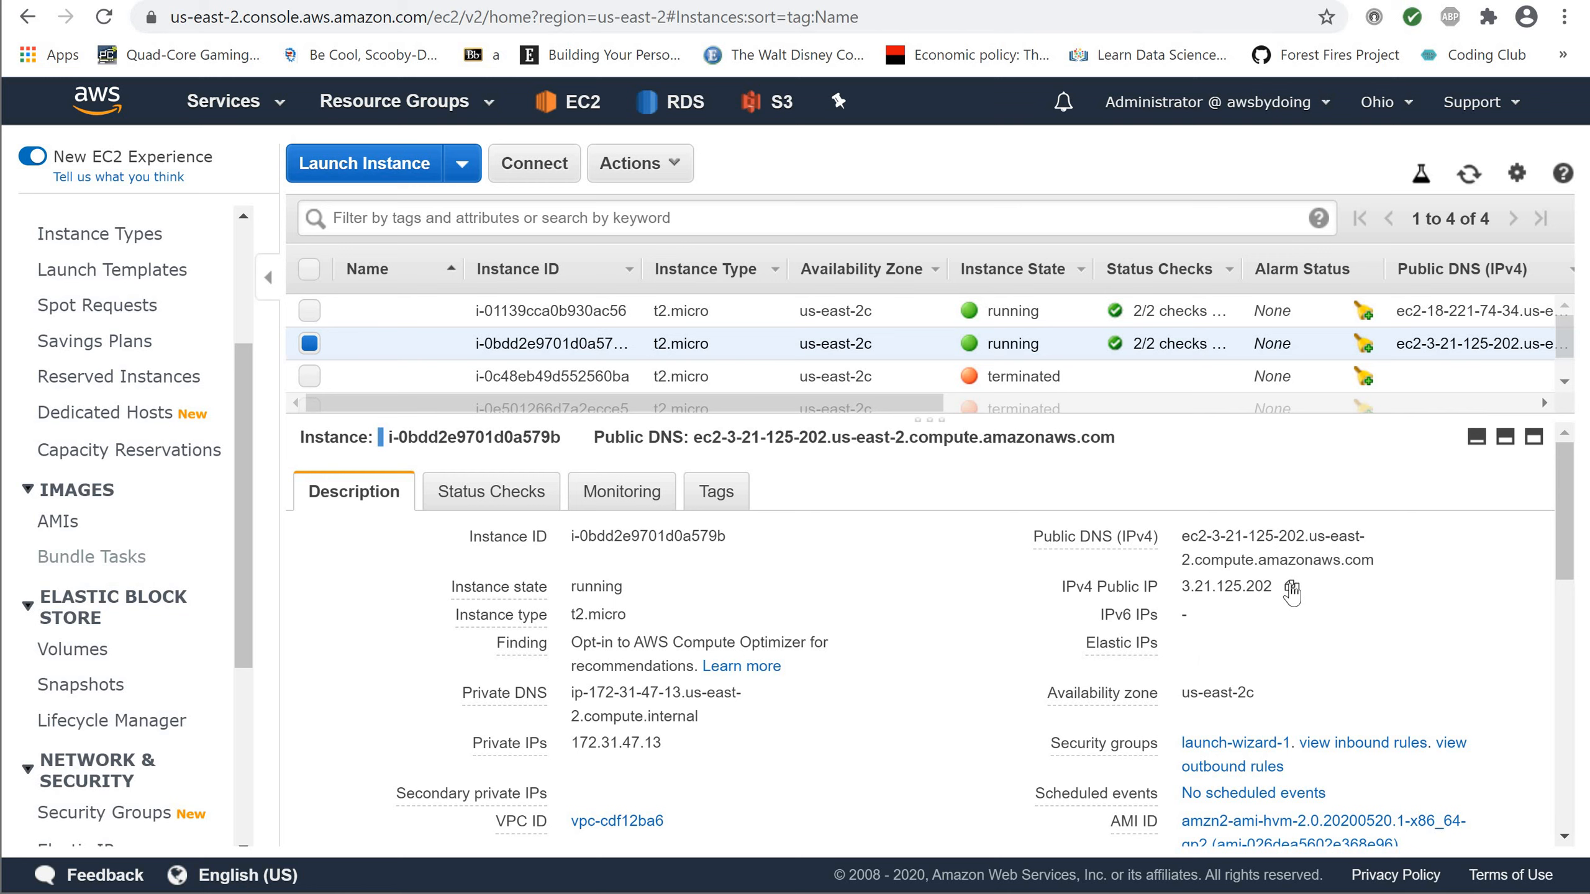
left_click(1292, 589)
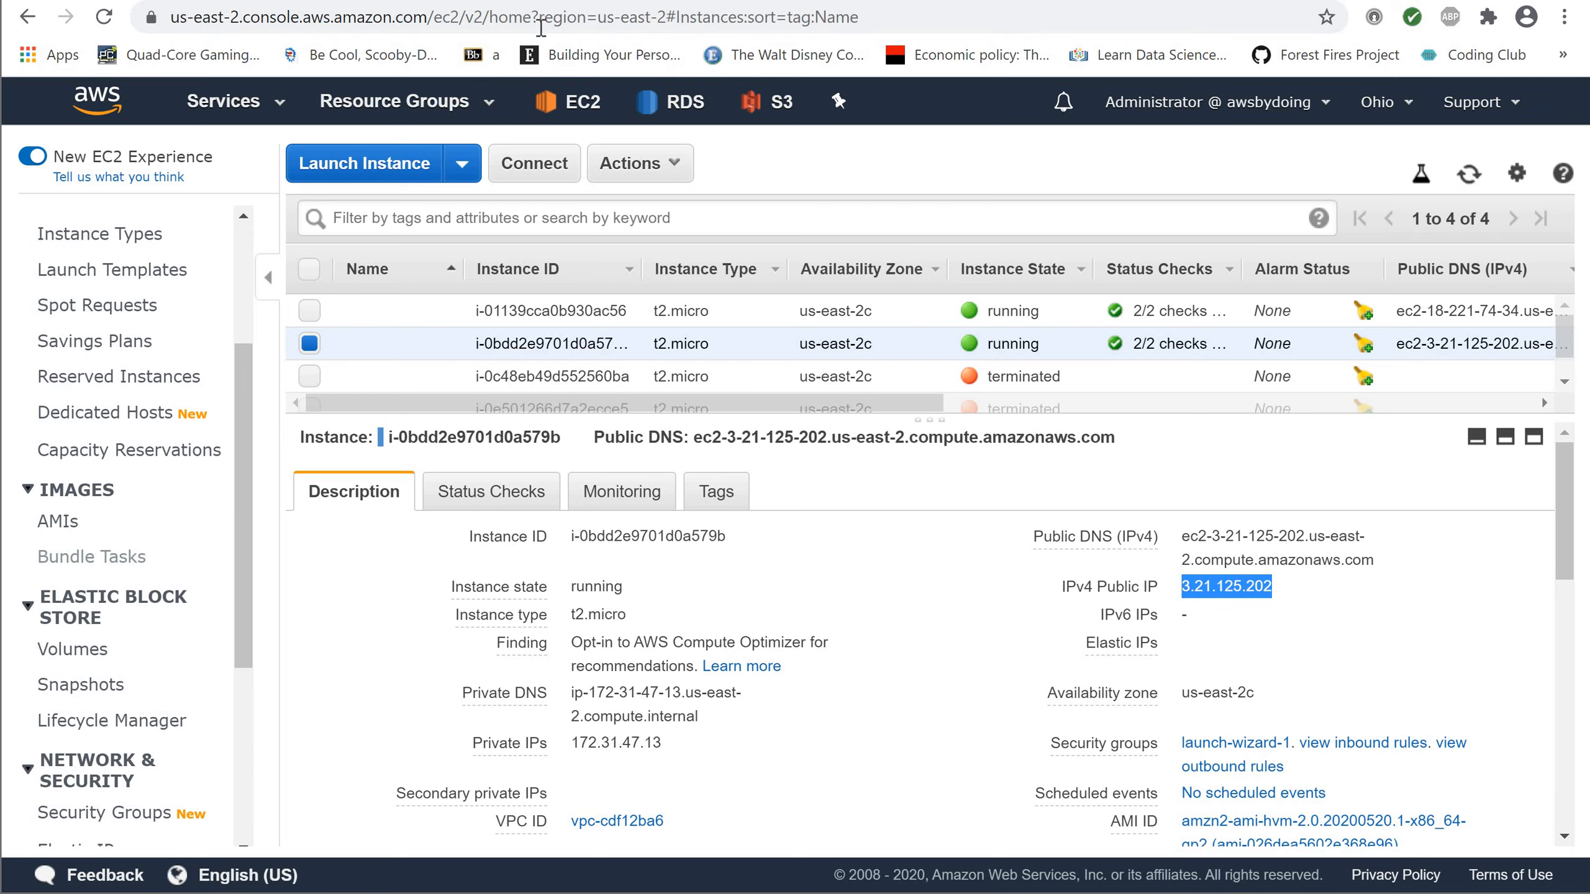
key("ctrl+t")
key("ctrl+v")
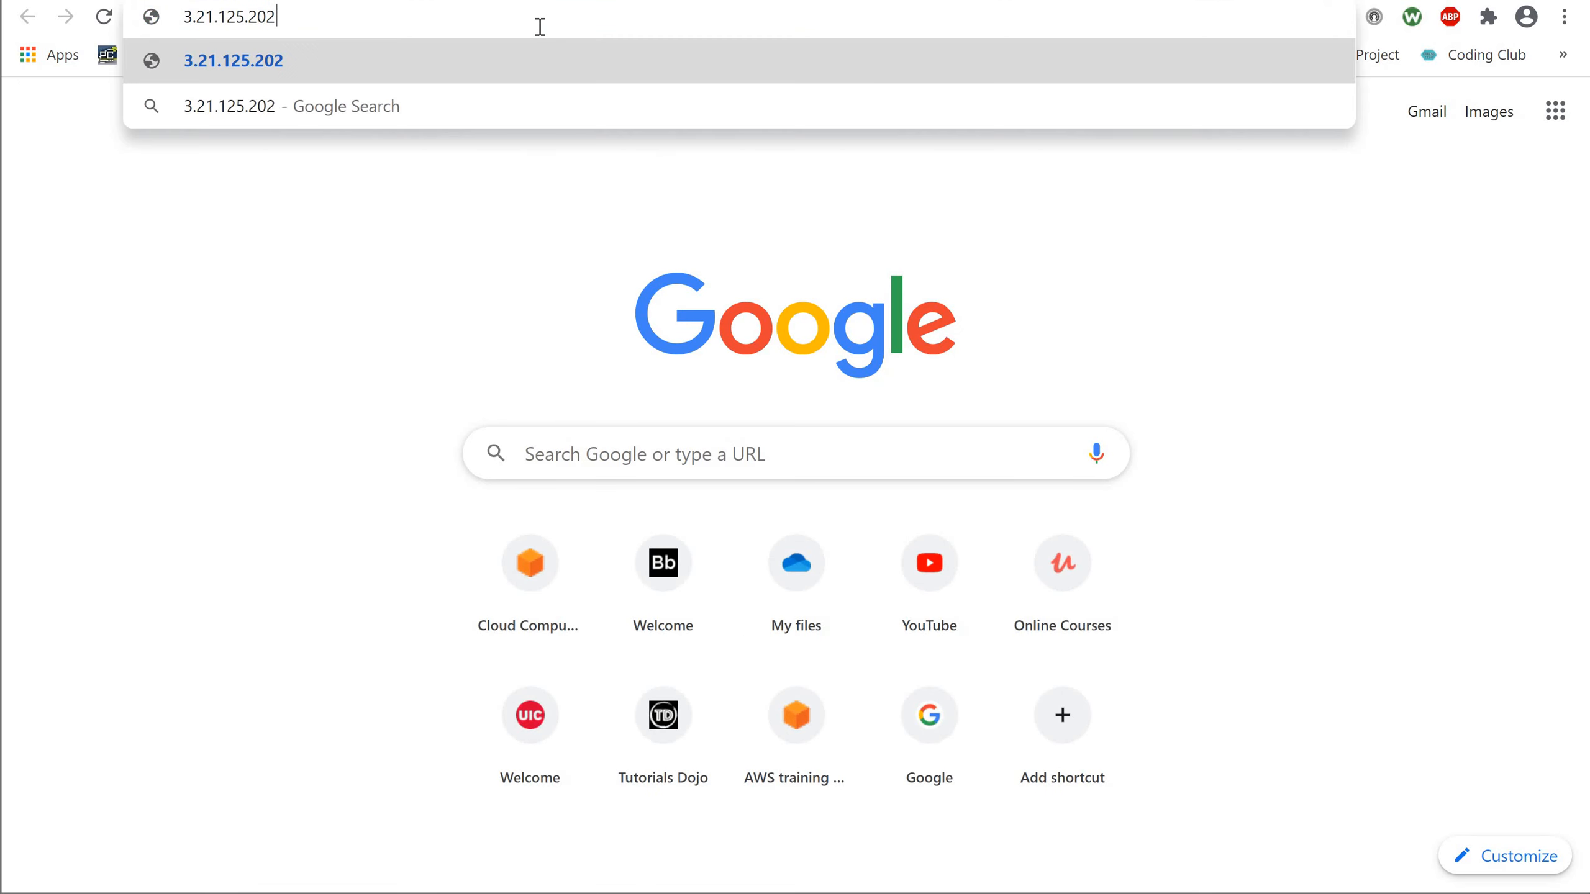
key("Return")
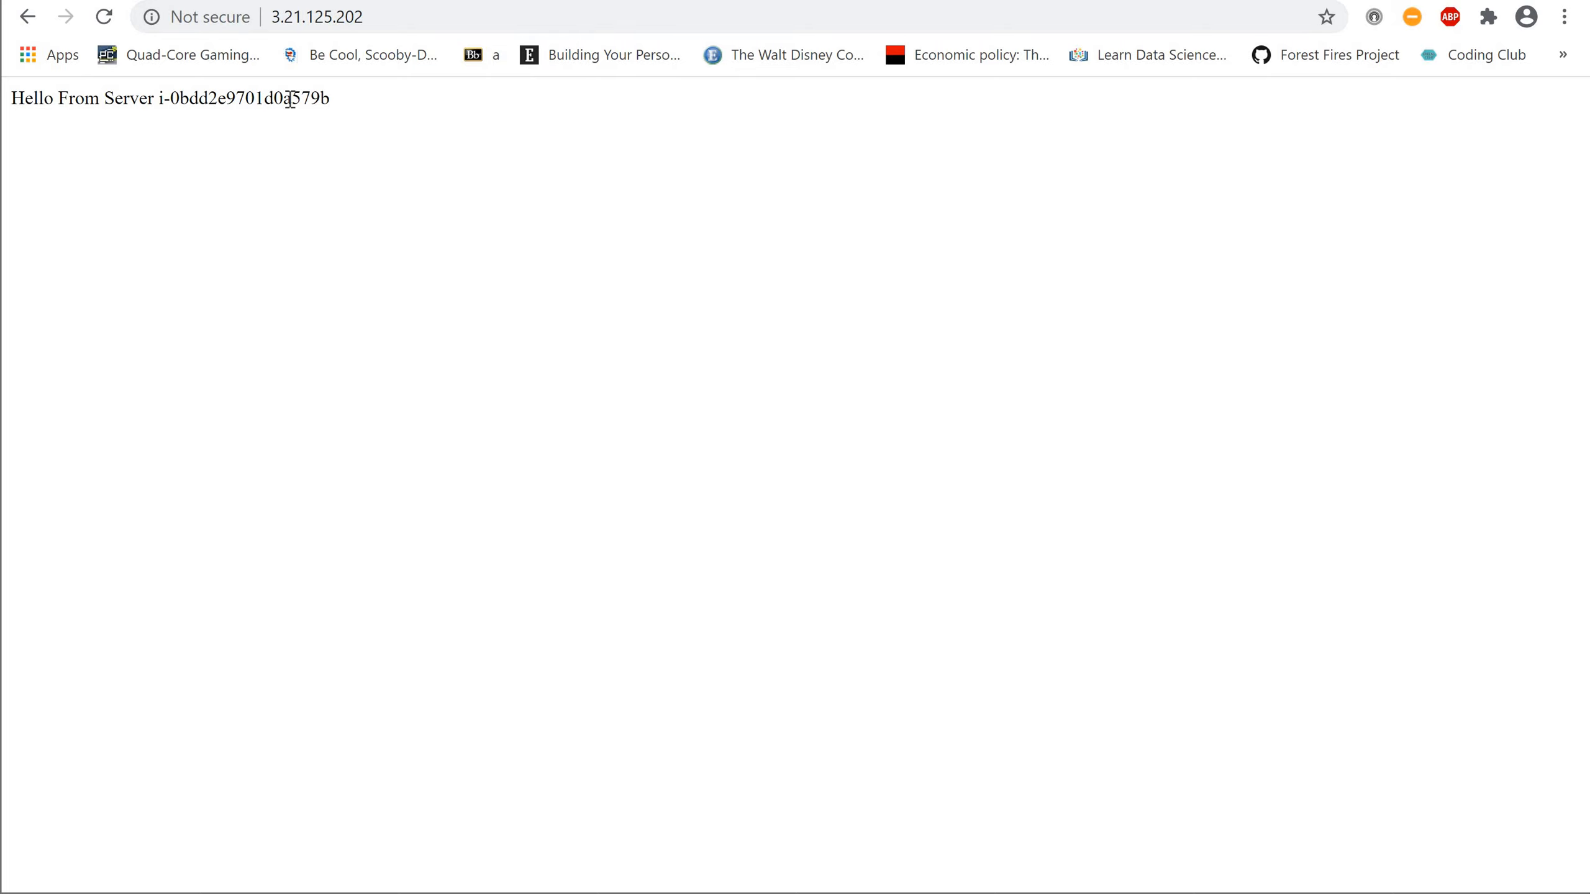
Step: Compare the instance IDs shown on the two servers' Hello From Server pages
left_click_drag(292, 98, 341, 102)
left_click(338, 1)
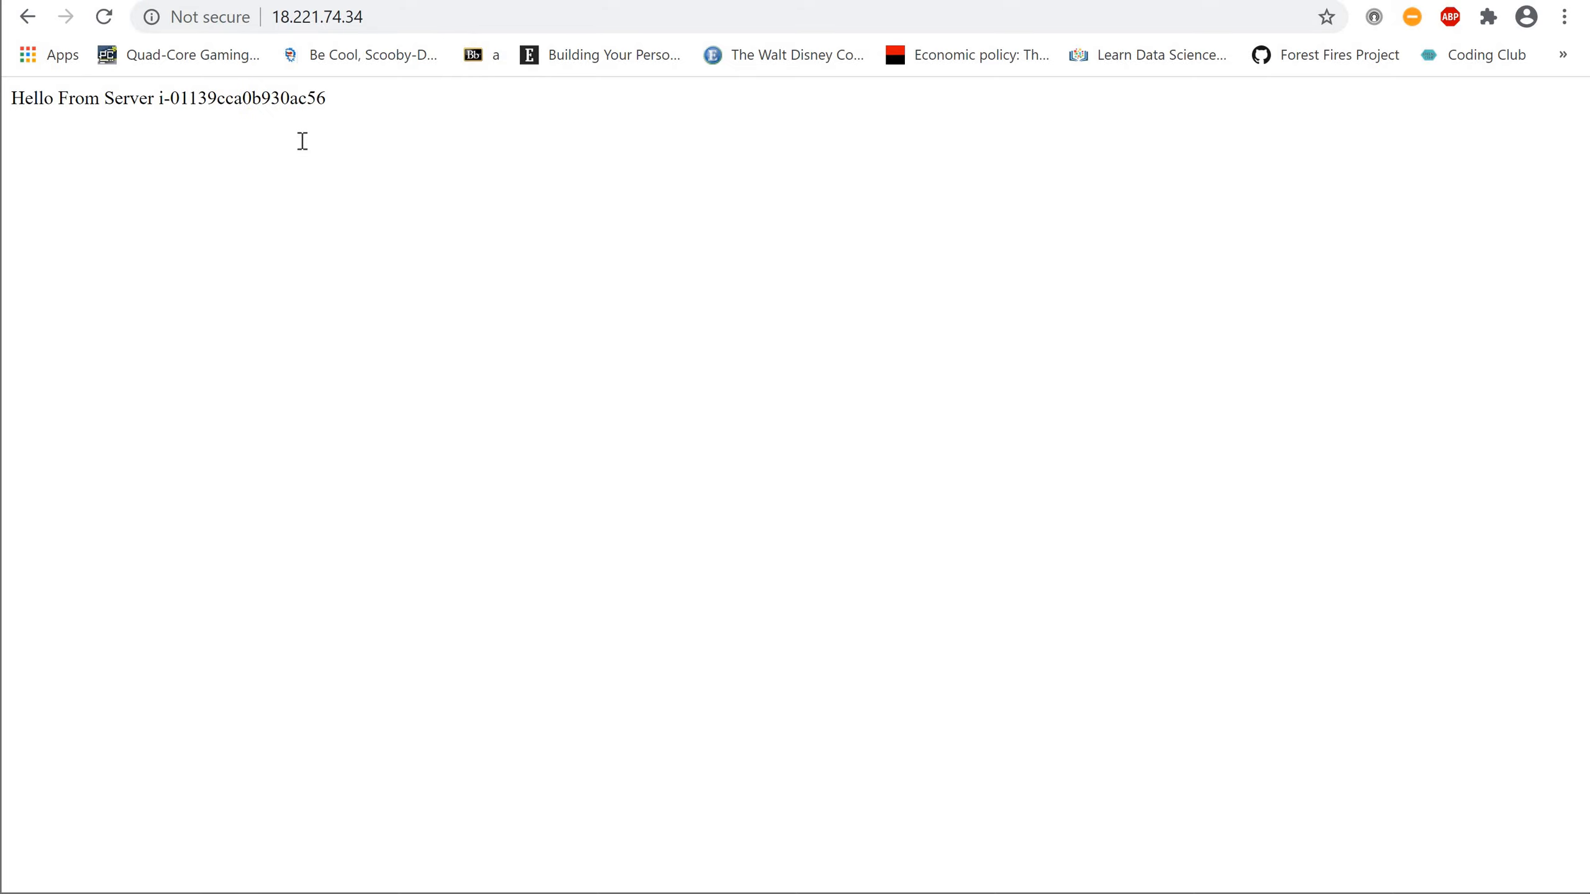
left_click_drag(293, 99, 330, 107)
left_click(321, 145)
Step: Return to the EC2 console, start creating an Application Load Balancer and name it my-alb
left_click(153, 1)
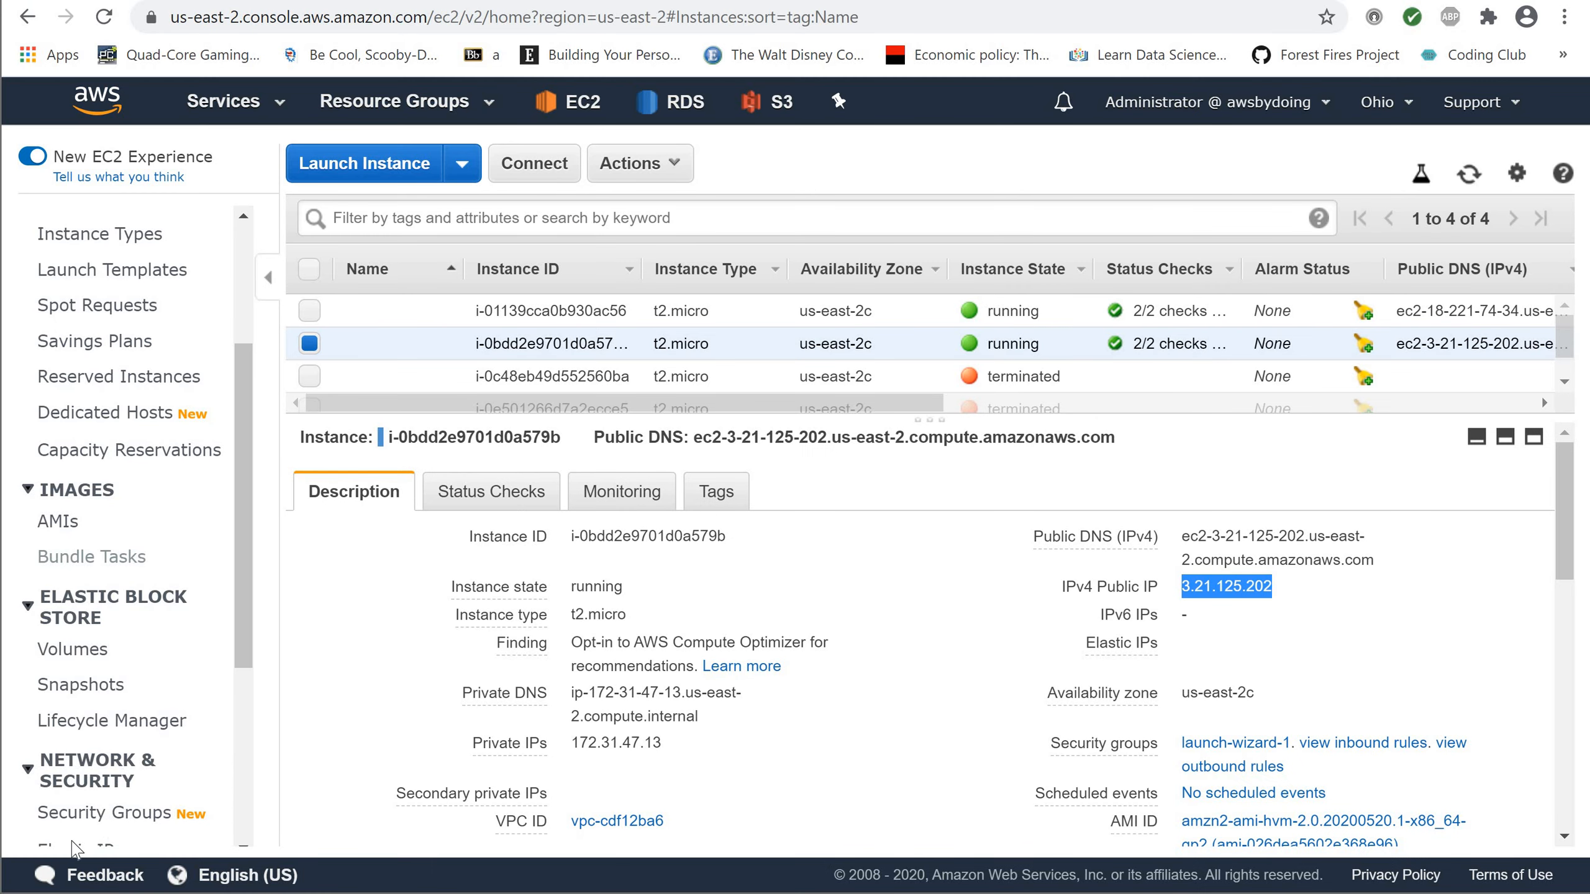
left_click(126, 893)
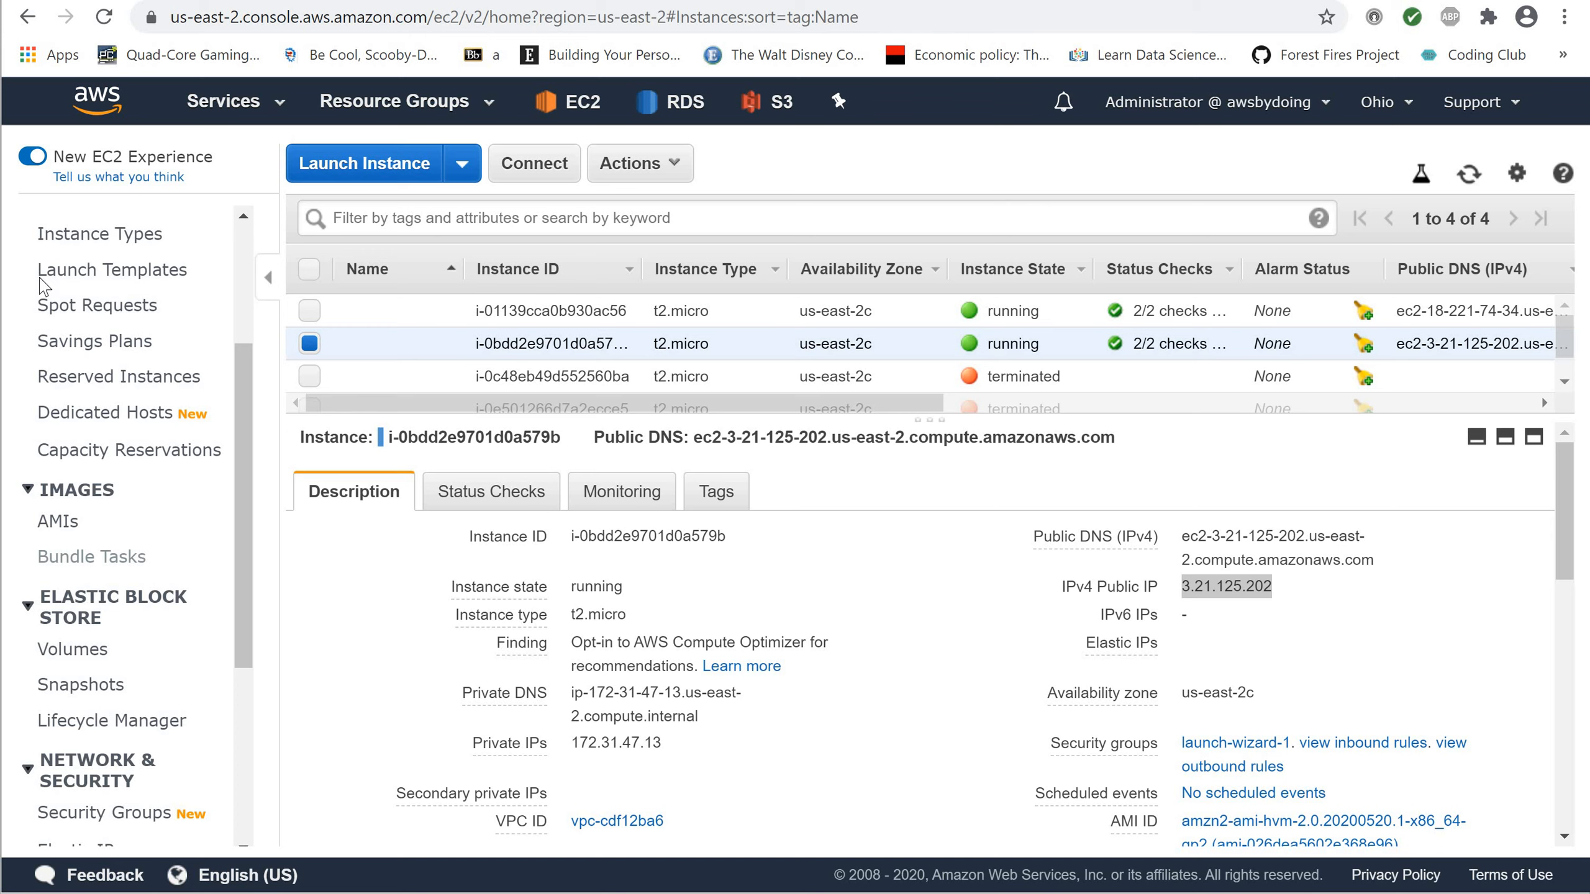
scroll(105, 335, "up", 4)
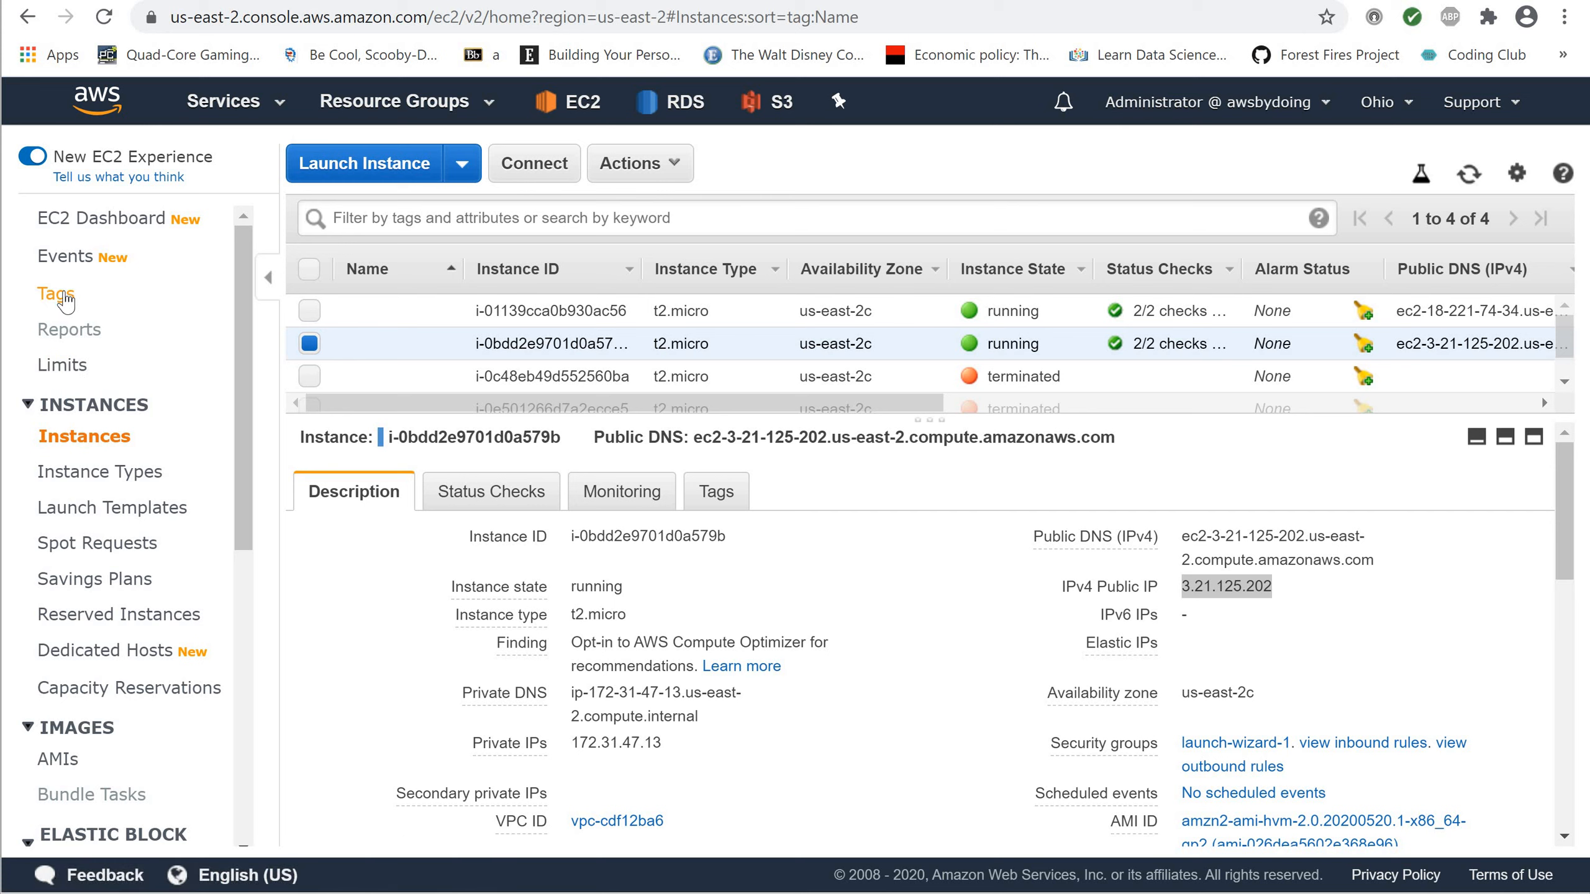
scroll(69, 313, "down", 5)
scroll(87, 407, "up", 5)
scroll(106, 501, "down", 8)
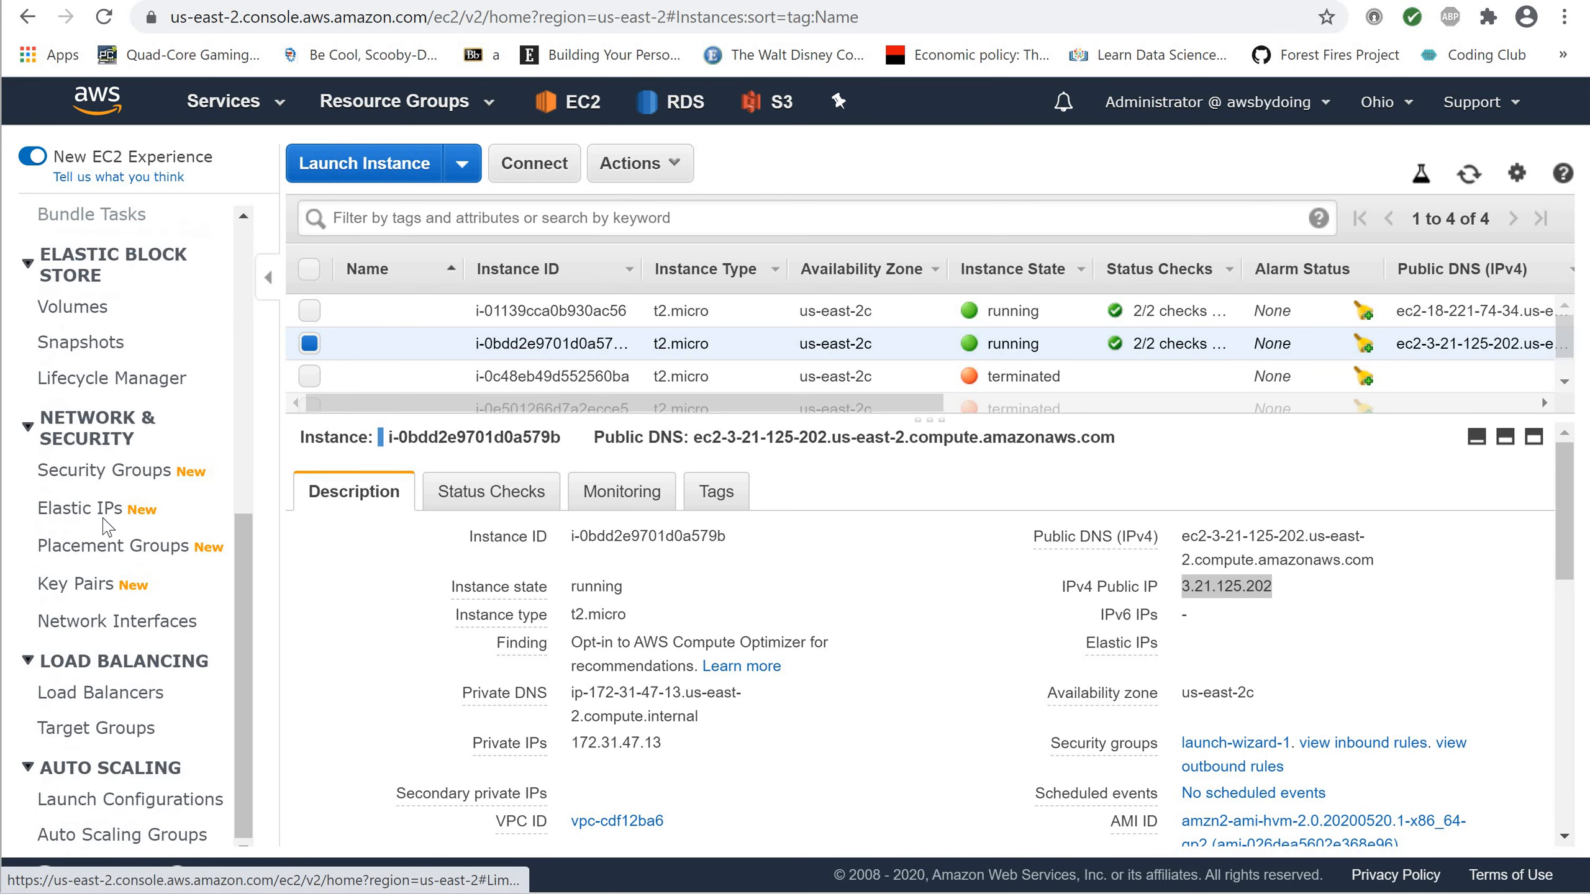
left_click(105, 696)
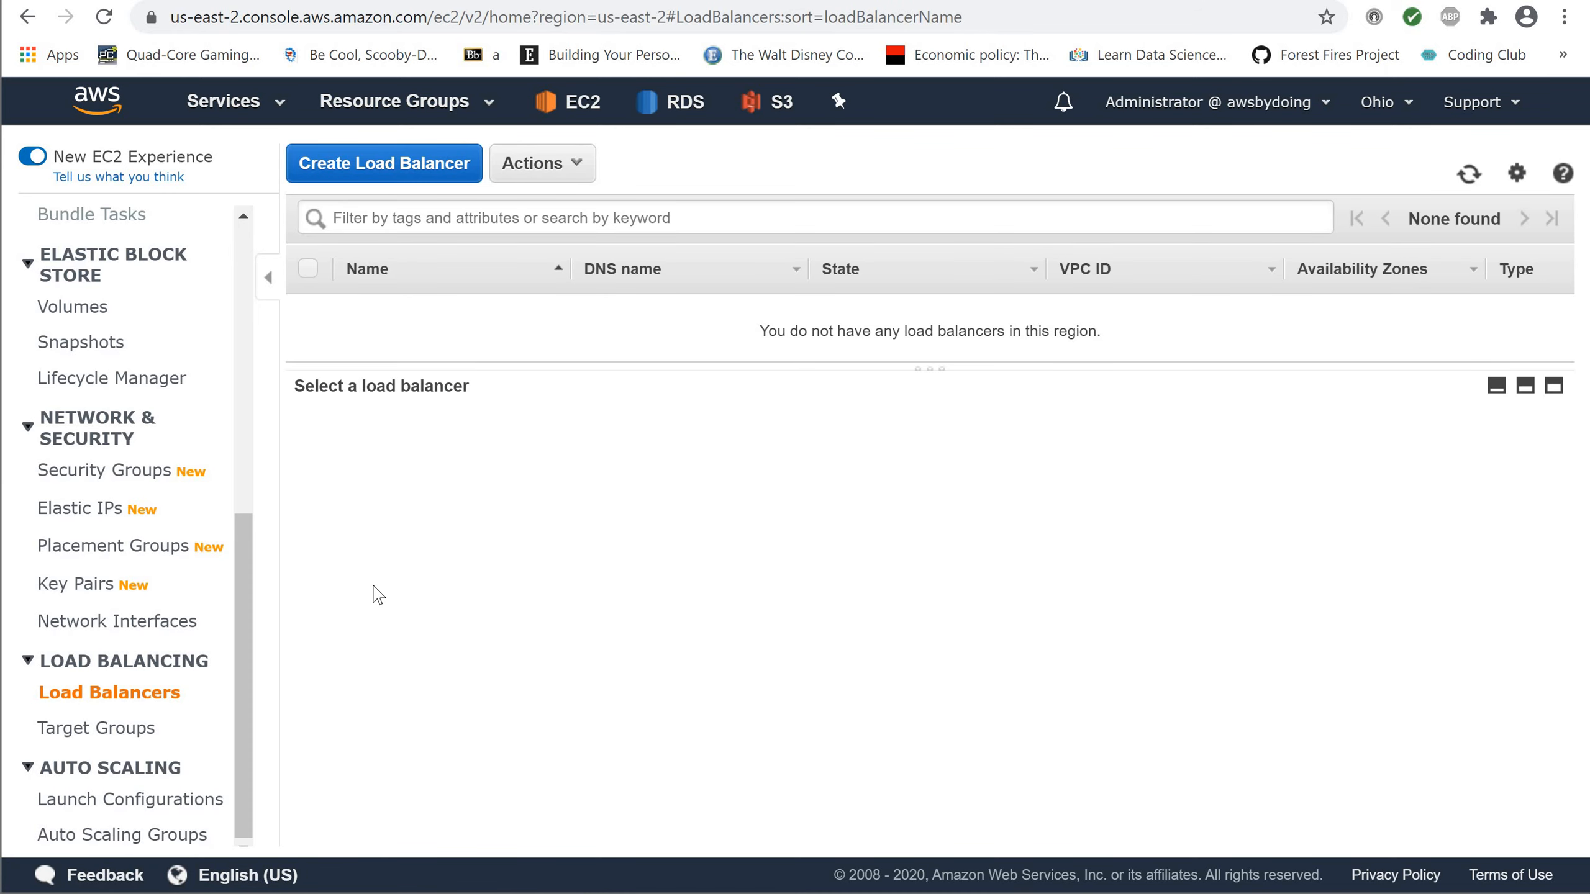
left_click(384, 167)
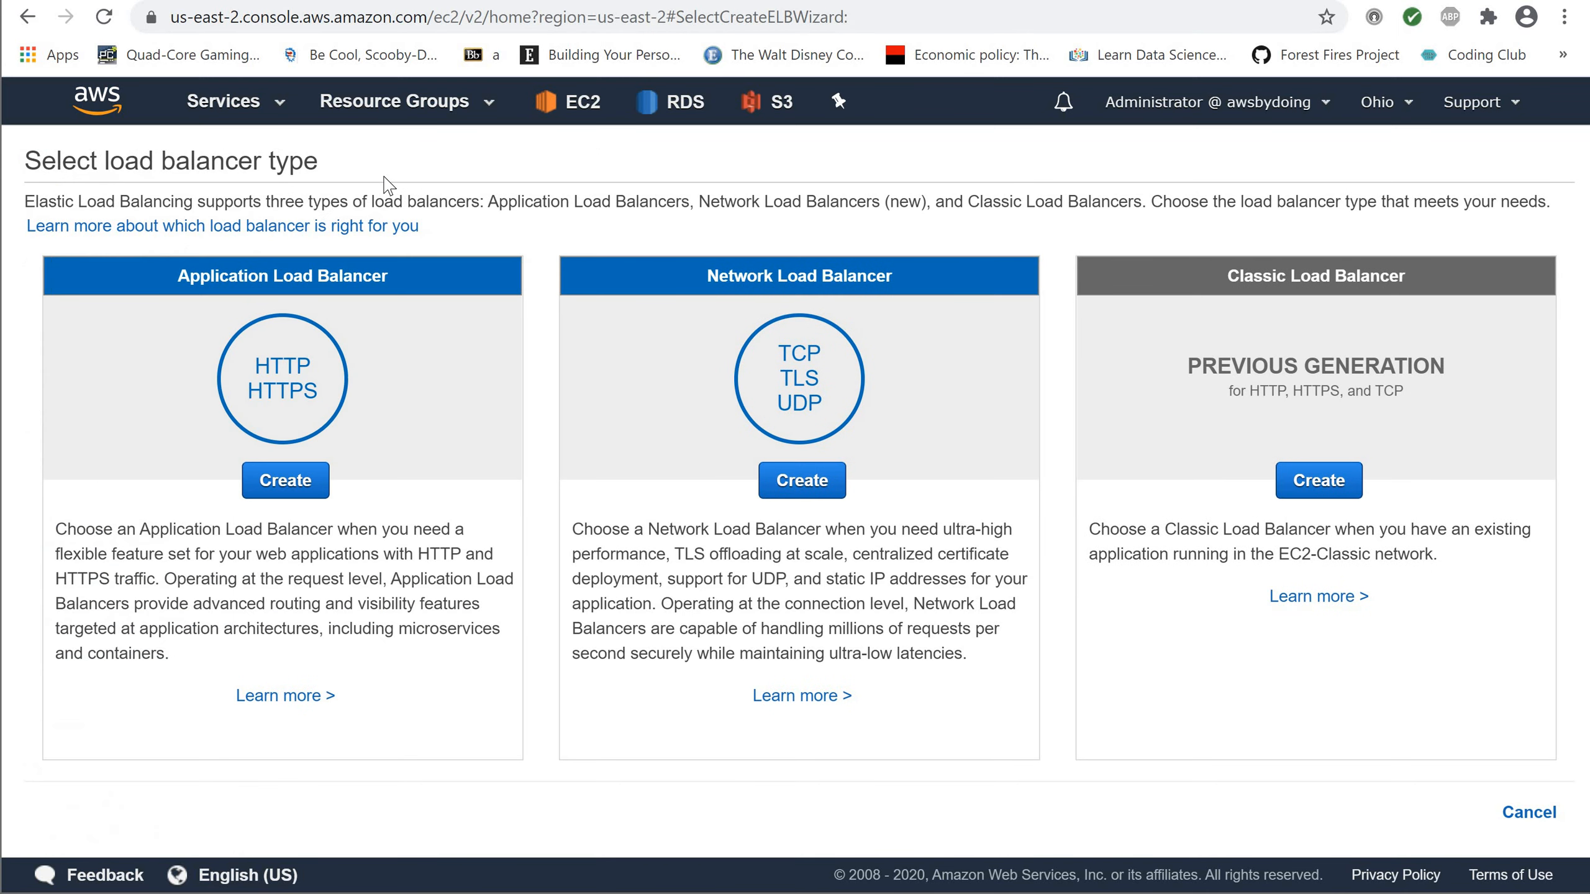
left_click(288, 481)
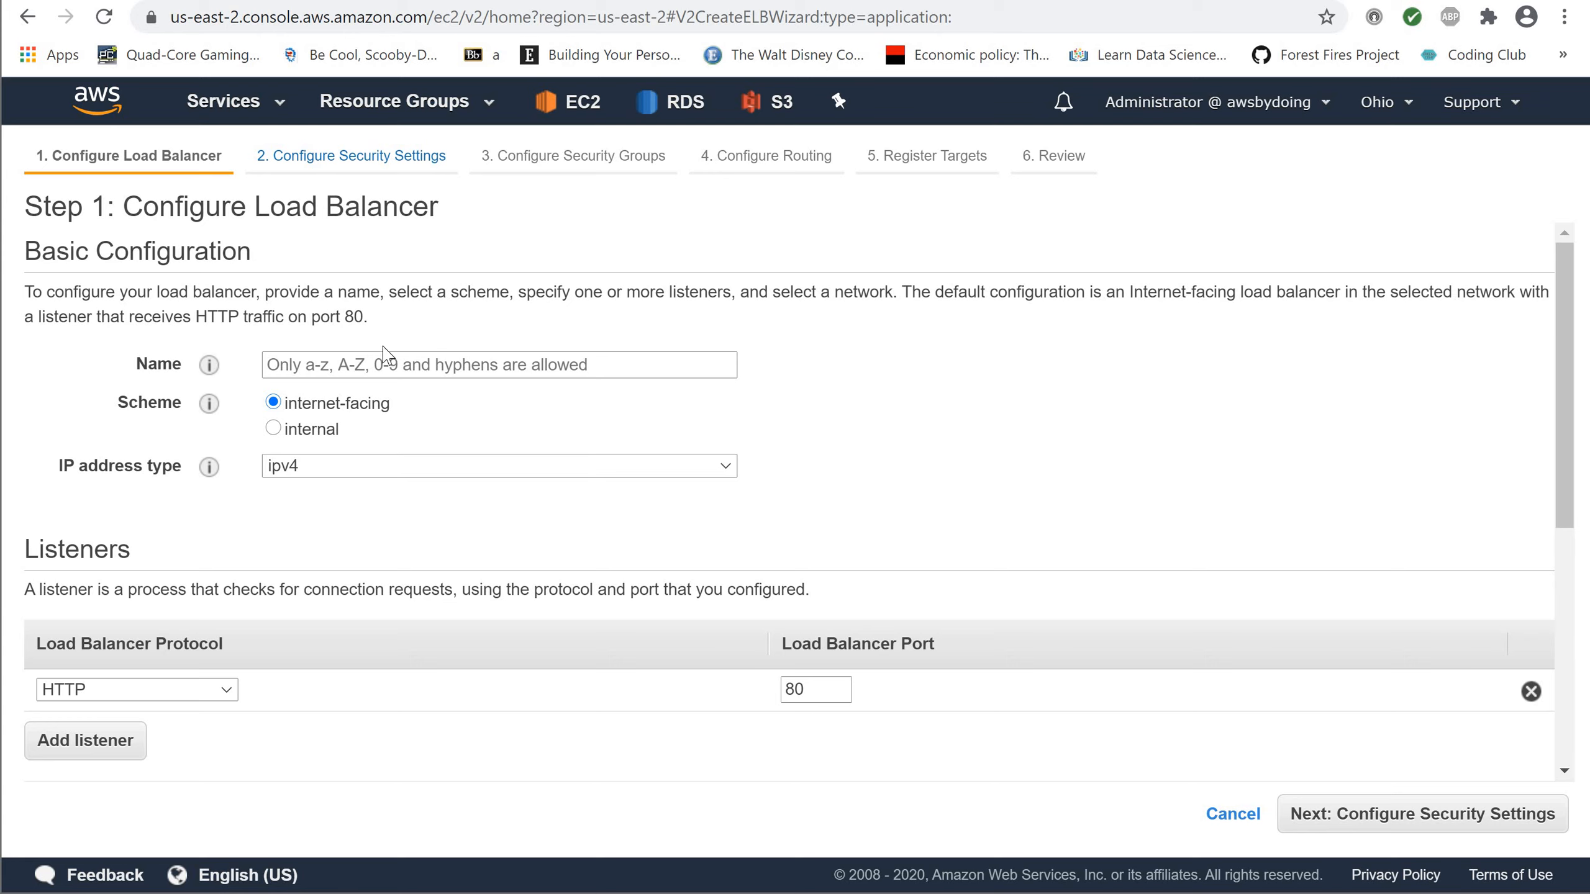
left_click(375, 364)
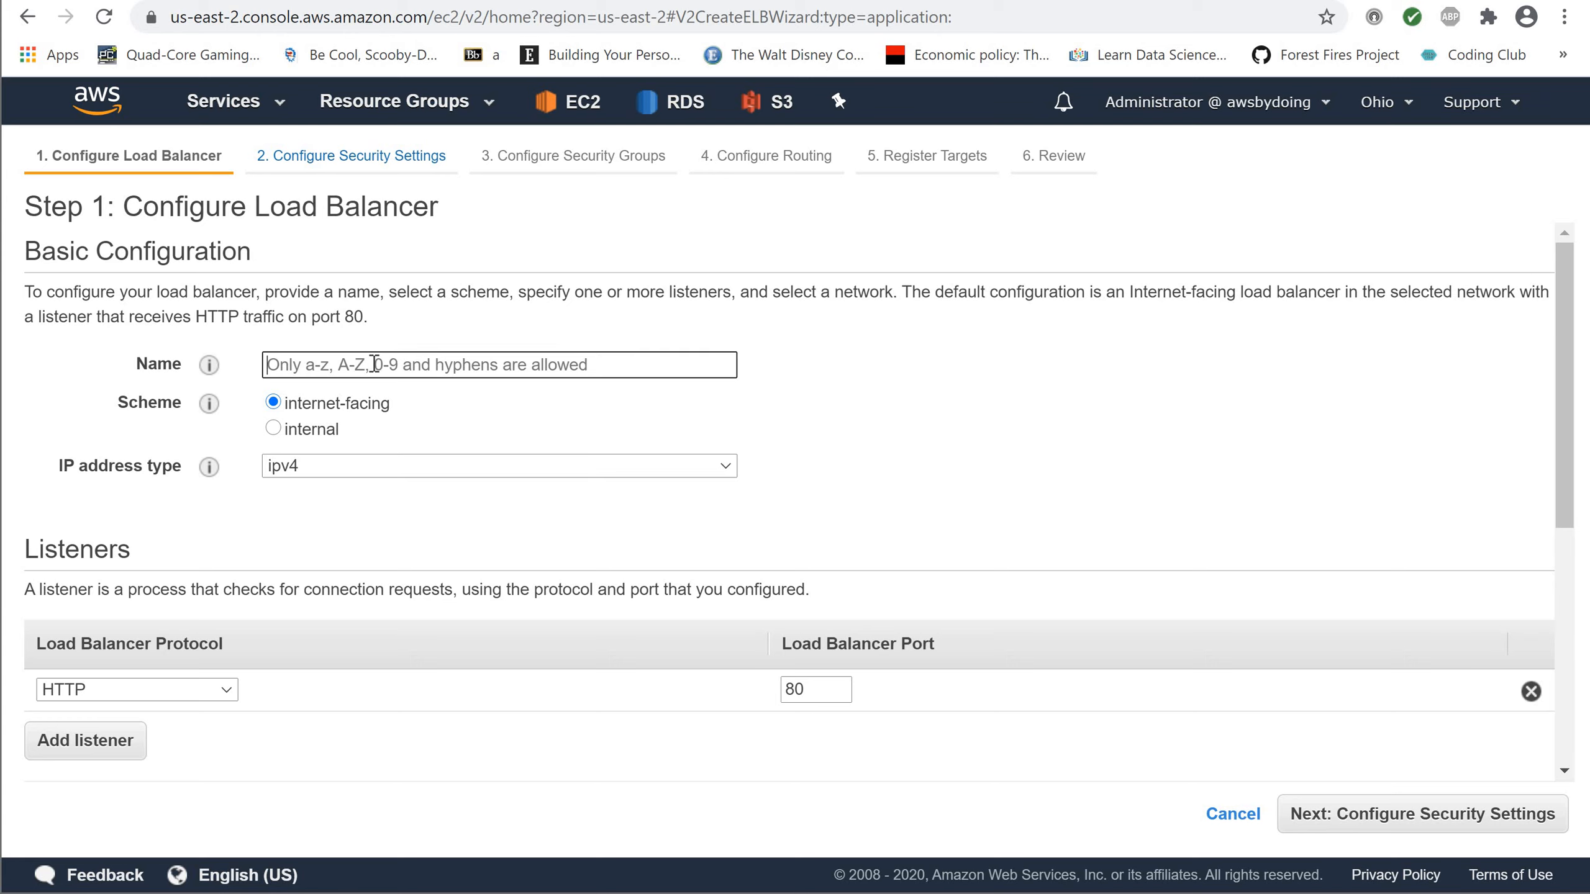
type("my-alb")
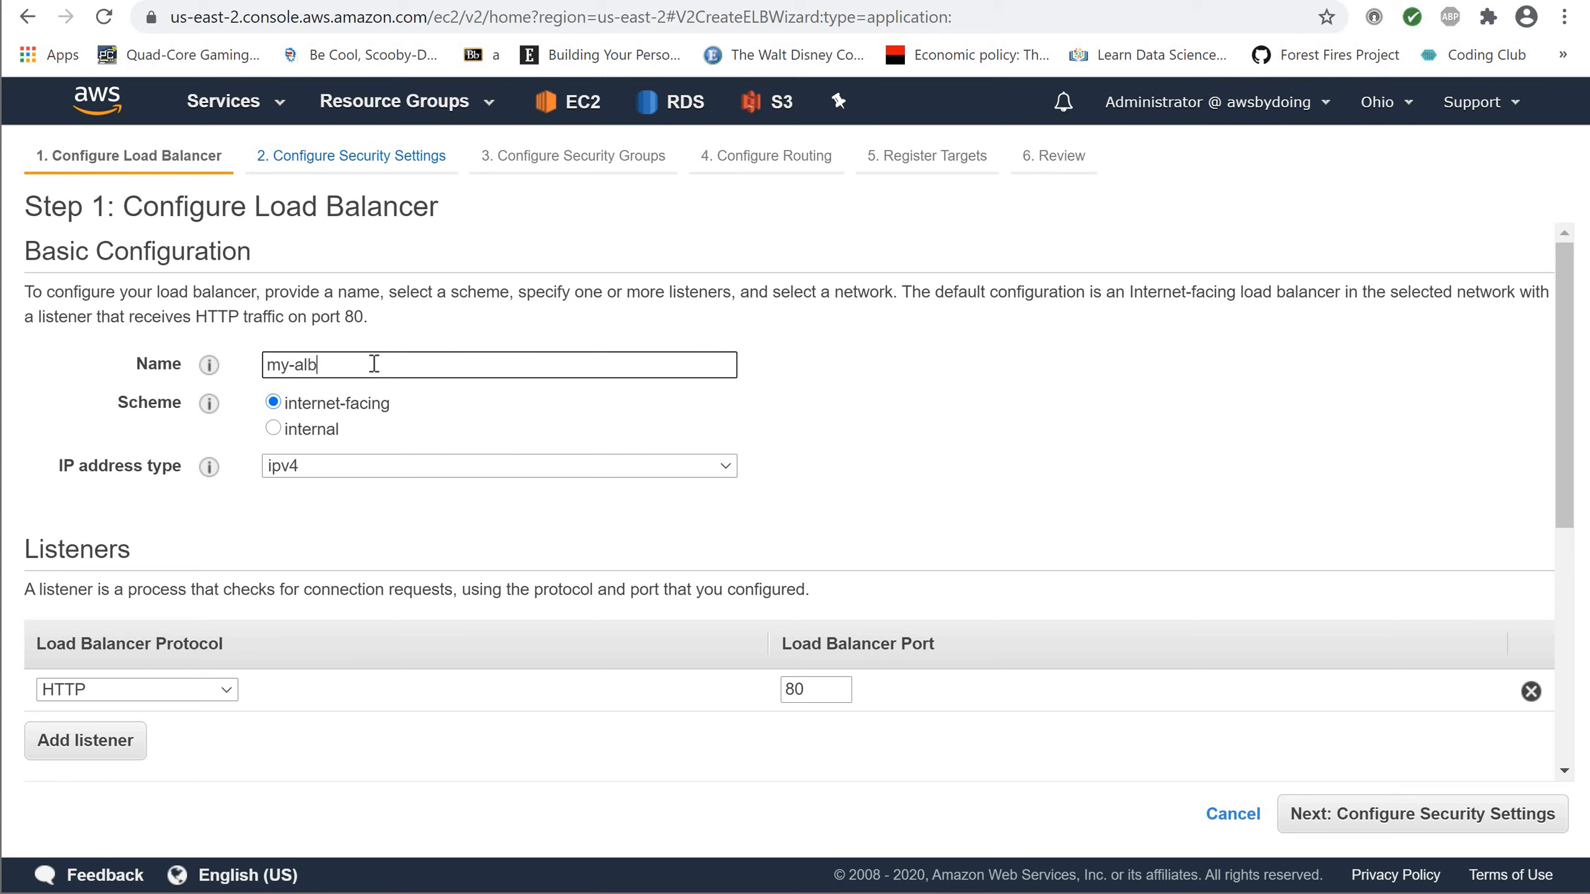
Step: Try the internal scheme and the dualstack IP address type, restoring internet-facing and ipv4
left_click(277, 431)
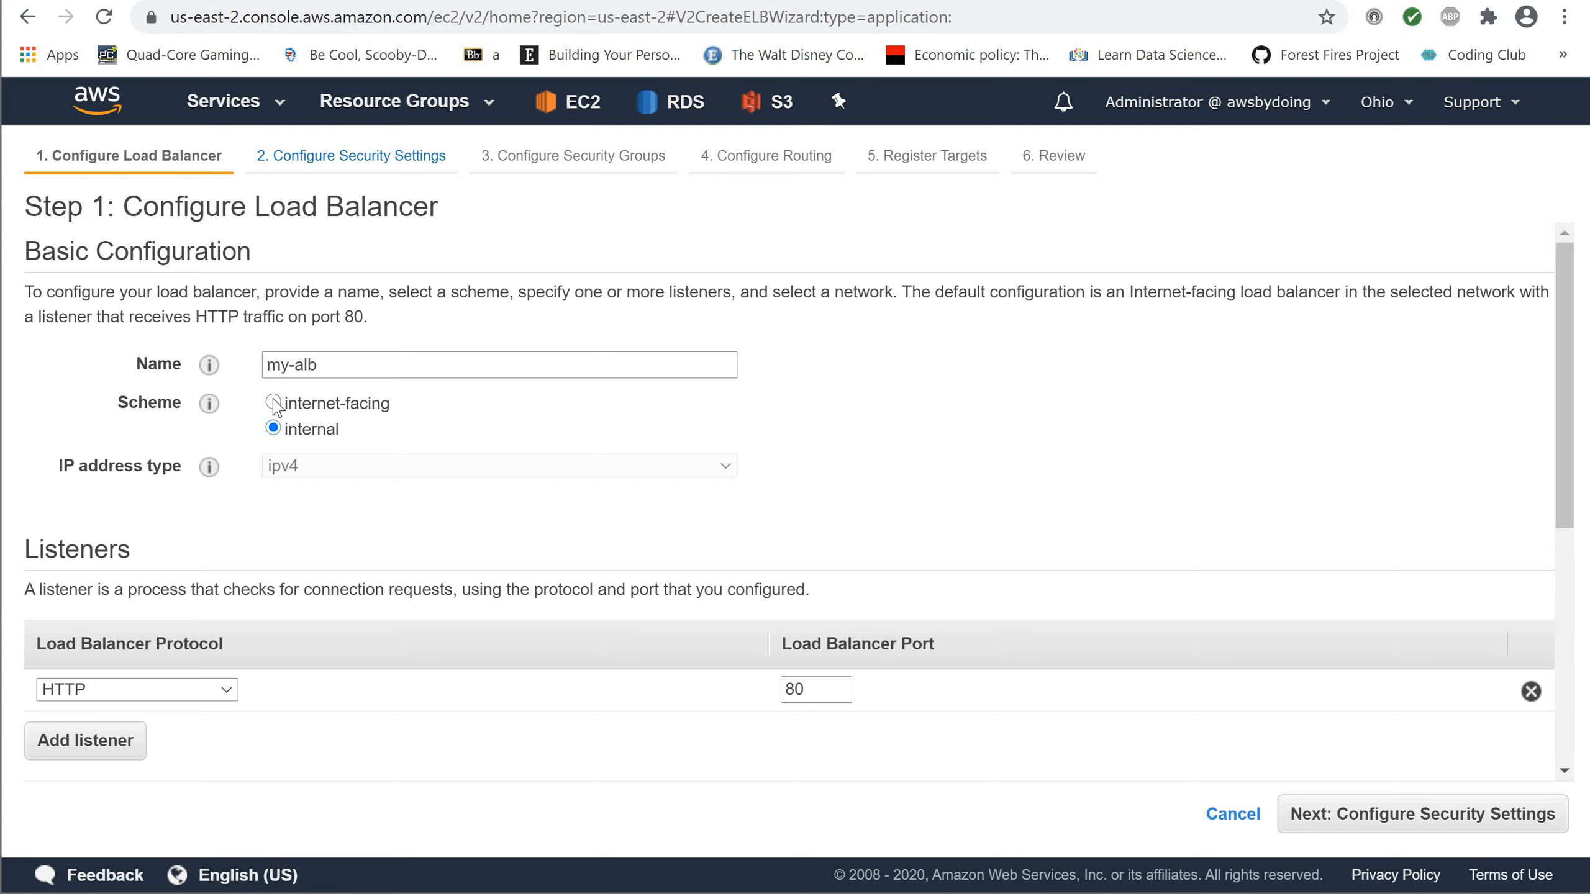
left_click(274, 403)
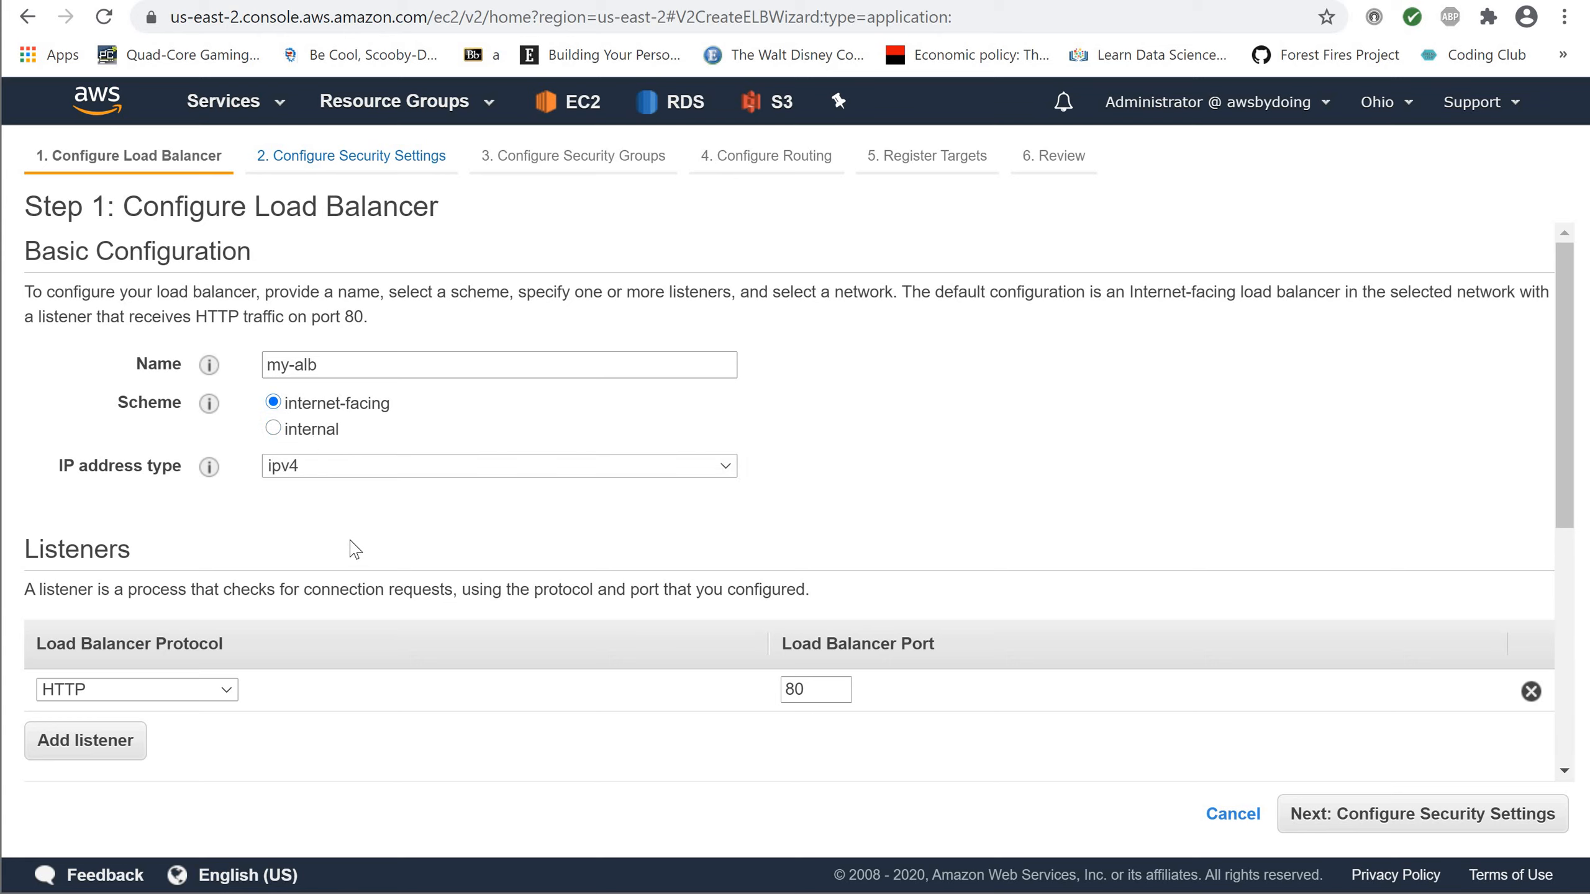
left_click(492, 470)
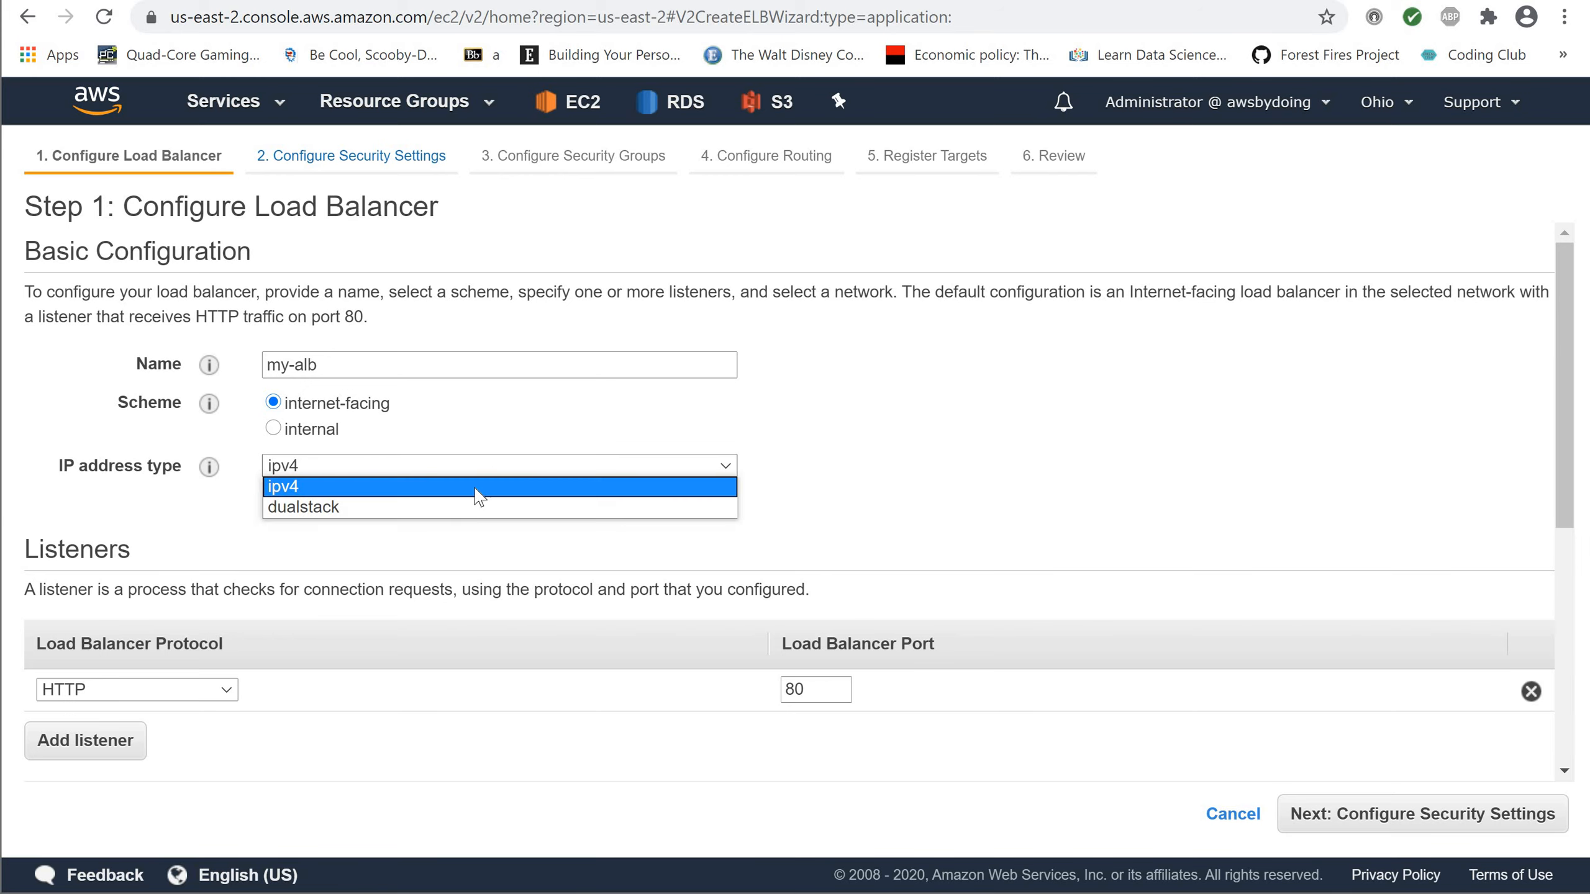
left_click(476, 510)
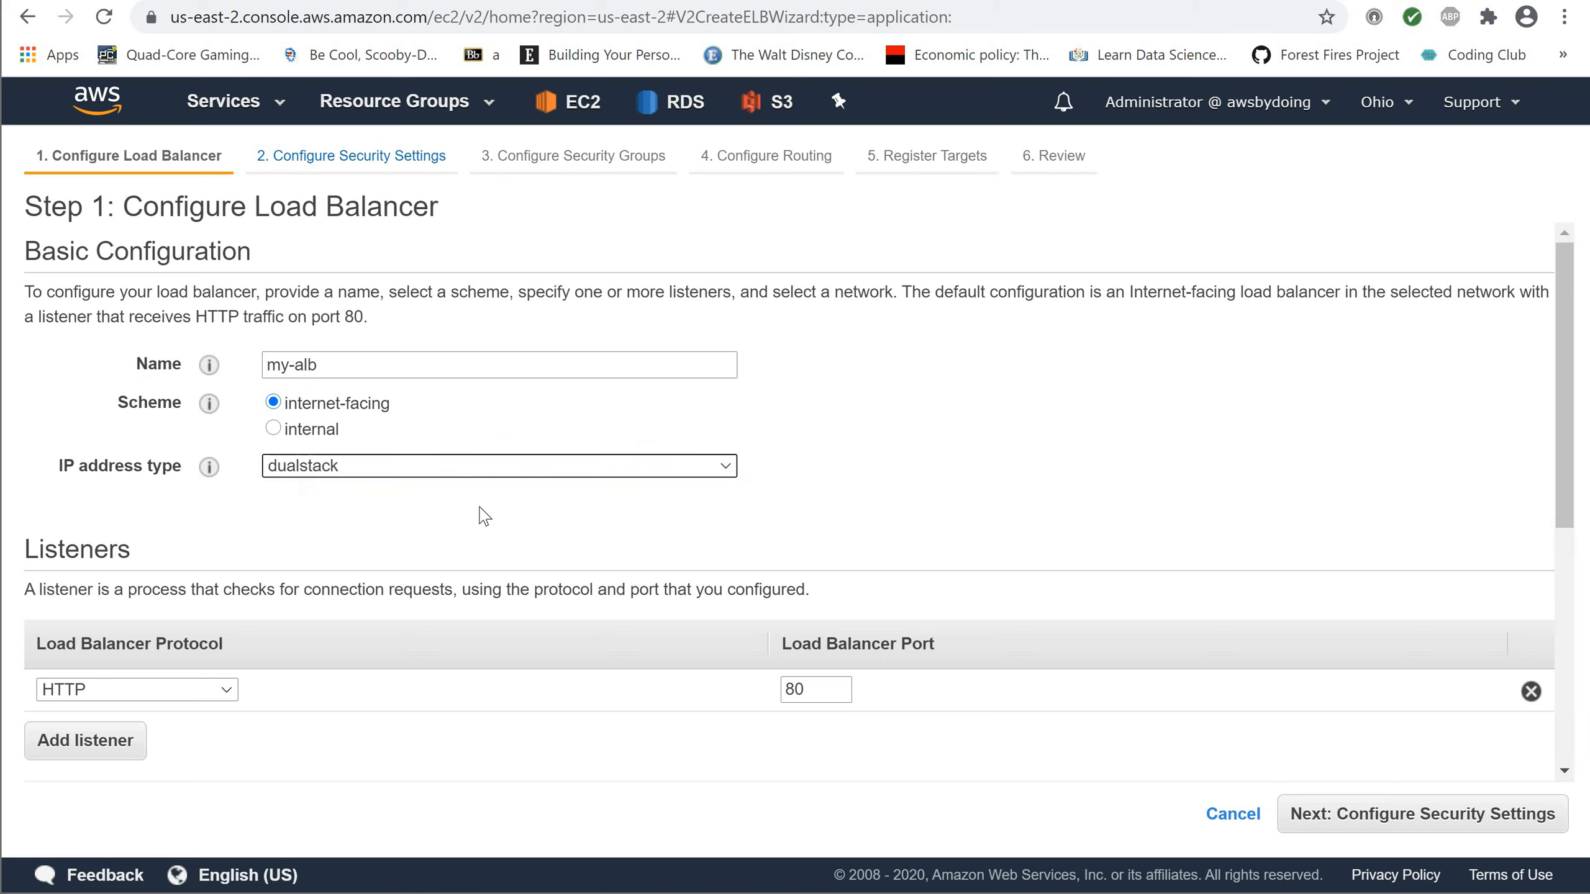
left_click(729, 476)
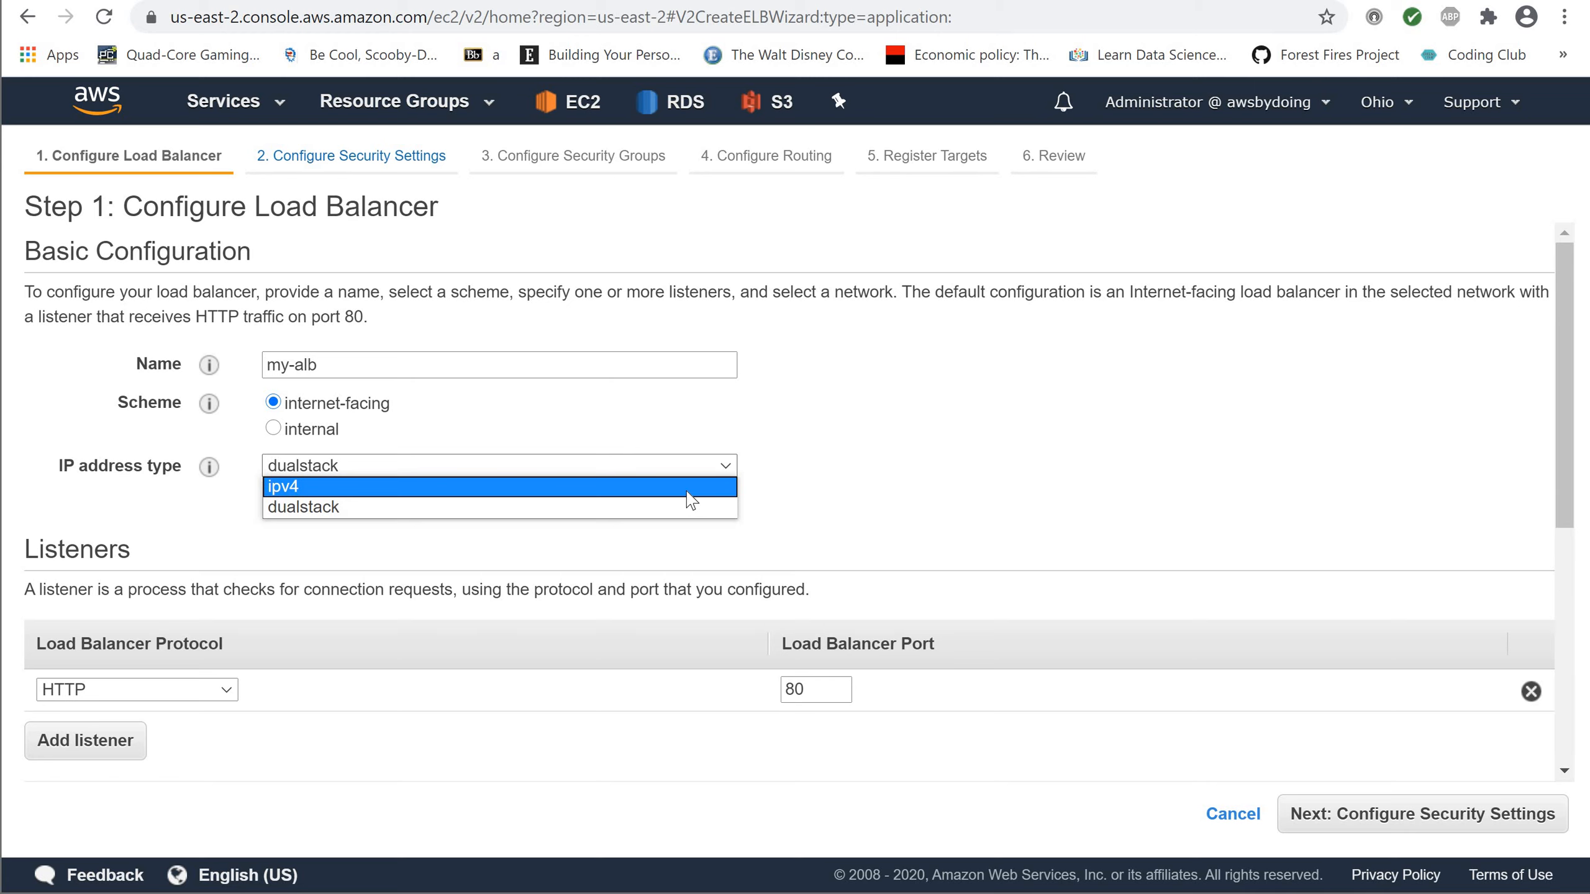
left_click(689, 490)
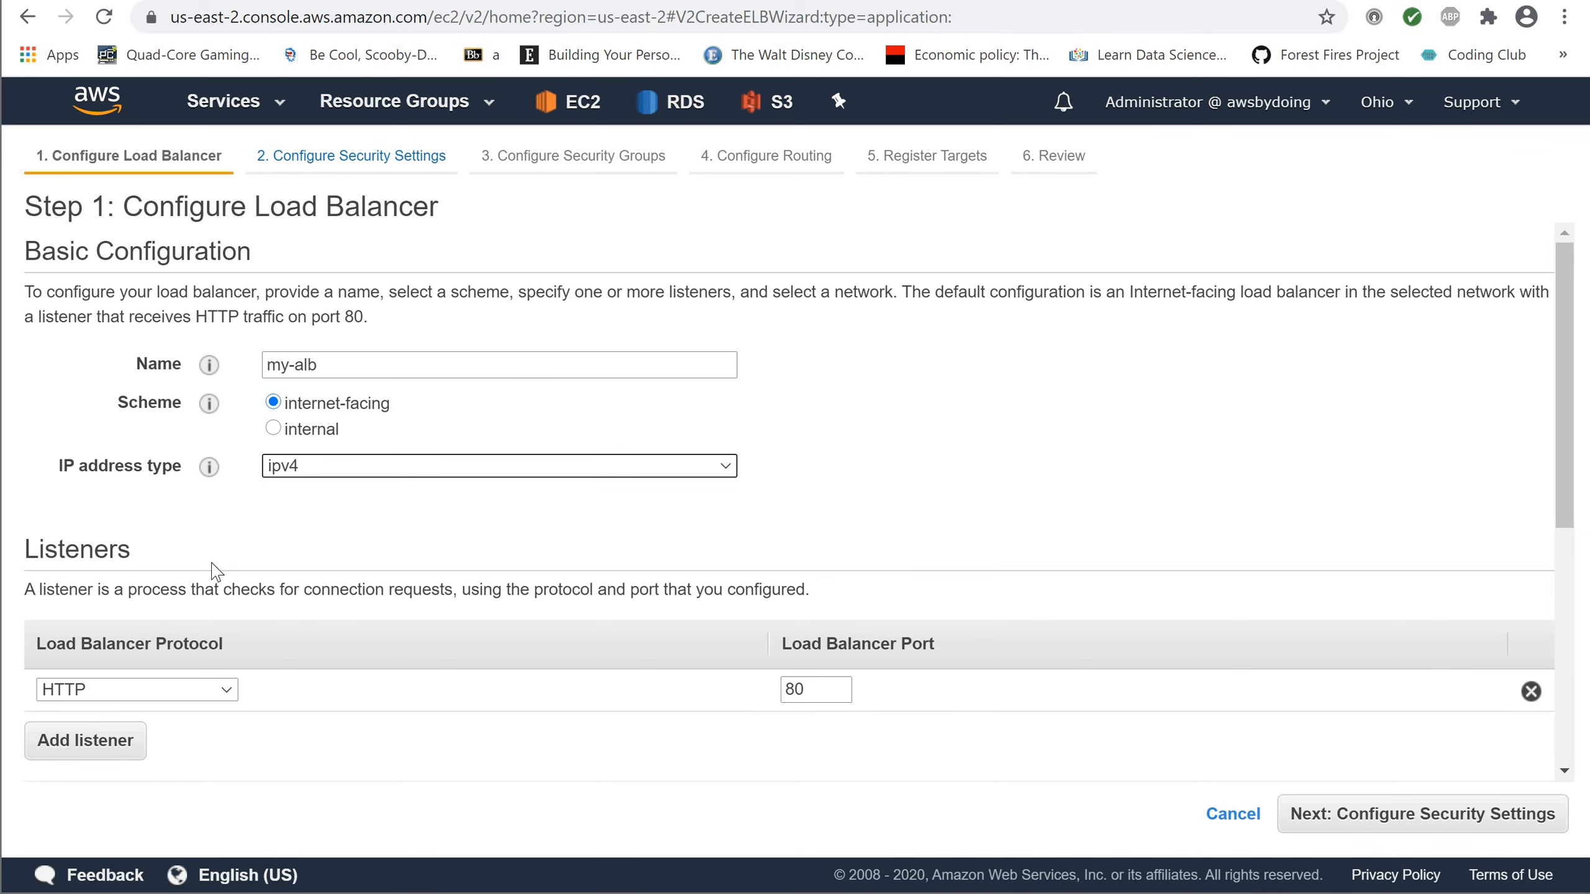
Step: Review the load balancer's listener settings, checking the protocol choices and the port field
scroll(216, 566, "down", 2)
scroll(219, 567, "up", 2)
scroll(969, 720, "down", 2)
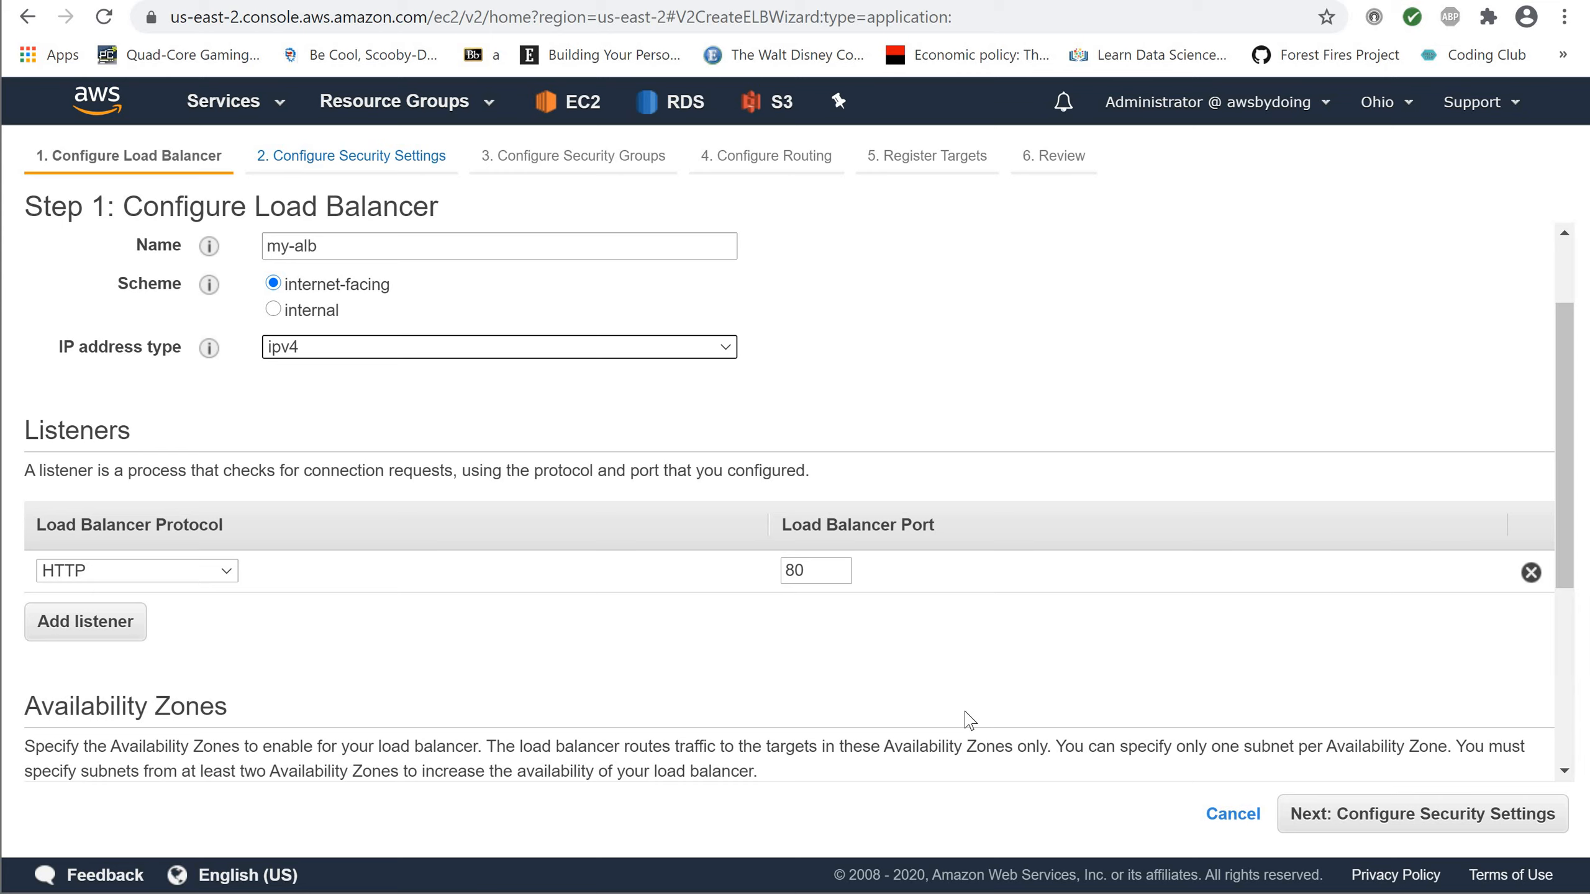
left_click(227, 572)
left_click(227, 574)
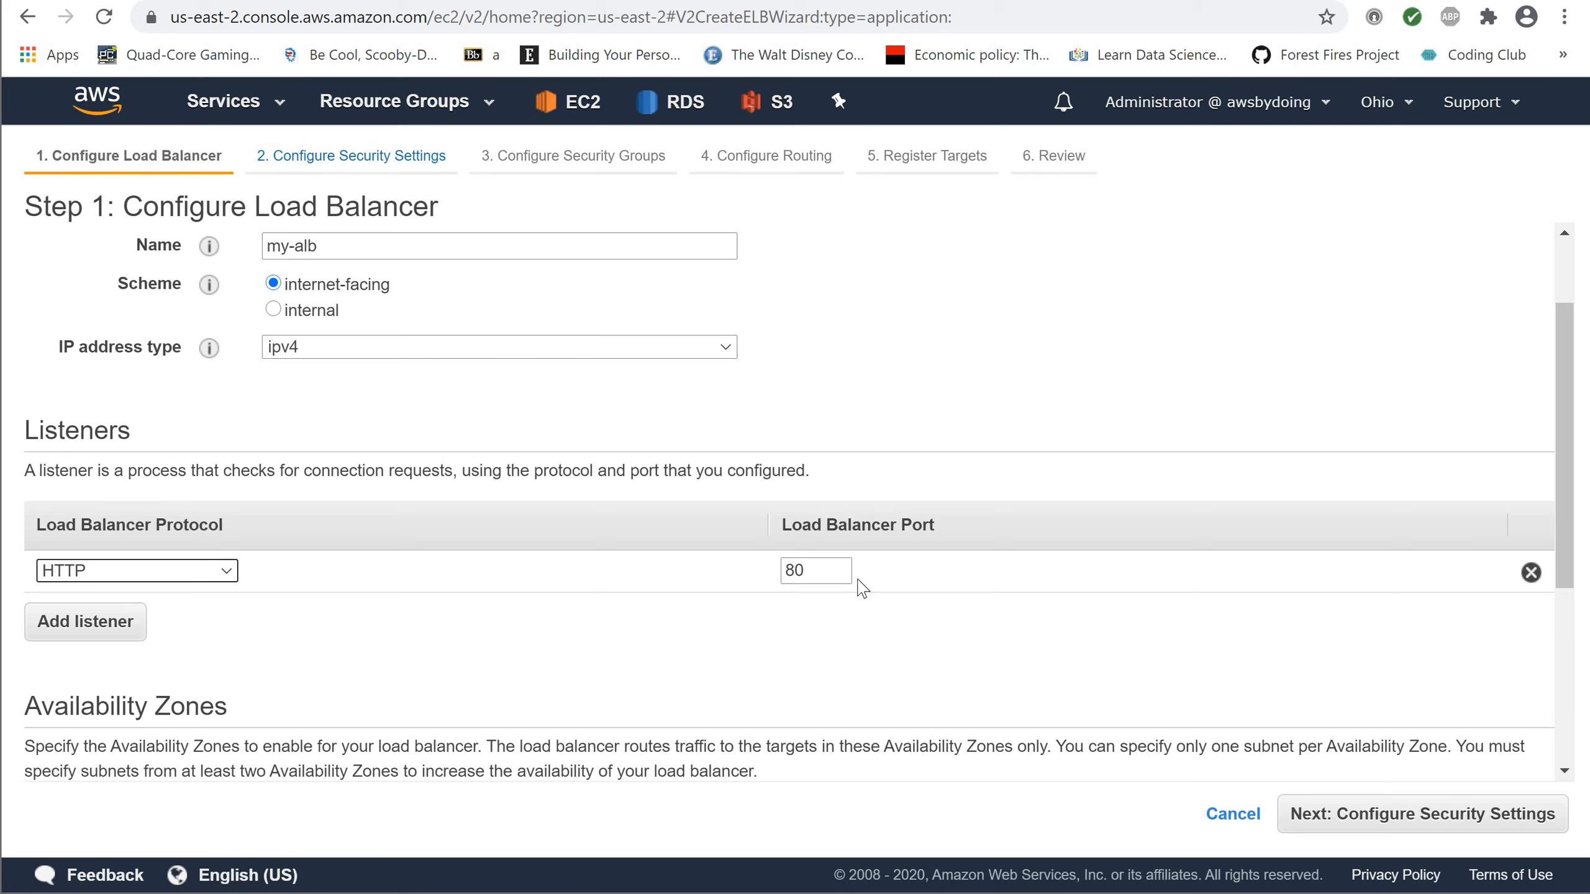
left_click(839, 570)
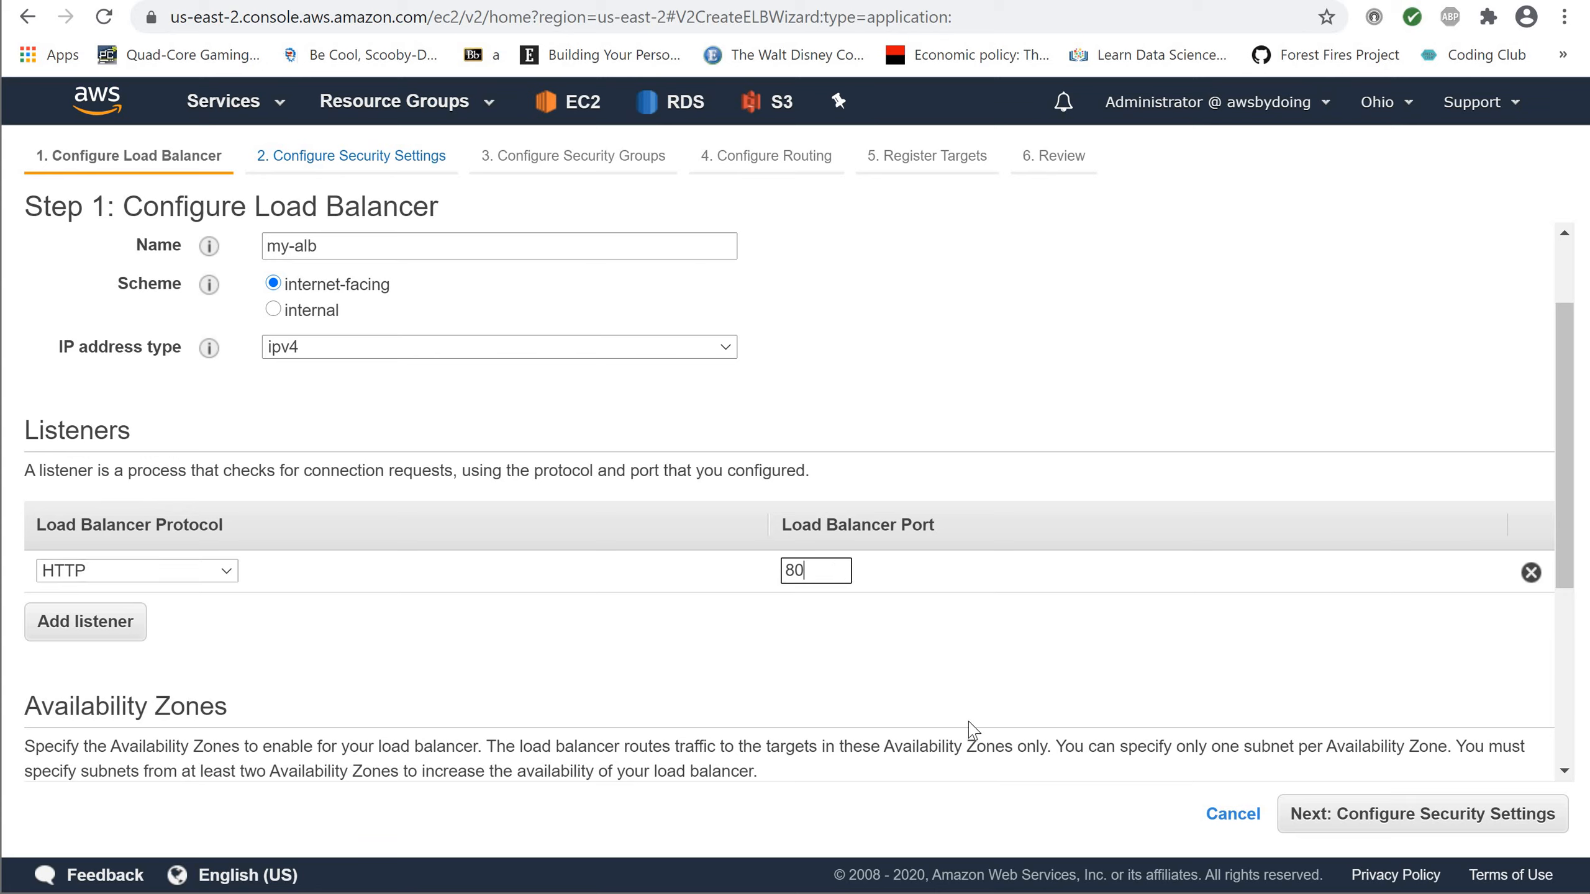
scroll(839, 648, "down", 2)
scroll(833, 646, "up", 3)
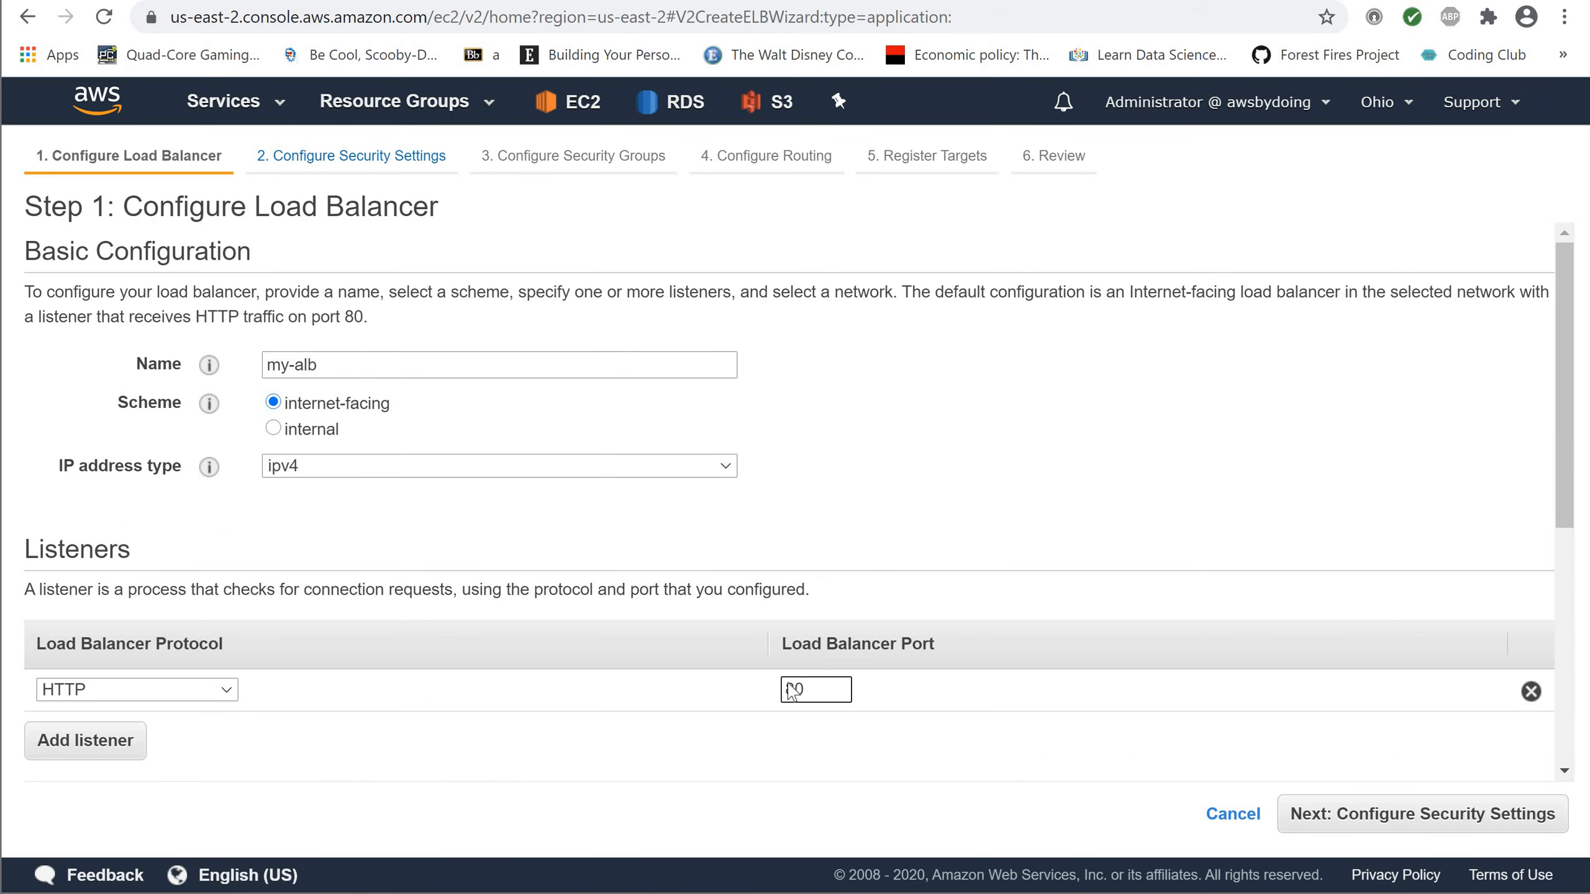
scroll(826, 682, "down", 2)
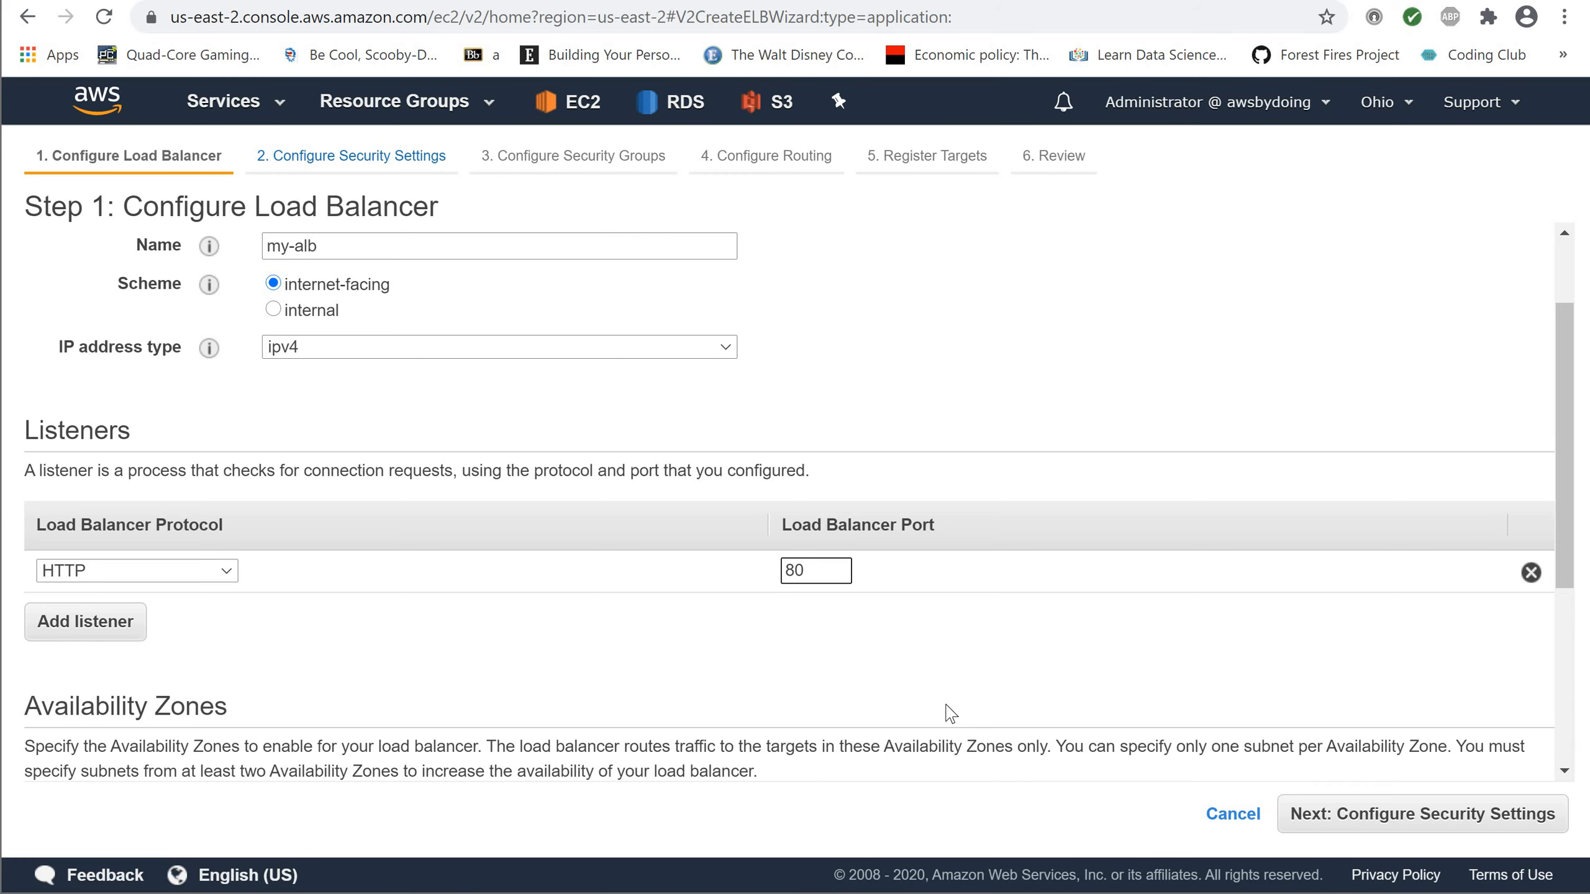
Step: Enable the us-east-2a, us-east-2b and us-east-2c availability zones of the default VPC for the load balancer
scroll(944, 714, "down", 2)
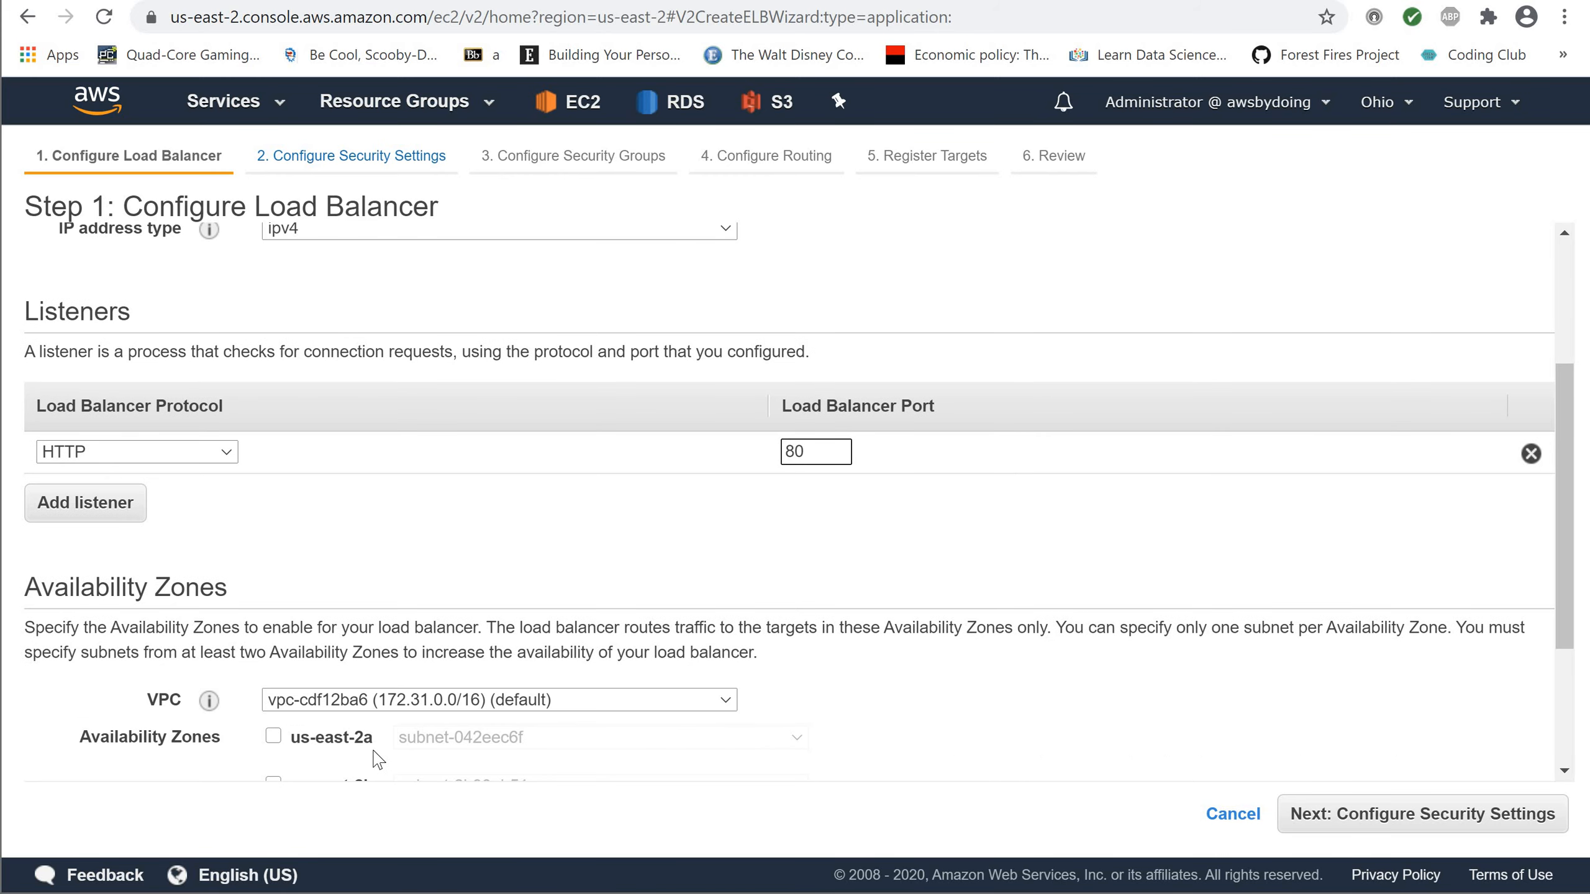
scroll(376, 695, "down", 2)
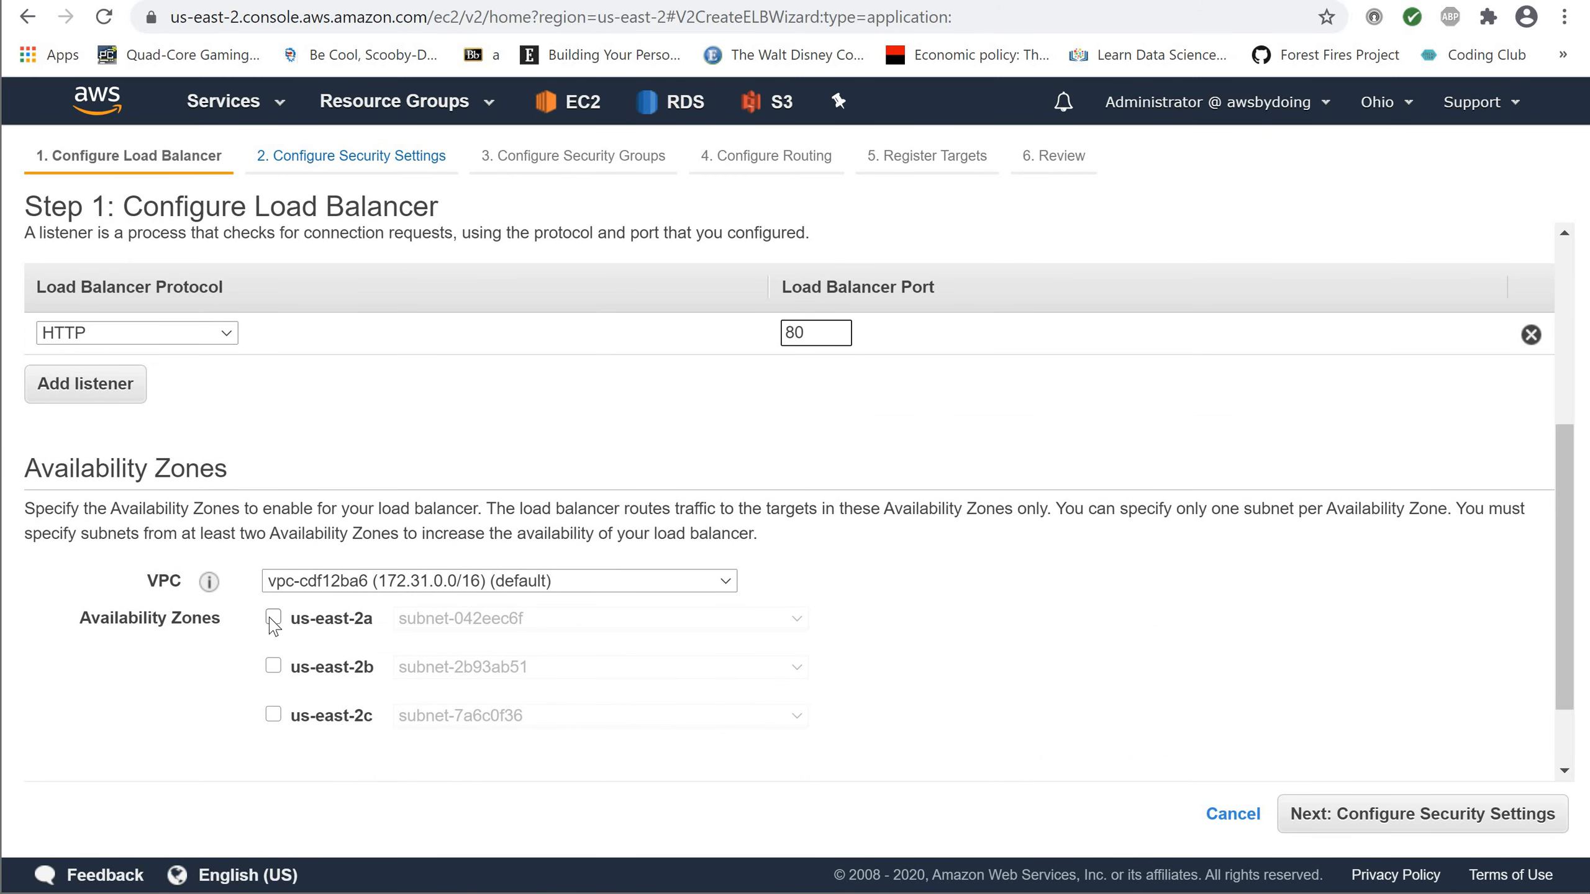
left_click(272, 617)
left_click(273, 702)
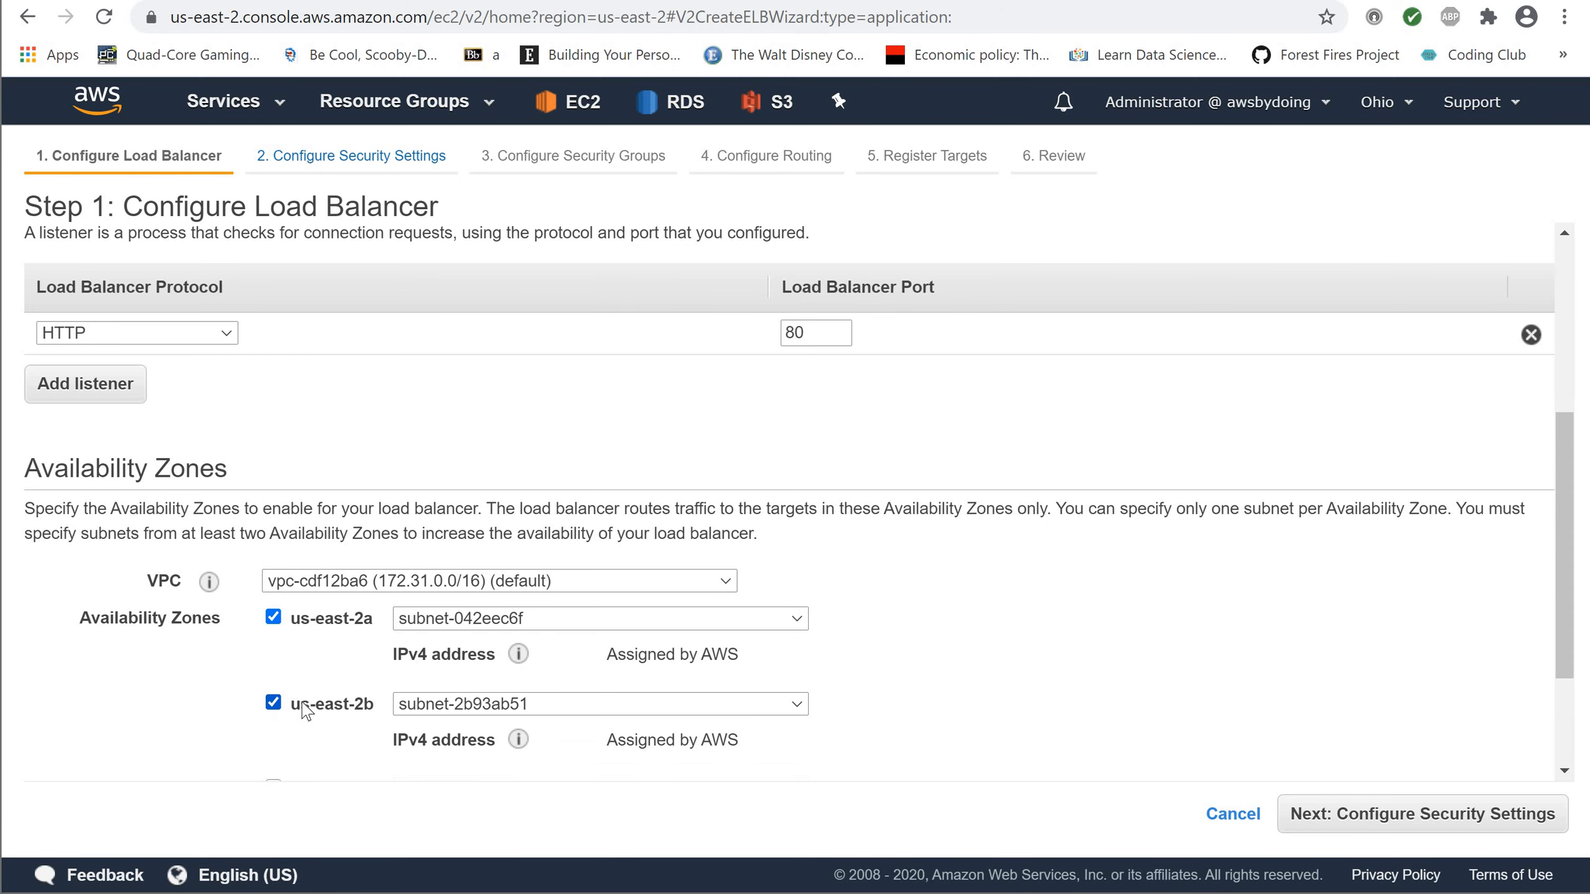
scroll(272, 714, "down", 3)
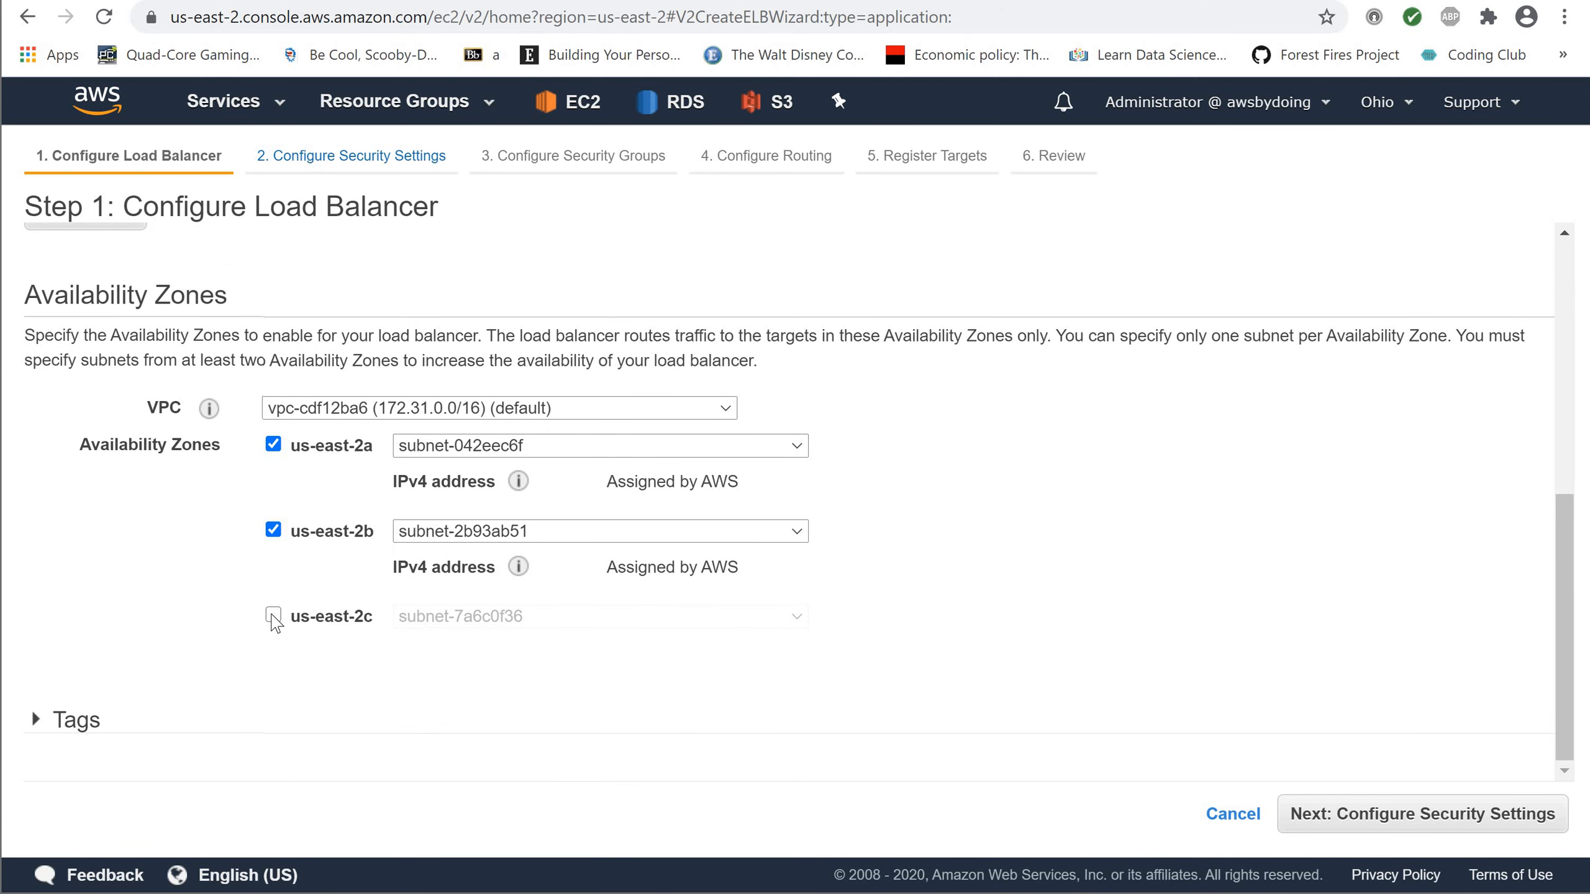
left_click(273, 616)
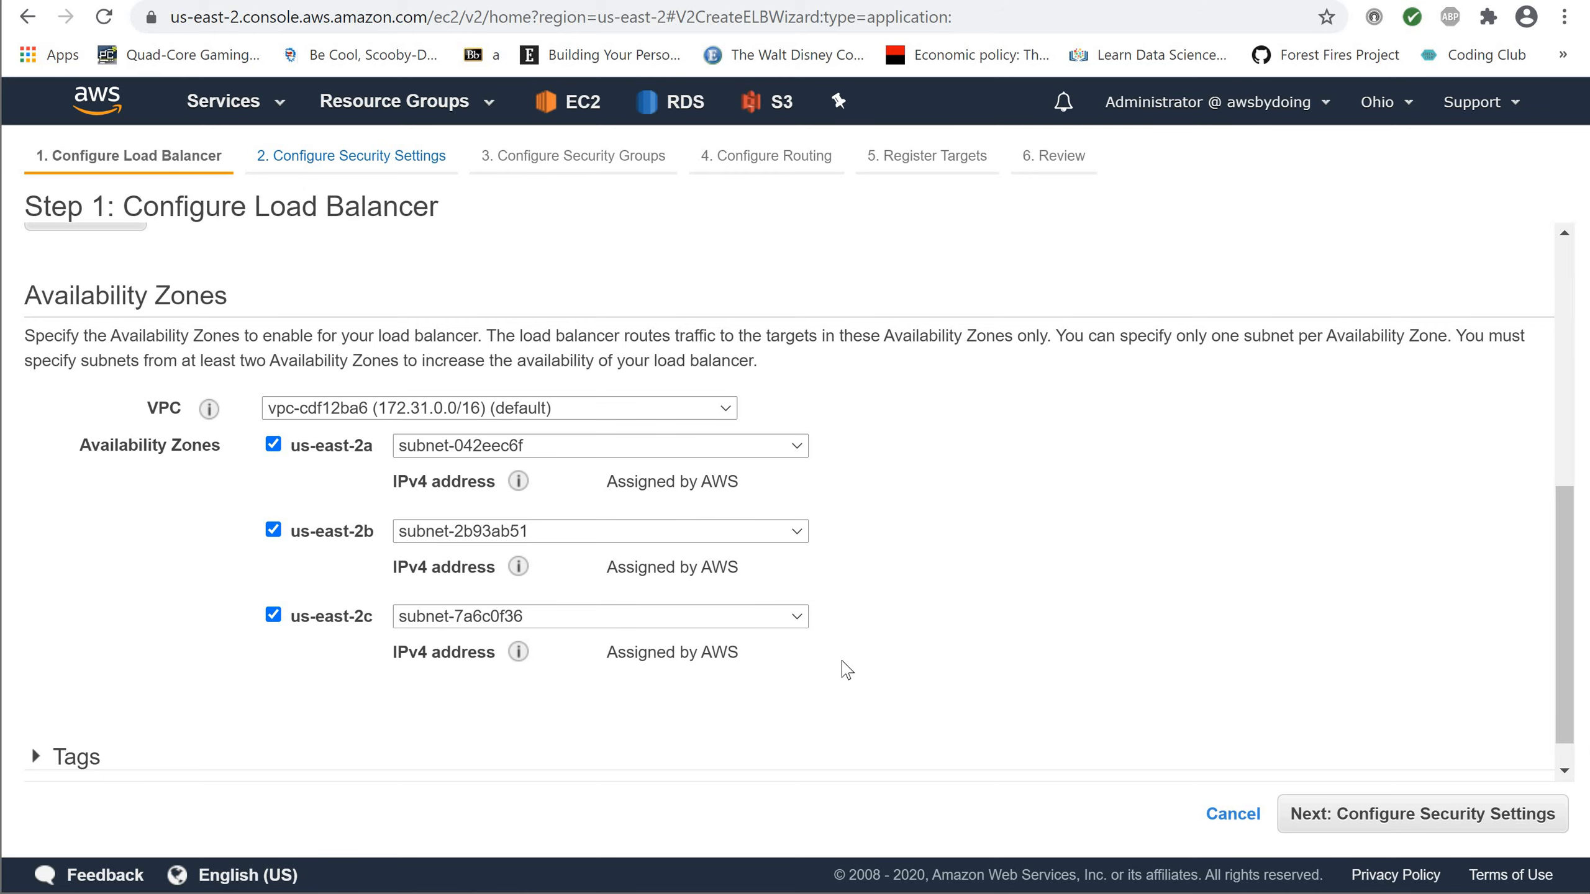
scroll(847, 670, "up", 2)
scroll(848, 670, "down", 2)
Step: Continue past the security settings without a secure listener and choose to create a new security group for the load balancer
left_click(1330, 816)
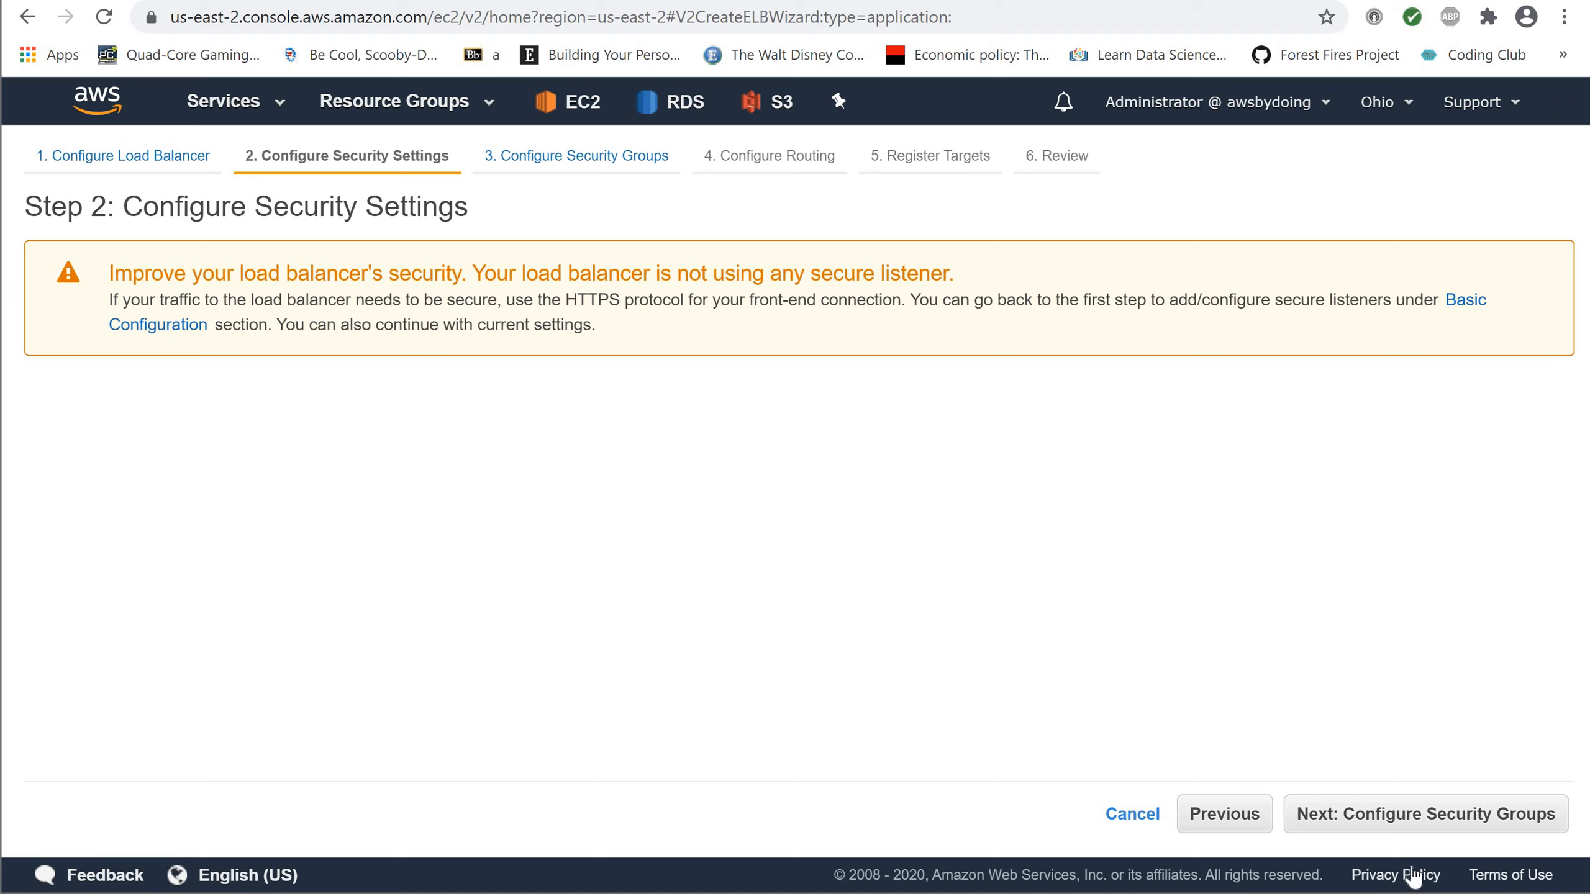
left_click(1371, 817)
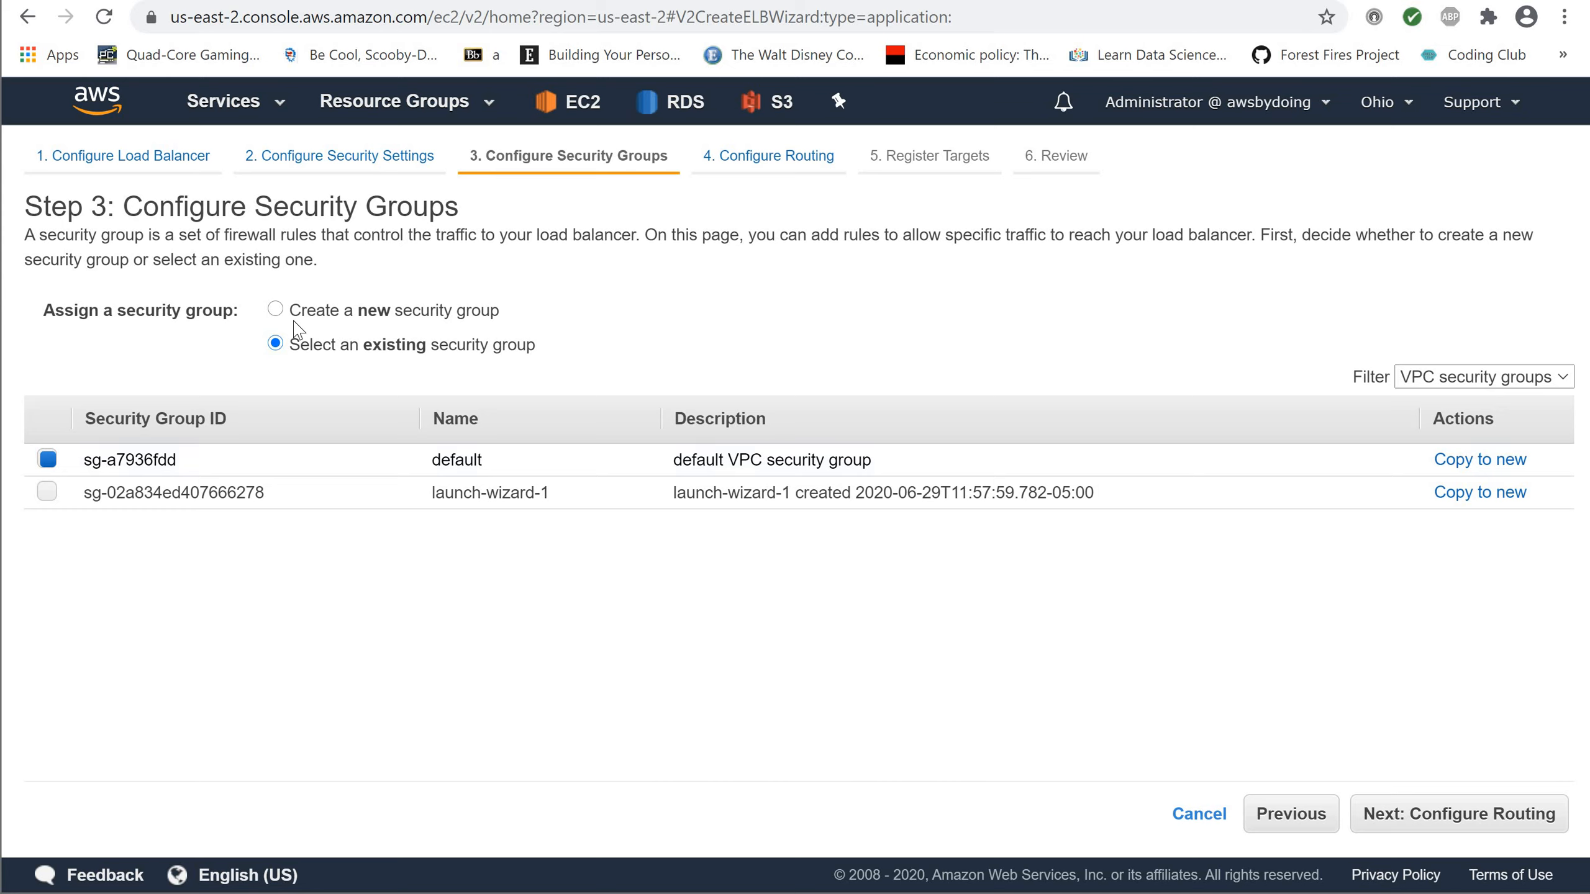
left_click(275, 309)
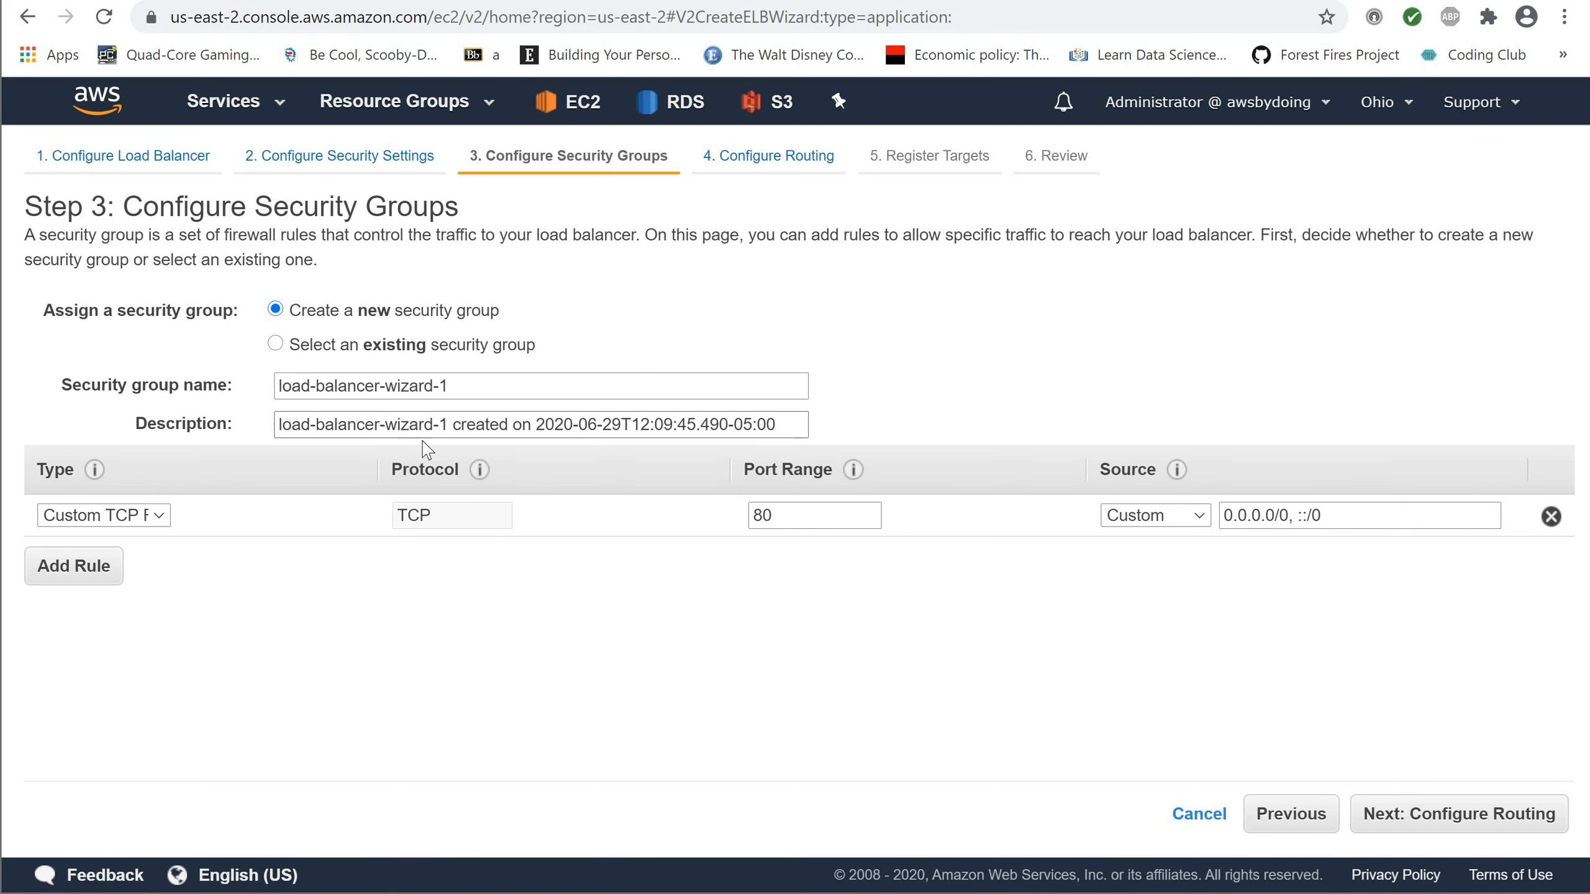
left_click(67, 586)
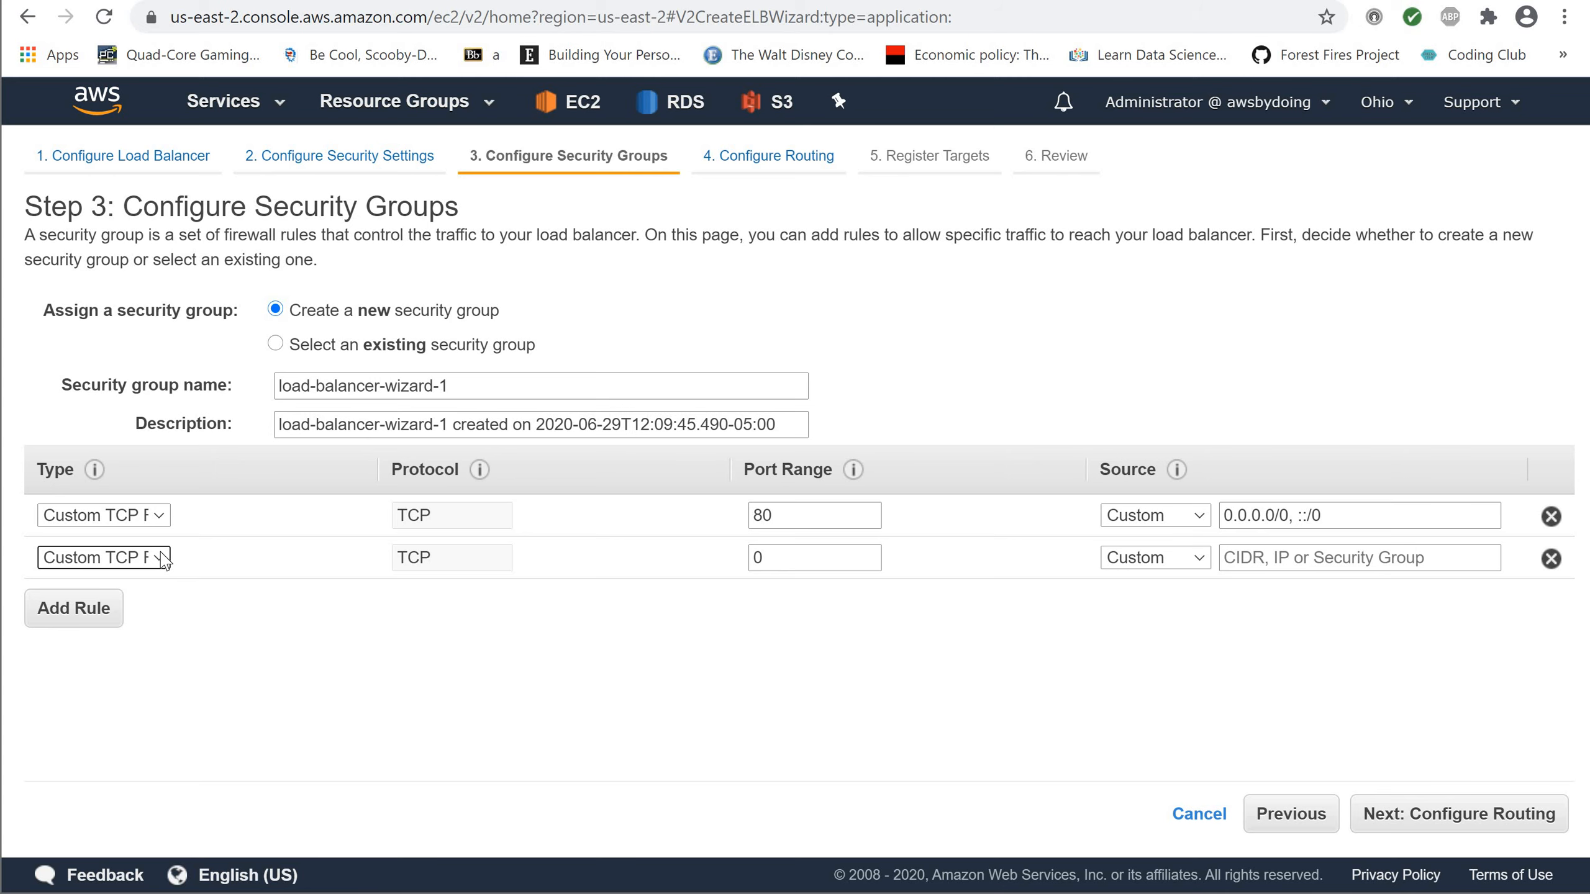
left_click(164, 558)
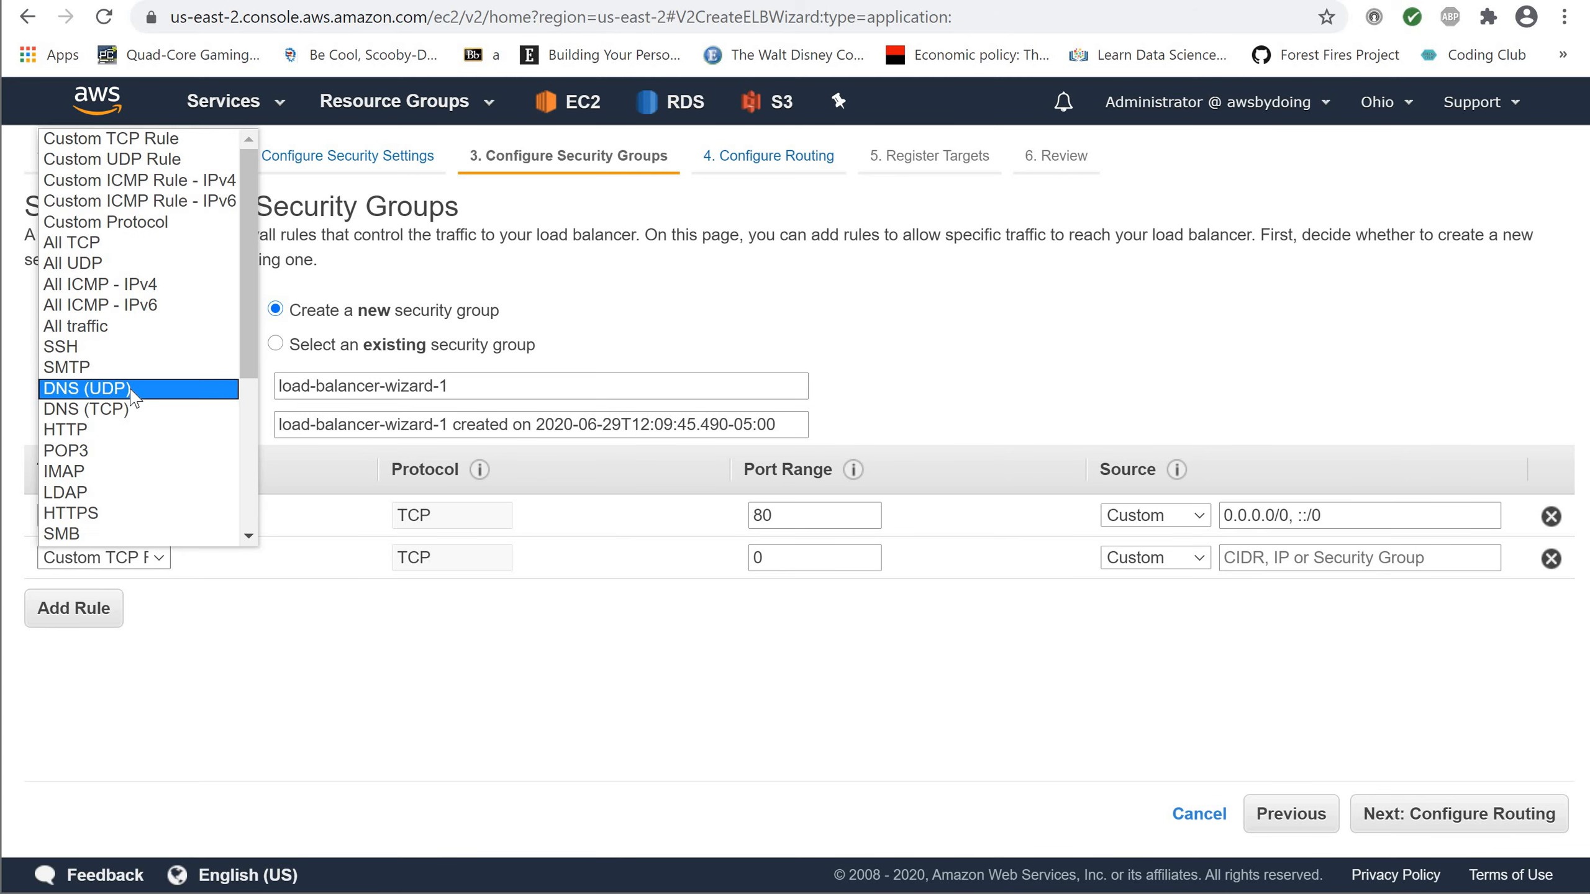
left_click(233, 664)
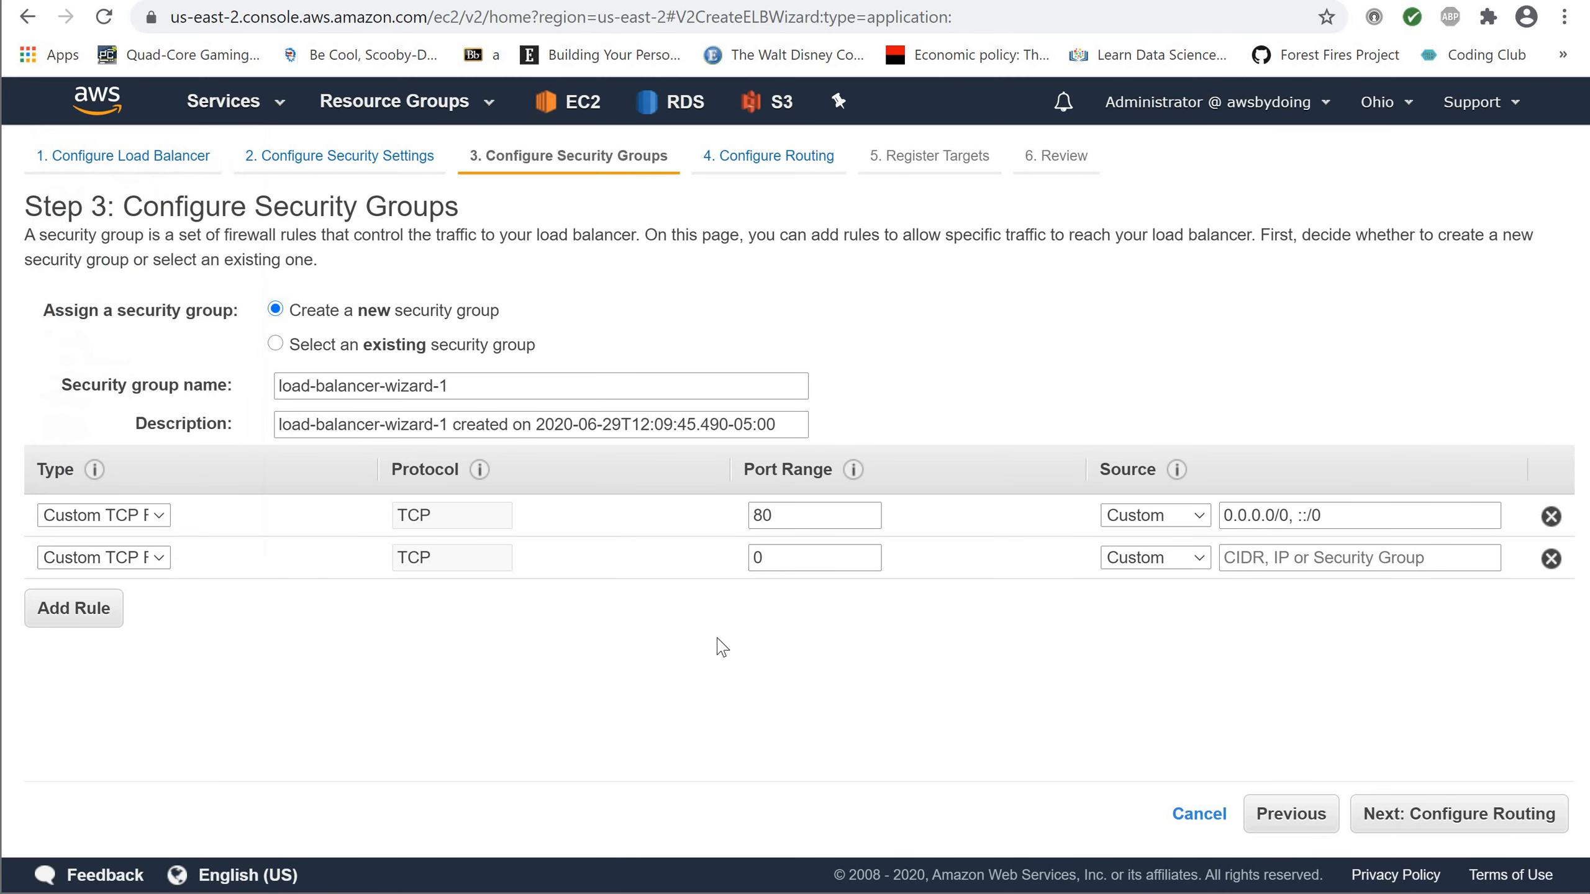
left_click(1551, 559)
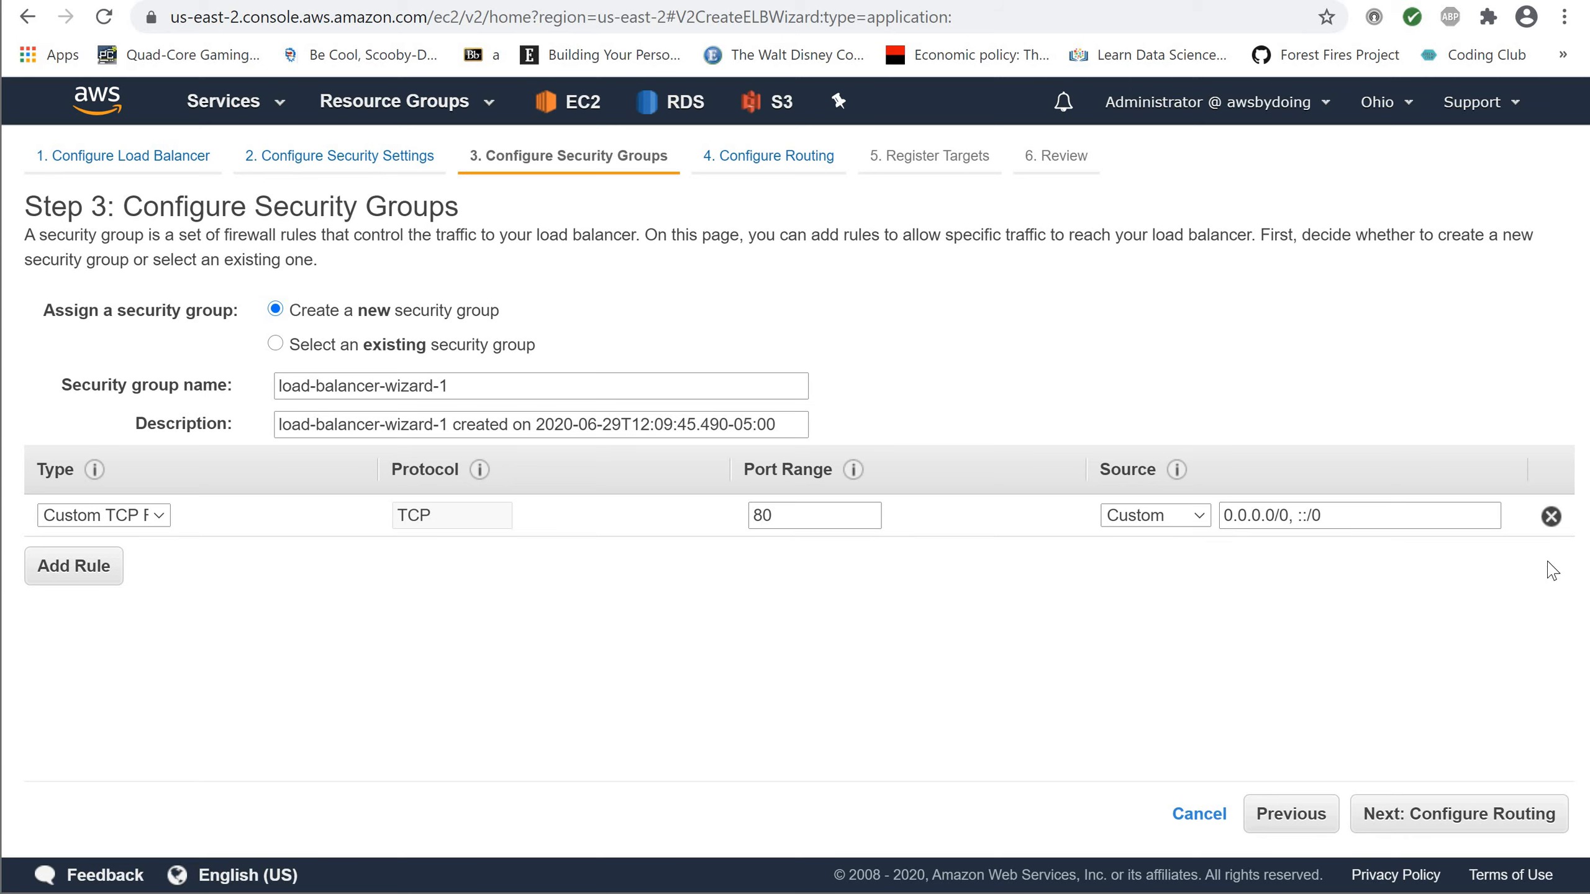
Step: Continue to the routing configuration and name the new target group mytargetgroup
left_click(1405, 818)
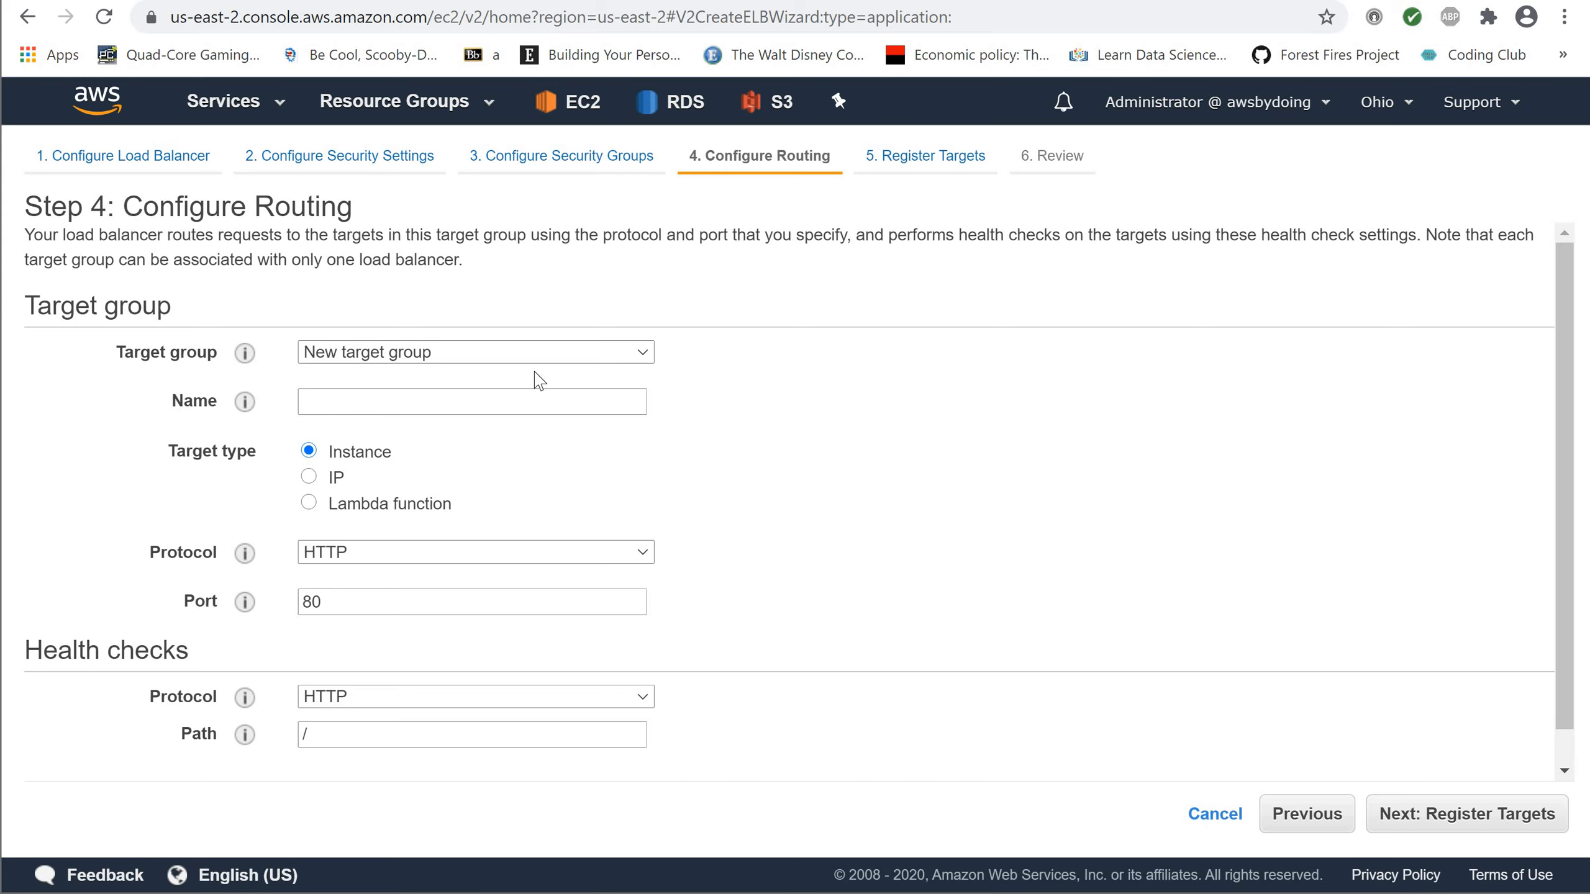
left_click(651, 355)
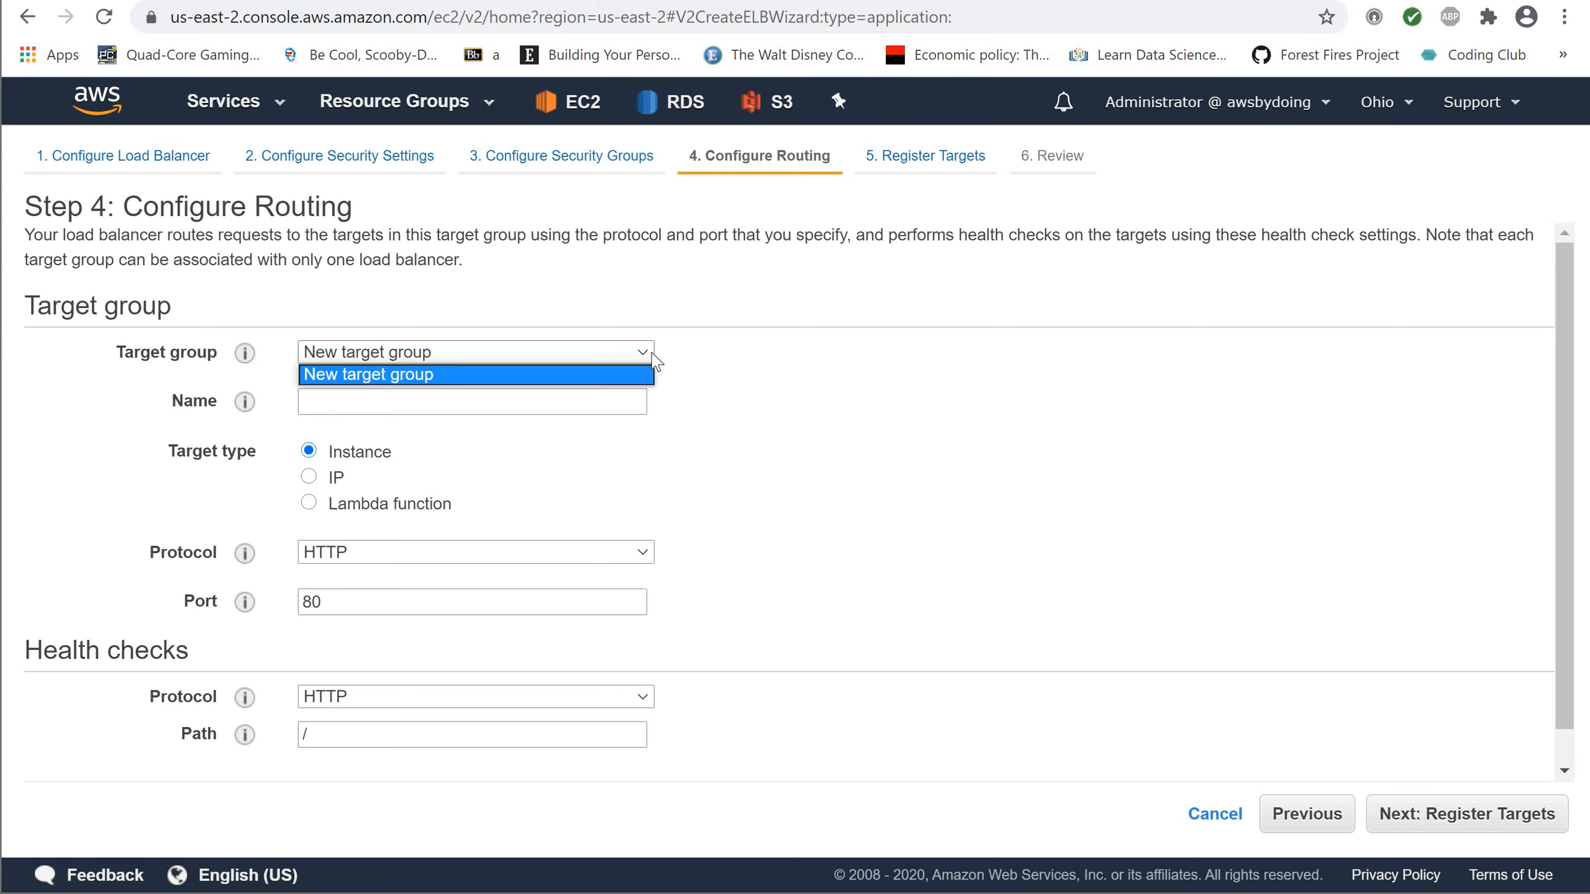
left_click(611, 374)
left_click(487, 403)
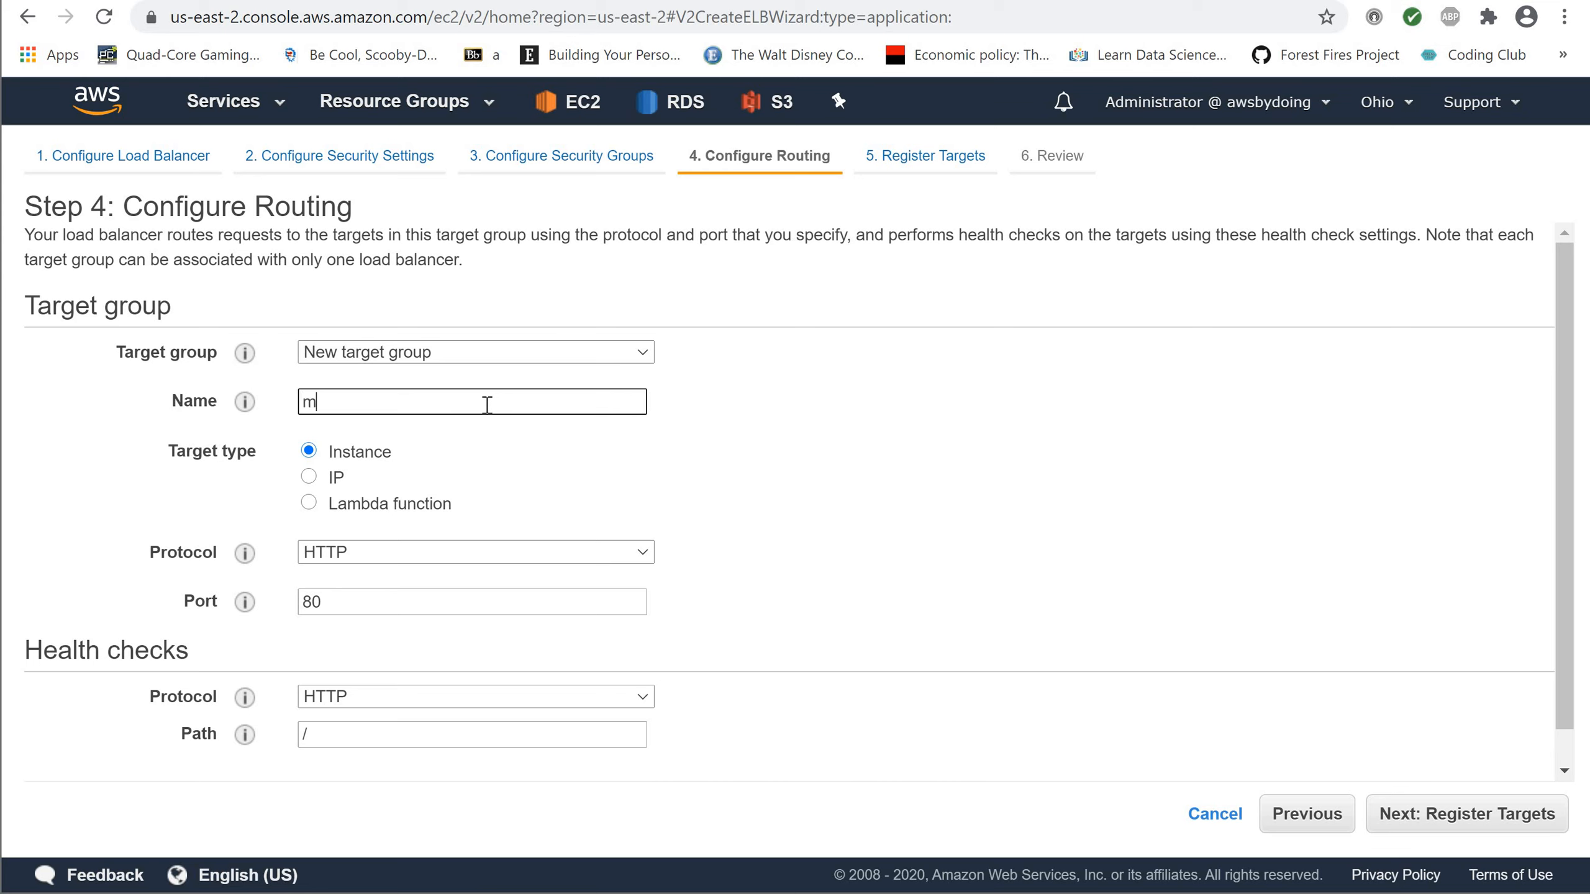
type("mytargetgroup")
Step: Try the IP and Lambda function target types and the Lambda health check option, restoring the Instance target type
left_click(308, 478)
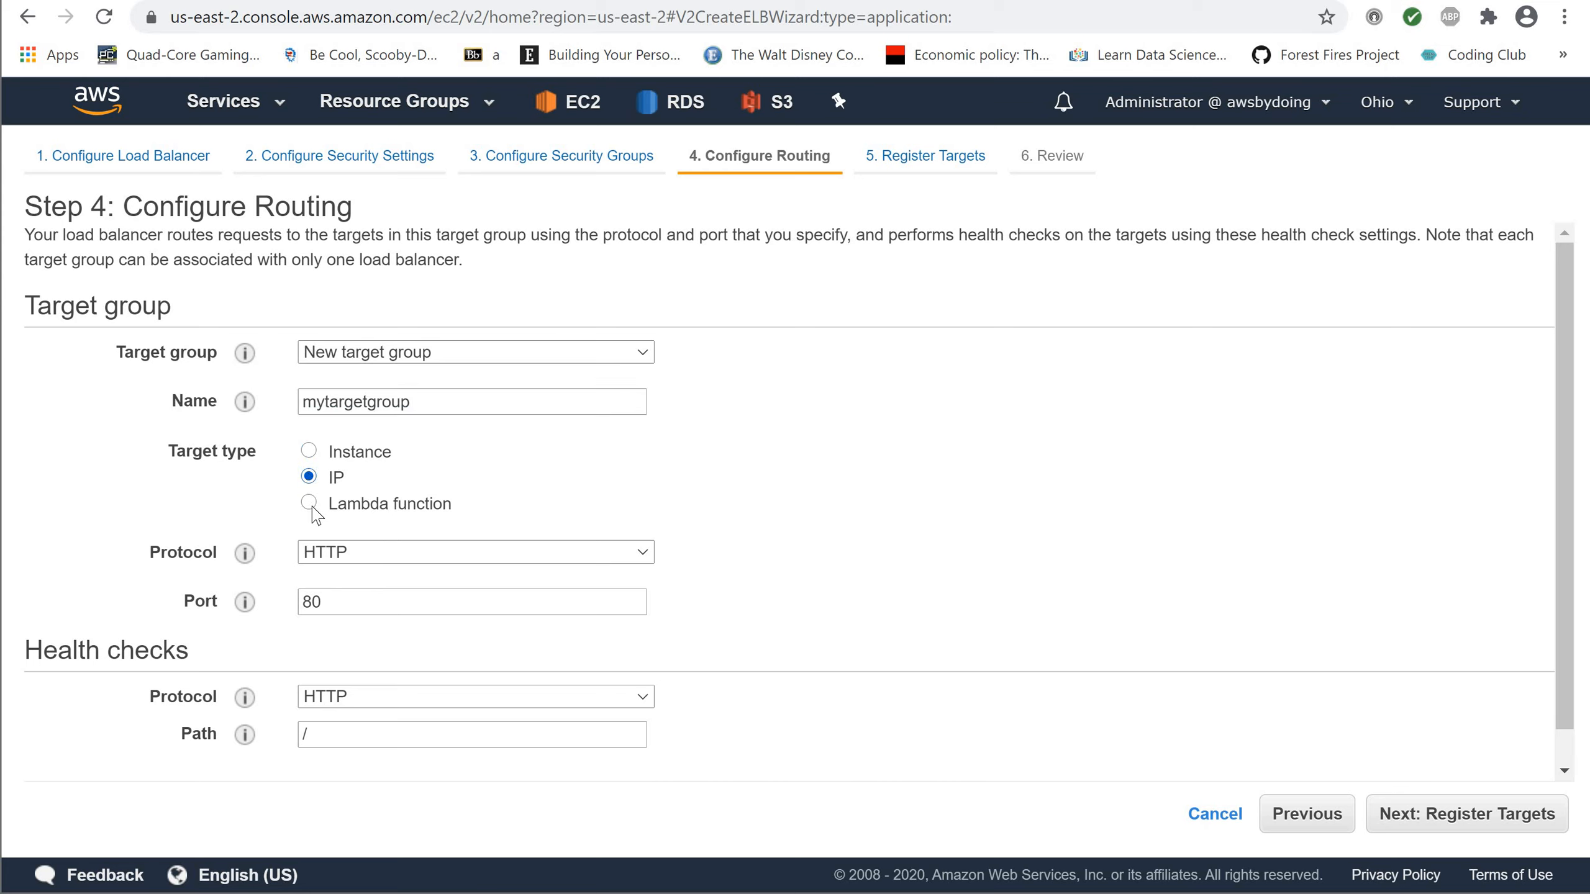
left_click(309, 503)
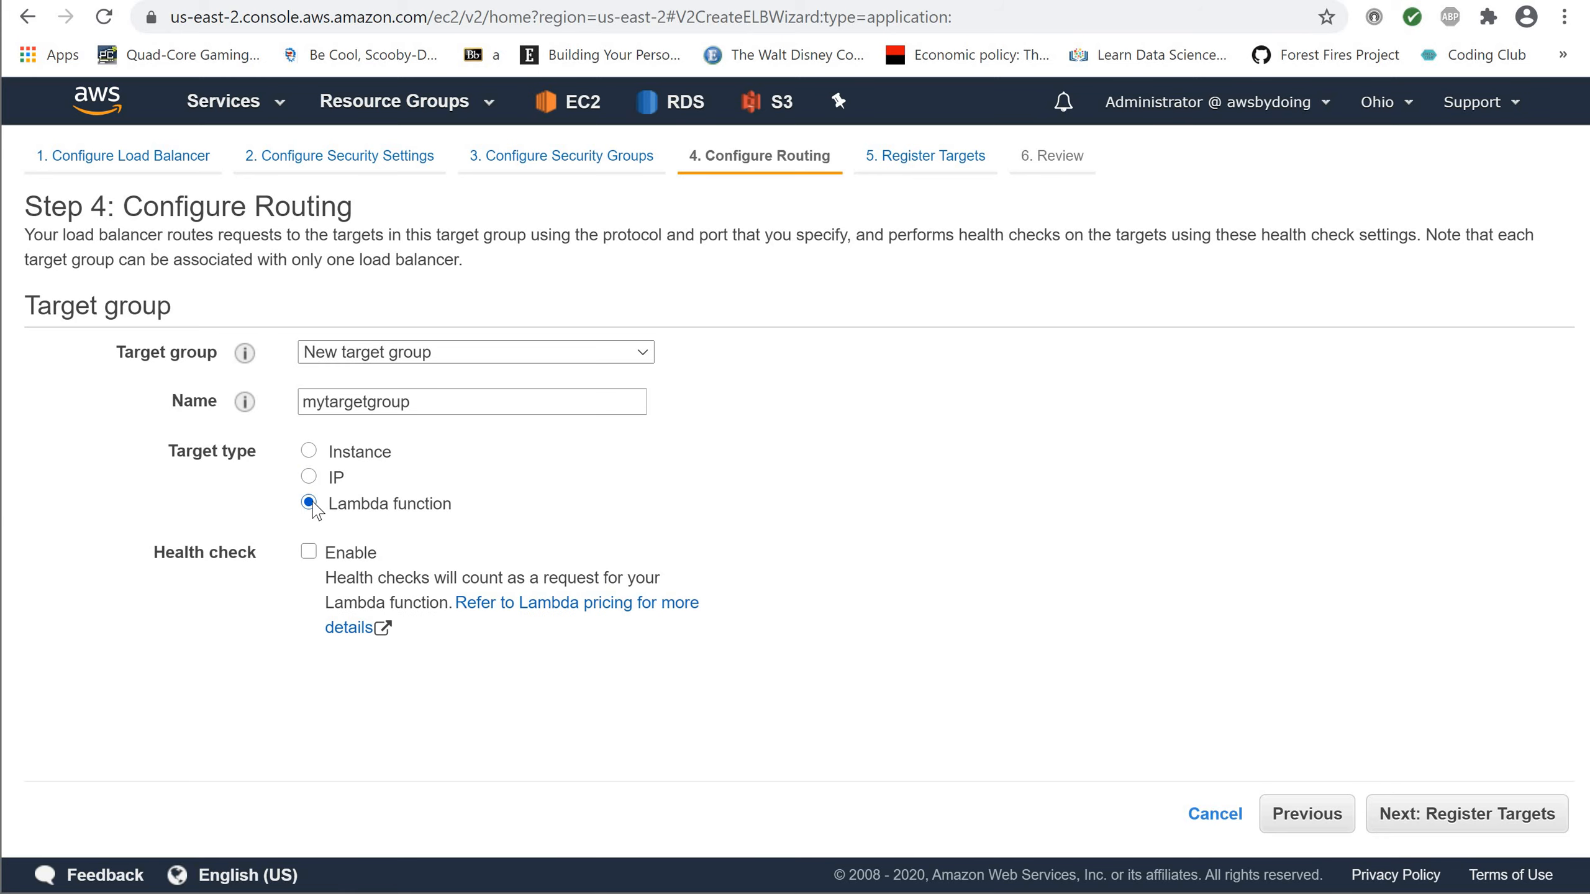
left_click(309, 451)
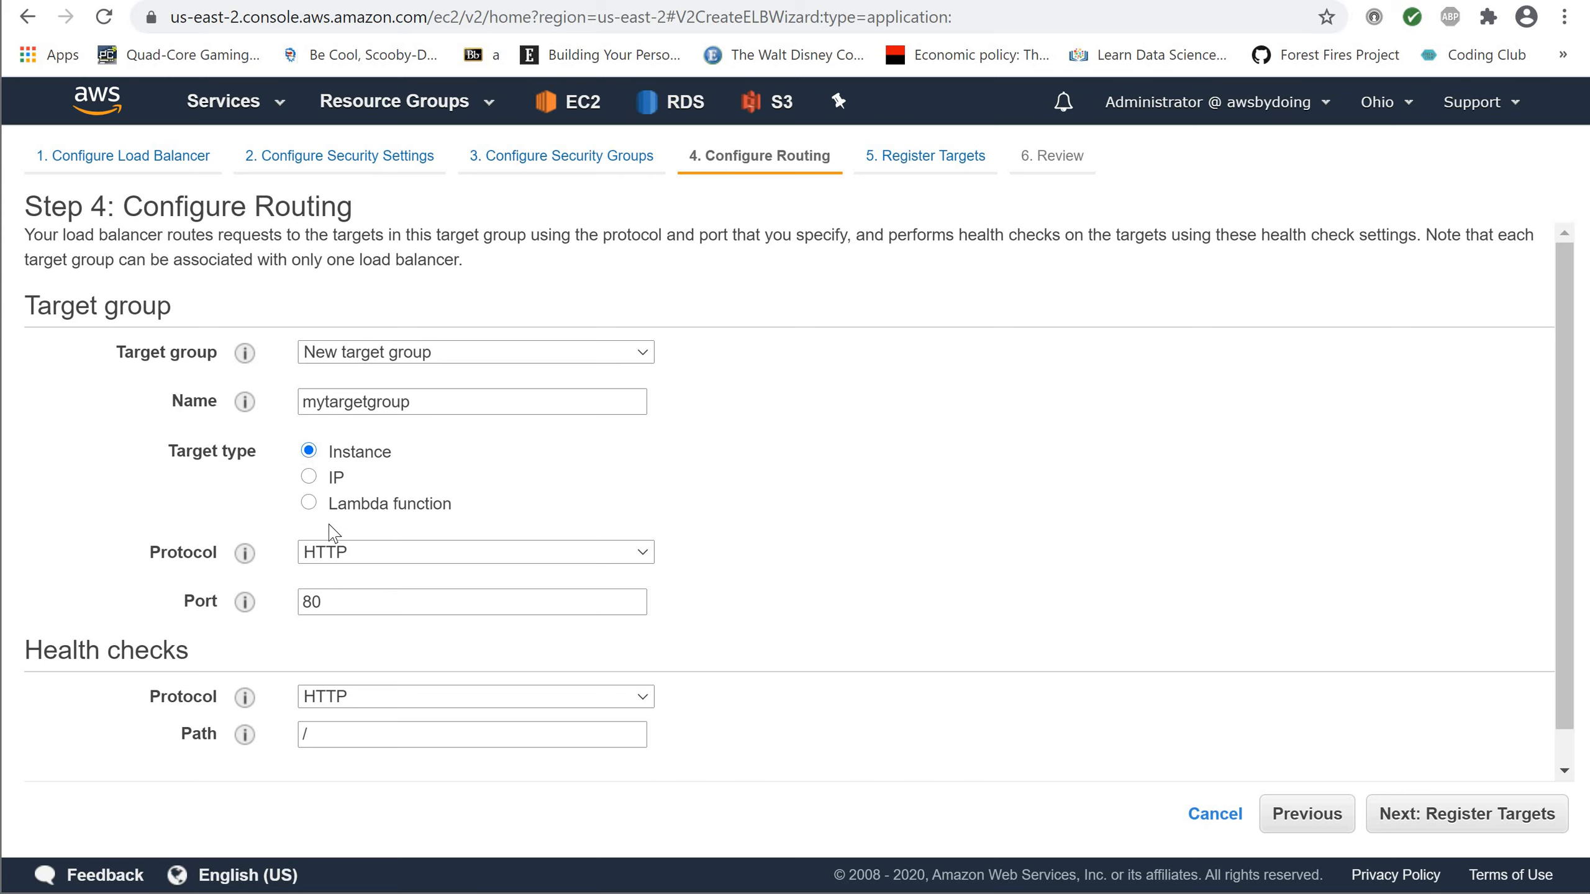
left_click(641, 553)
left_click(632, 572)
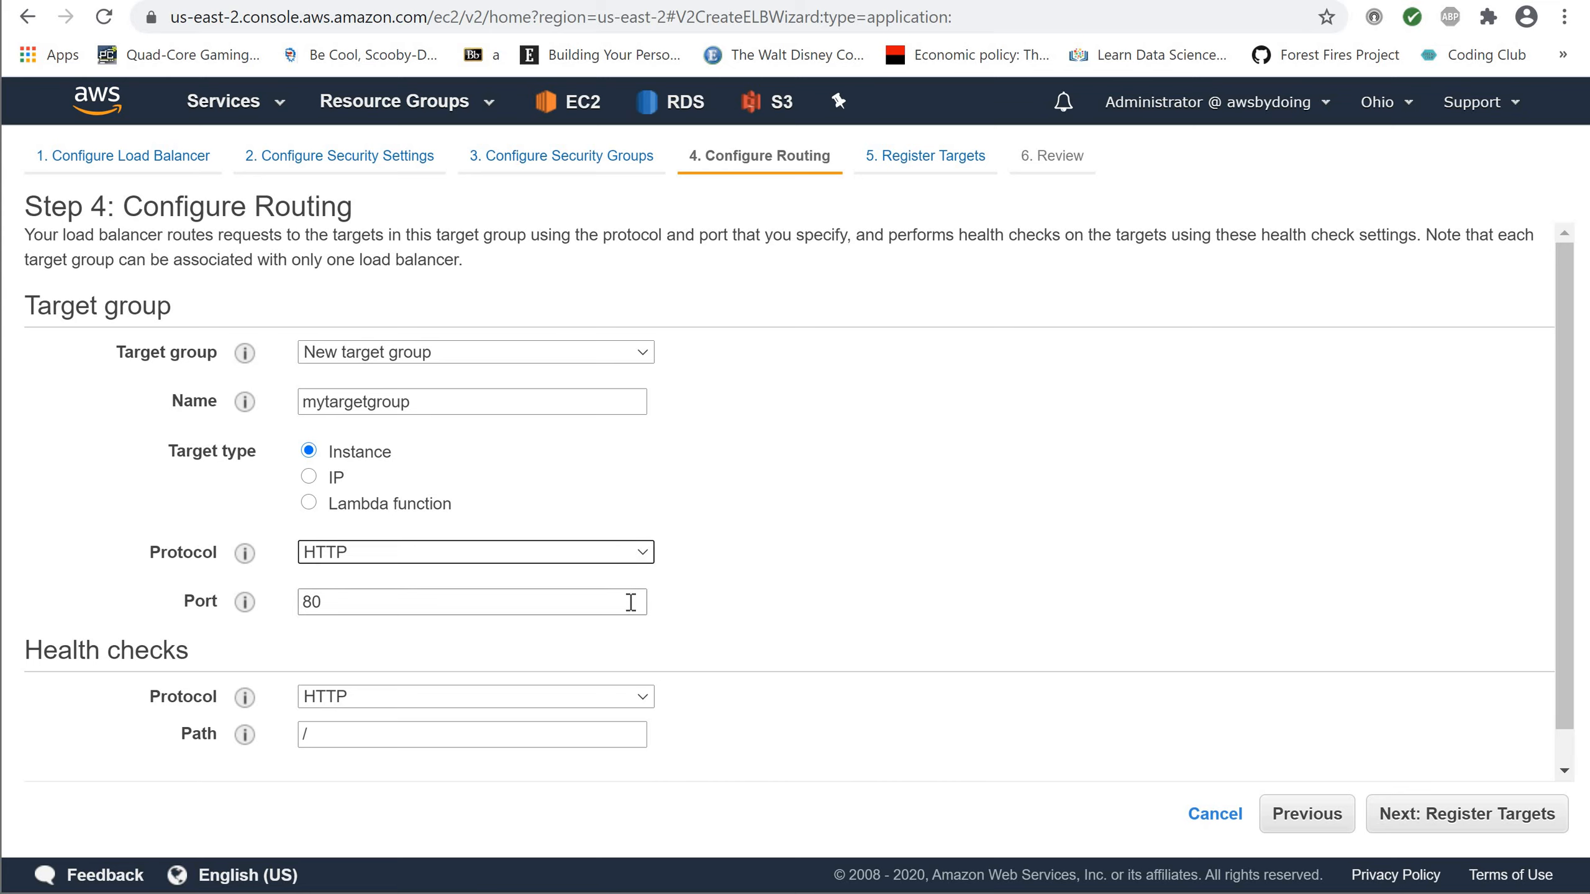
left_click(631, 601)
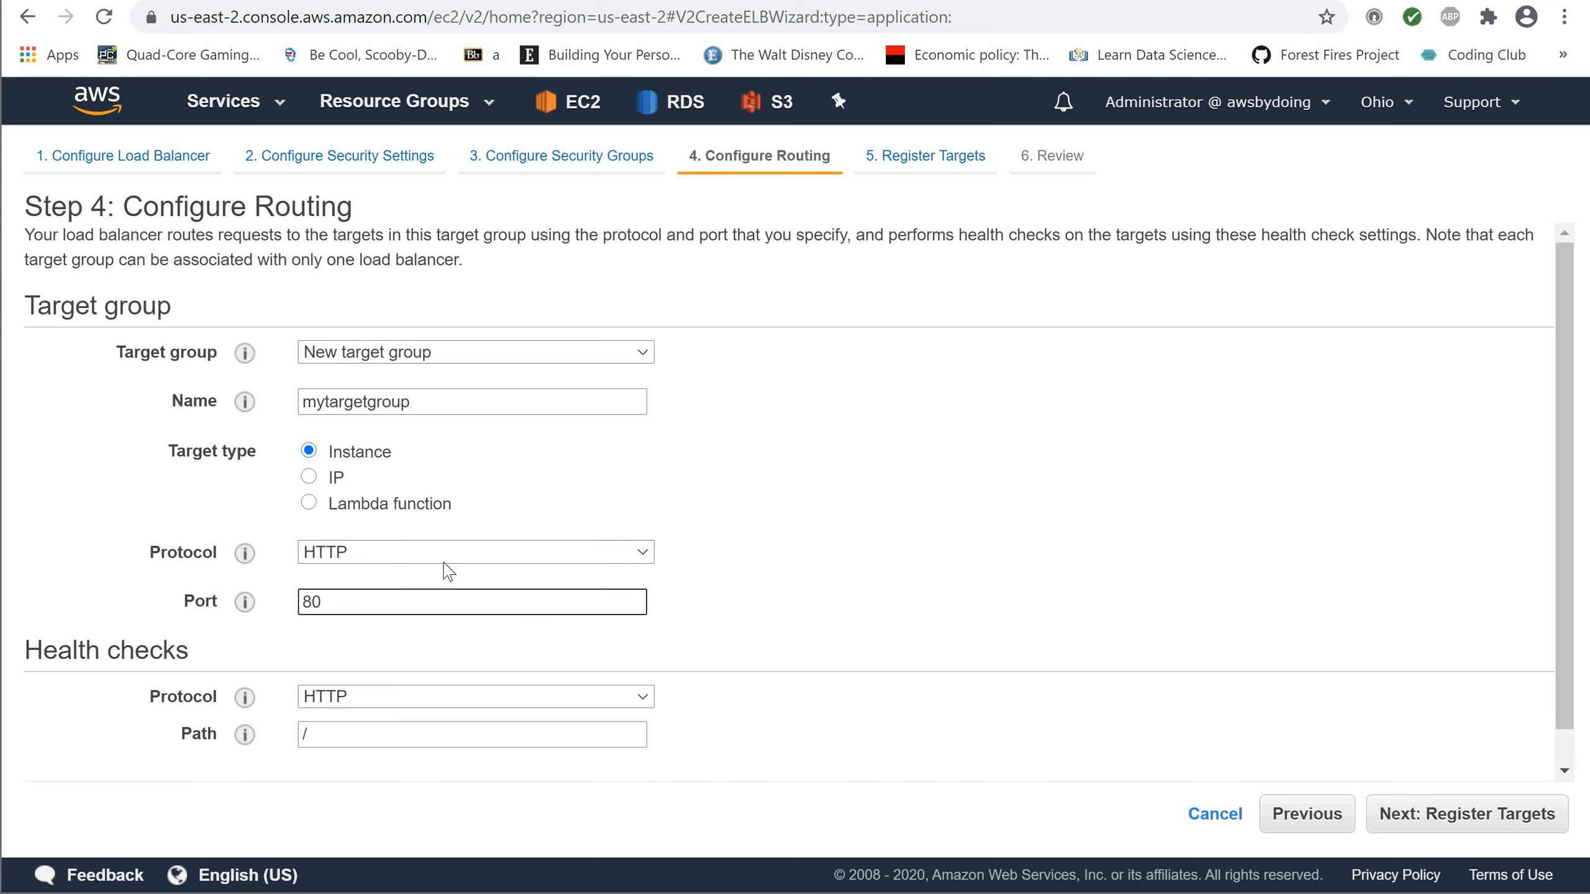
left_click(310, 505)
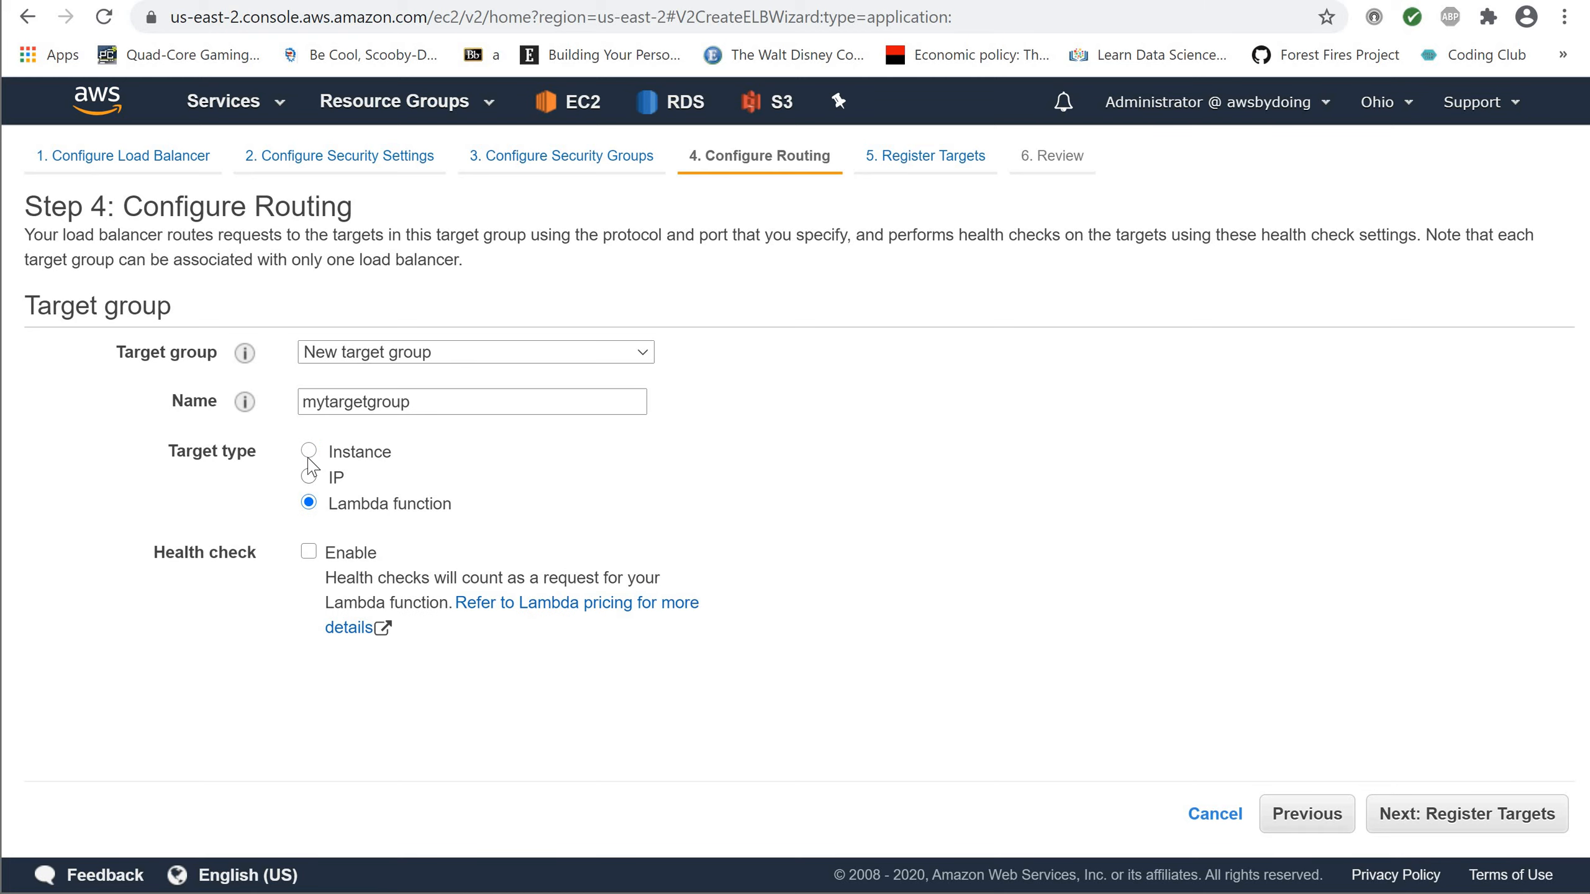
left_click(308, 550)
left_click(308, 550)
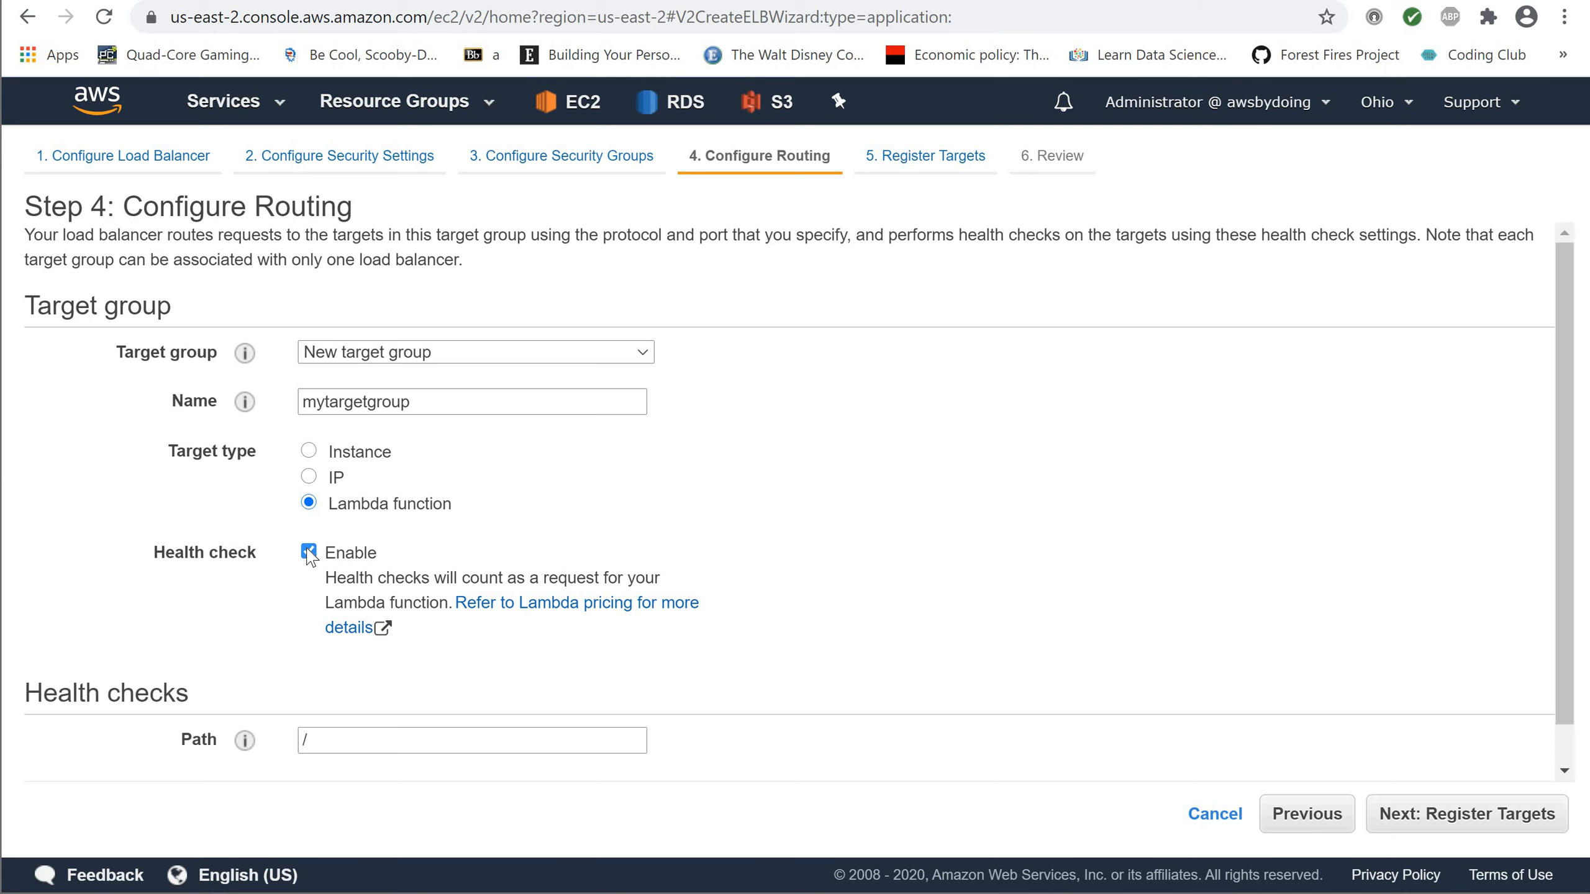
left_click(312, 452)
Step: Continue to target registration and add both running EC2 instances to the registered targets on port 80
scroll(496, 543, "down", 1)
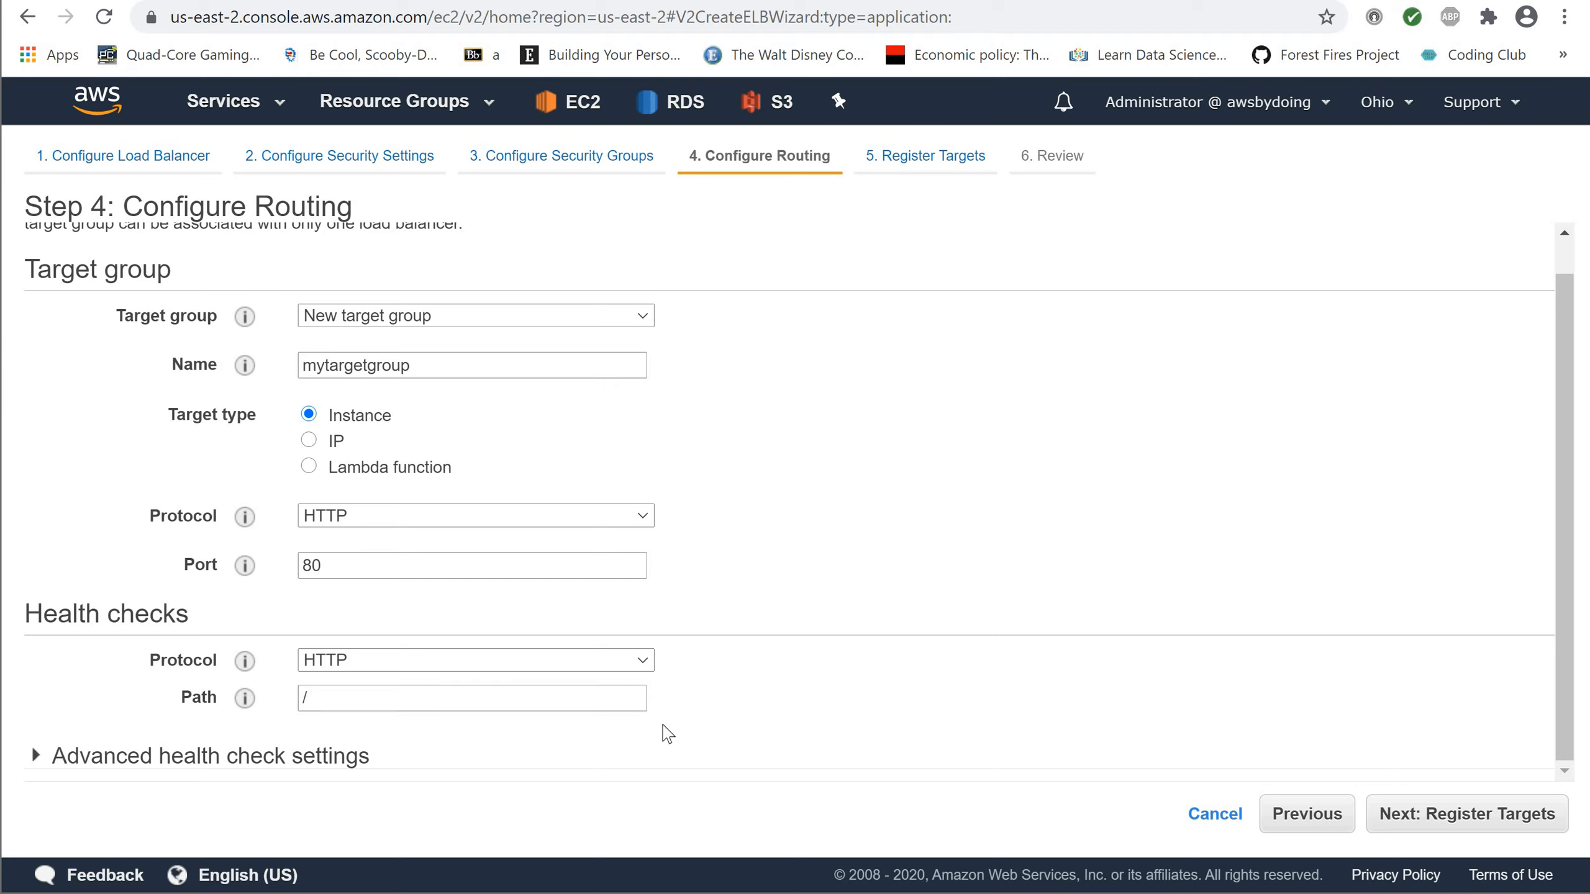
left_click(1428, 835)
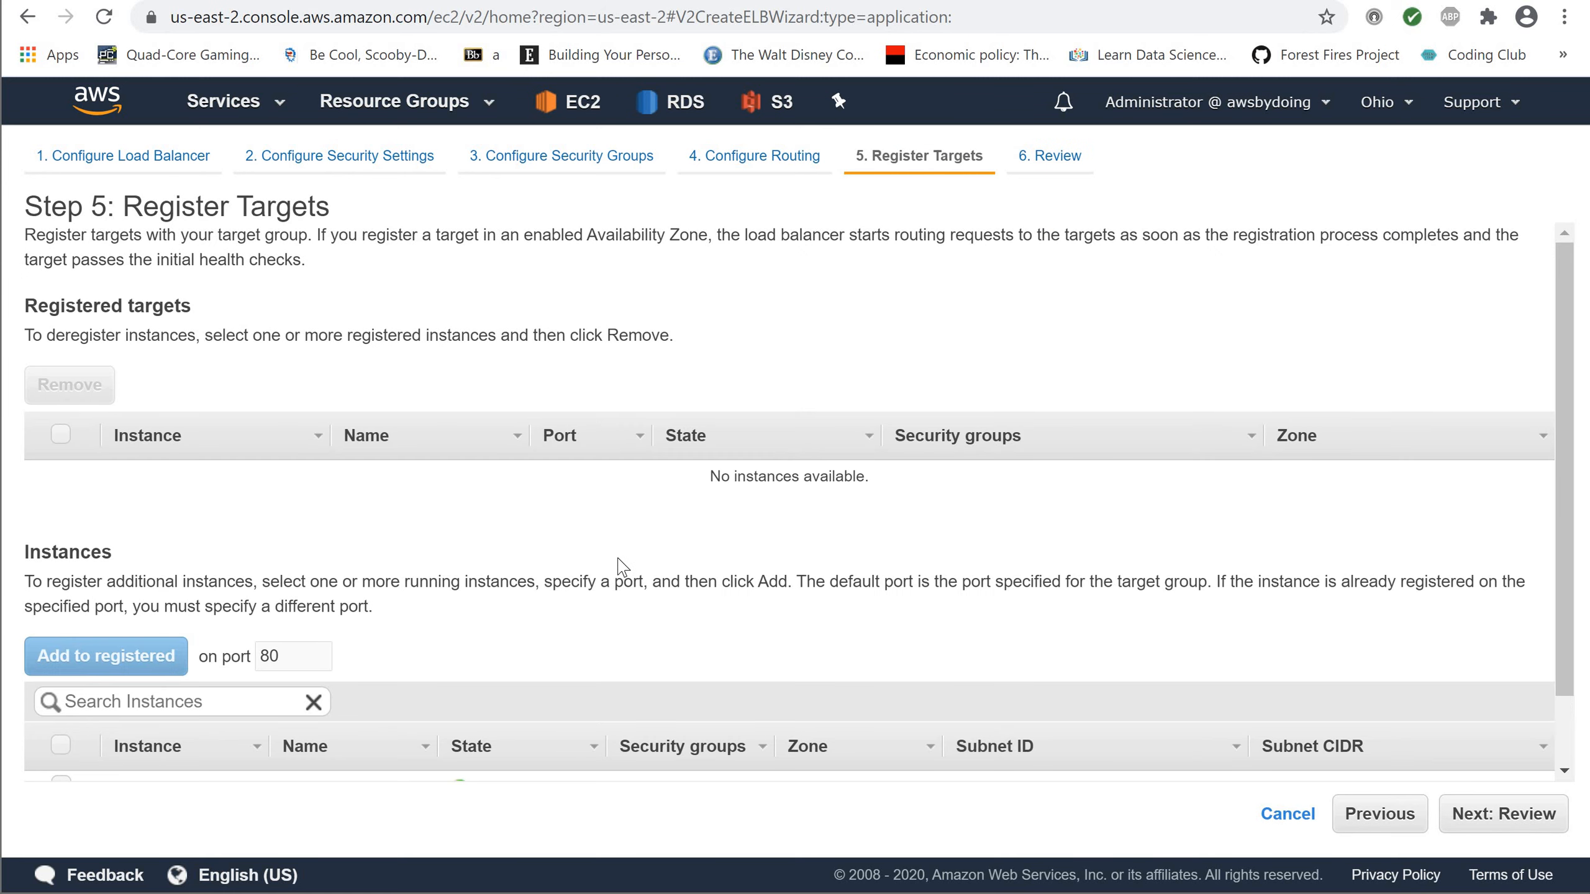
scroll(621, 567, "down", 1)
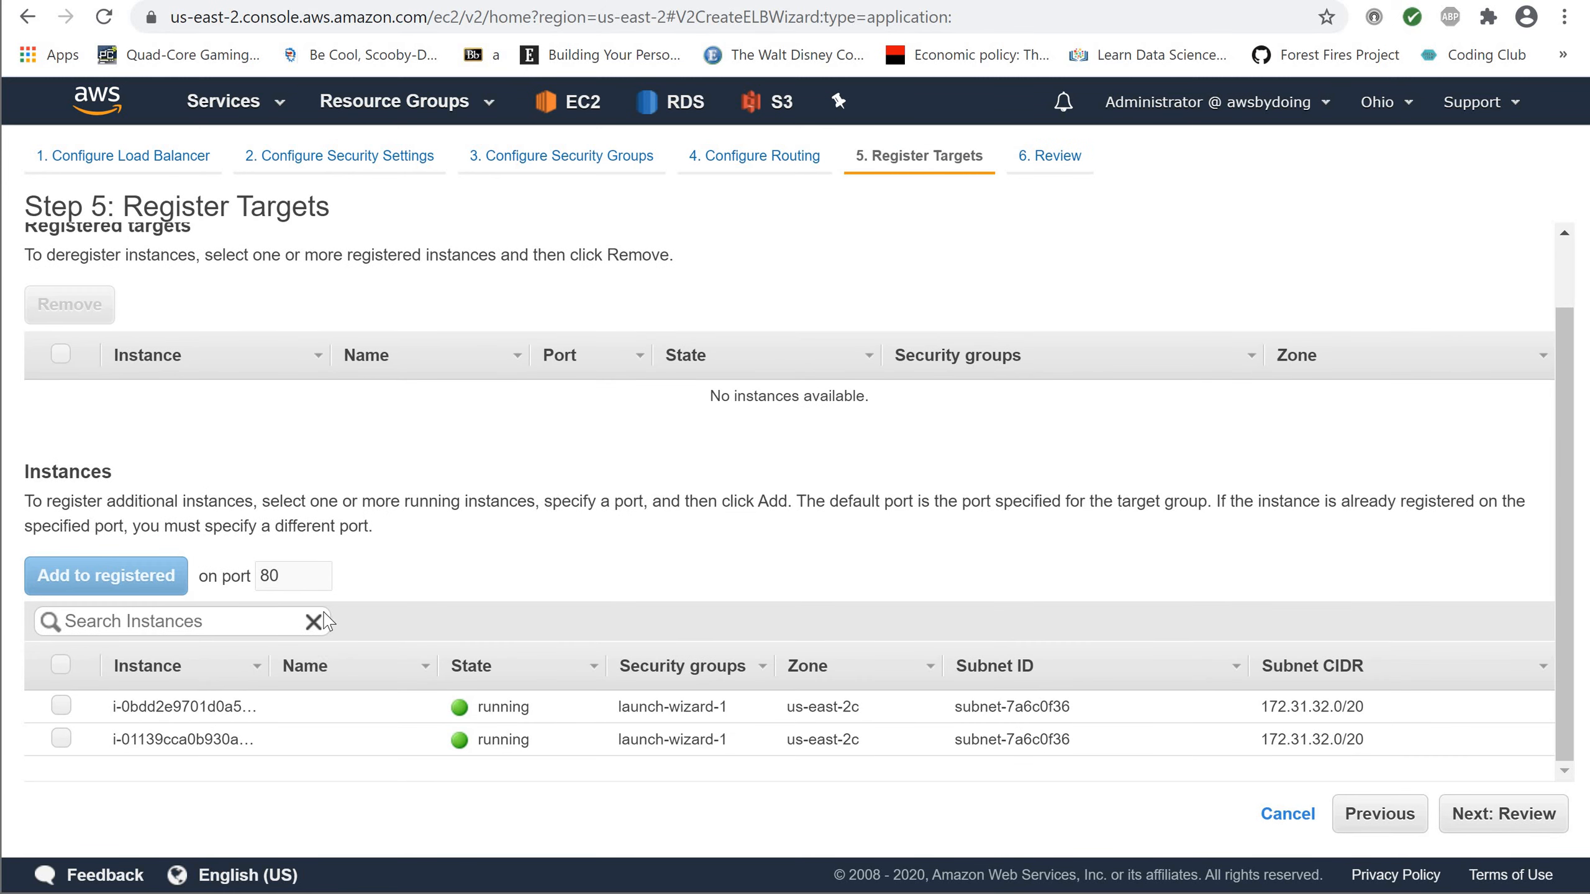
left_click(61, 705)
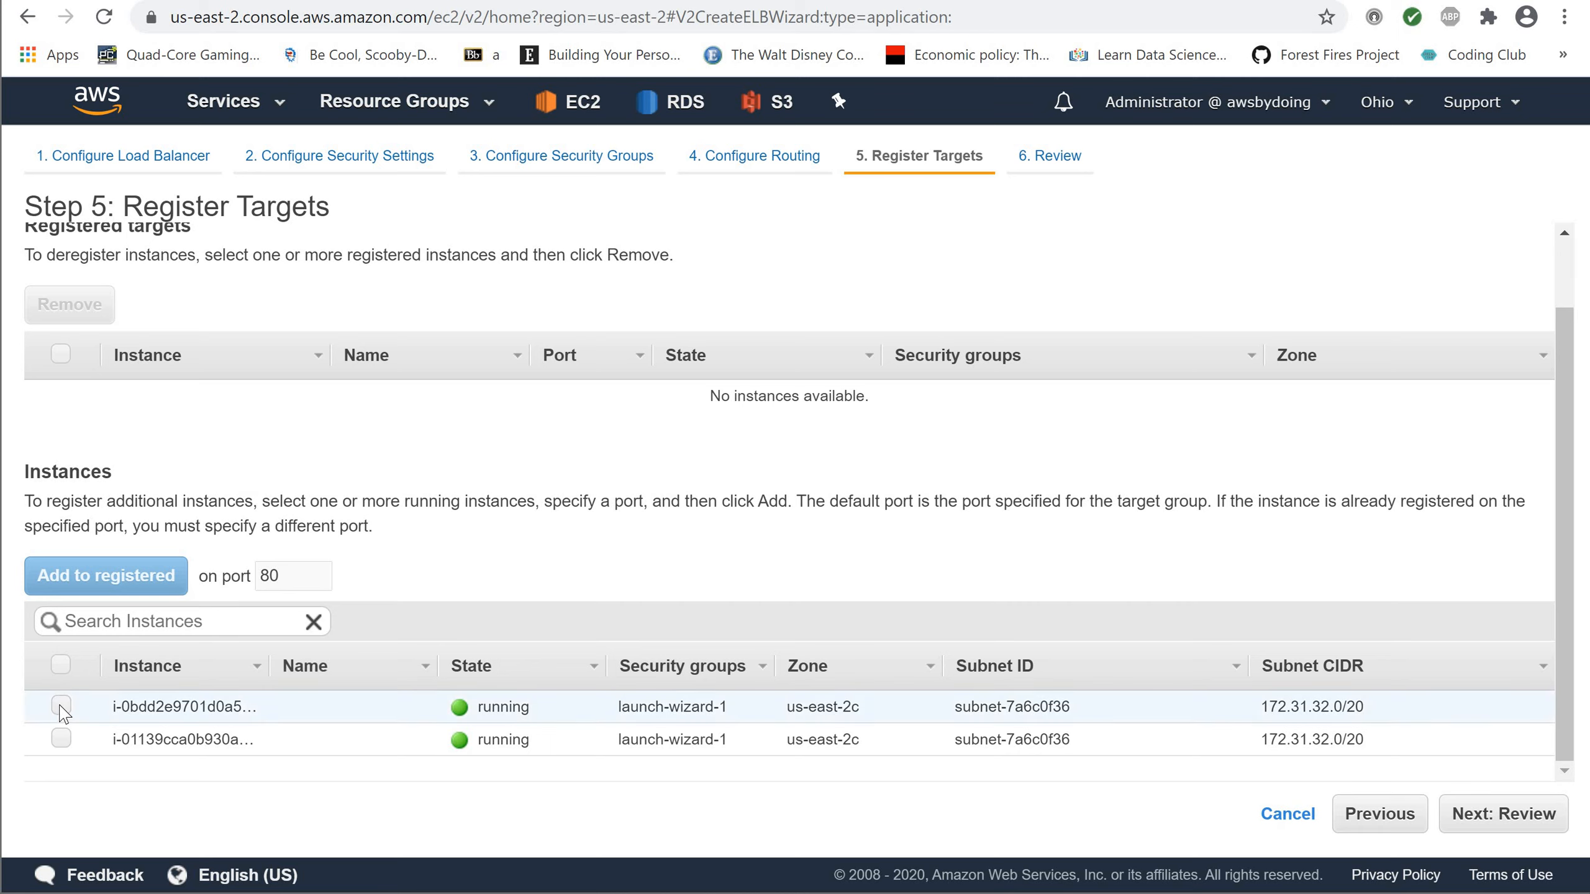
left_click(62, 740)
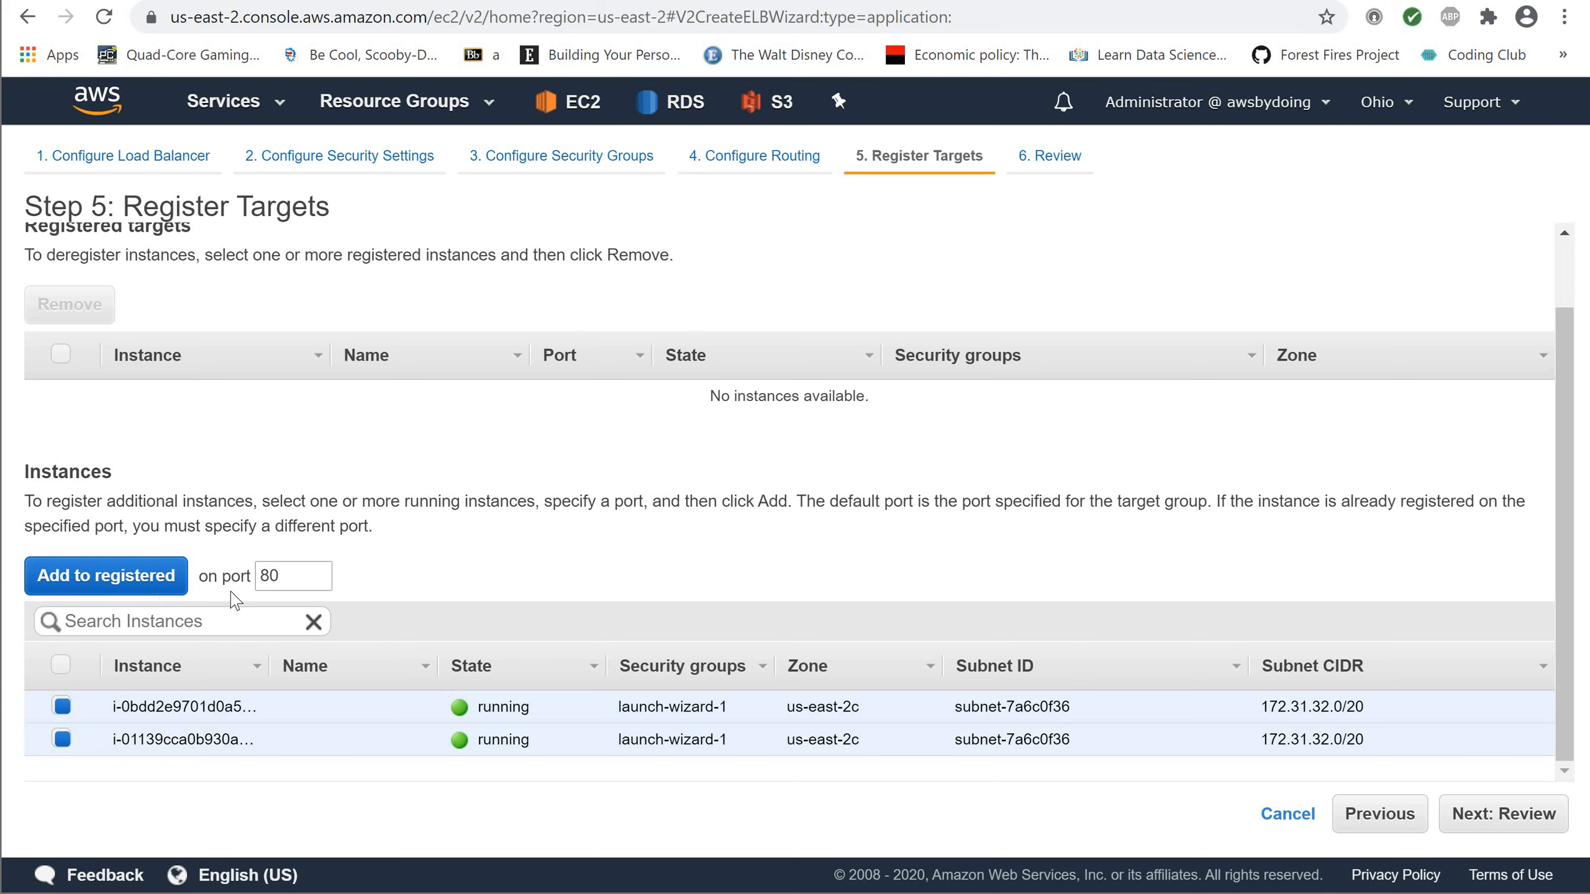
left_click(285, 575)
left_click_drag(249, 568, 247, 569)
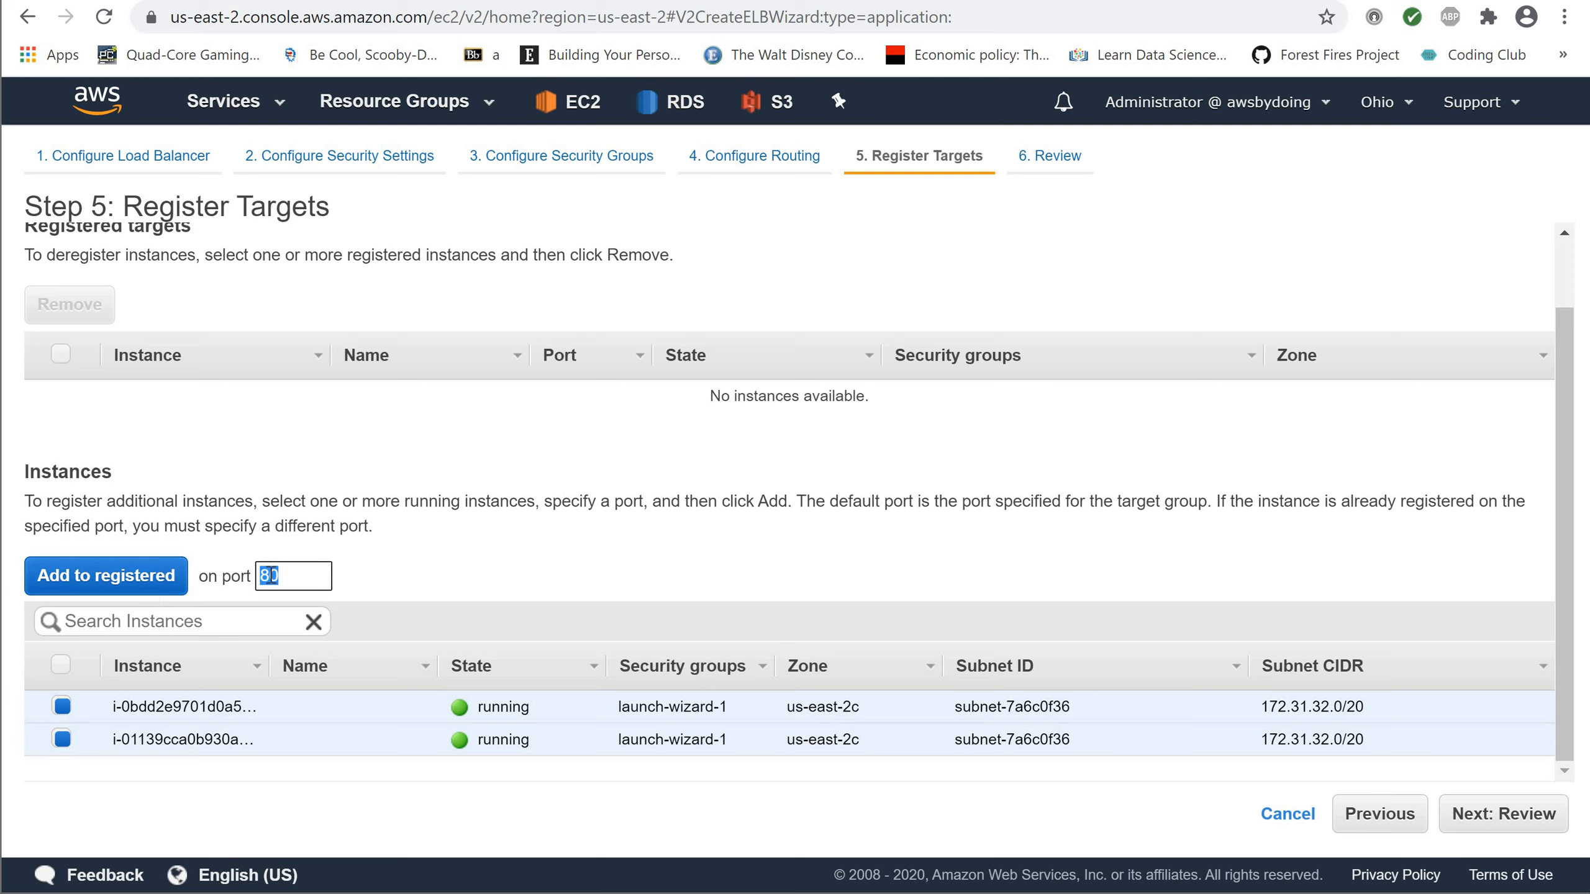
left_click(394, 570)
left_click(131, 576)
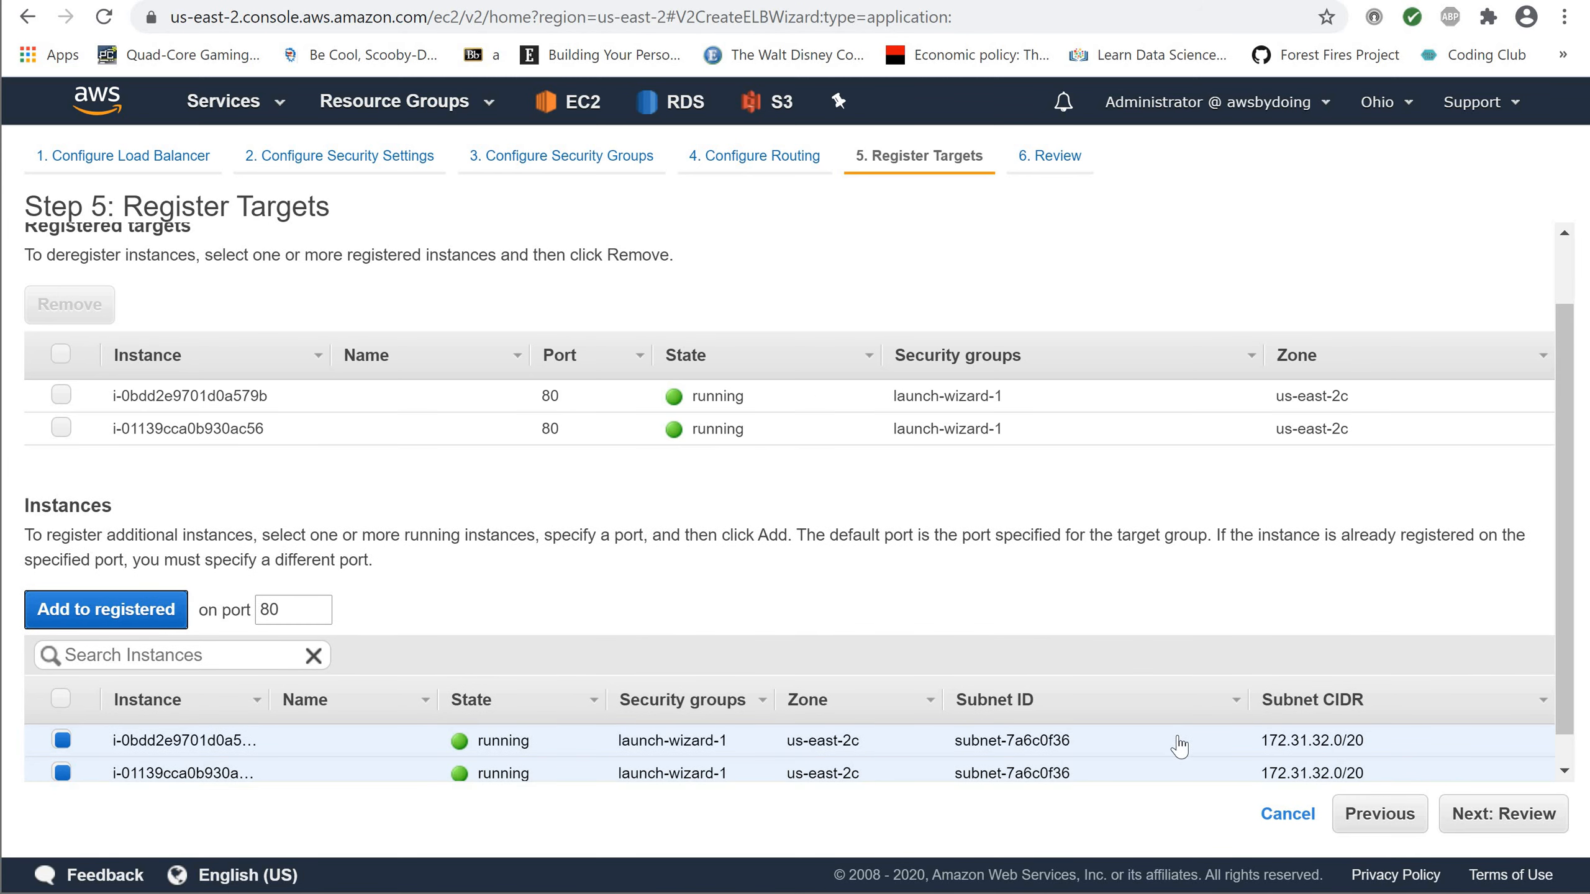
Step: Review the load balancer's configuration, create it, and close the creation status page
left_click(1480, 828)
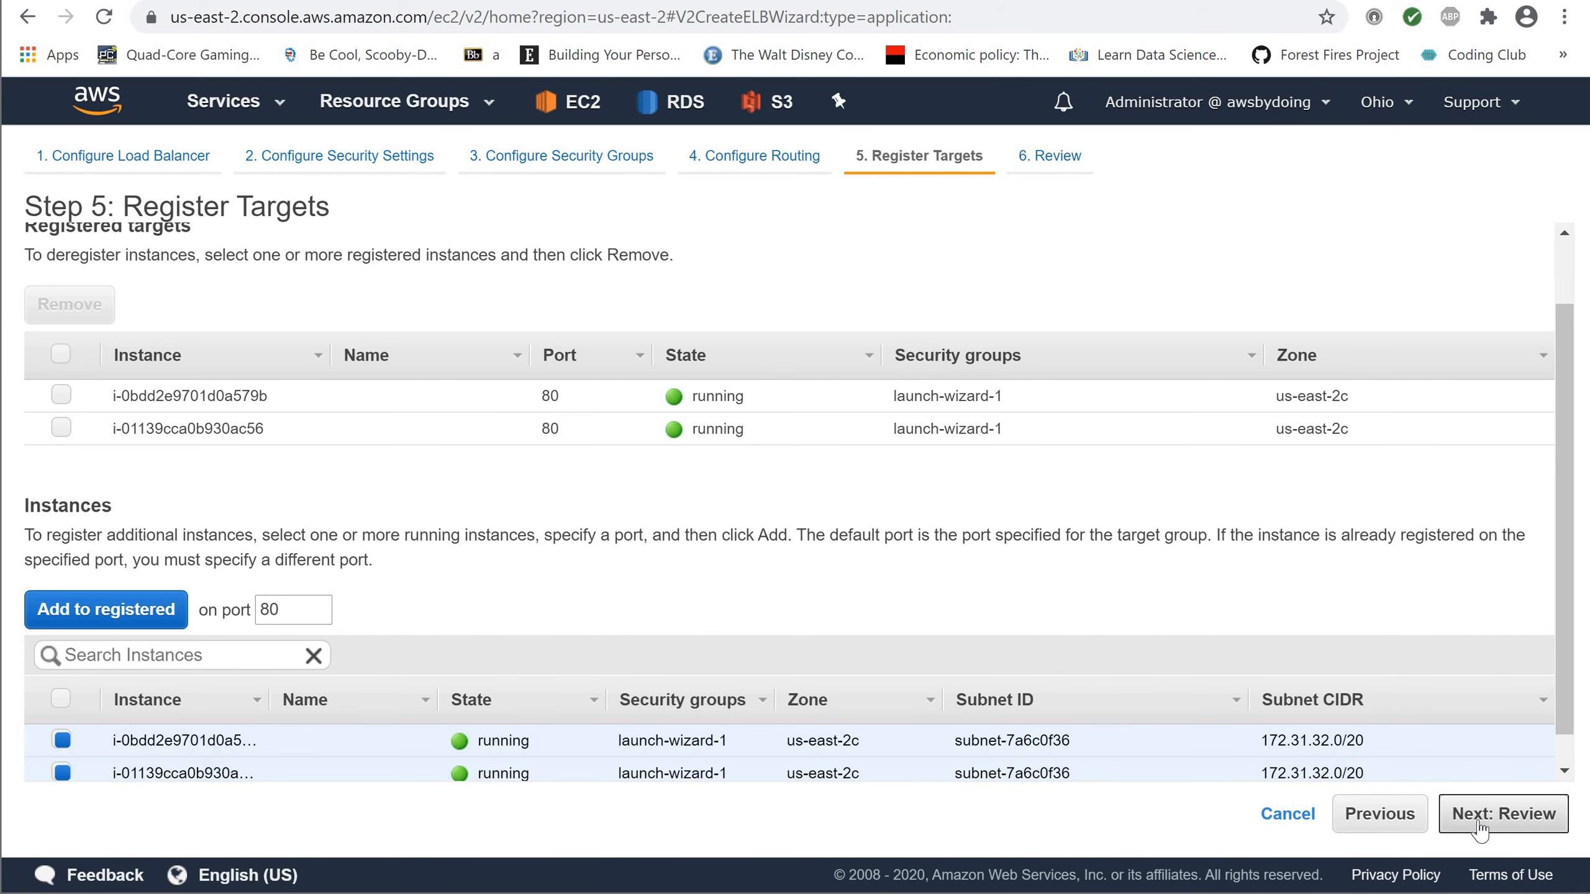
scroll(596, 553, "down", 5)
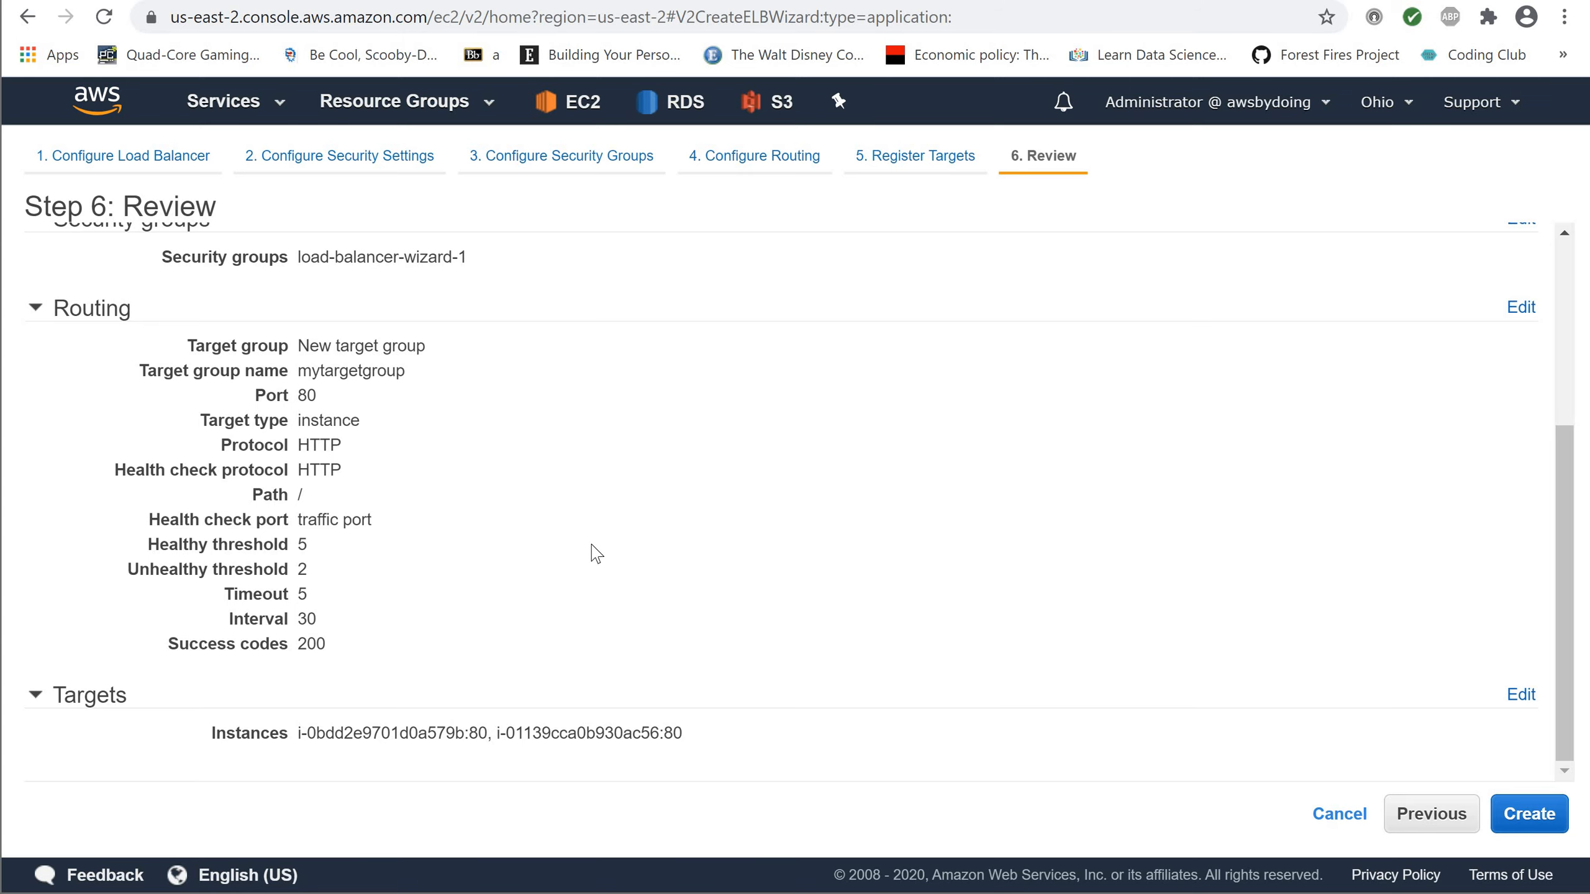
scroll(595, 553, "up", 4)
scroll(589, 550, "down", 4)
left_click(1530, 814)
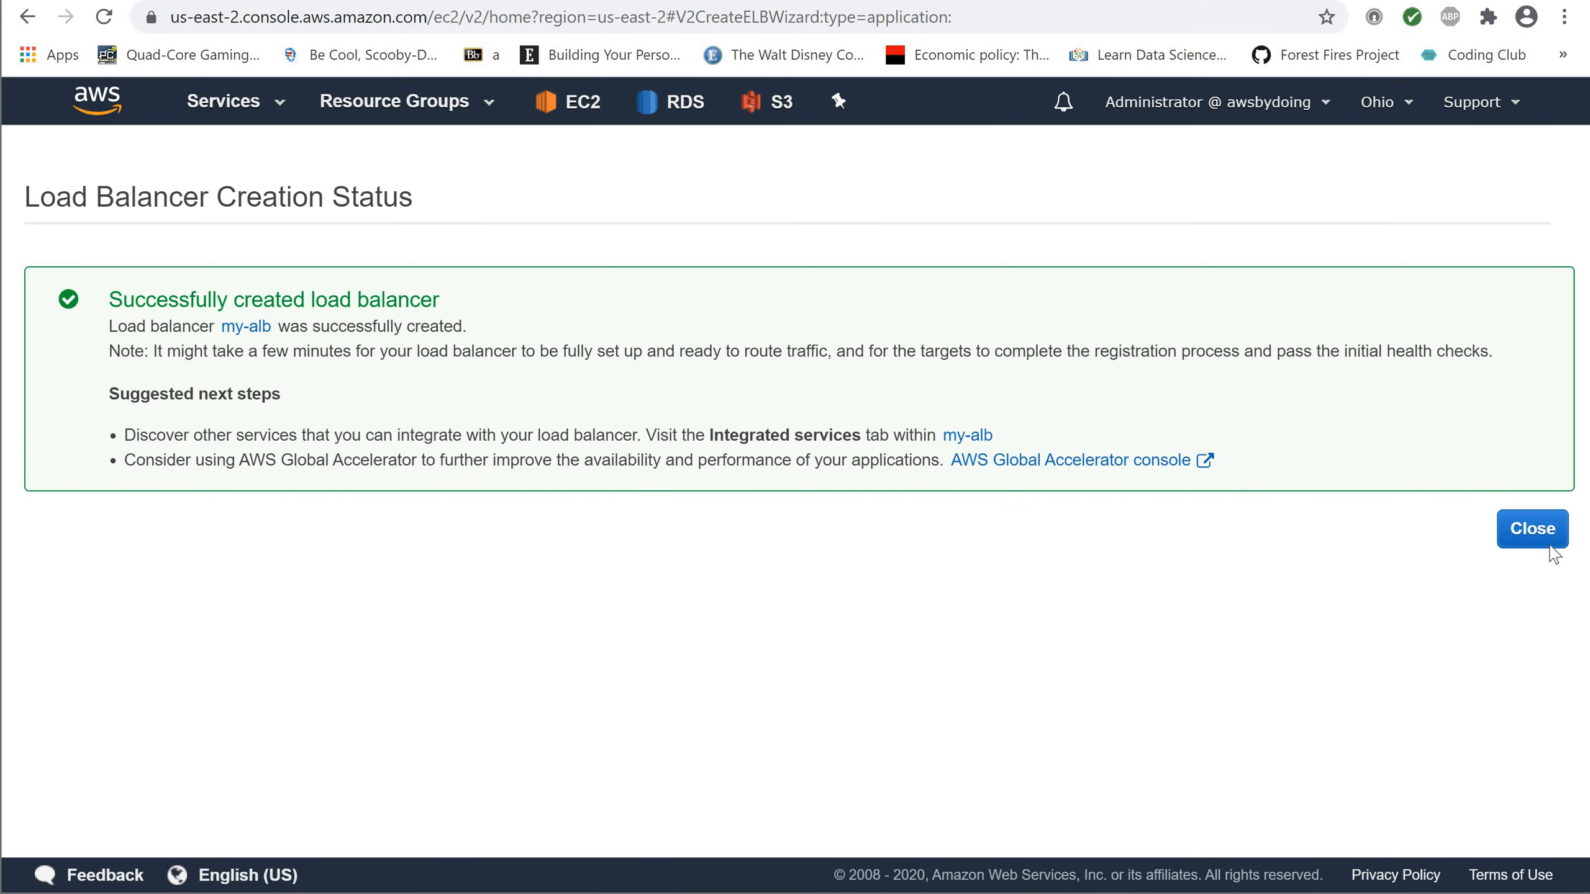
left_click(1535, 533)
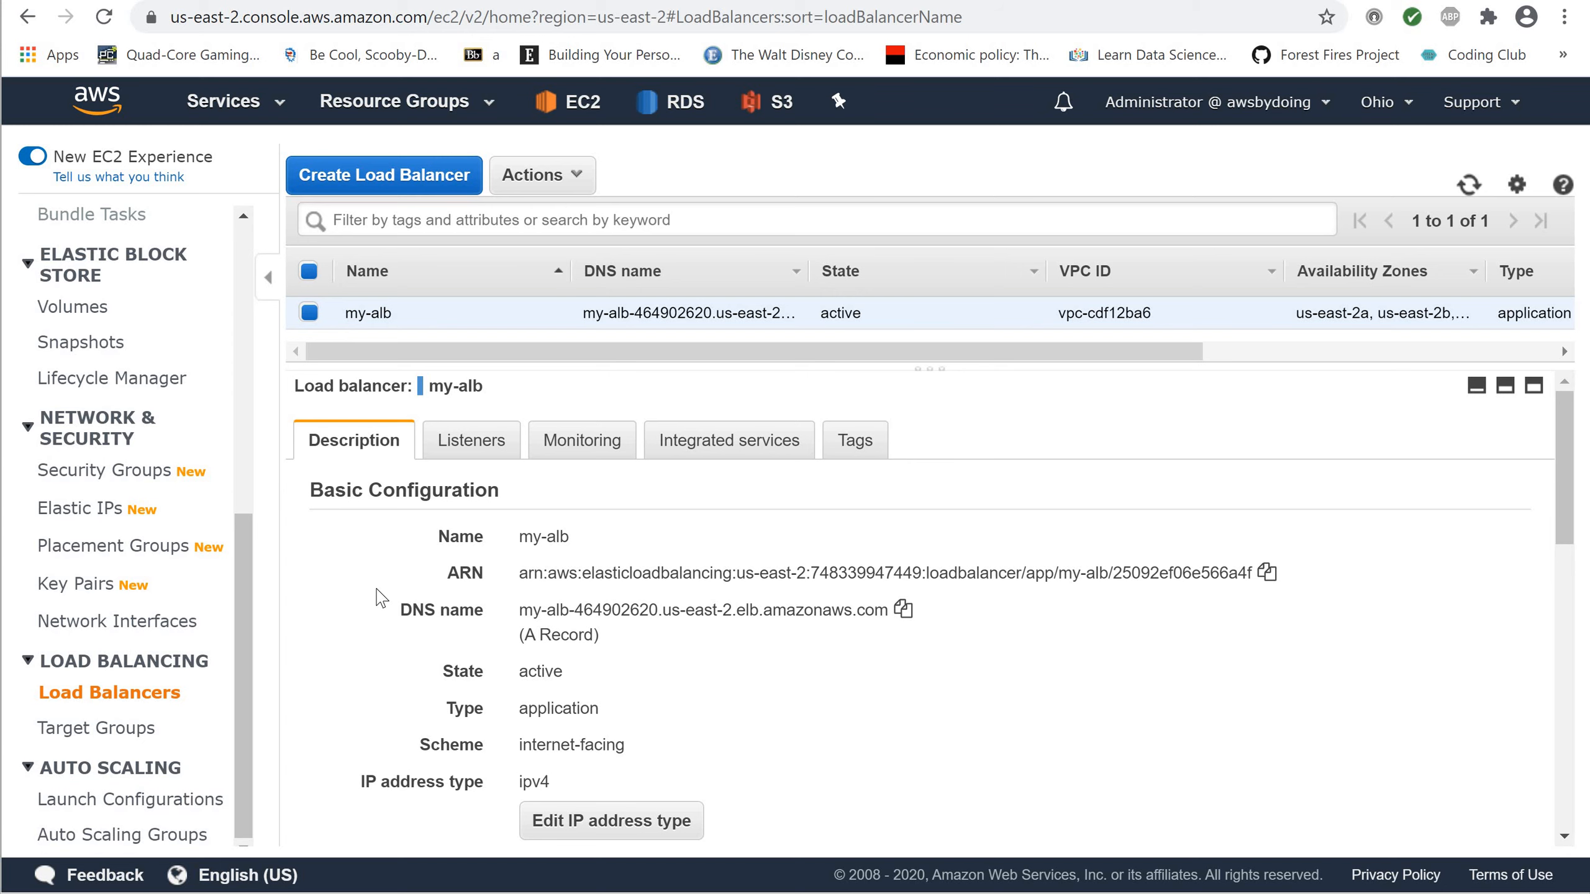
Step: Check the health status of the two registered targets in mytargetgroup
left_click(118, 728)
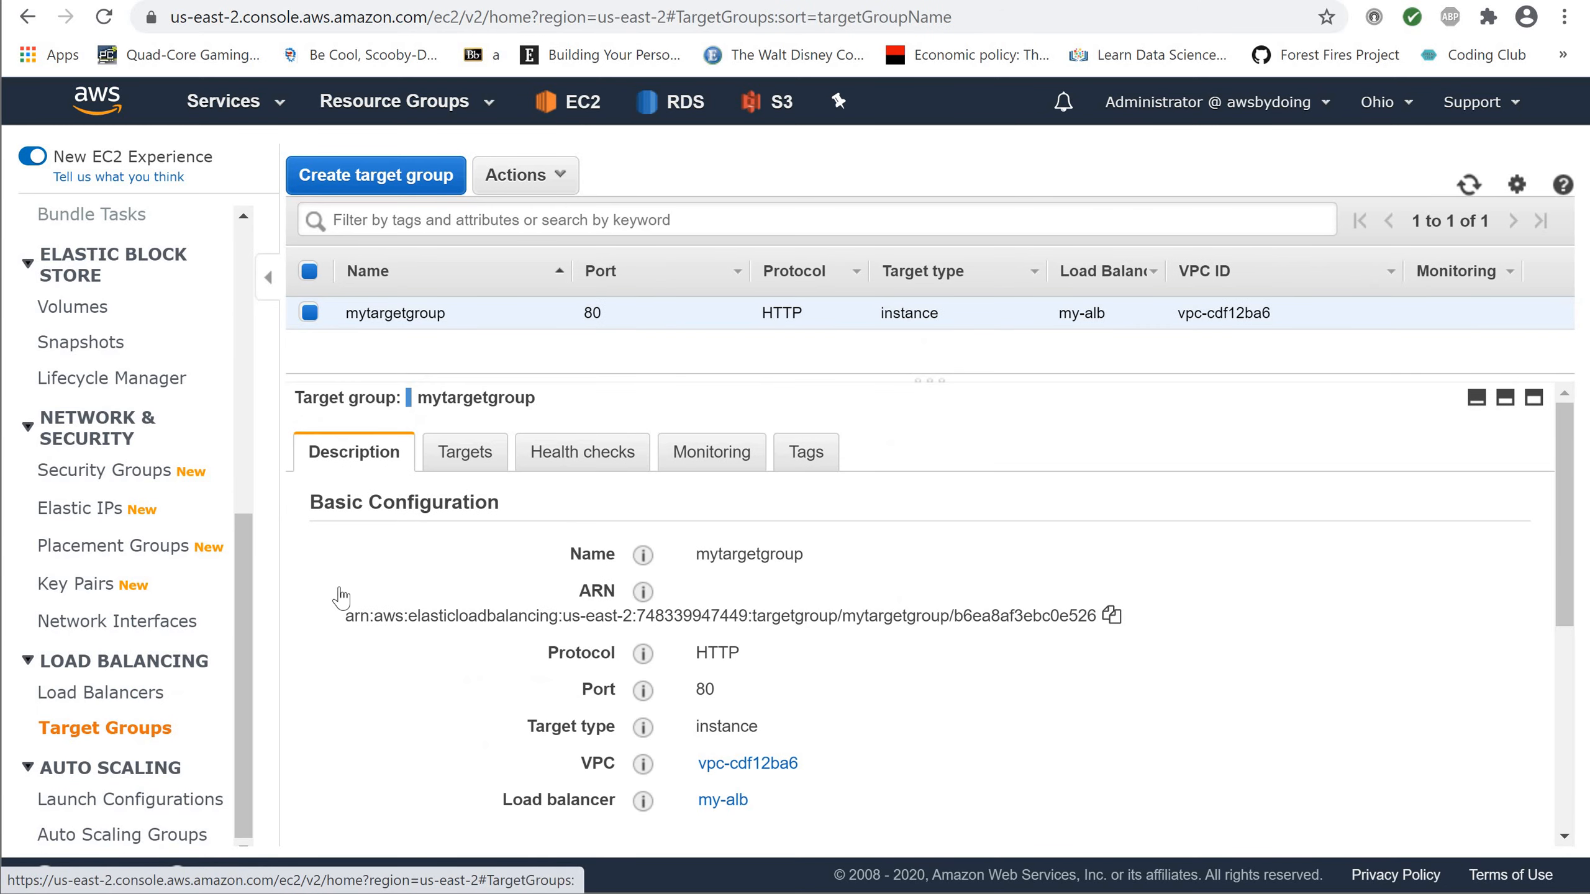
left_click(462, 454)
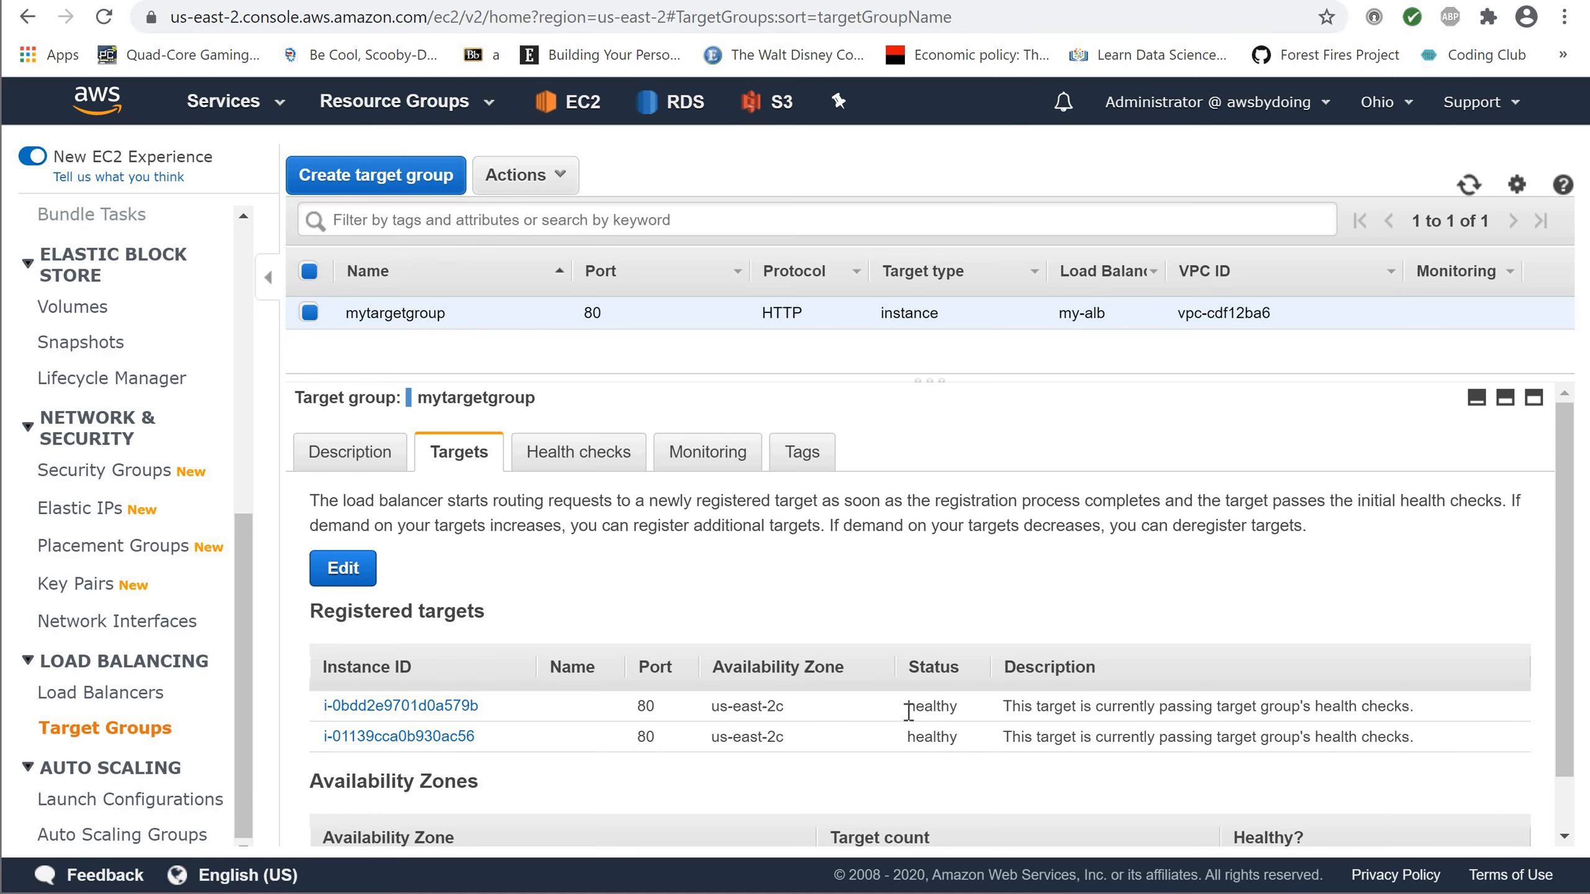
left_click_drag(907, 706, 958, 706)
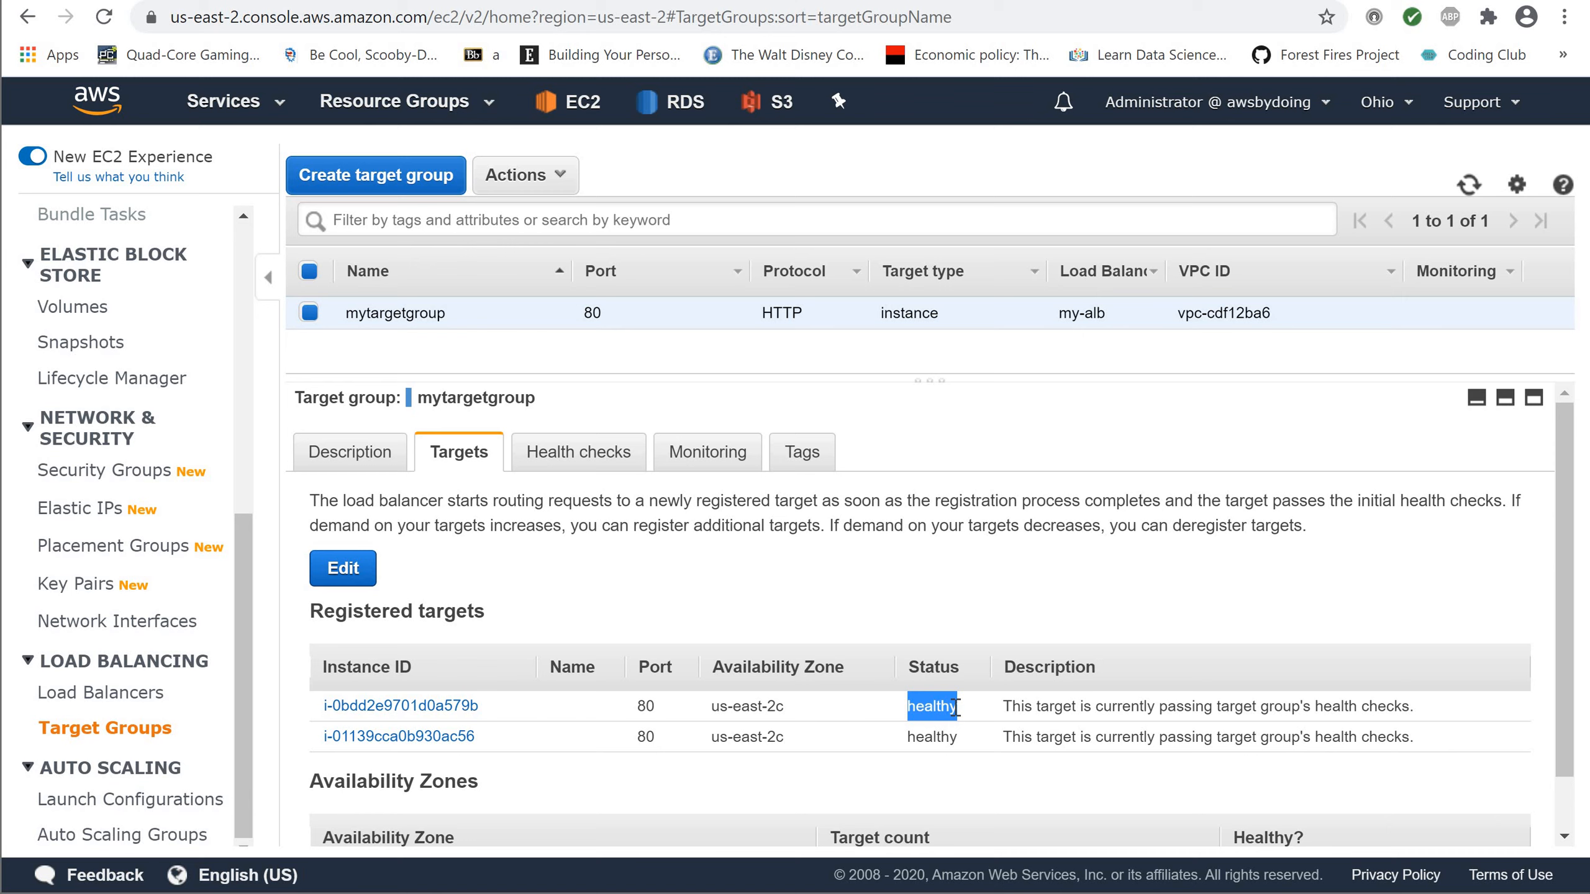
left_click(943, 736)
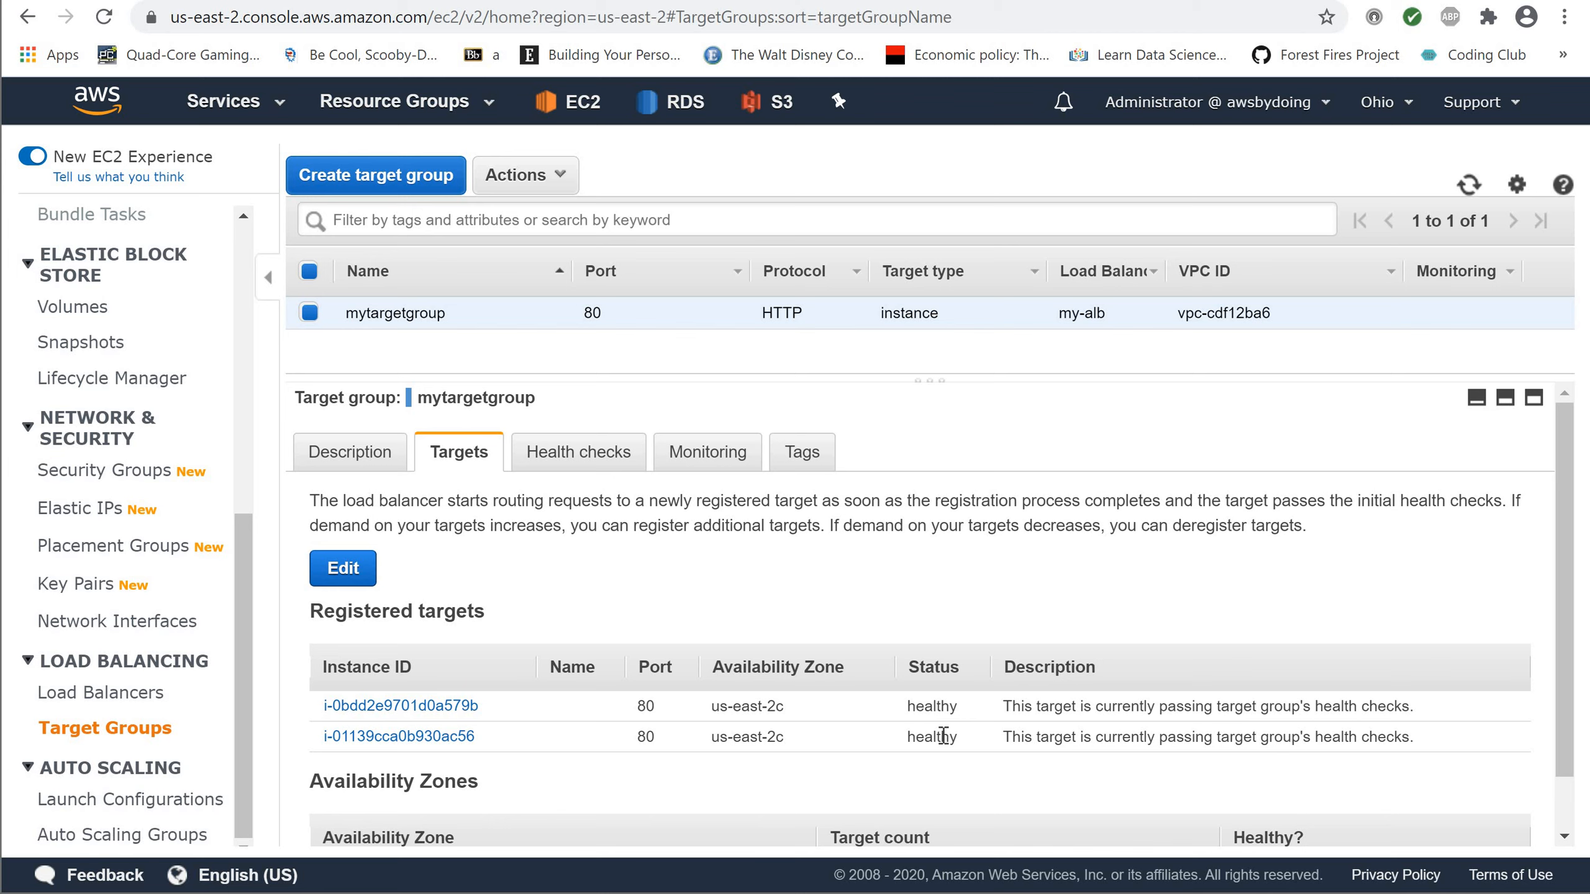
Step: Examine the basic configuration and attributes in the description of mytargetgroup
left_click(355, 455)
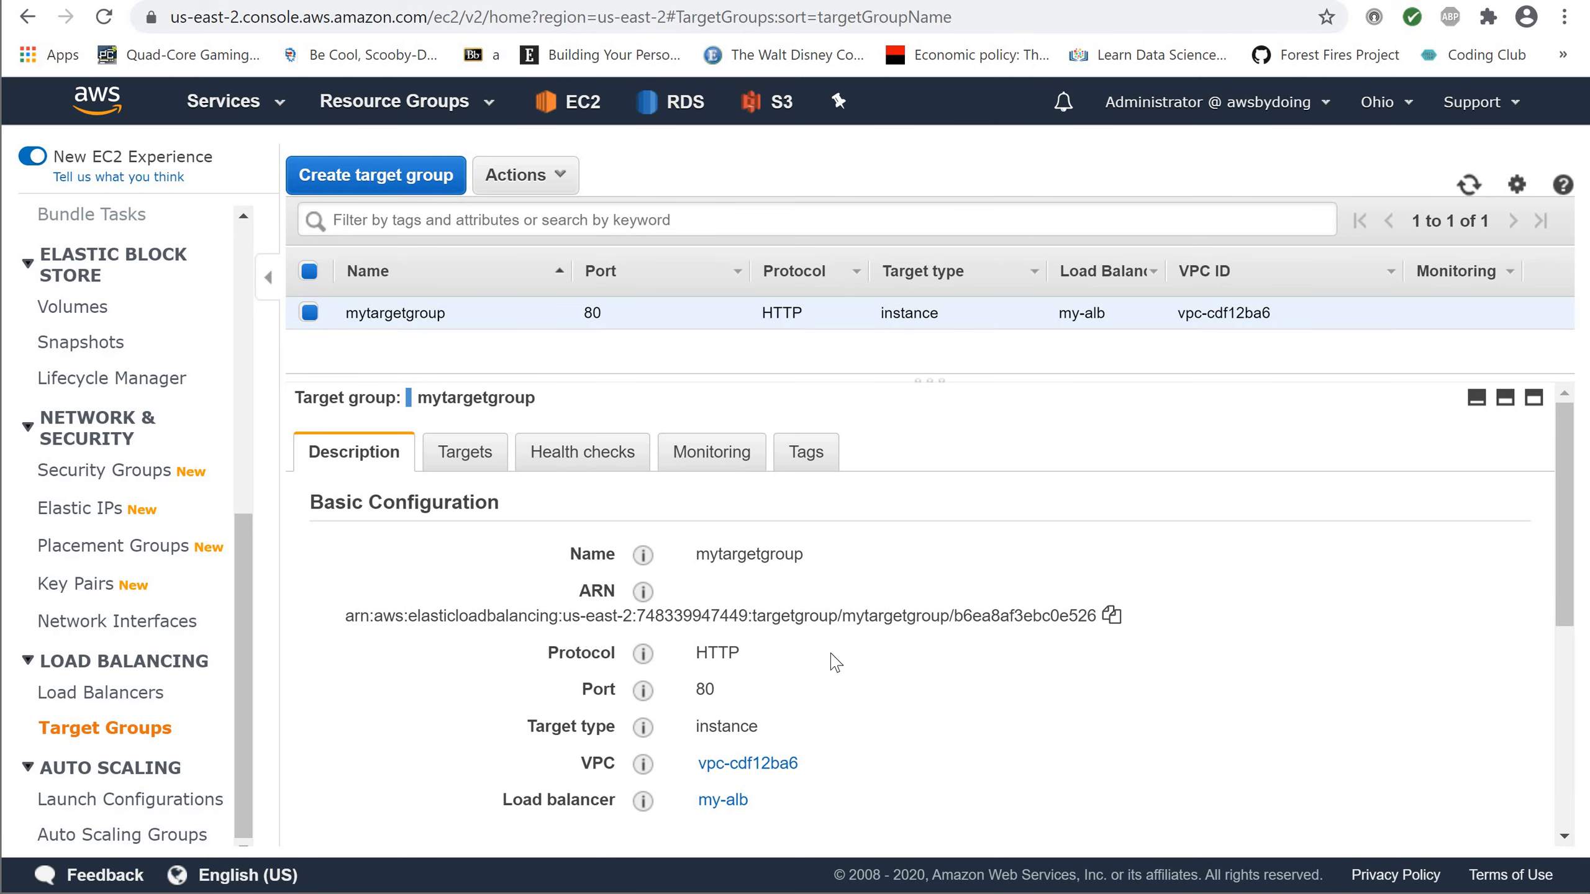
scroll(835, 663, "down", 2)
scroll(835, 663, "down", 2)
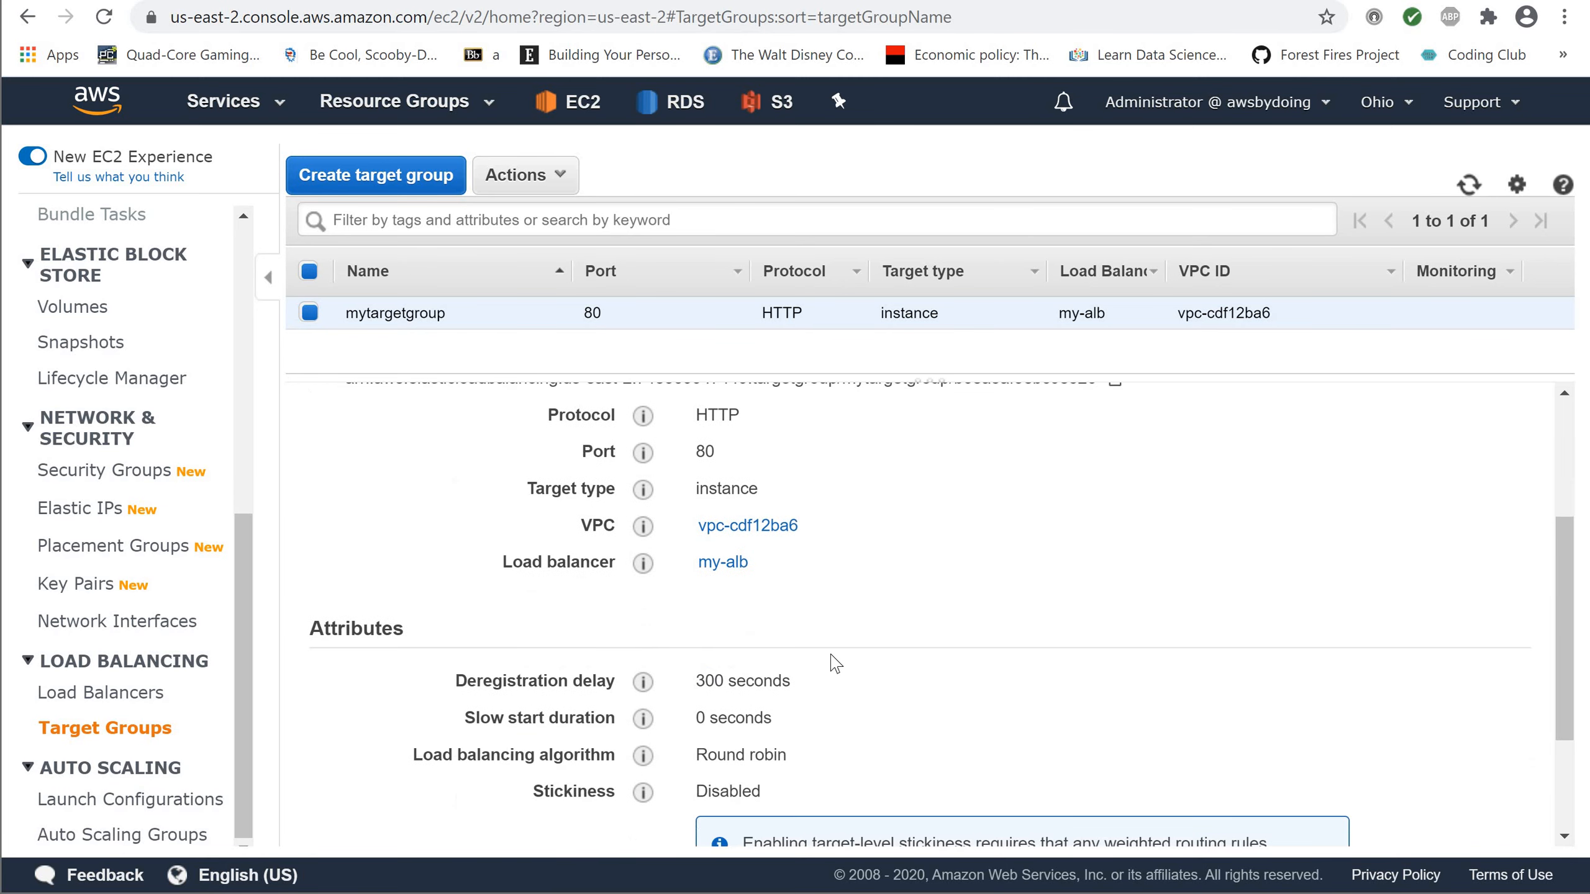
scroll(835, 663, "up", 4)
scroll(836, 662, "down", 2)
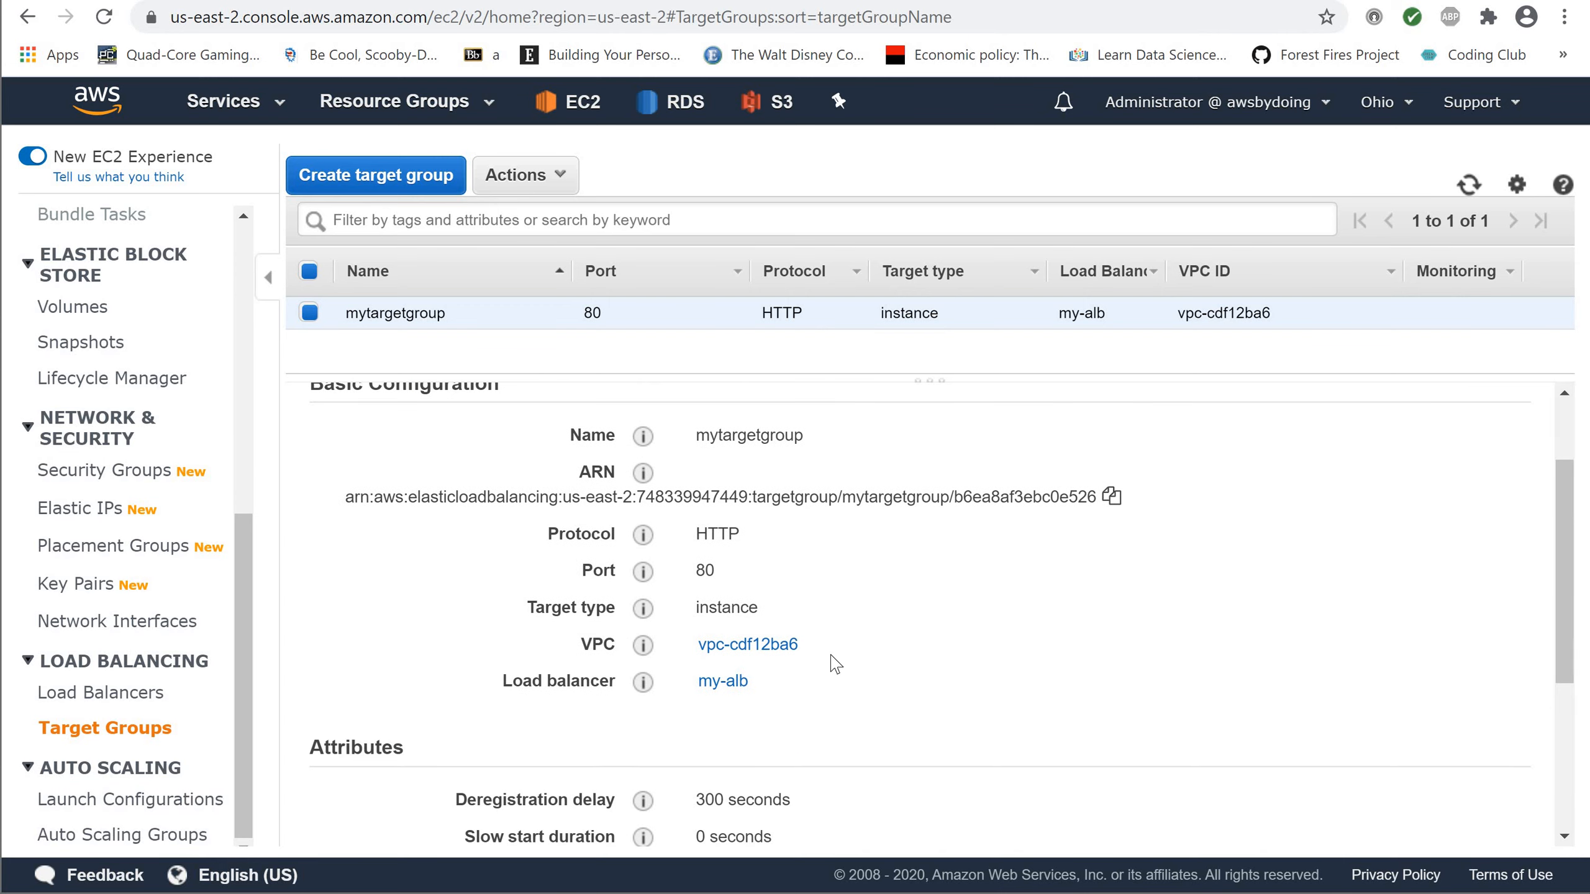
scroll(835, 663, "up", 2)
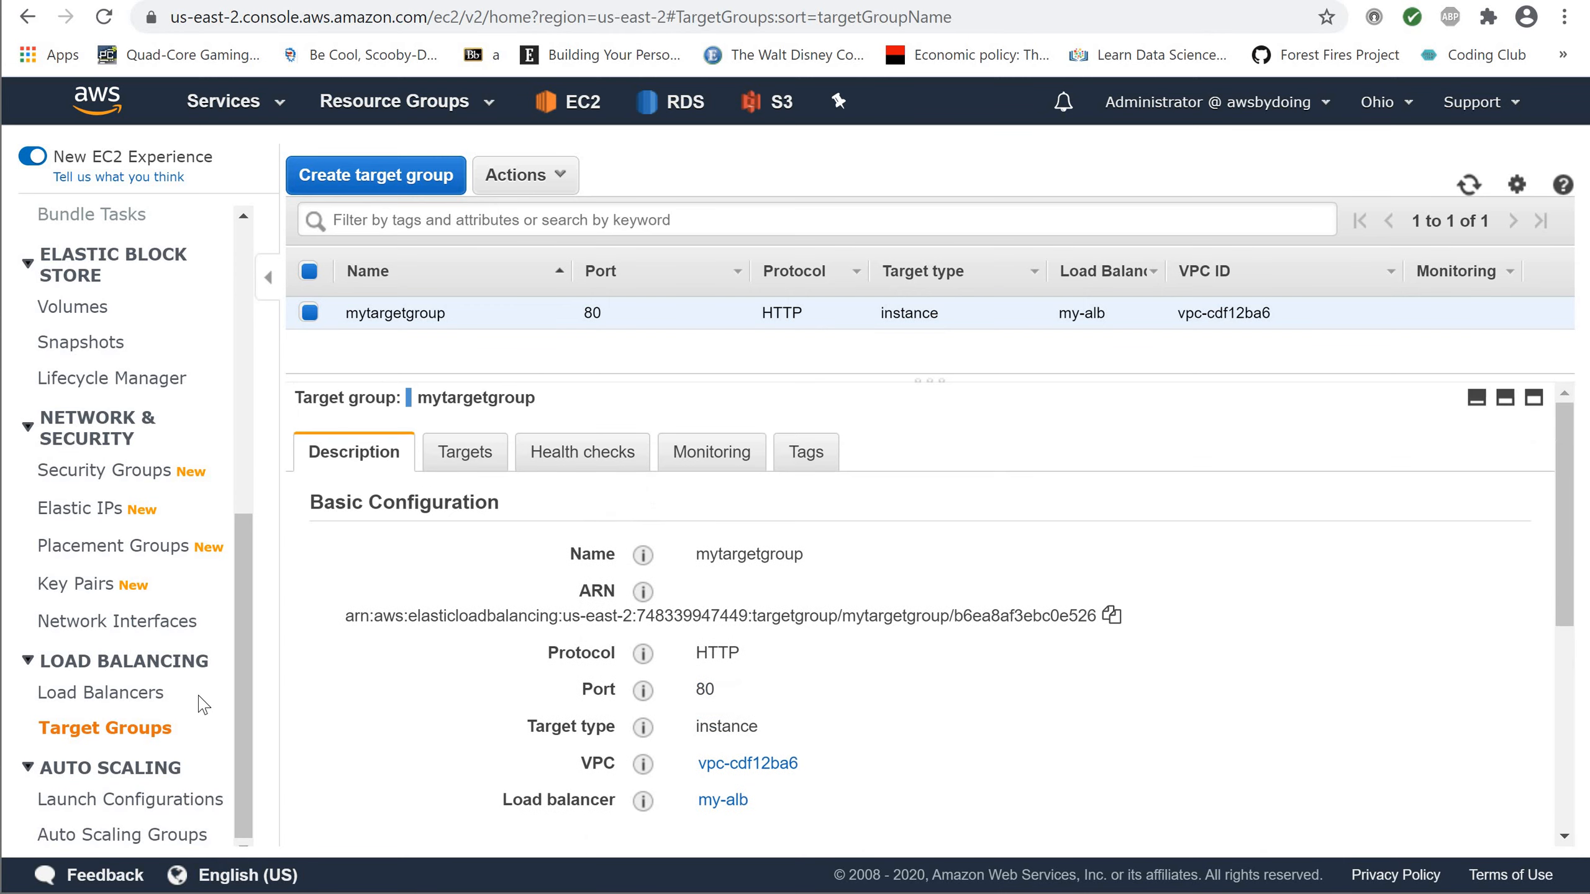
Step: Copy the DNS name of the my-alb load balancer and load it in a new browser tab
left_click(125, 694)
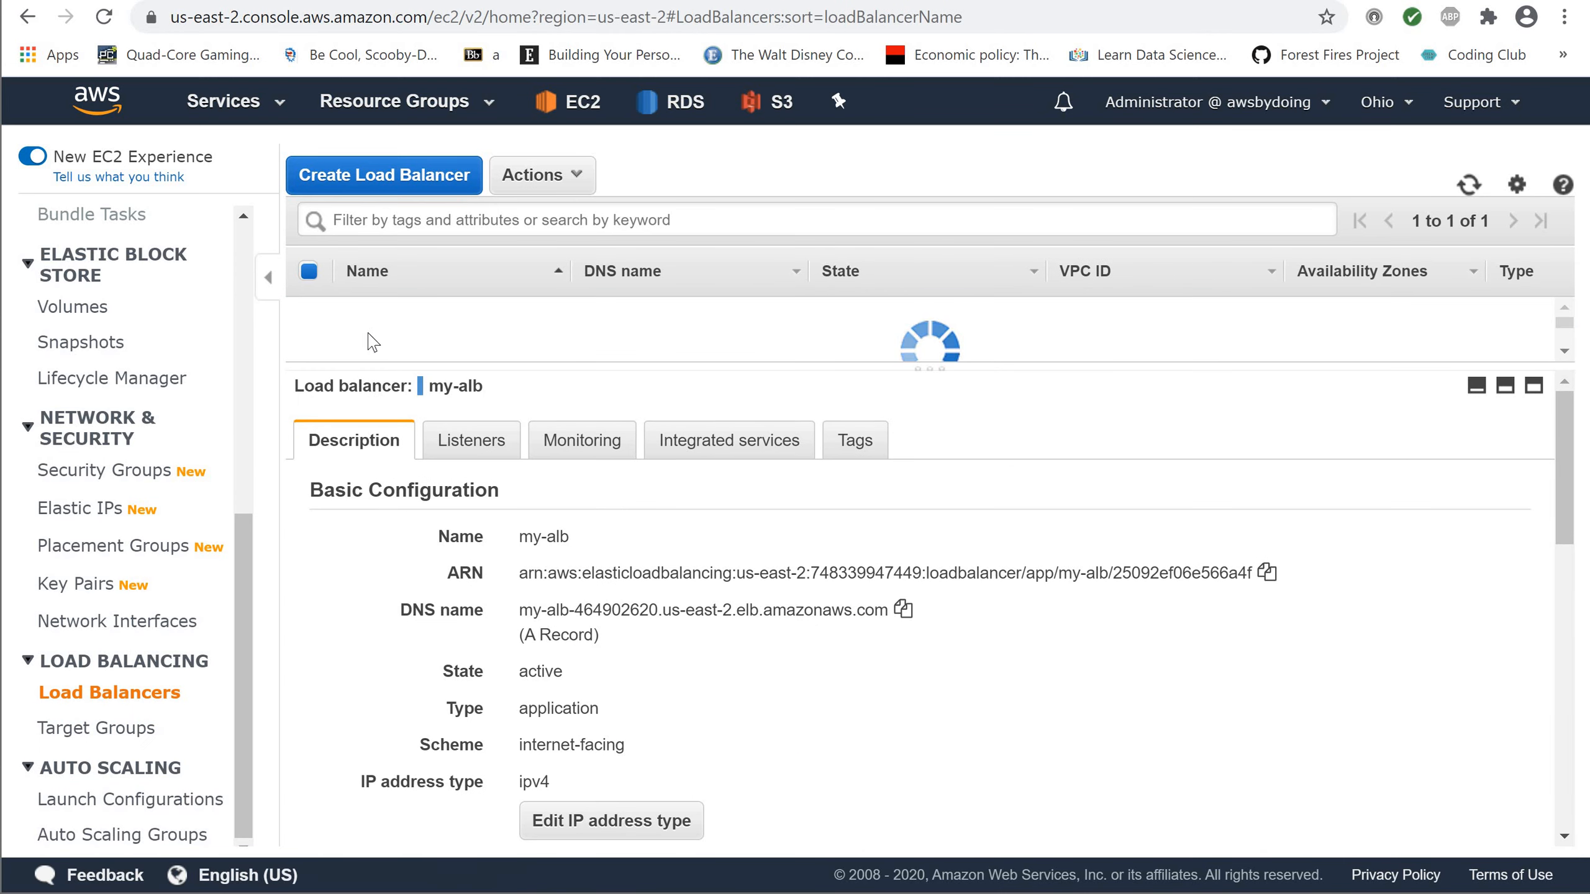
left_click(309, 313)
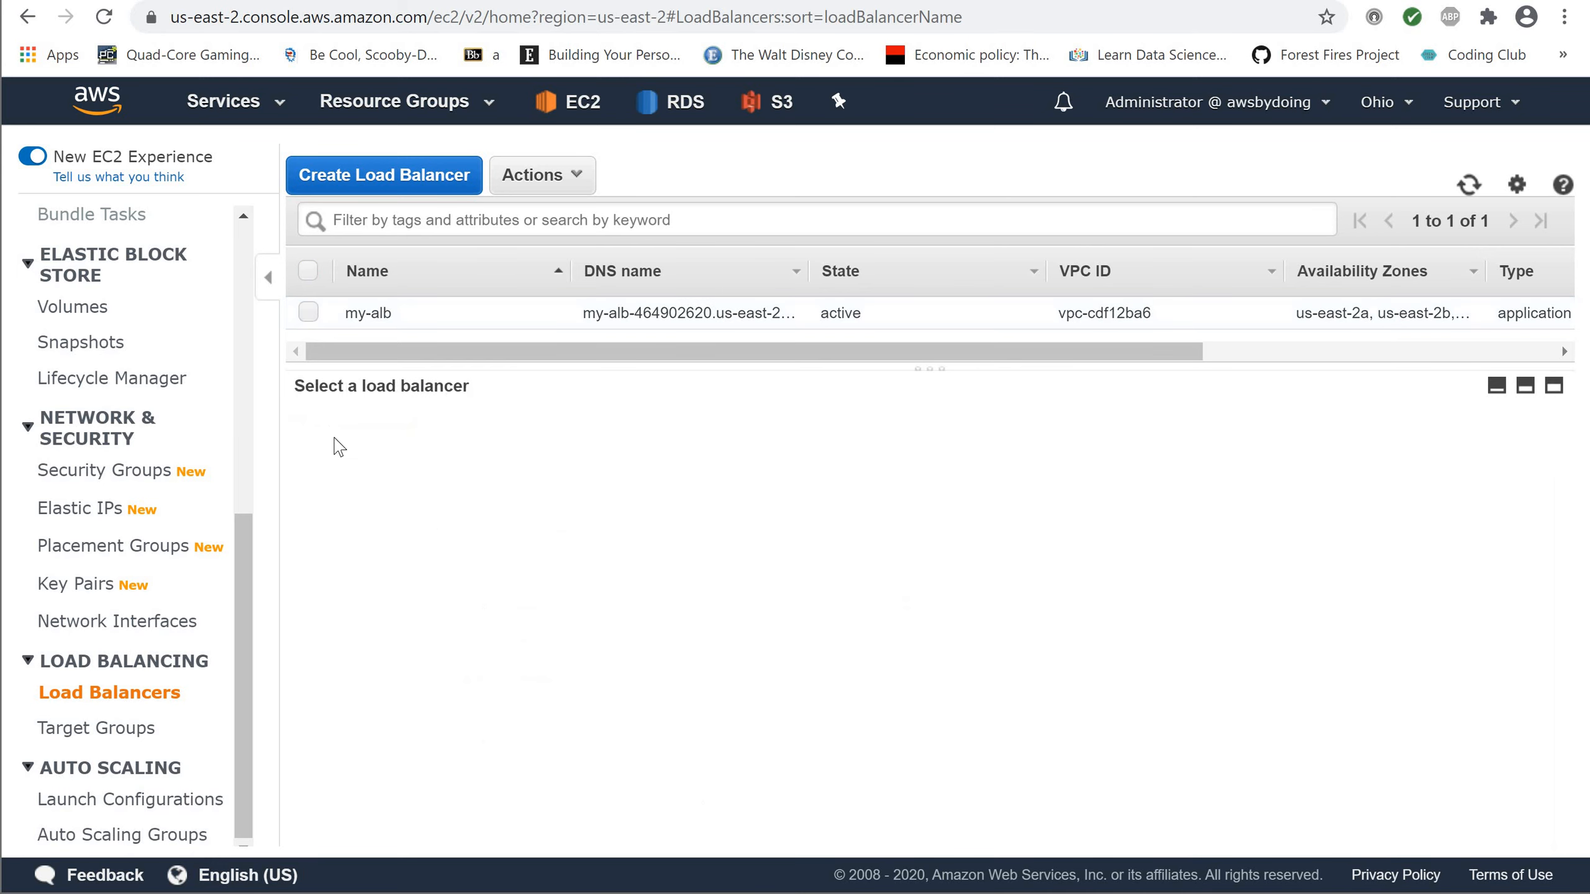
left_click(309, 313)
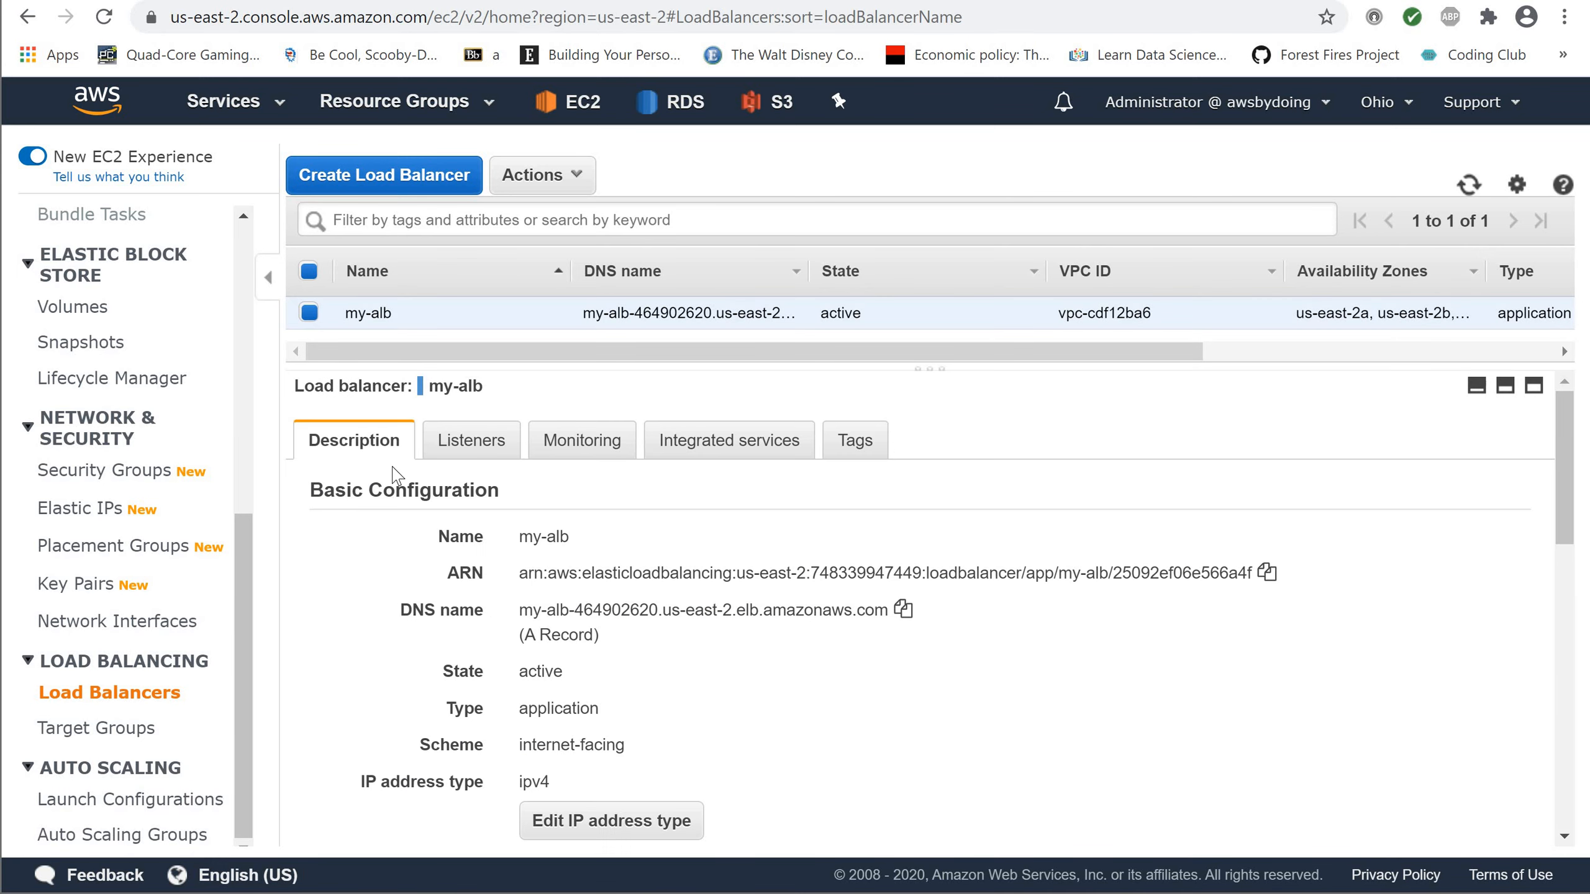
left_click(905, 613)
left_click(302, 0)
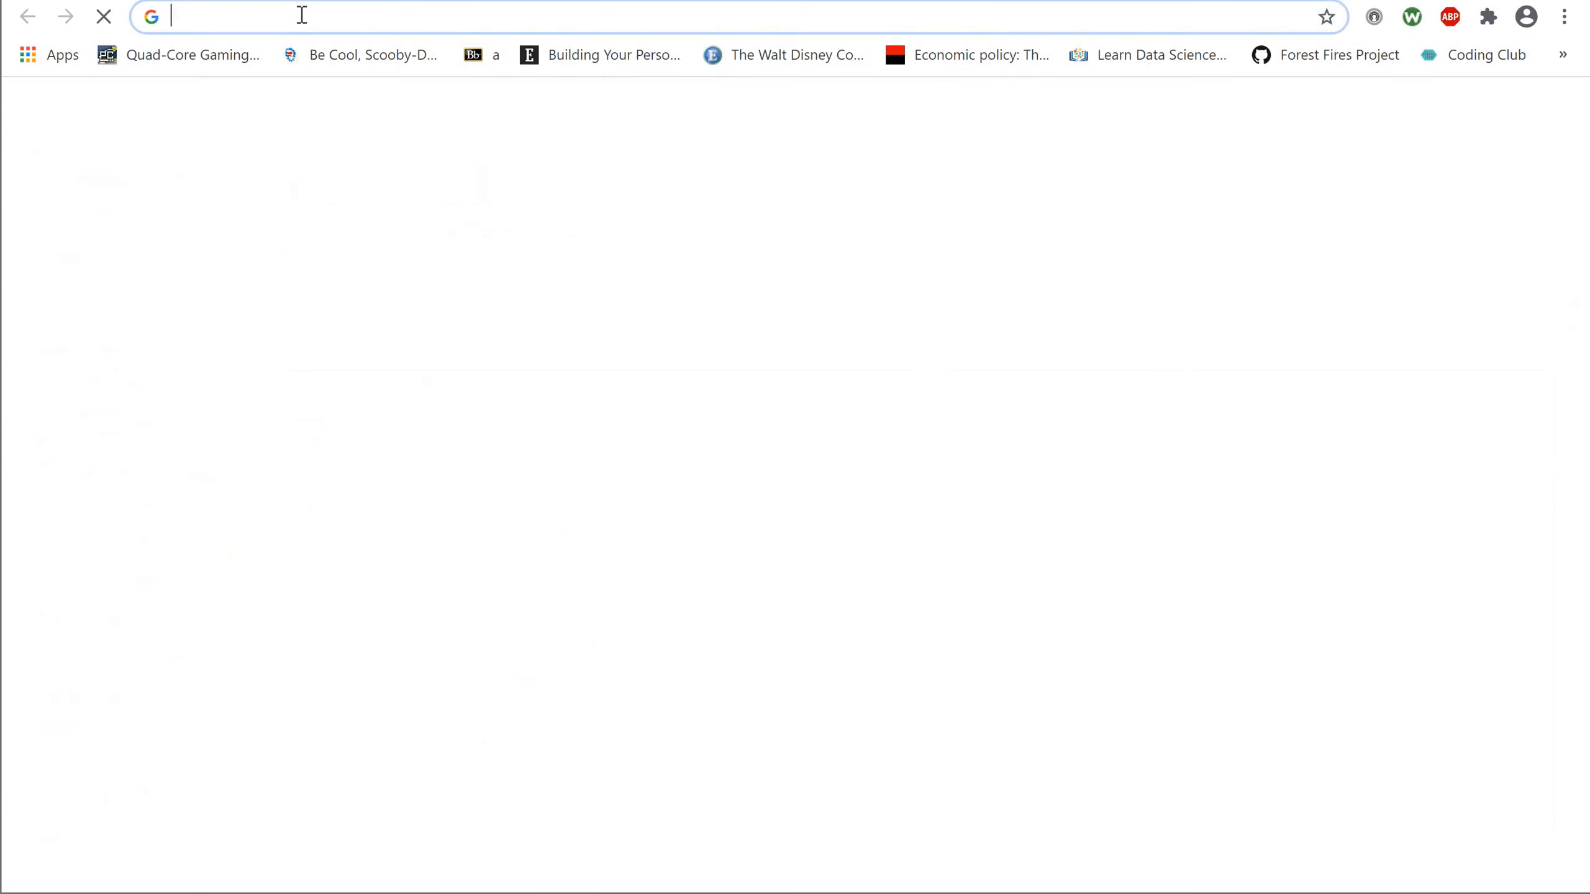
key("ctrl+v")
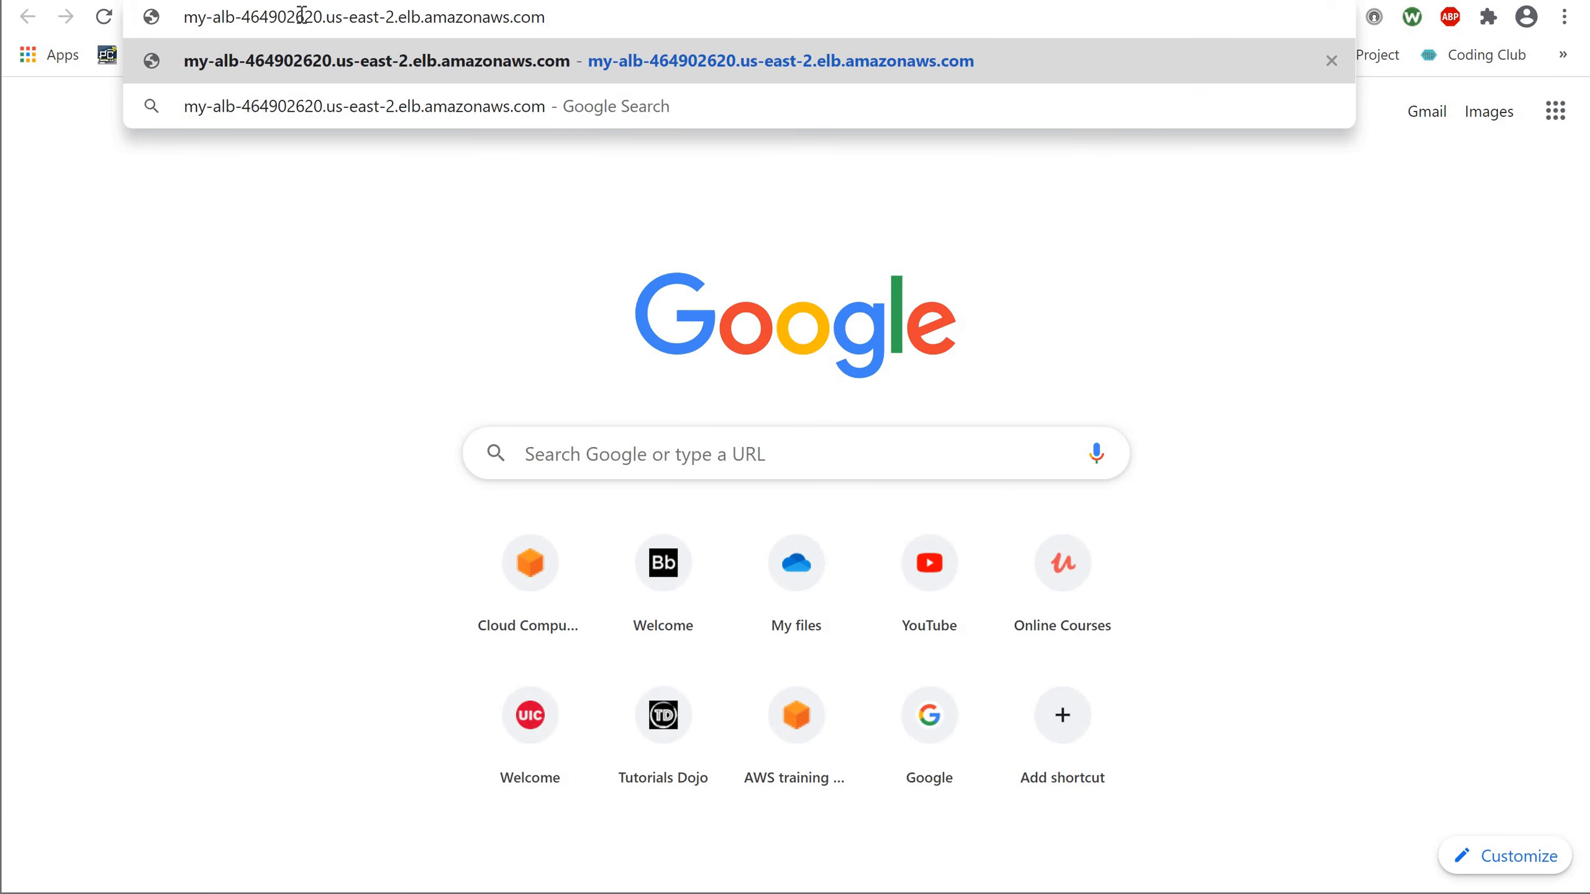
key("Return")
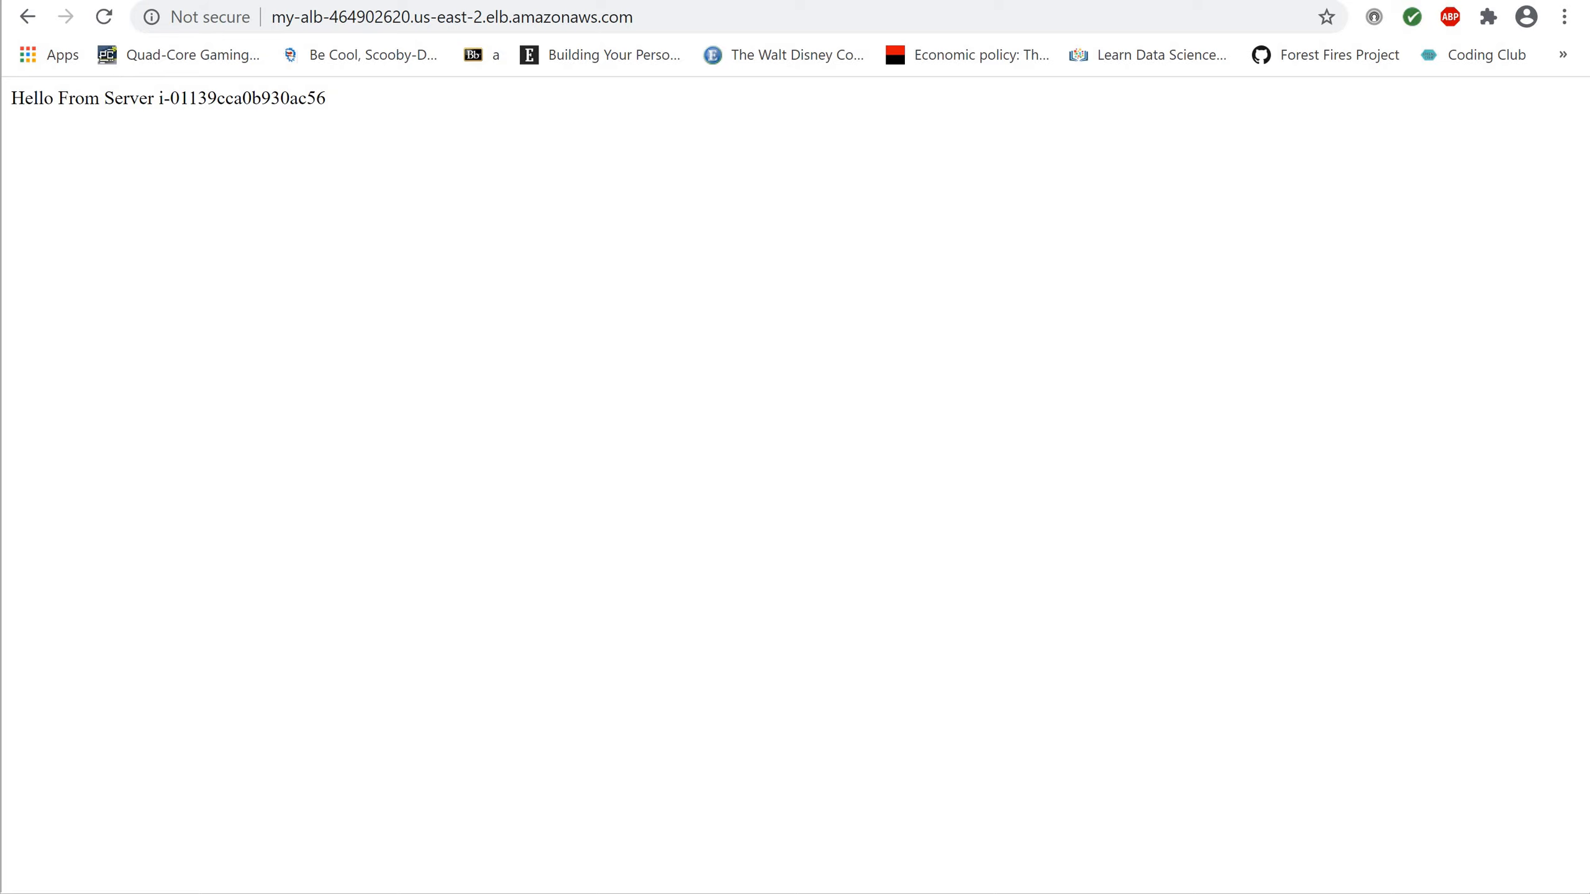
Step: Reload the load balancer's page repeatedly and compare the ends of the instance IDs in the server greeting
left_click(103, 19)
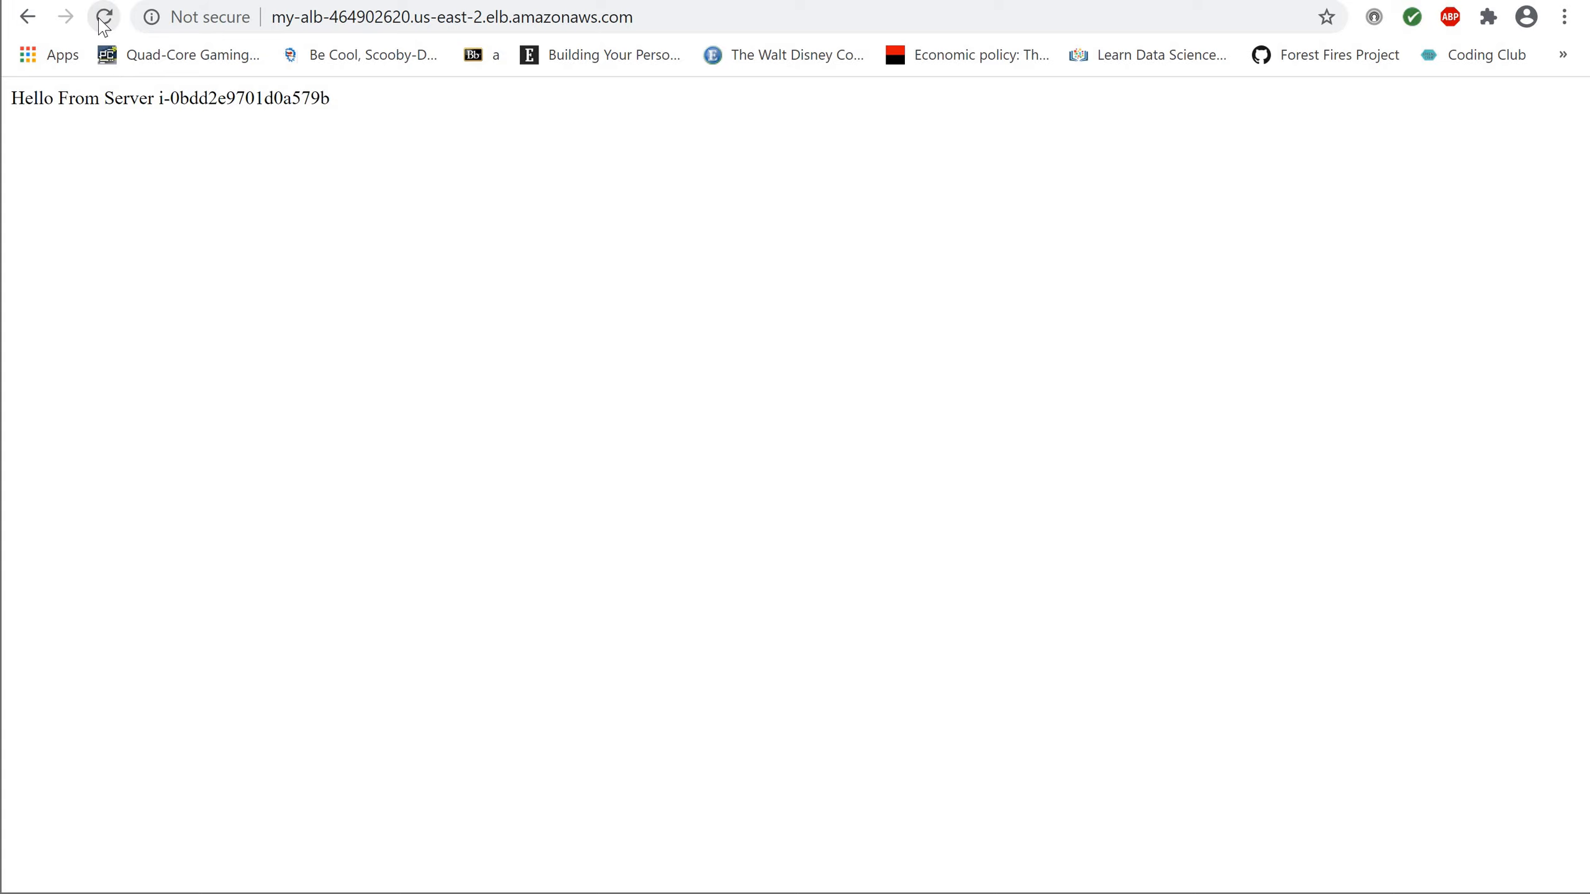
left_click(103, 18)
left_click(103, 17)
left_click(103, 17)
left_click_drag(276, 97, 326, 99)
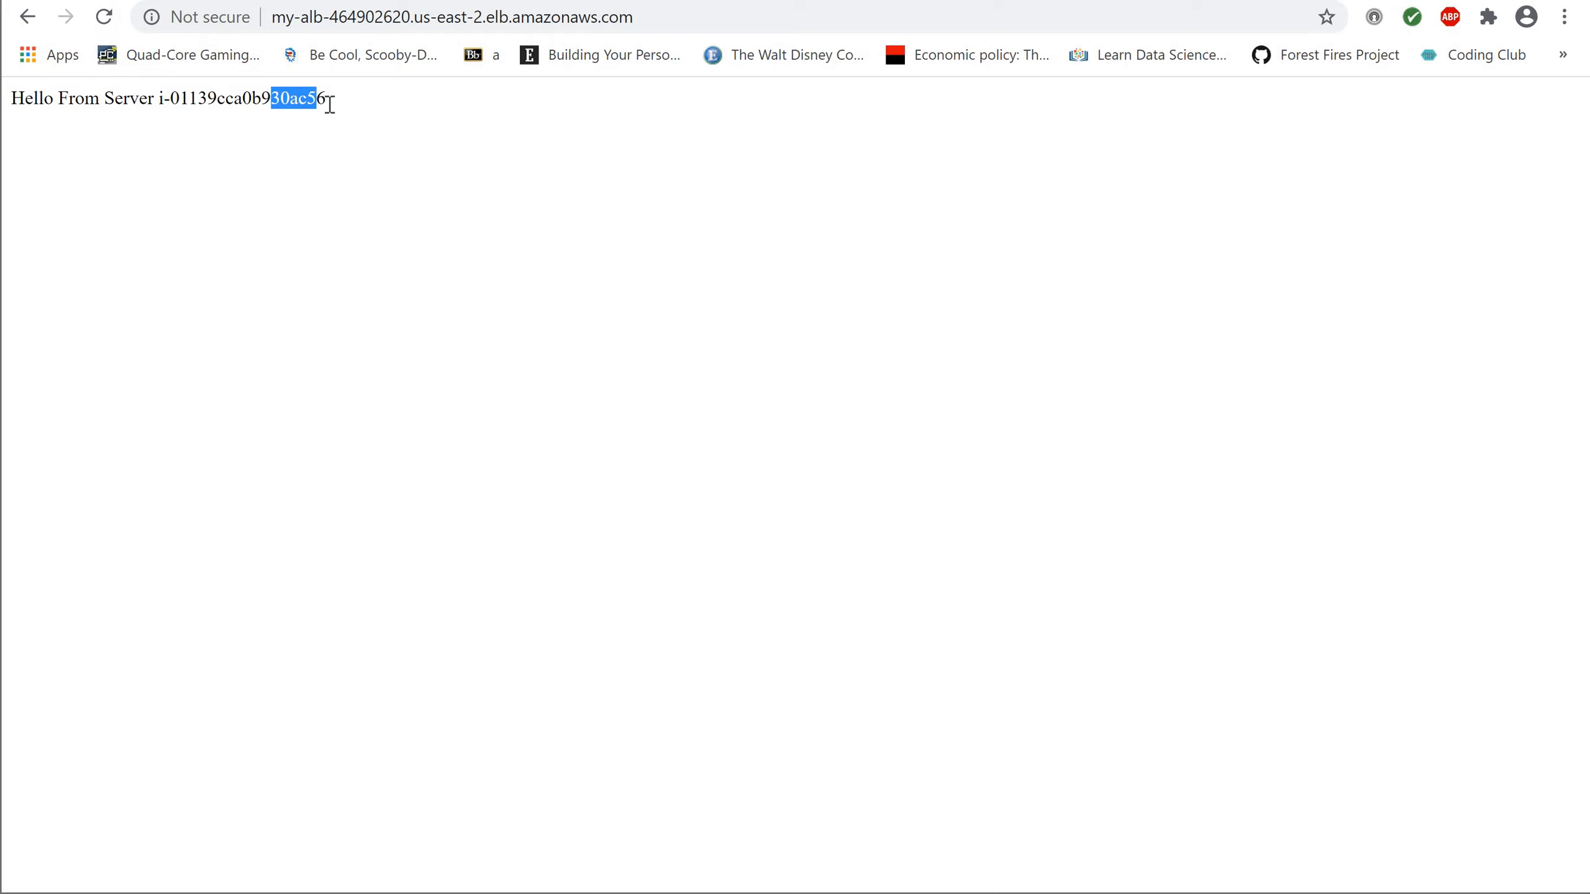
left_click(103, 17)
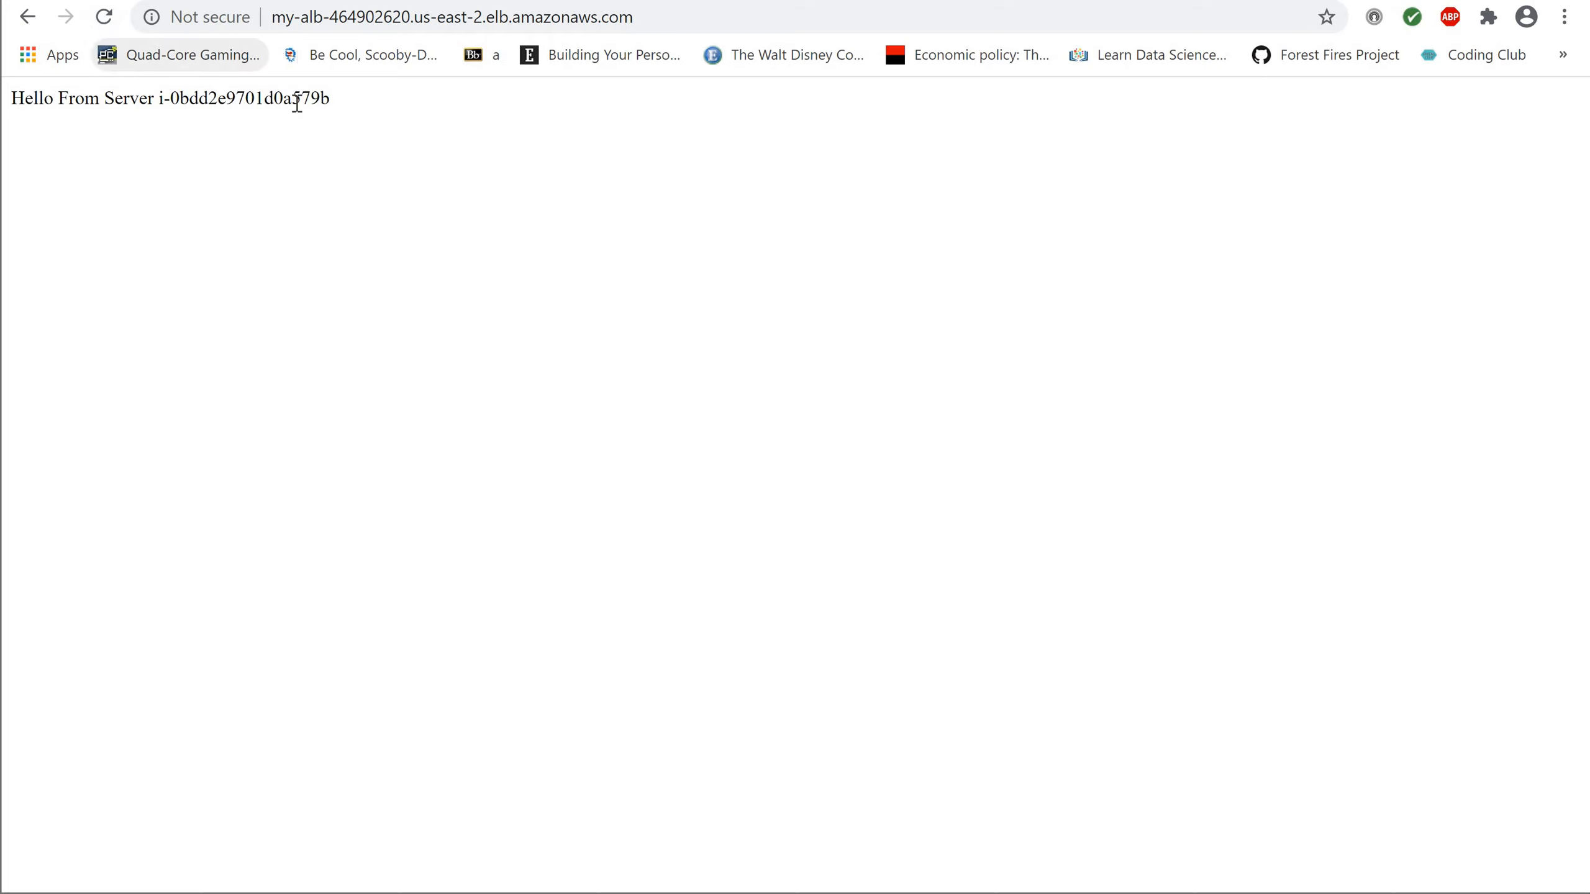
left_click_drag(292, 99, 338, 100)
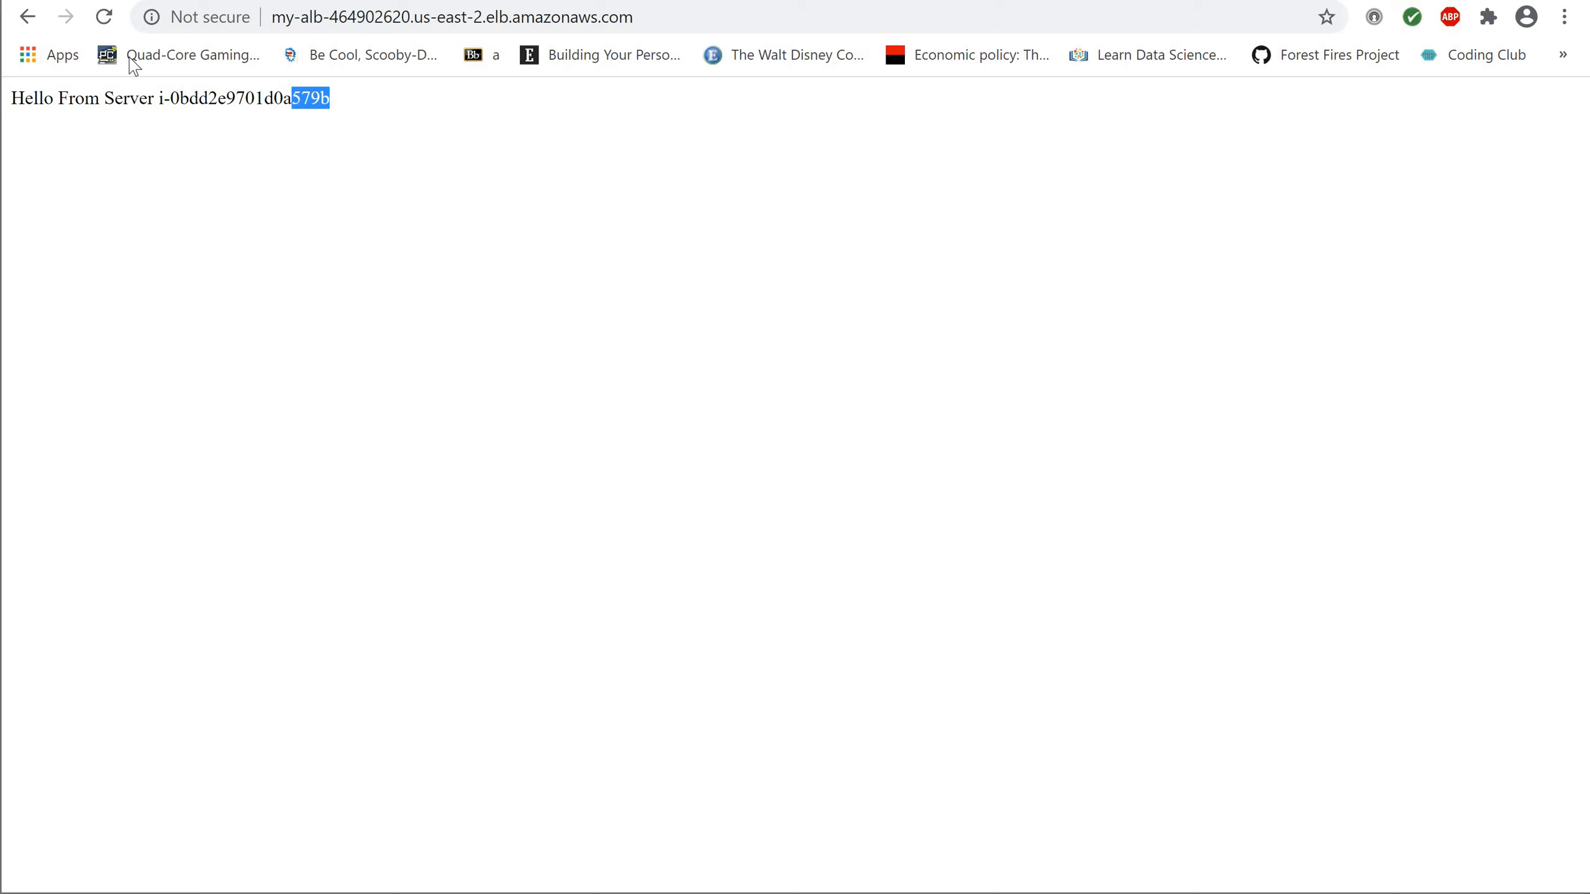
left_click(103, 17)
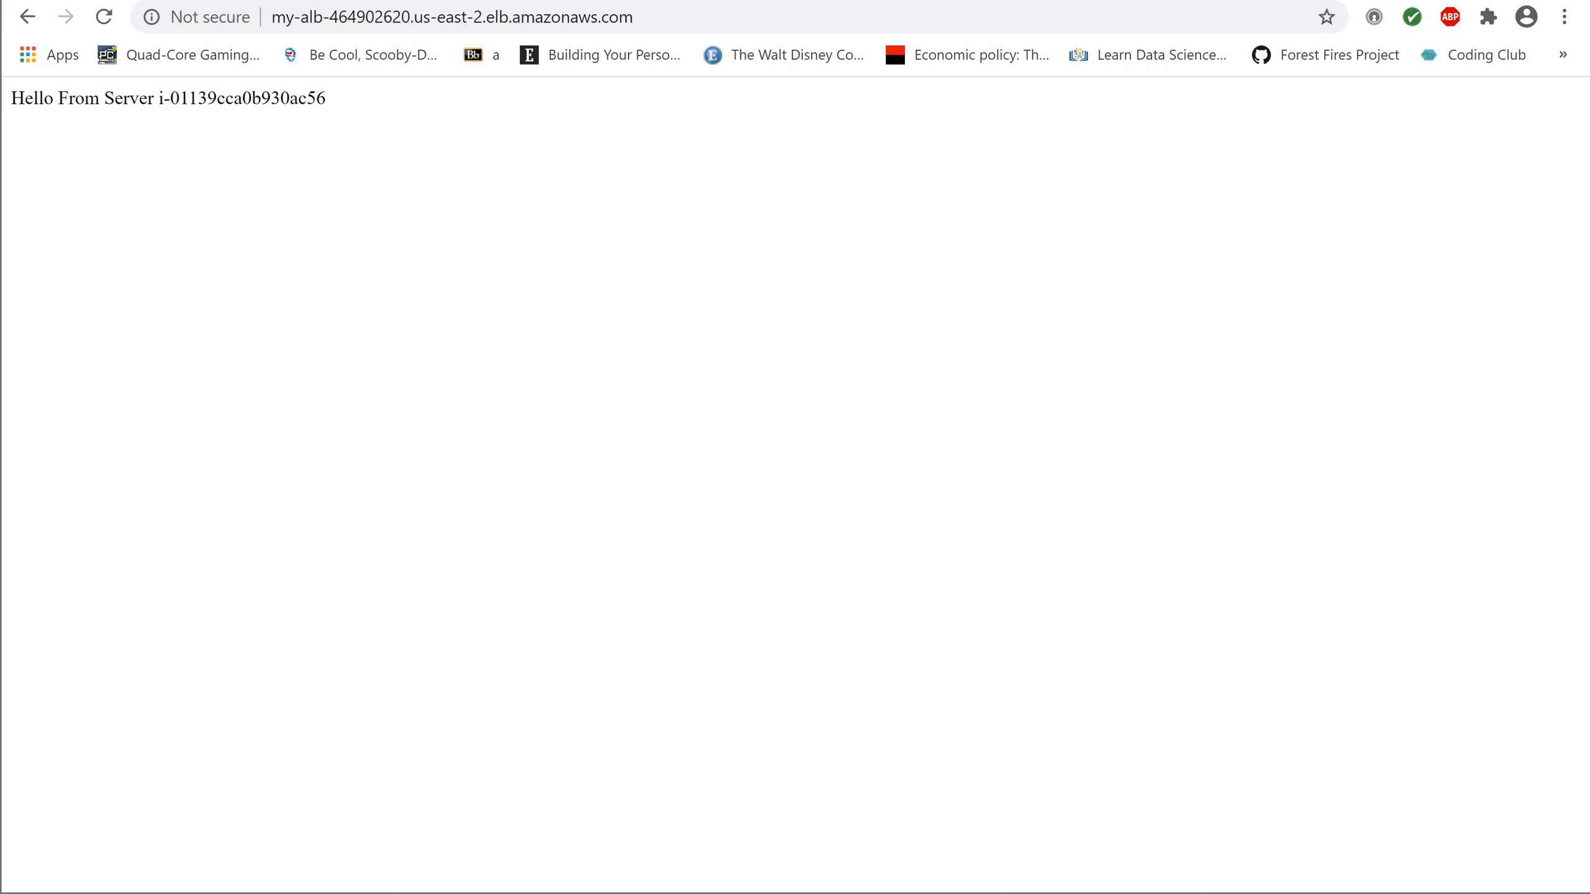
Step: Return to the load balancer list in the EC2 console and delete my-alb
left_click(169, 1)
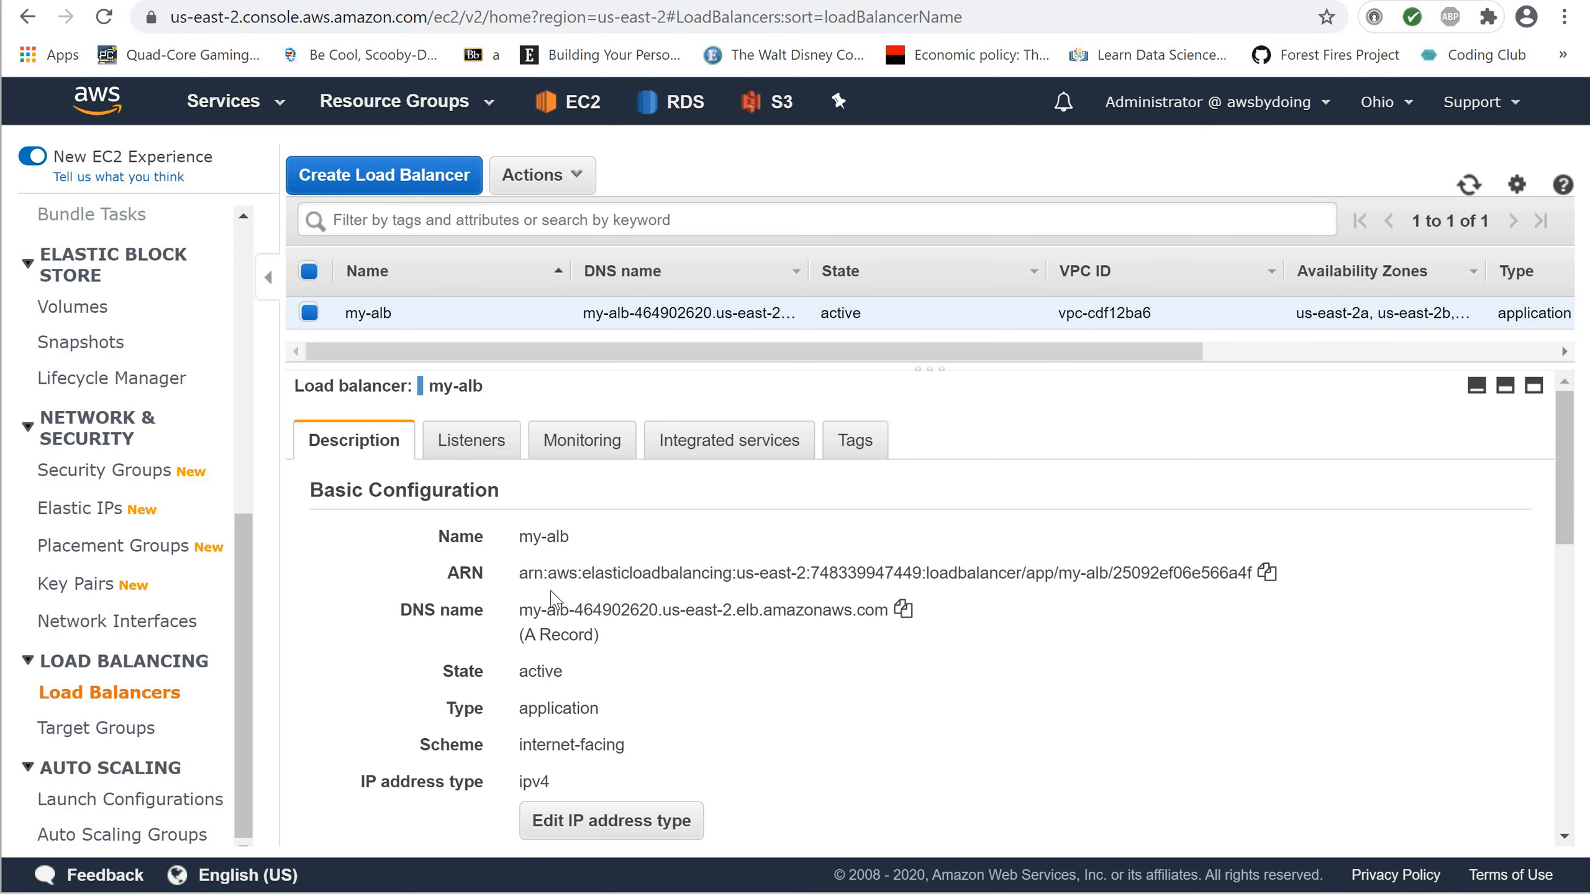
scroll(172, 529, "up", 8)
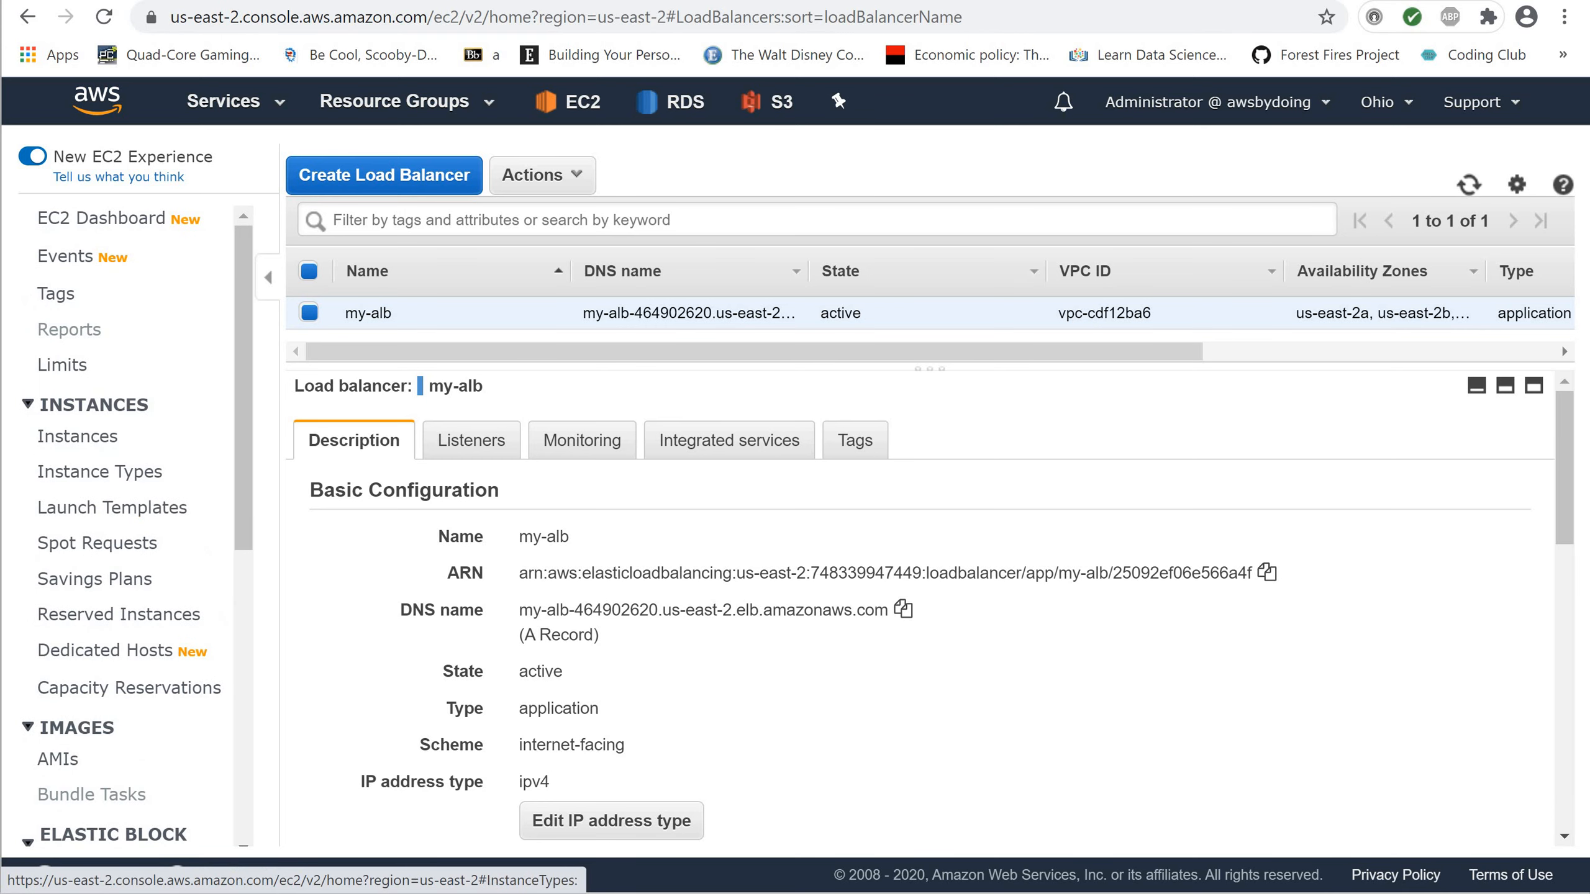
left_click(59, 232)
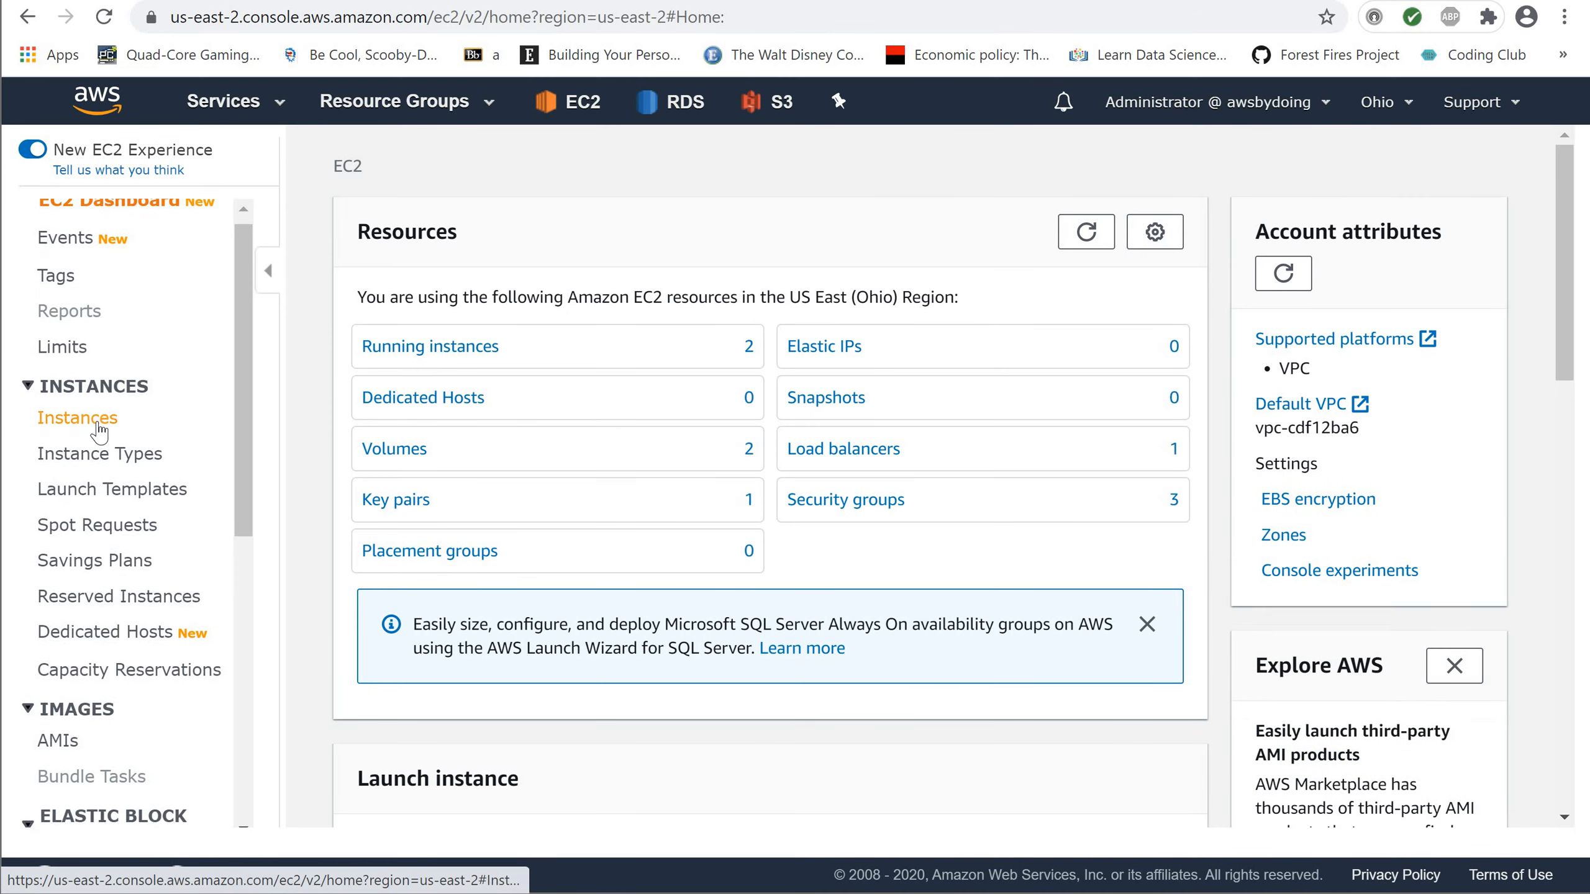
scroll(100, 433, "down", 8)
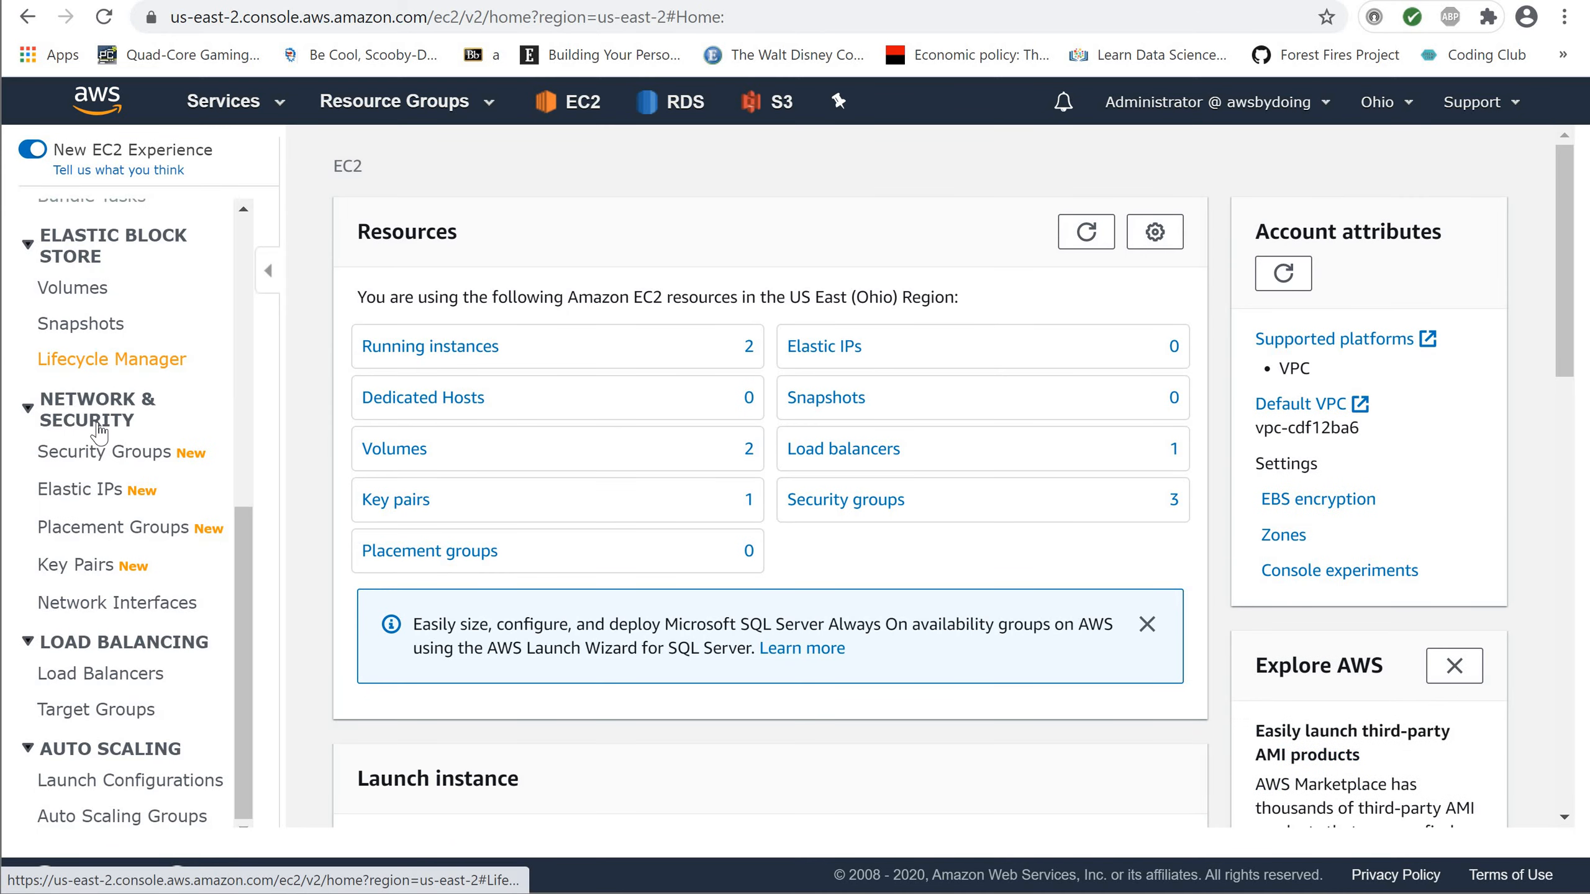
left_click(98, 677)
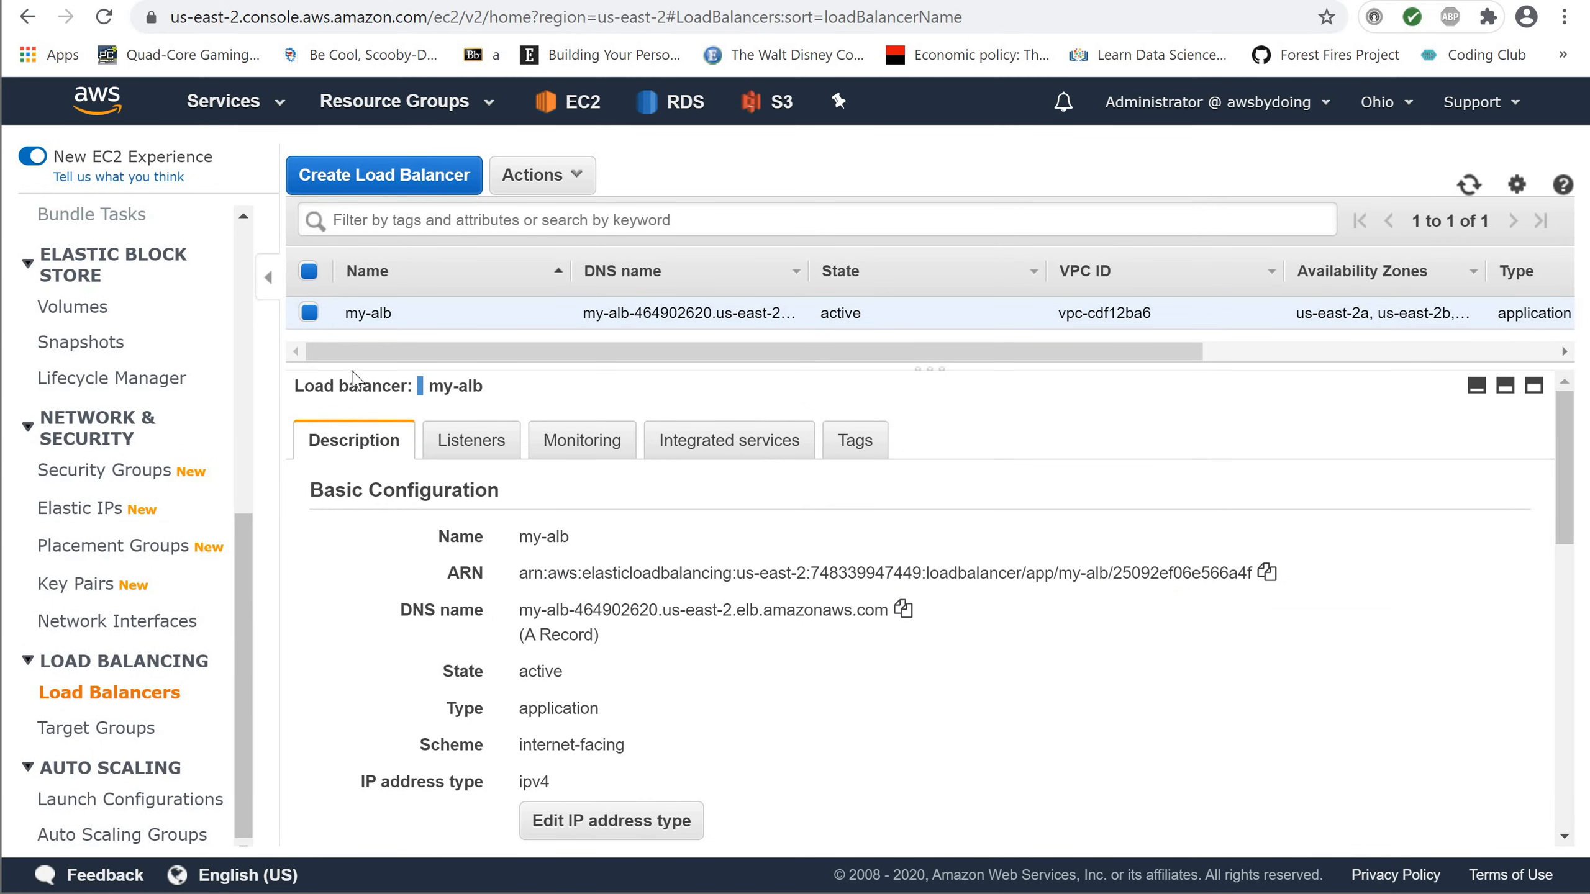
left_click(568, 183)
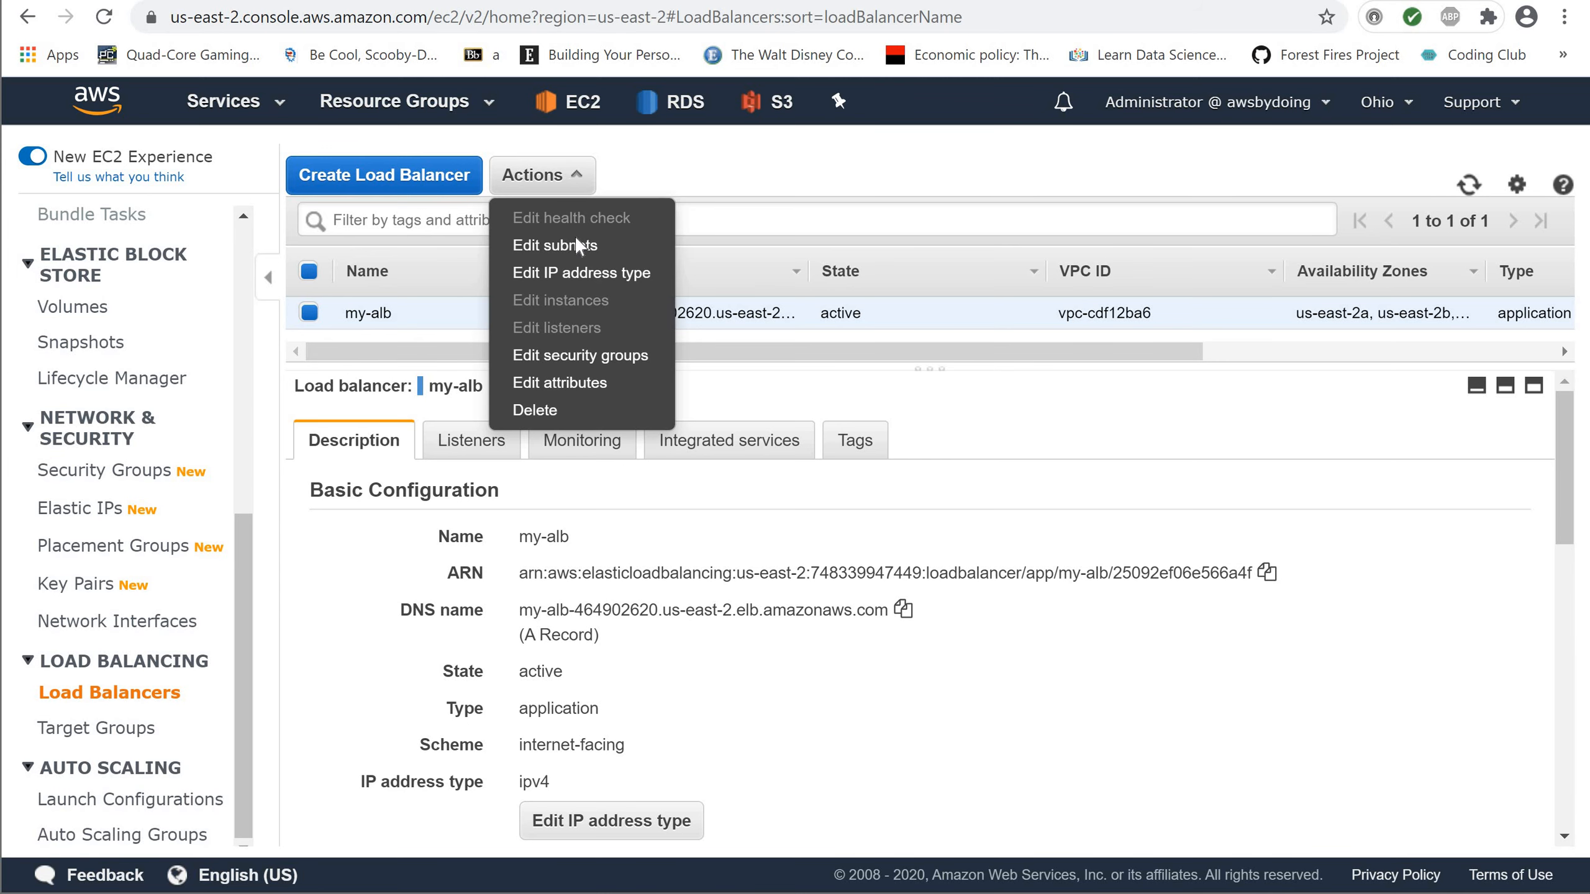
left_click(553, 414)
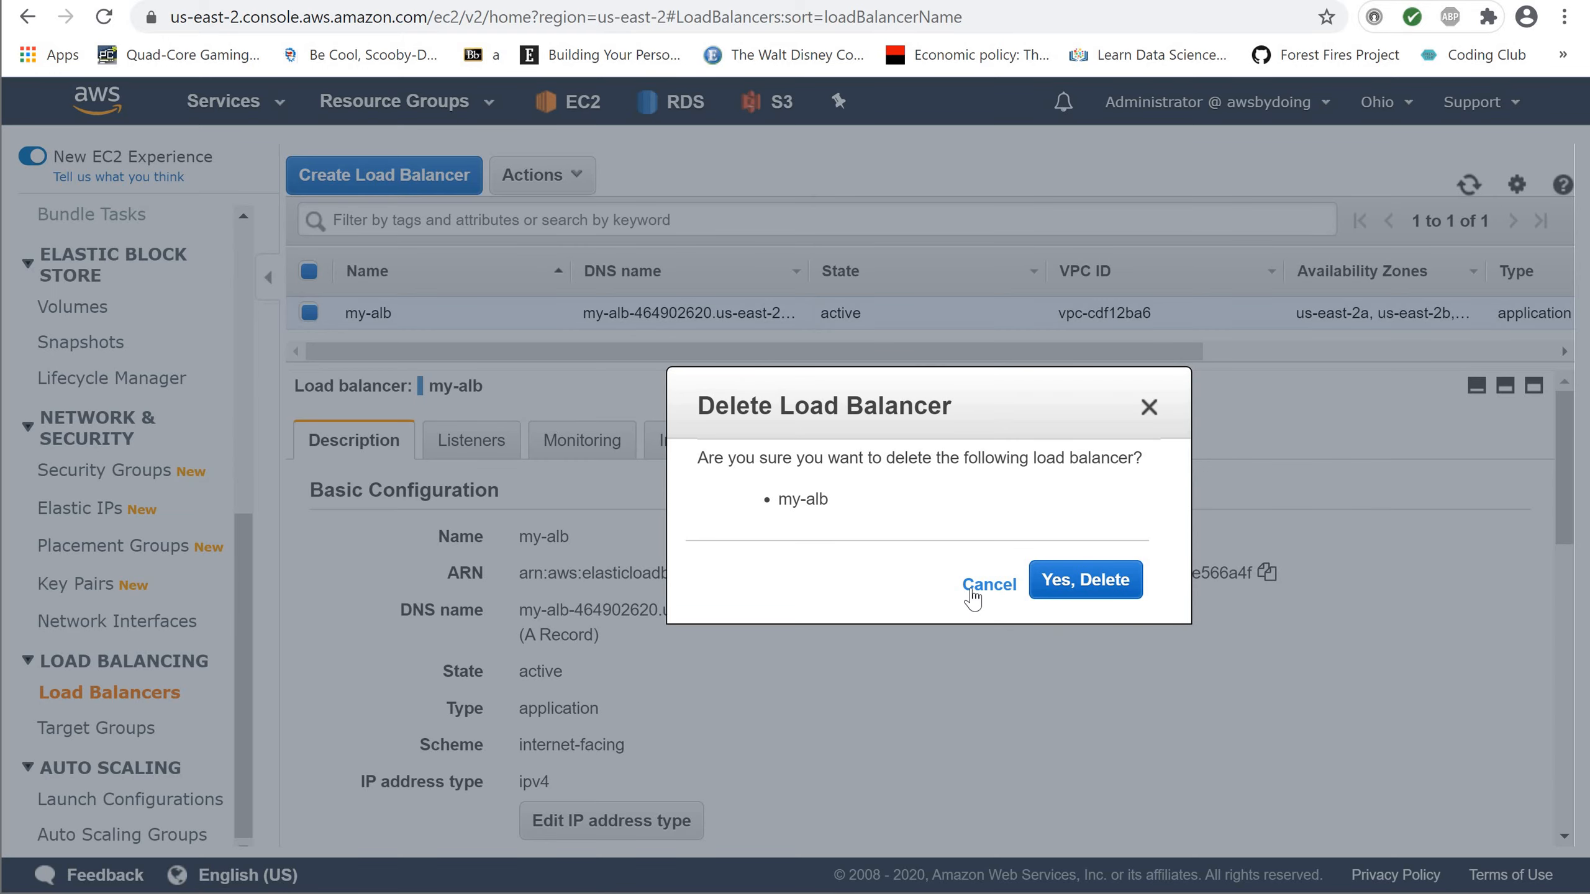
left_click(1079, 587)
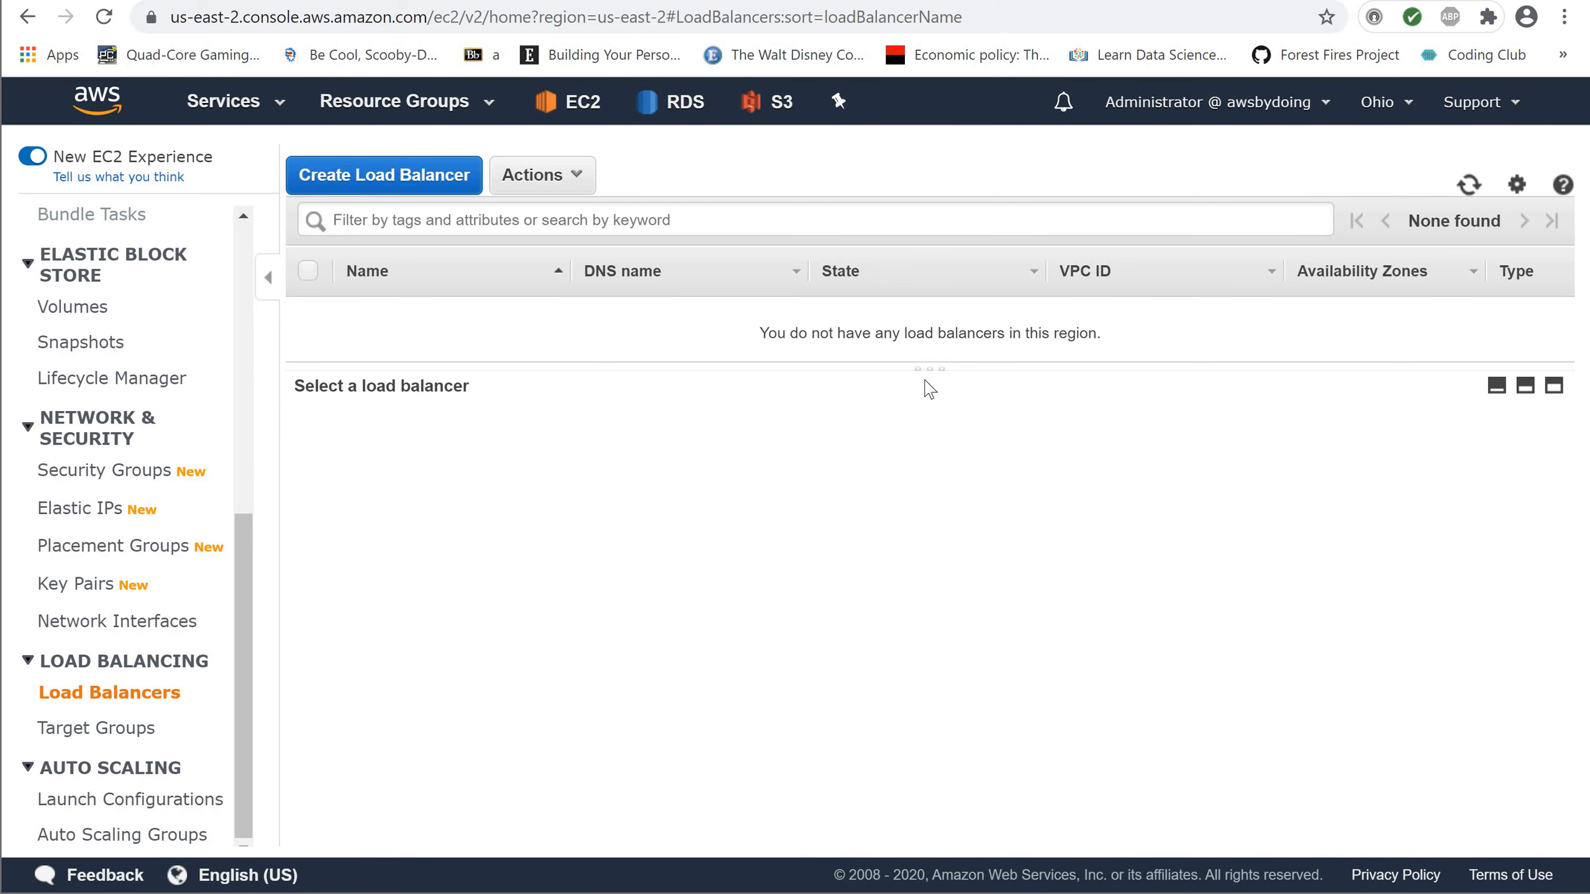
Step: Enlarge the load balancer list area and return to the EC2 Dashboard
left_click_drag(924, 368, 919, 465)
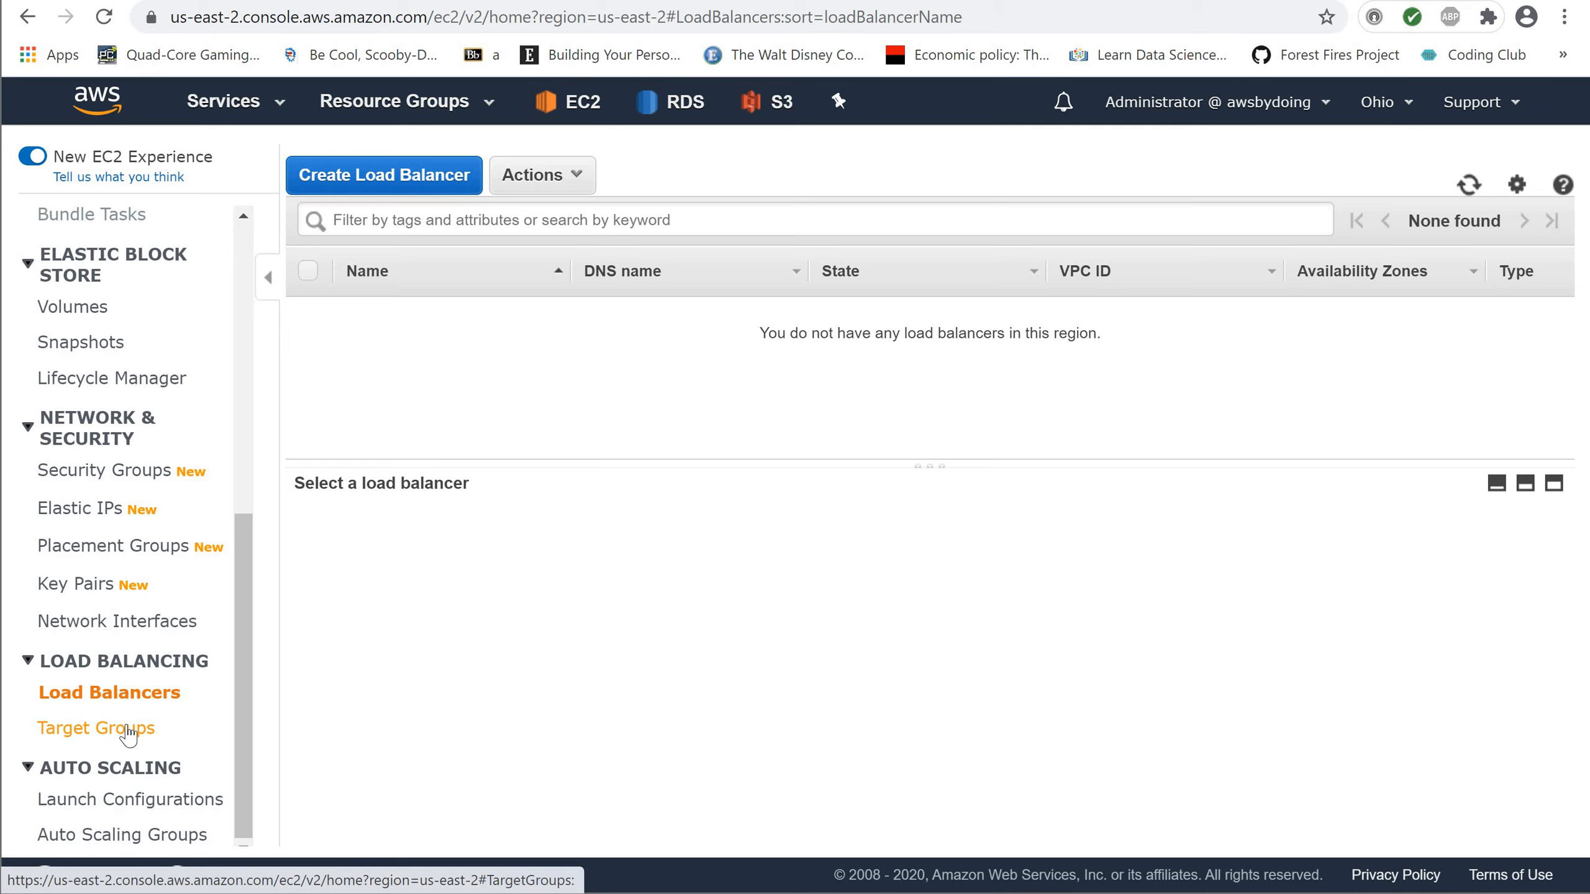
scroll(84, 414, "up", 8)
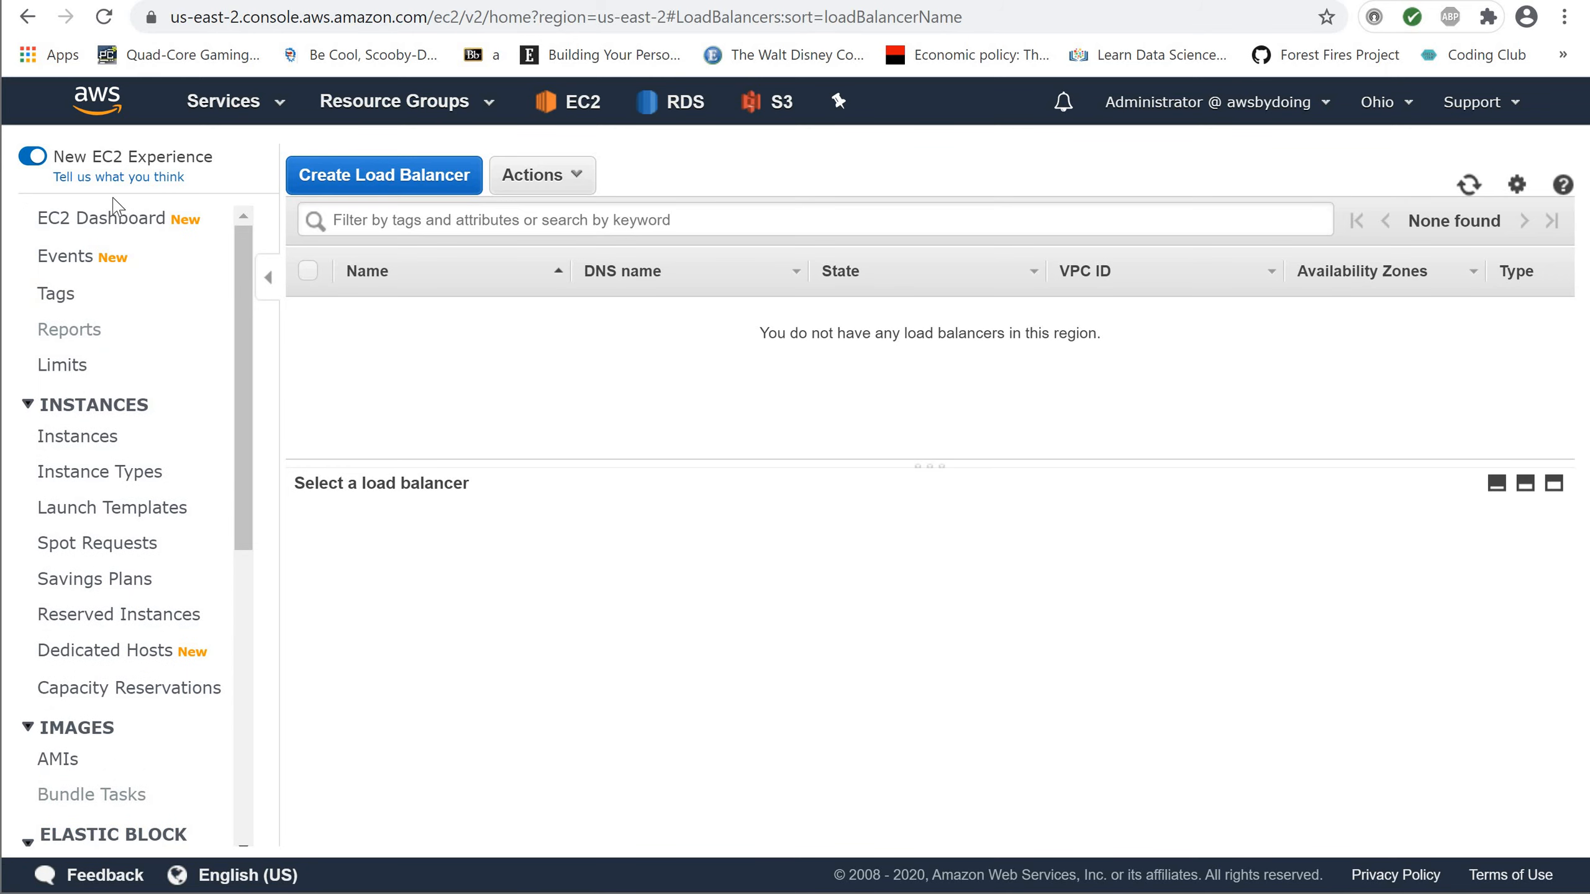
left_click(104, 232)
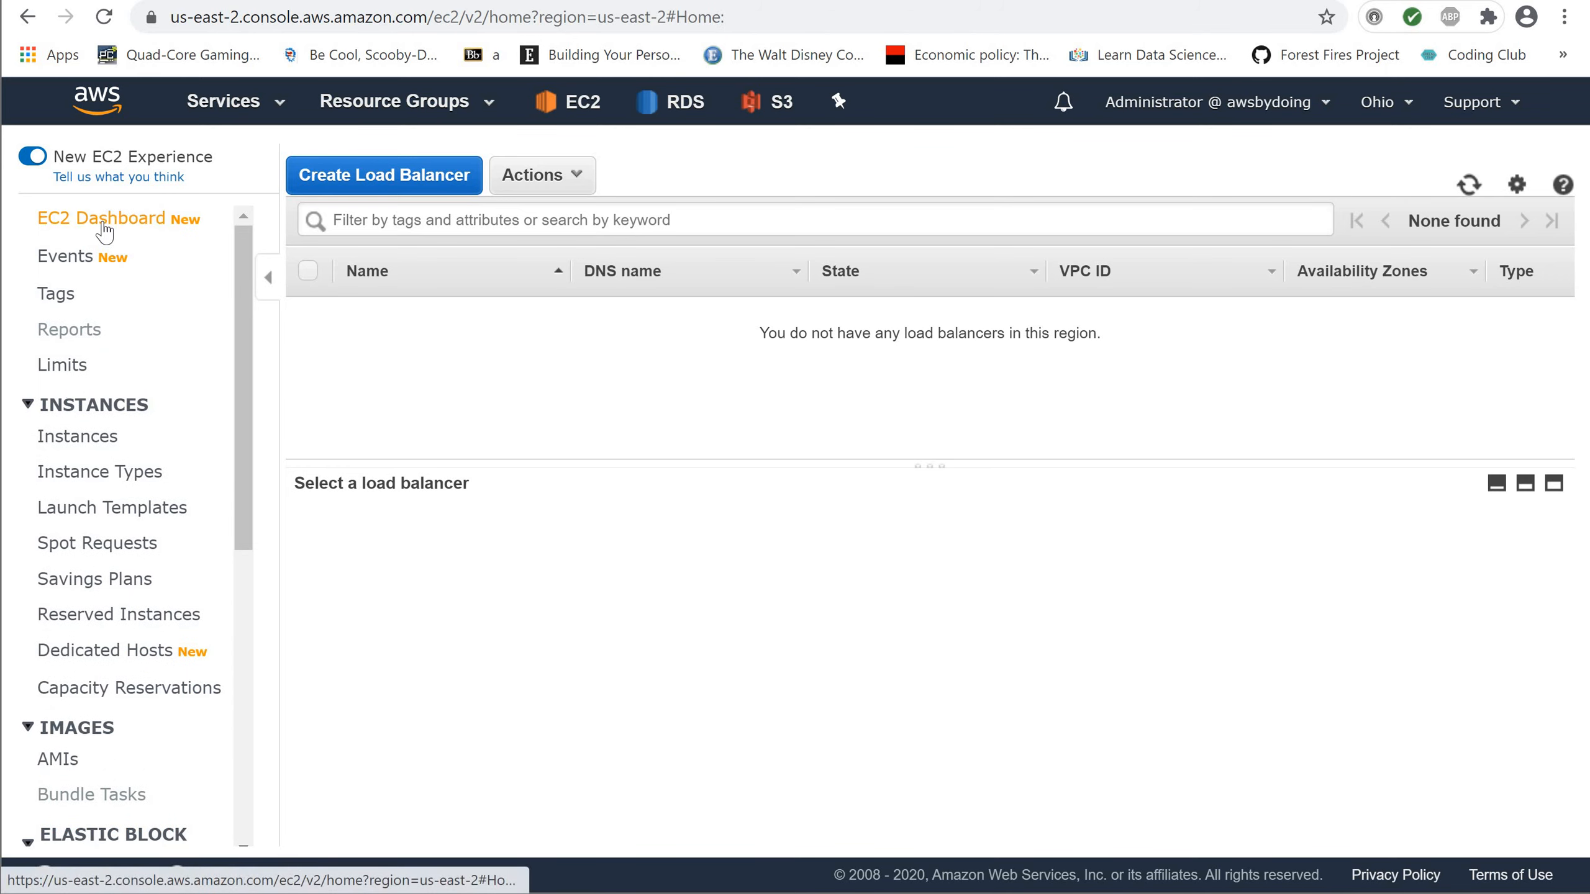